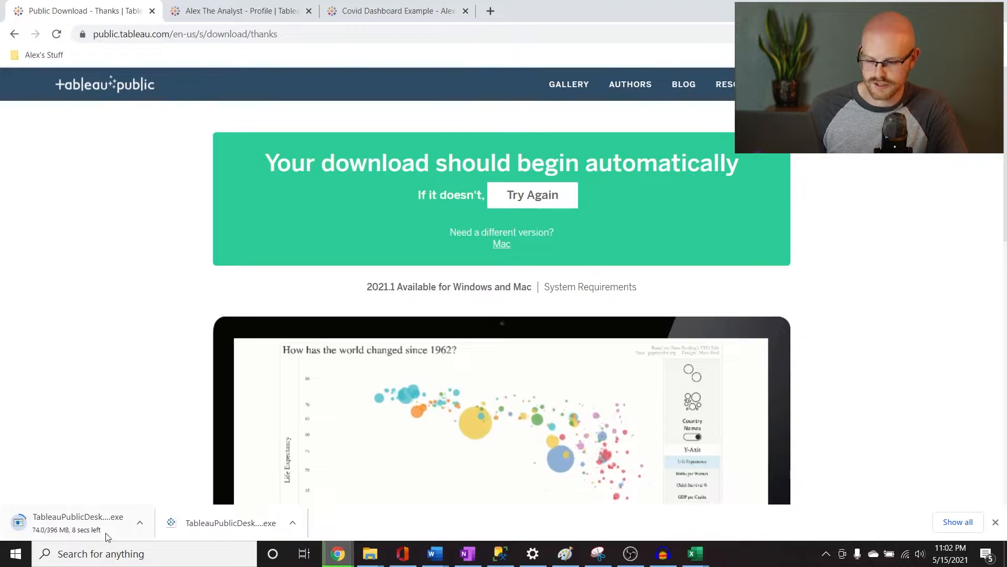
Step: Dismiss the downloads bar, view the Tableau Public profile and the published Covid Dashboard Example, and return to the profile page
{"action": "left_click", "coordinate": [995, 521]}
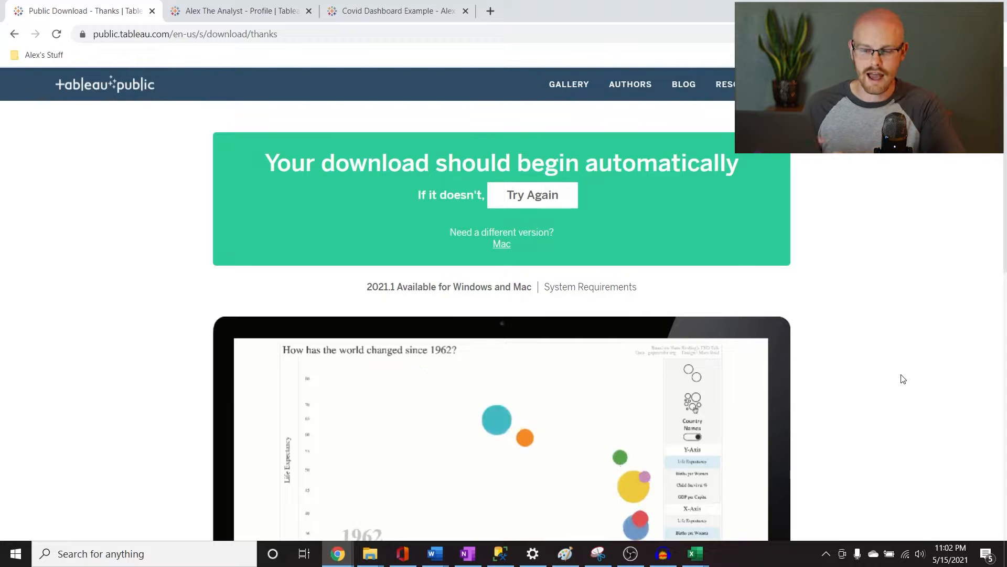
{"action": "left_click", "coordinate": [237, 4]}
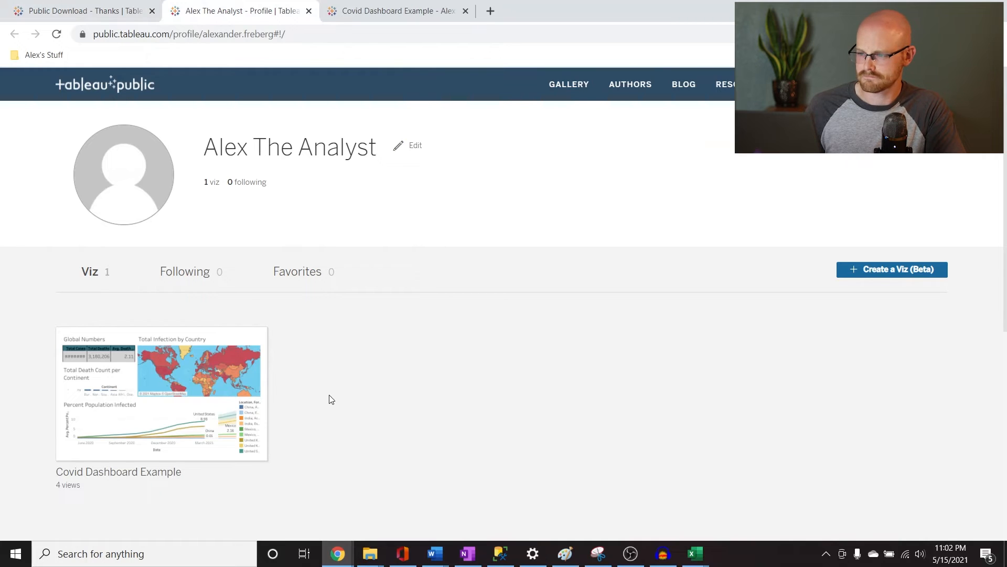
{"action": "left_click", "coordinate": [386, 4]}
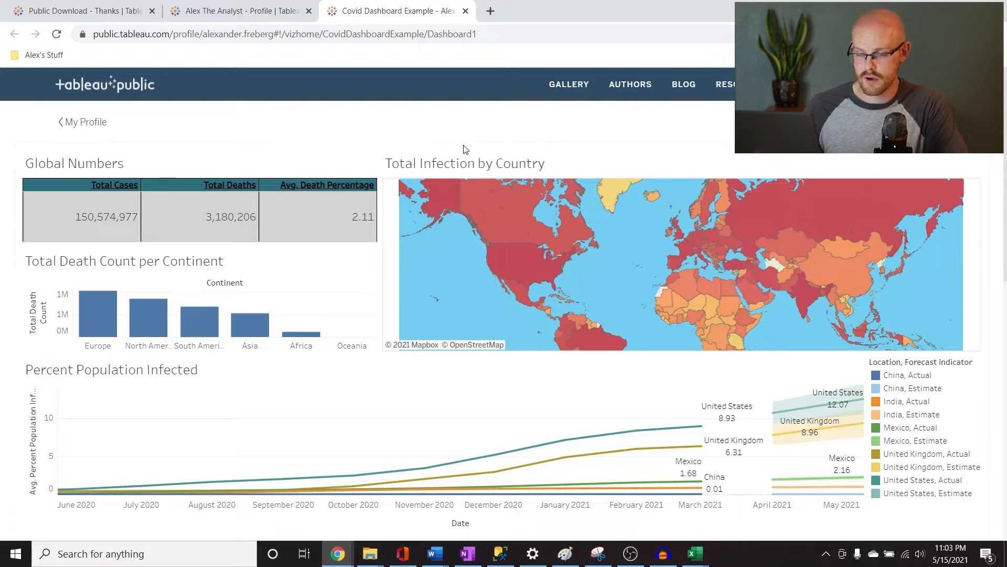
{"action": "left_click", "coordinate": [250, 6]}
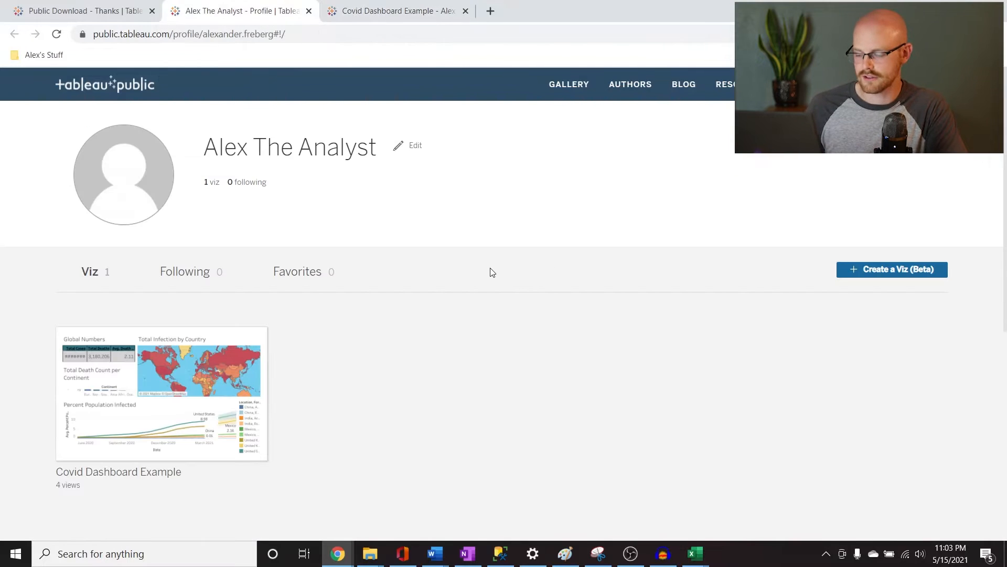
Step: Launch Tableau Public from the Windows search and dismiss the update notice
{"action": "left_click", "coordinate": [168, 555]}
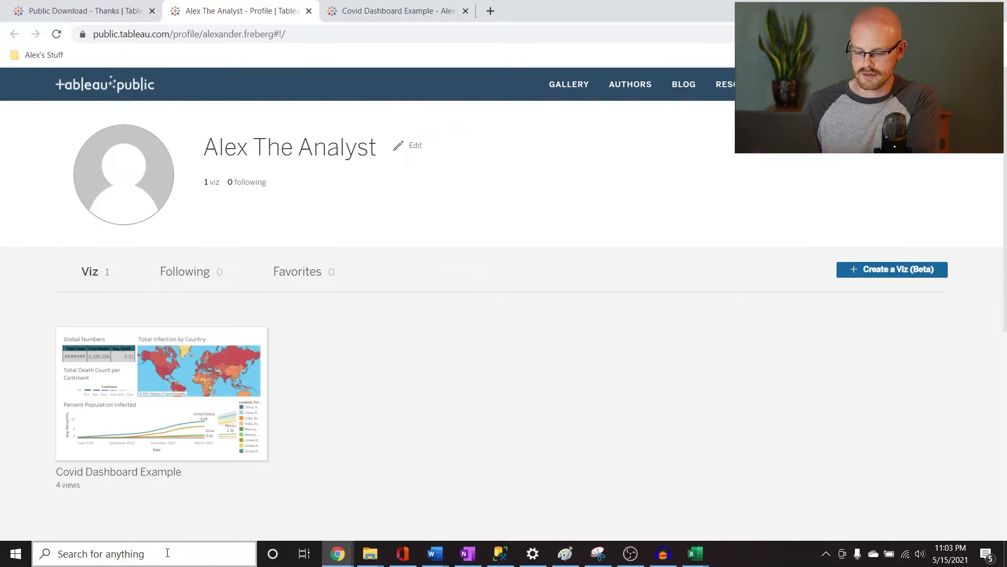
{"action": "type", "text": "tableau"}
{"action": "key", "text": "Return"}
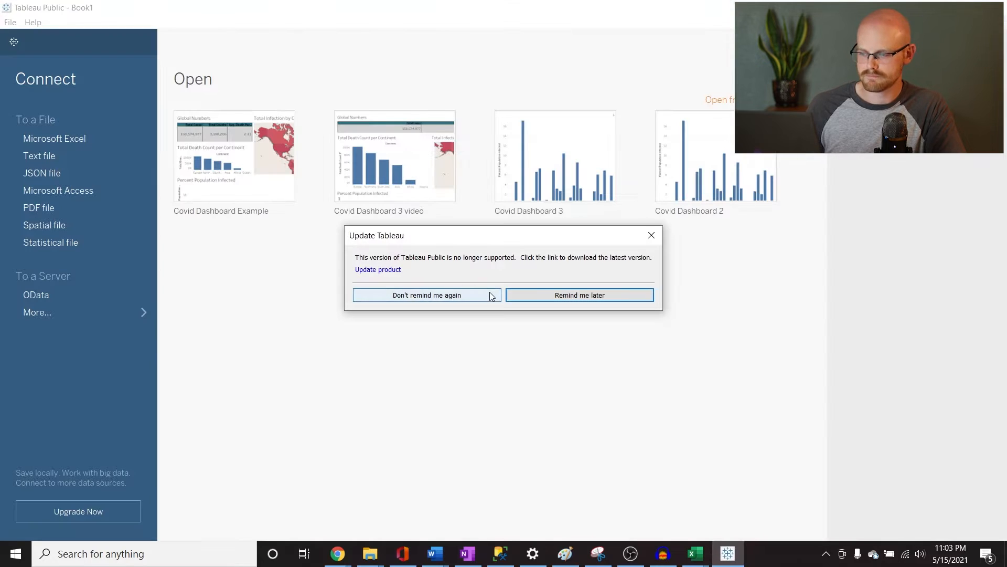
{"action": "left_click", "coordinate": [653, 235]}
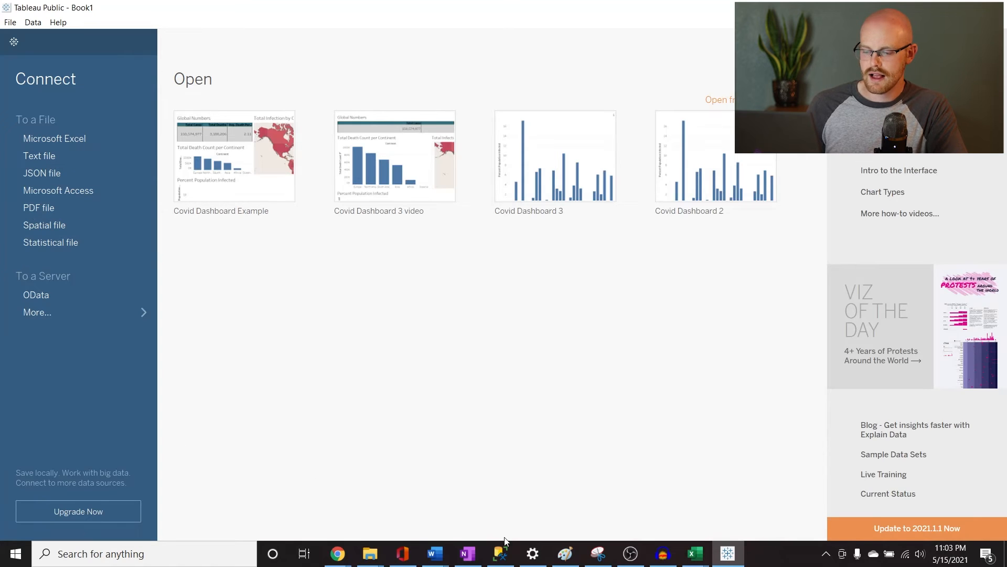
Step: Switch to SQL Server Management Studio and examine the four numbered queries written for the Tableau project
{"action": "left_click", "coordinate": [501, 554]}
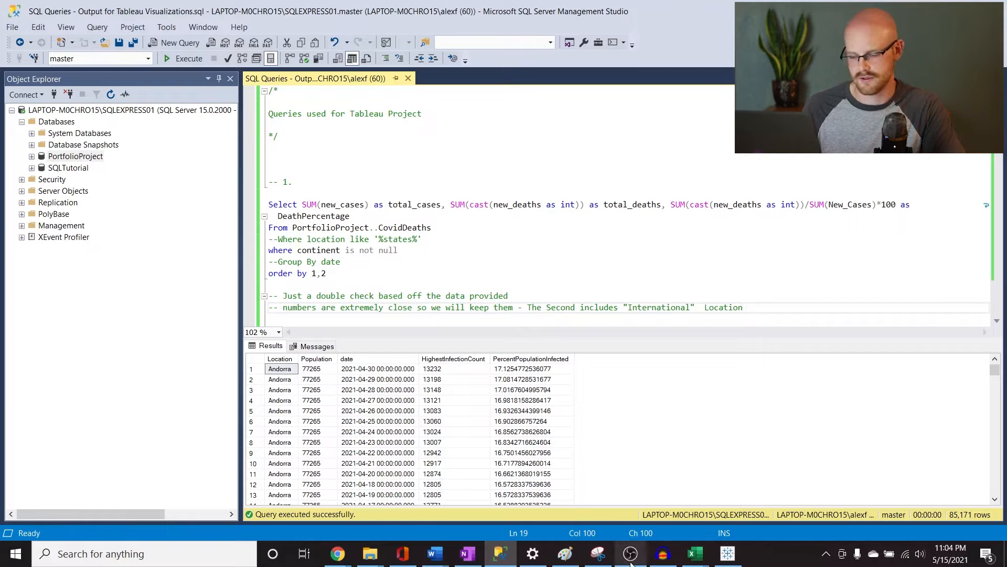
{"action": "left_click", "coordinate": [729, 554]}
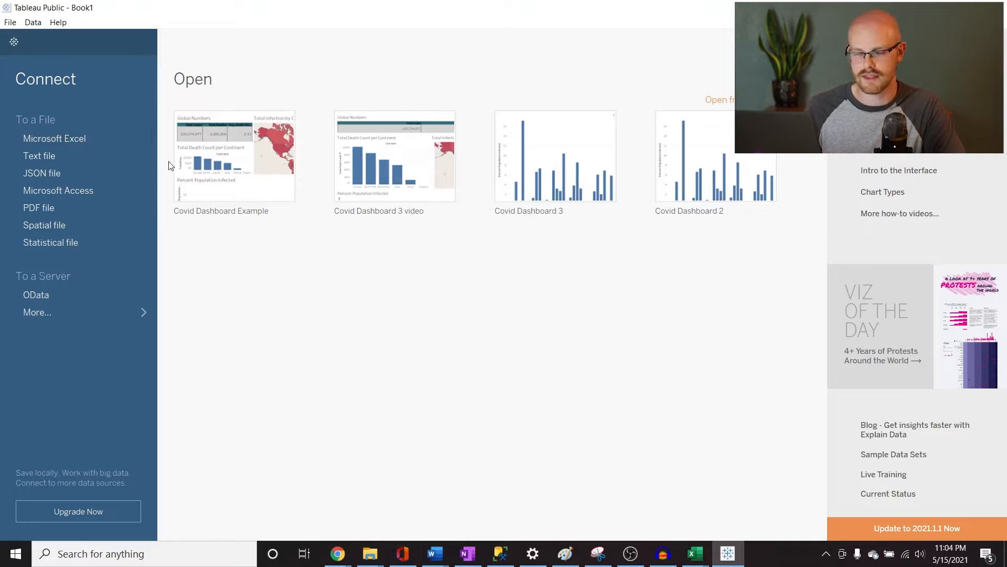
{"action": "key", "text": "alt+Tab"}
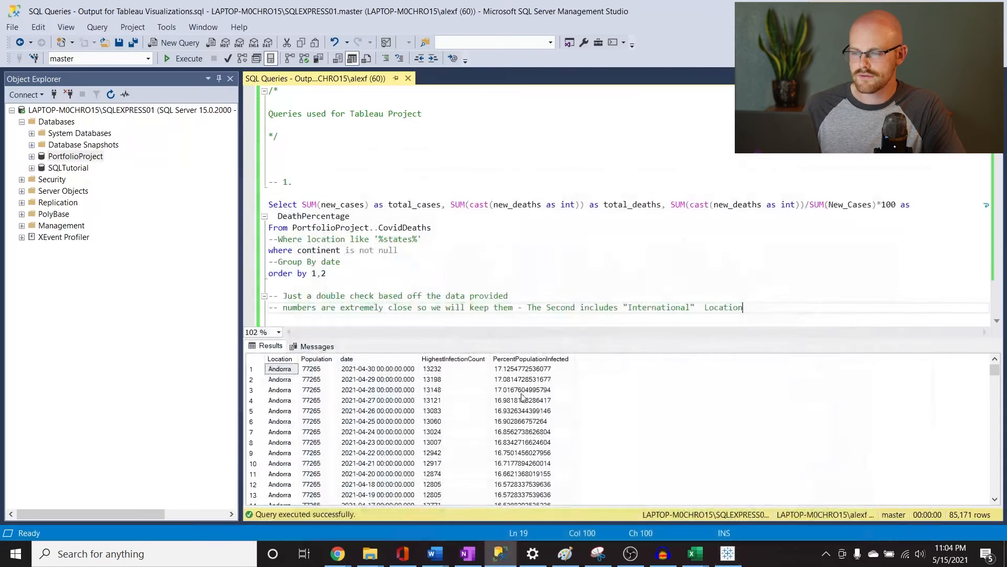
{"action": "left_click", "coordinate": [382, 181]}
{"action": "left_click_drag", "start_coordinate": [278, 137], "coordinate": [284, 99]}
{"action": "left_click", "coordinate": [346, 133]}
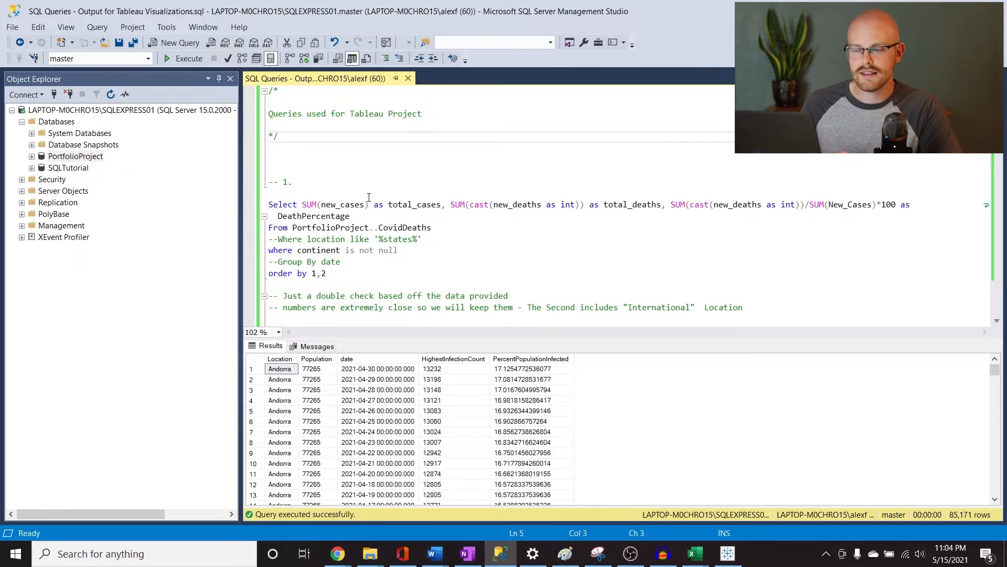
{"action": "scroll", "coordinate": [369, 197], "scroll_direction": "down", "scroll_amount": 2}
{"action": "left_click", "coordinate": [416, 190]}
{"action": "scroll", "coordinate": [416, 190], "scroll_direction": "down", "scroll_amount": 7}
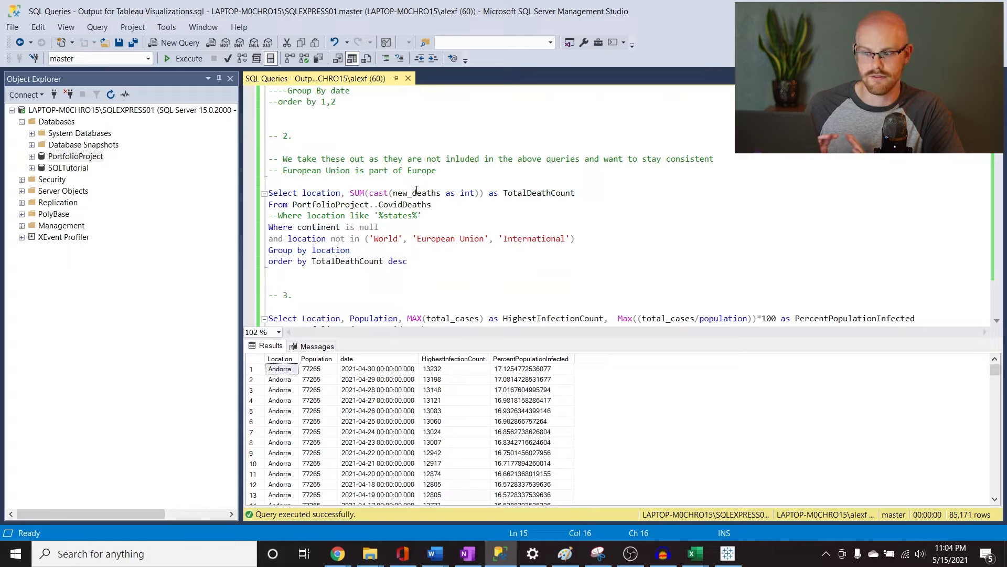
{"action": "scroll", "coordinate": [417, 190], "scroll_direction": "down", "scroll_amount": 6}
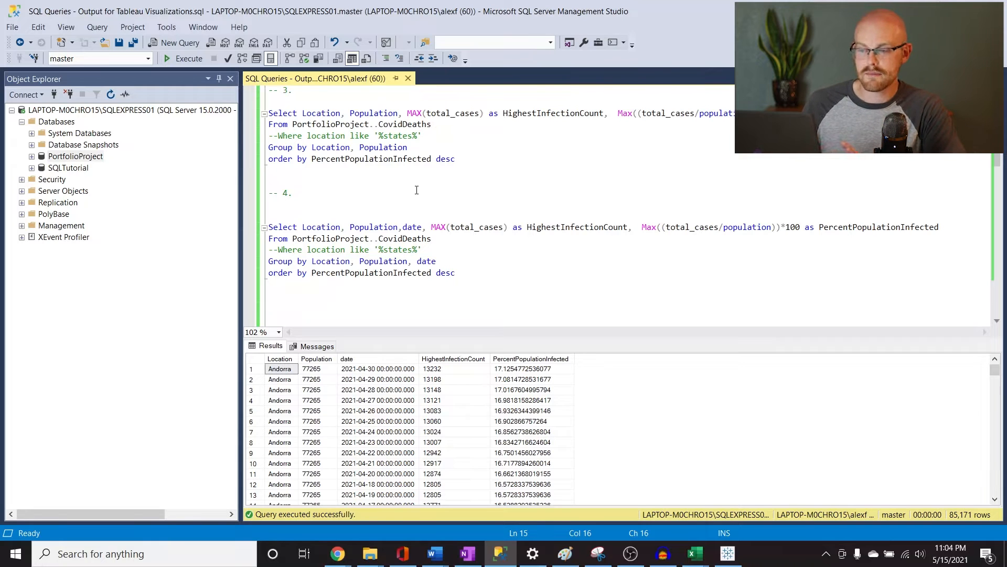
{"action": "scroll", "coordinate": [434, 137], "scroll_direction": "up", "scroll_amount": 10}
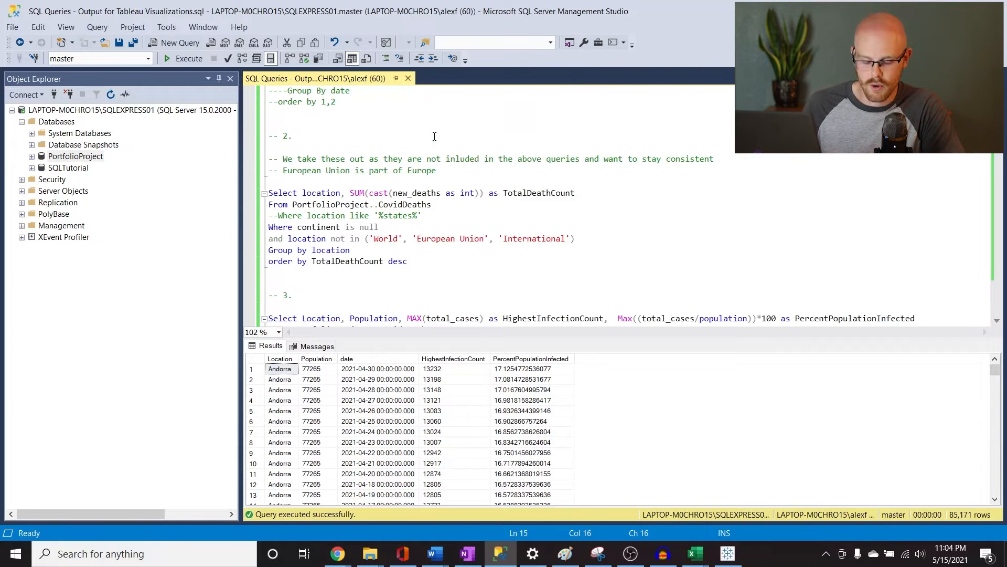
{"action": "scroll", "coordinate": [434, 137], "scroll_direction": "up", "scroll_amount": 3}
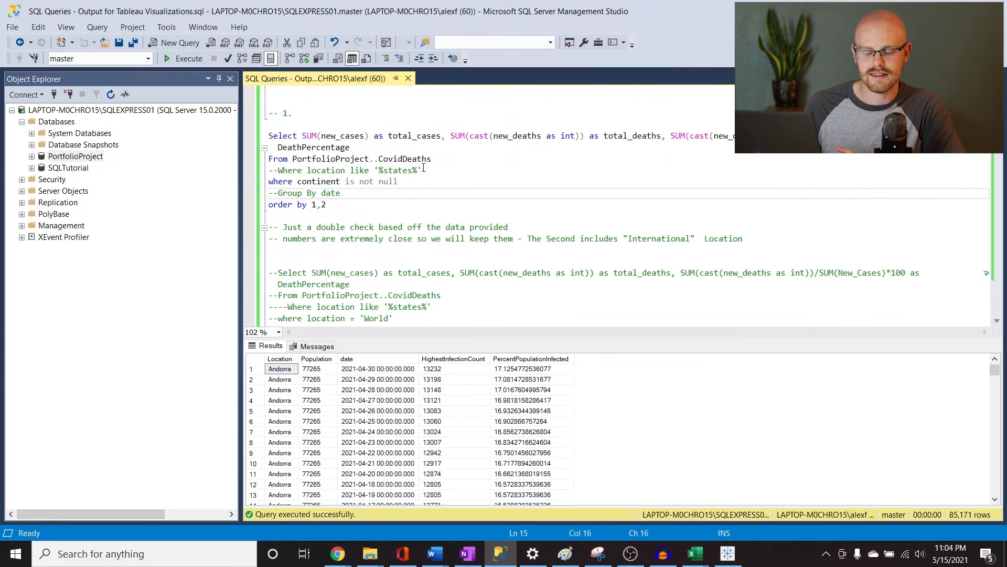
Step: Examine the extra original queries below the four main ones, through number 7, and return to query 1
{"action": "scroll", "coordinate": [448, 163], "scroll_direction": "down", "scroll_amount": 7}
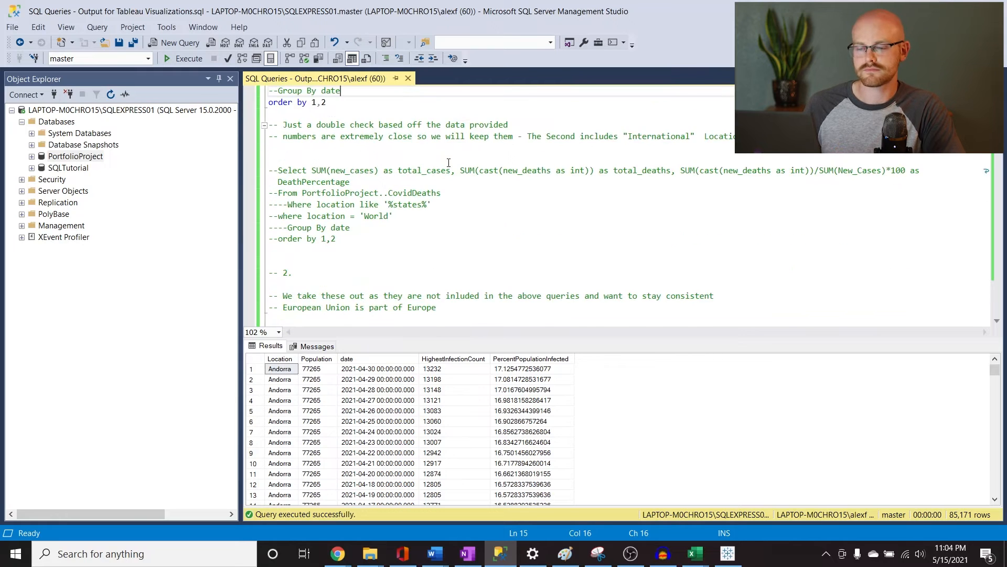
{"action": "scroll", "coordinate": [449, 162], "scroll_direction": "down", "scroll_amount": 12}
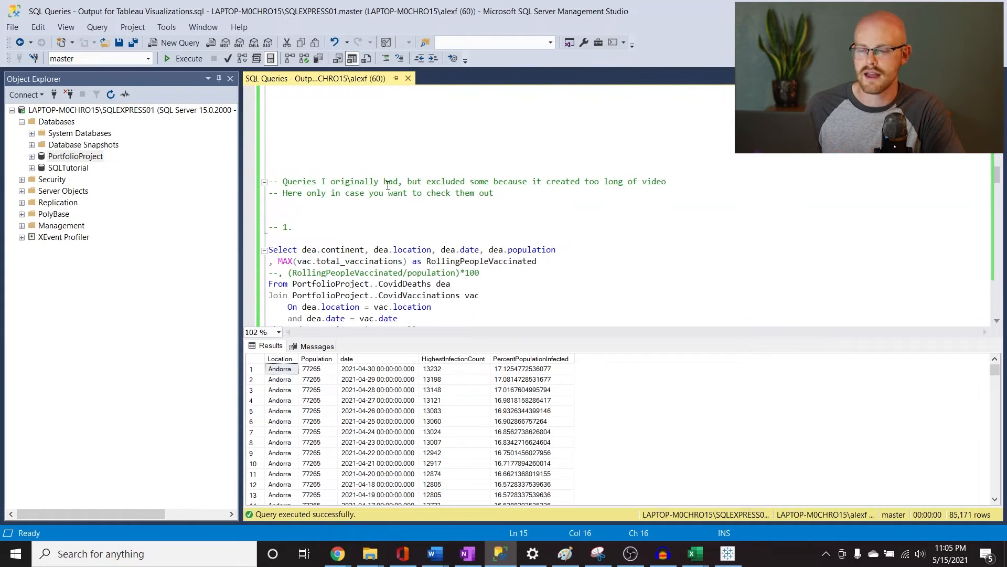
{"action": "scroll", "coordinate": [399, 210], "scroll_direction": "down", "scroll_amount": 12}
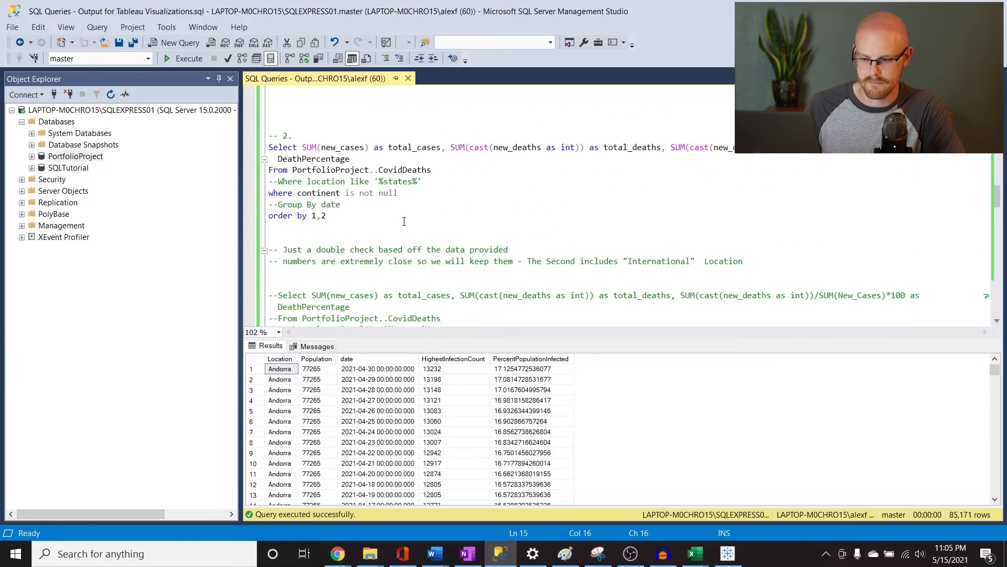
{"action": "scroll", "coordinate": [404, 221], "scroll_direction": "down", "scroll_amount": 10}
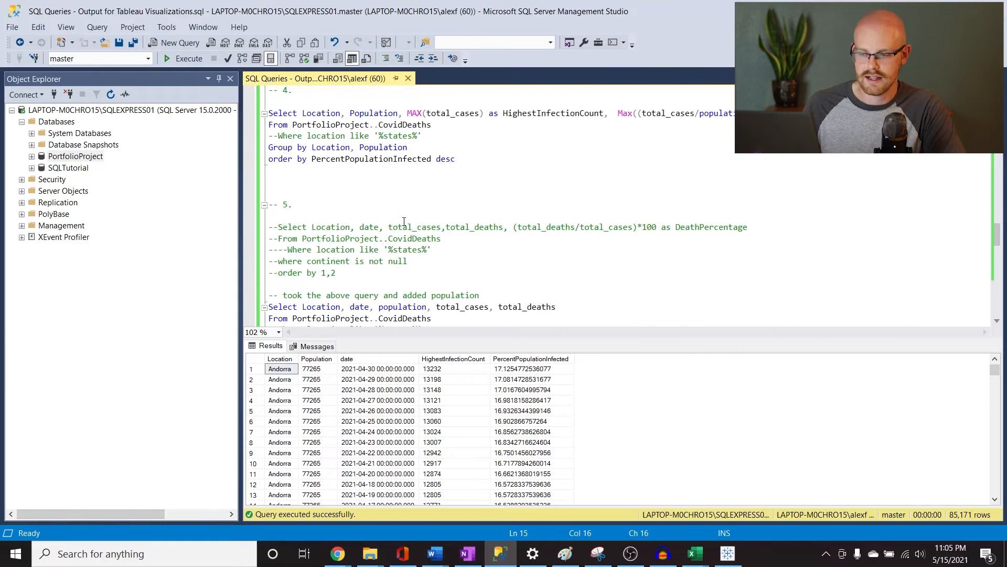
{"action": "scroll", "coordinate": [404, 221], "scroll_direction": "down", "scroll_amount": 10}
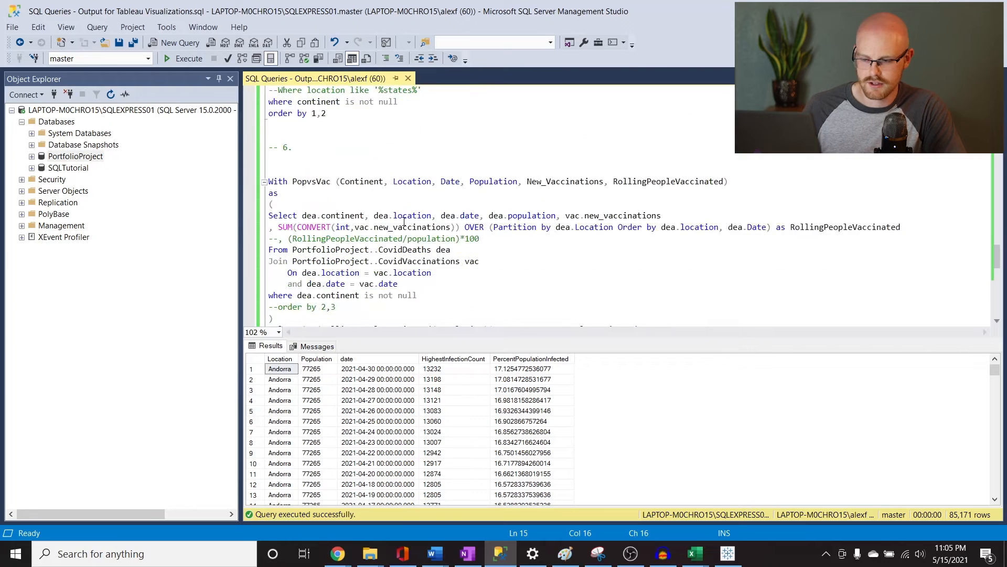
{"action": "scroll", "coordinate": [404, 221], "scroll_direction": "down", "scroll_amount": 5}
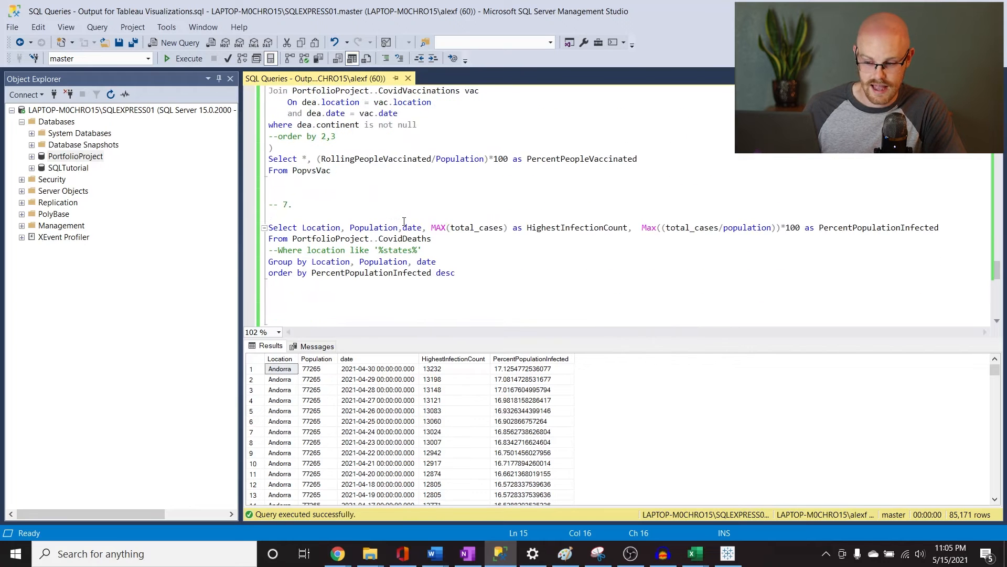
{"action": "scroll", "coordinate": [404, 221], "scroll_direction": "down", "scroll_amount": 1}
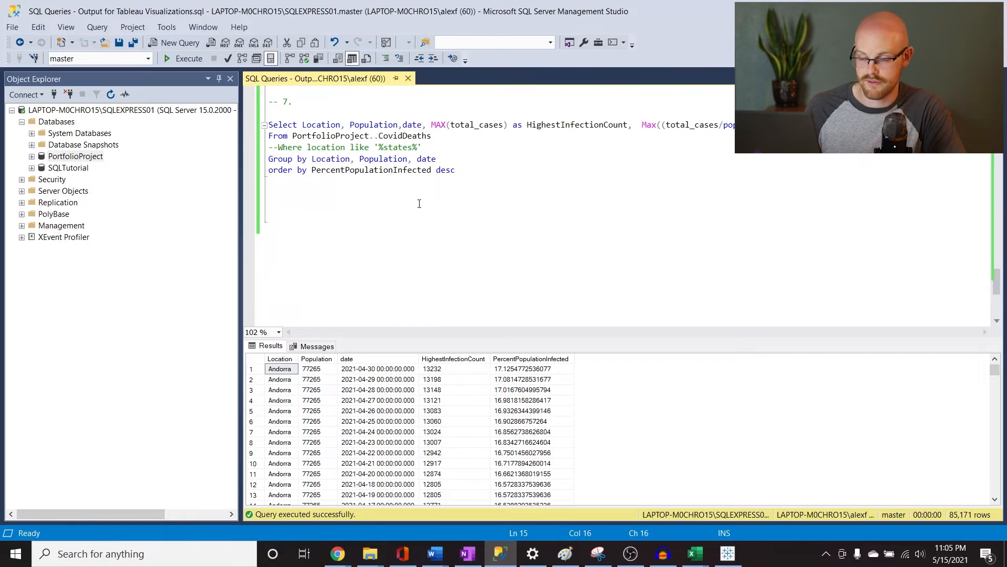
{"action": "scroll", "coordinate": [420, 204], "scroll_direction": "up", "scroll_amount": 20}
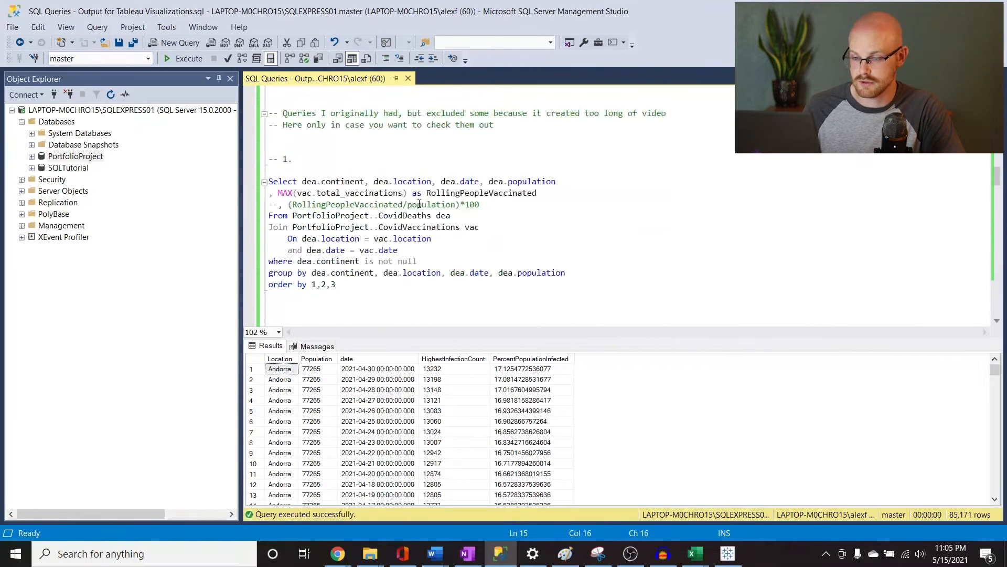
{"action": "scroll", "coordinate": [419, 203], "scroll_direction": "up", "scroll_amount": 8}
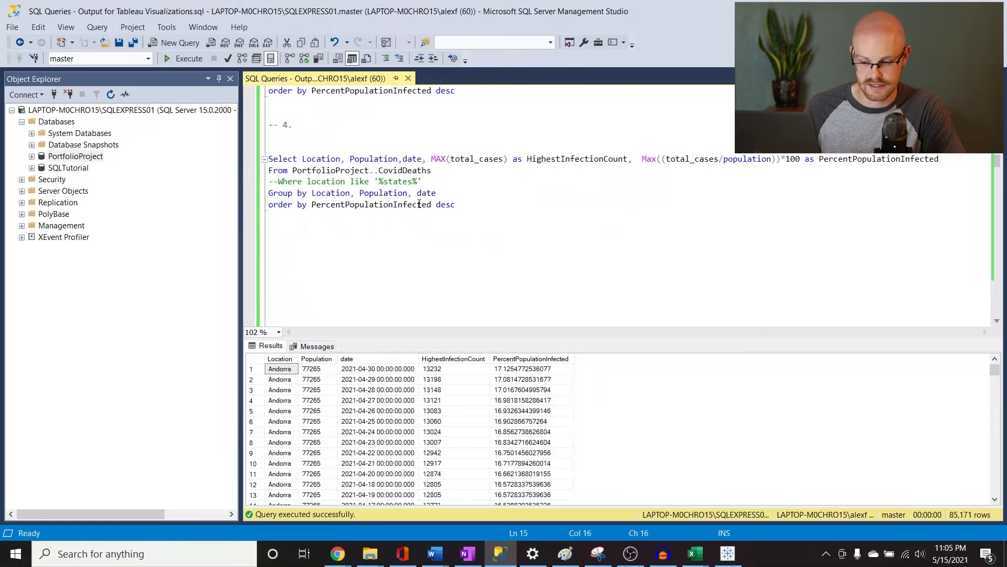
{"action": "scroll", "coordinate": [419, 204], "scroll_direction": "up", "scroll_amount": 9}
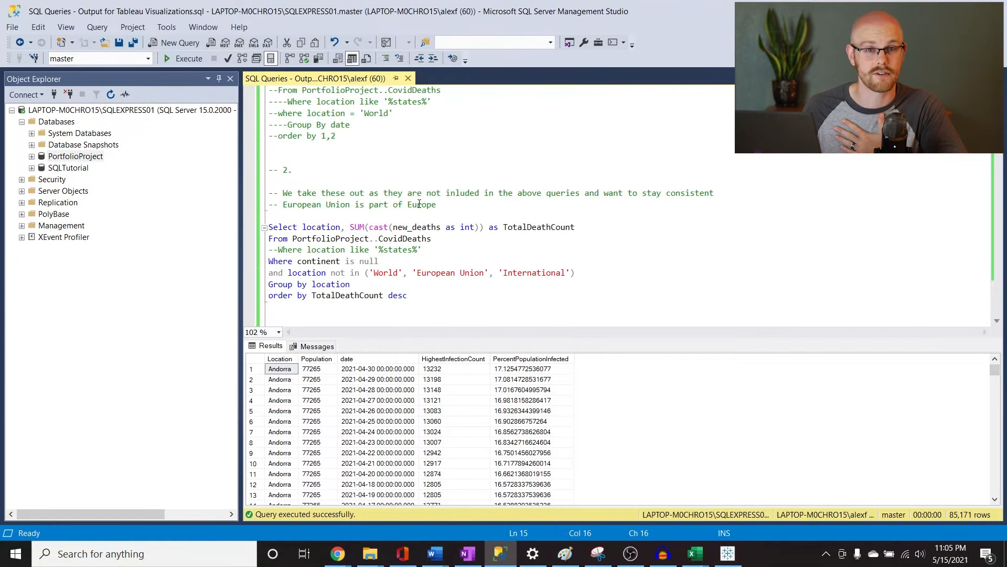
{"action": "scroll", "coordinate": [420, 204], "scroll_direction": "up", "scroll_amount": 6}
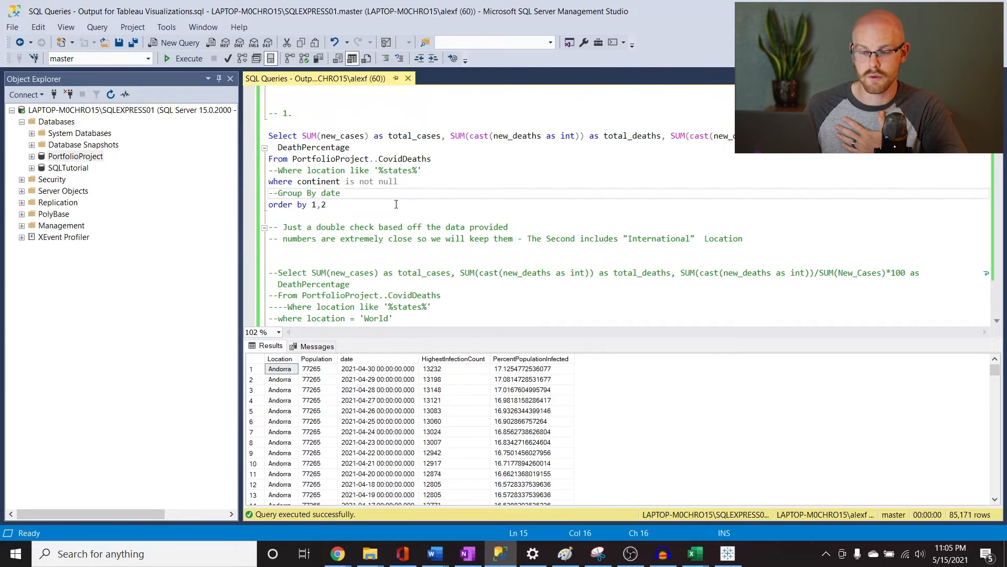
Step: Run only query 1 for total cases, total deaths and death percentage, and copy its whole result grid with headers
{"action": "left_click_drag", "start_coordinate": [397, 204], "coordinate": [267, 135]}
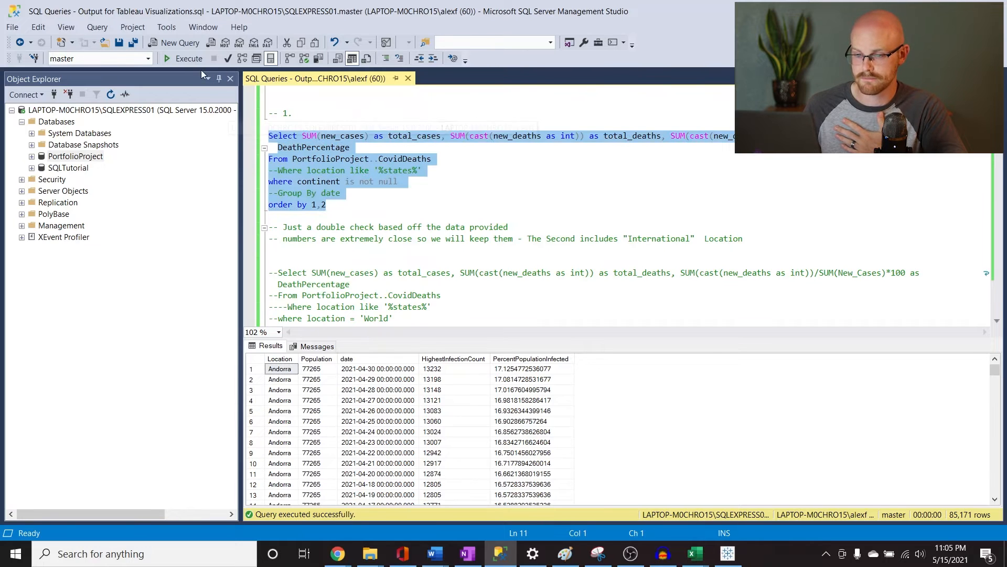
{"action": "left_click", "coordinate": [181, 59]}
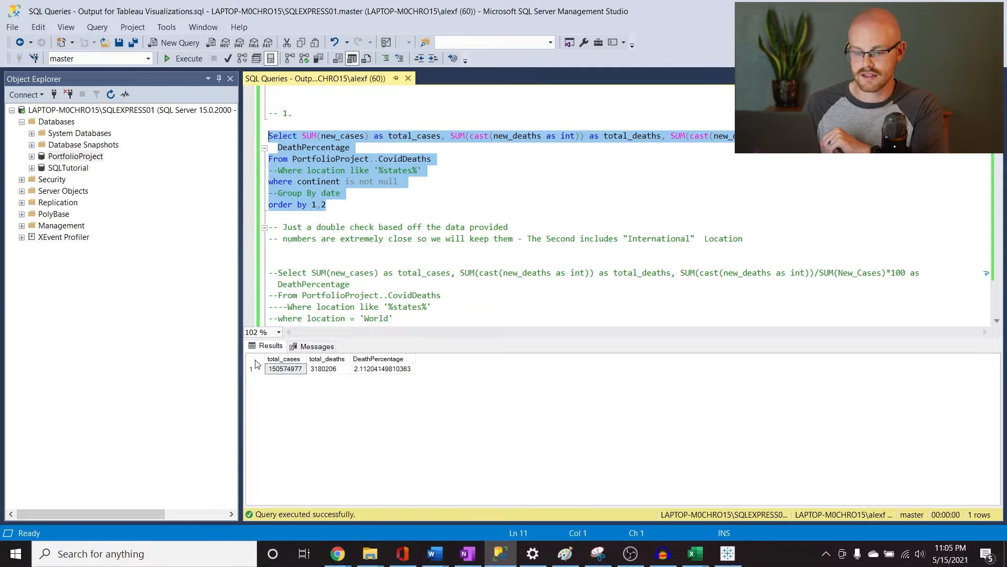
{"action": "left_click", "coordinate": [256, 361]}
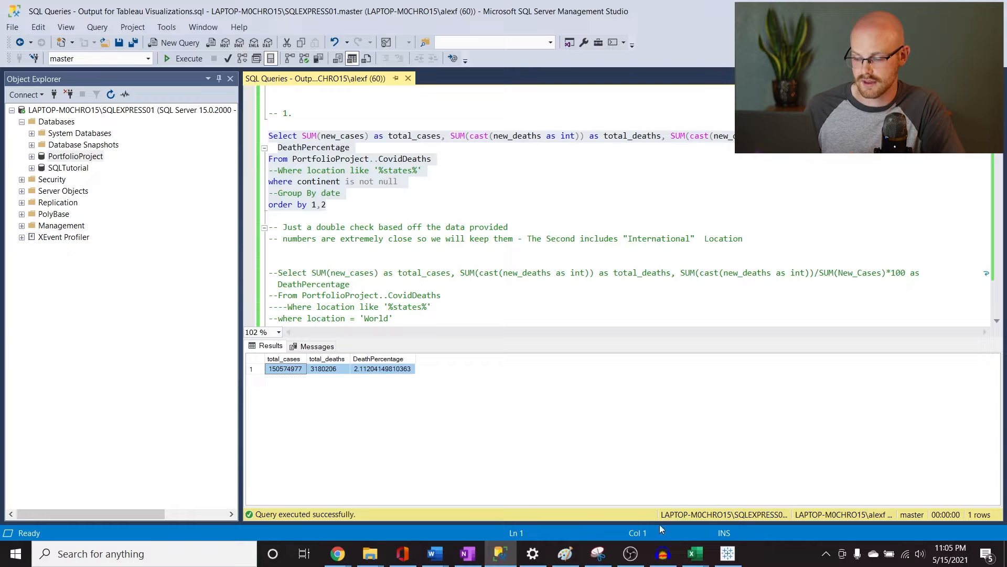
Step: Close the Excel window that is already open, relaunch Excel and create a blank workbook
{"action": "right_click", "coordinate": [695, 554]}
{"action": "left_click", "coordinate": [697, 526]}
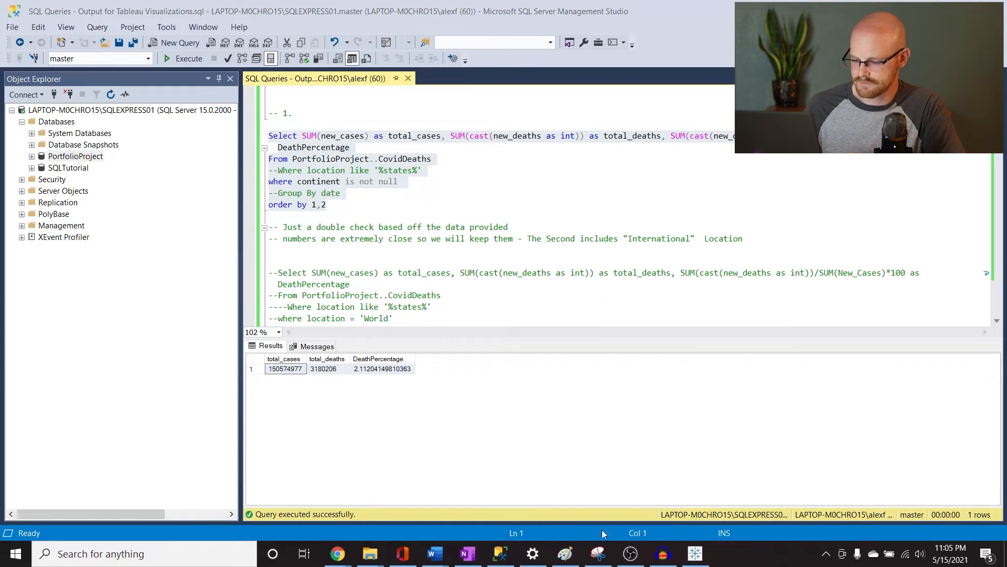
{"action": "left_click", "coordinate": [236, 555]}
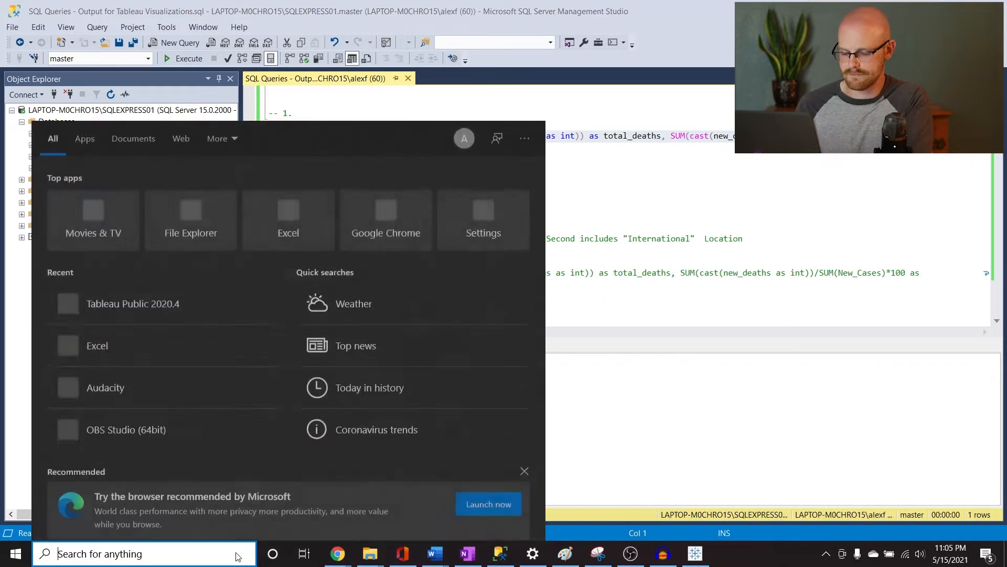
{"action": "type", "text": "excel"}
{"action": "key", "text": "Return"}
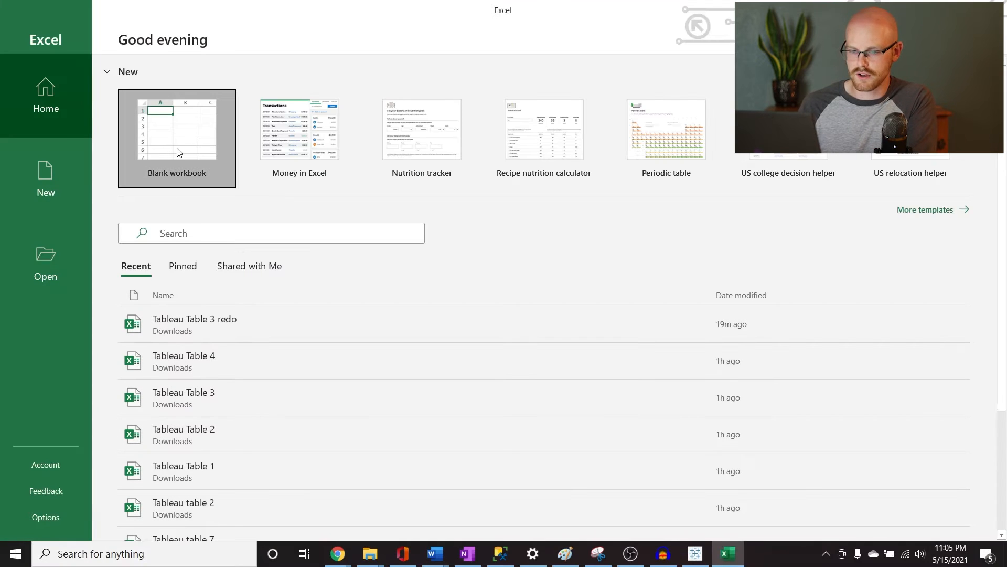
{"action": "left_click", "coordinate": [177, 152]}
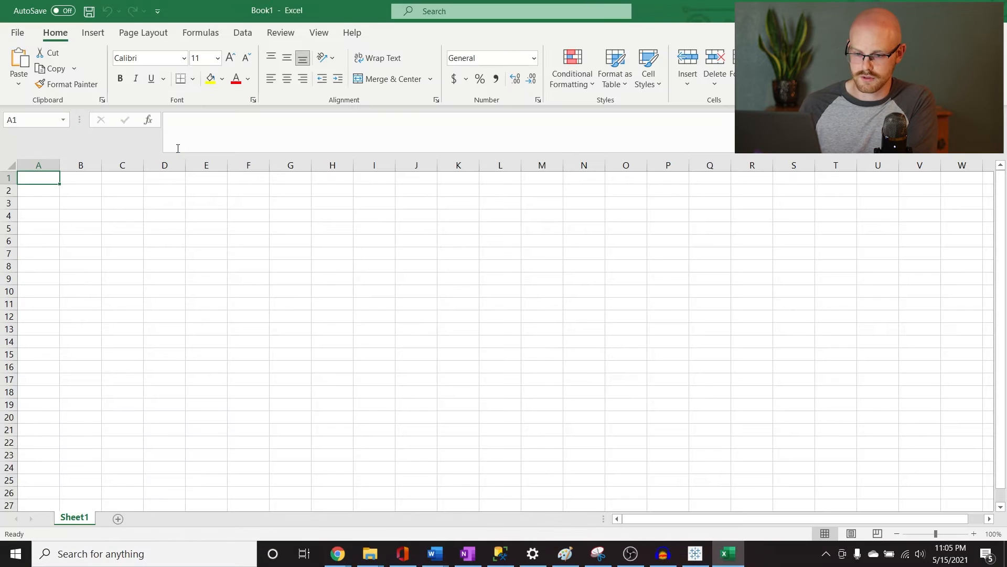
Step: Paste the copied query results at cell A1 and autofit all column widths to their contents
{"action": "key", "text": "ctrl+v"}
{"action": "left_click", "coordinate": [10, 165]}
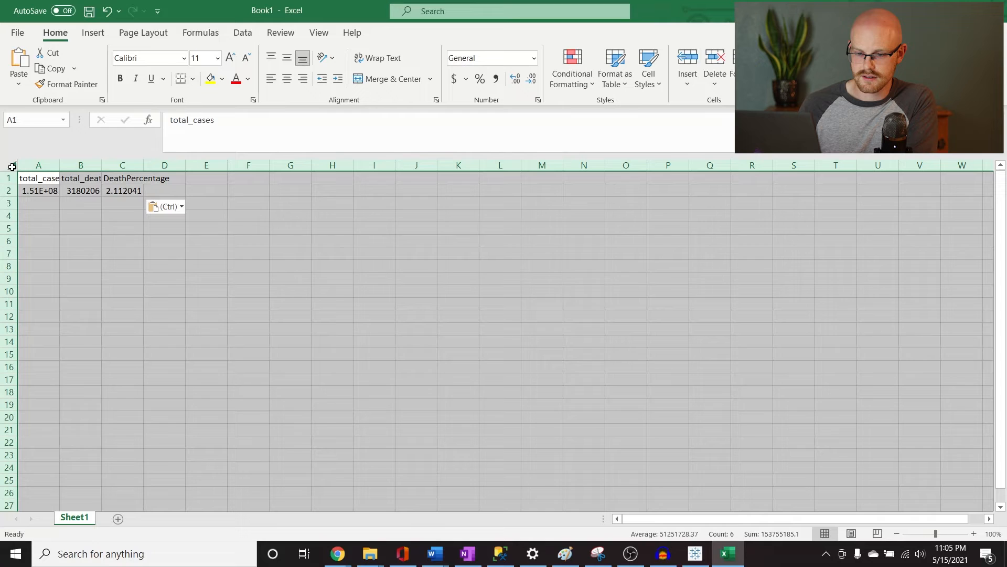
{"action": "double_click", "coordinate": [59, 165]}
{"action": "left_click", "coordinate": [94, 245]}
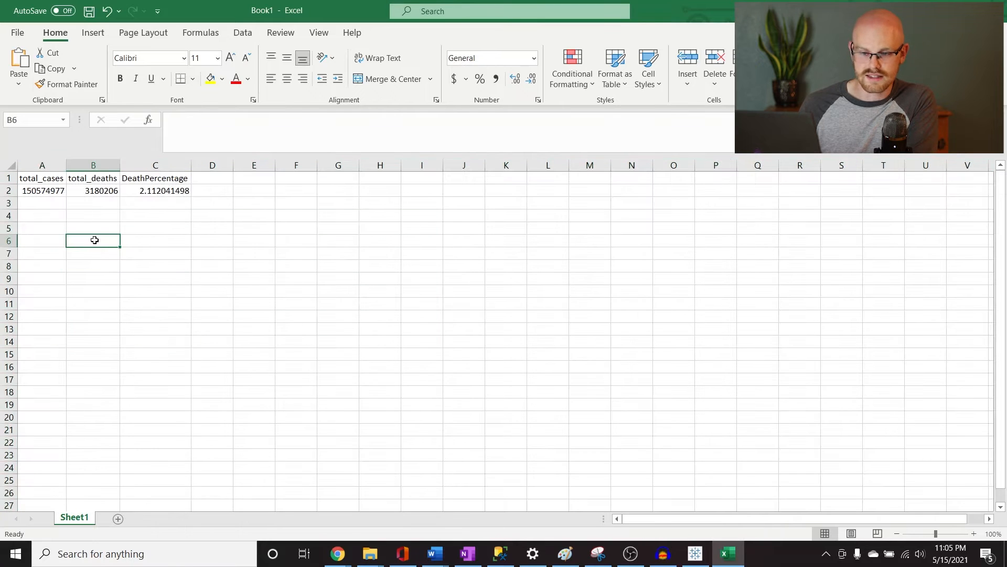
Step: Save the workbook in the Downloads folder as Tableau Table 1, replacing the existing file
{"action": "left_click", "coordinate": [18, 34]}
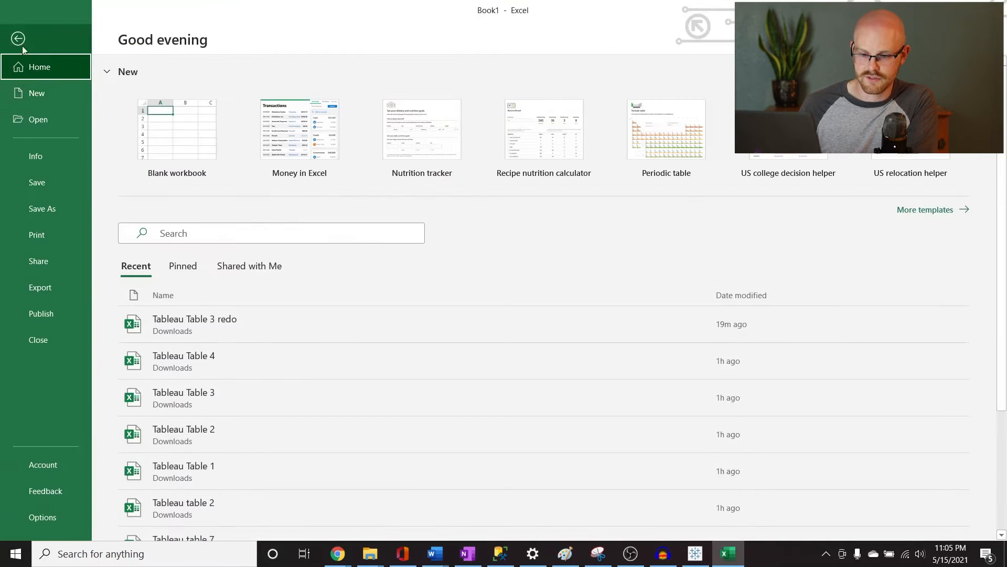
{"action": "left_click", "coordinate": [43, 199]}
{"action": "left_click", "coordinate": [433, 148]}
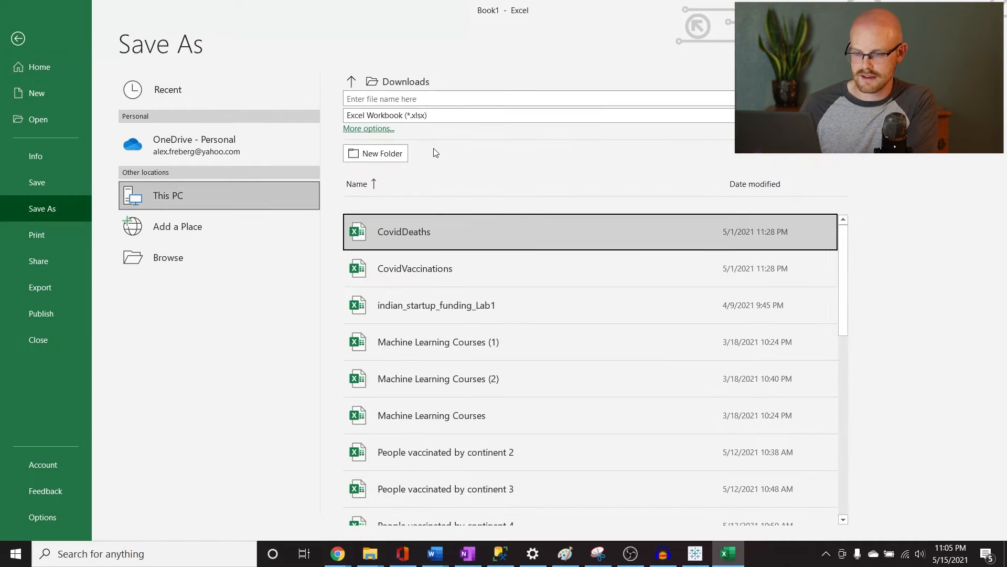
{"action": "left_click", "coordinate": [443, 98]}
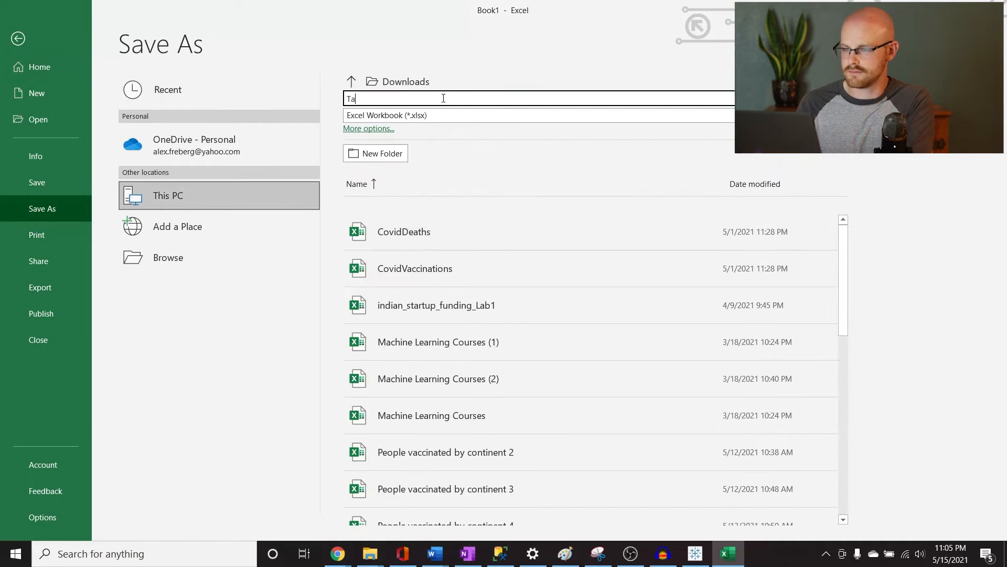
{"action": "type", "text": "Tableau Table 1"}
{"action": "key", "text": "Return"}
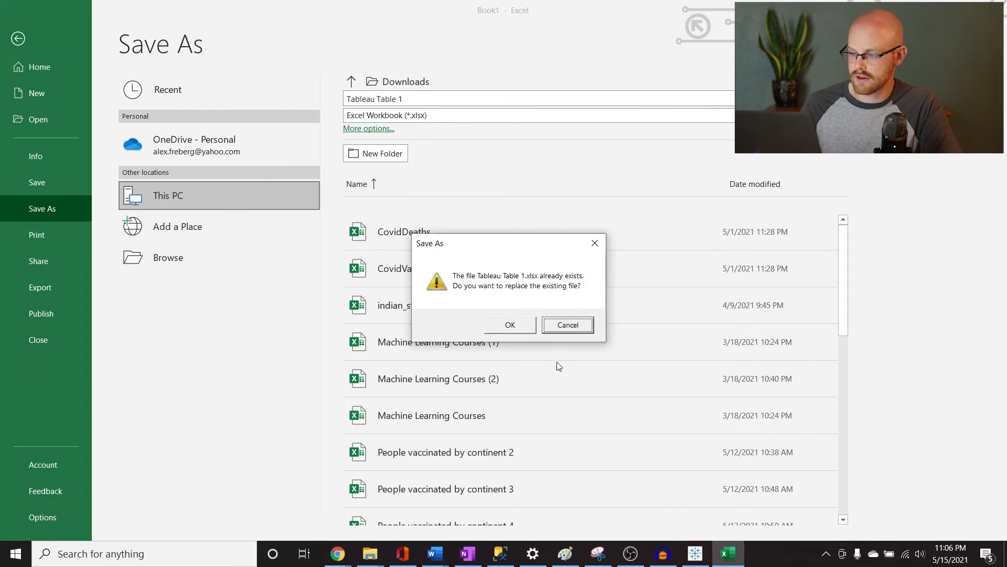
{"action": "left_click", "coordinate": [509, 324]}
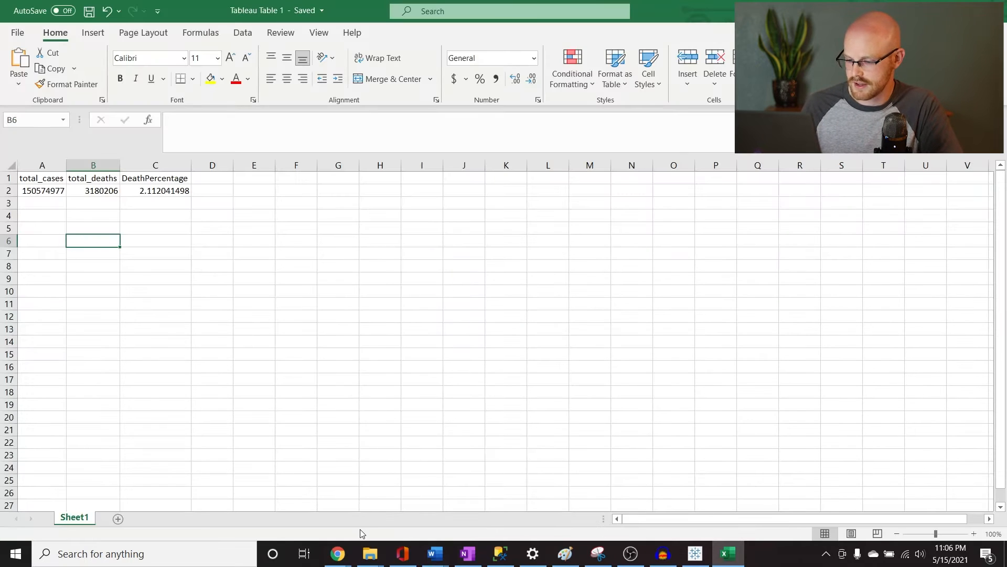
Step: Switch to SQL Server Management Studio, run only query 2 for TotalDeathCount by location, and copy its whole result grid with headers
{"action": "mouse_move", "coordinate": [339, 554]}
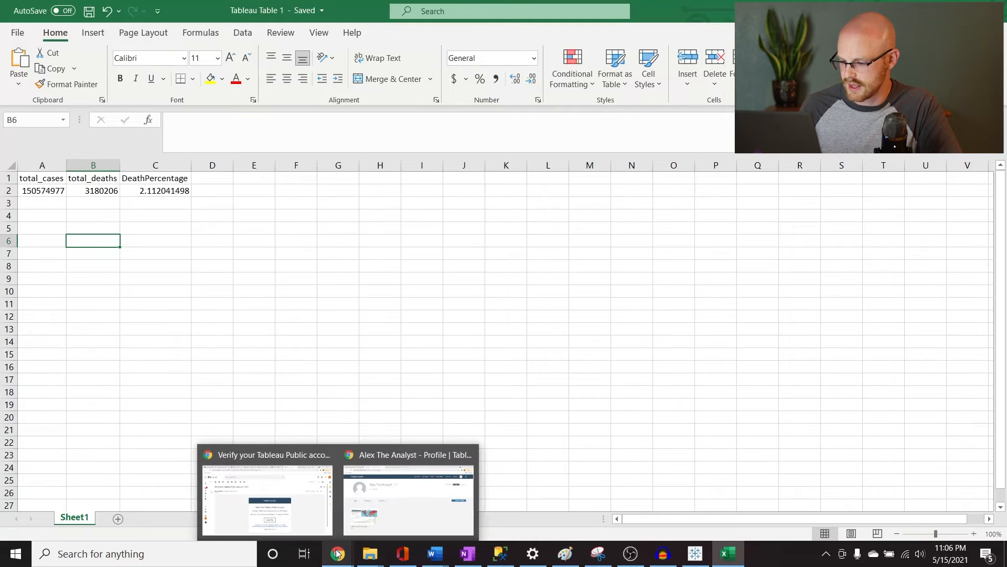
{"action": "left_click", "coordinate": [501, 554]}
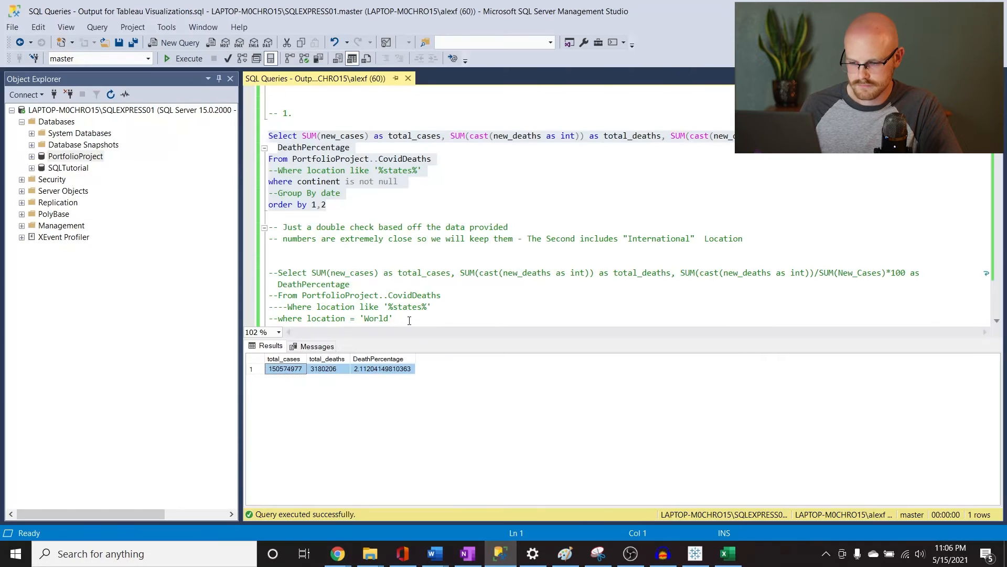
{"action": "left_click", "coordinate": [429, 261]}
{"action": "scroll", "coordinate": [429, 259], "scroll_direction": "down", "scroll_amount": 2}
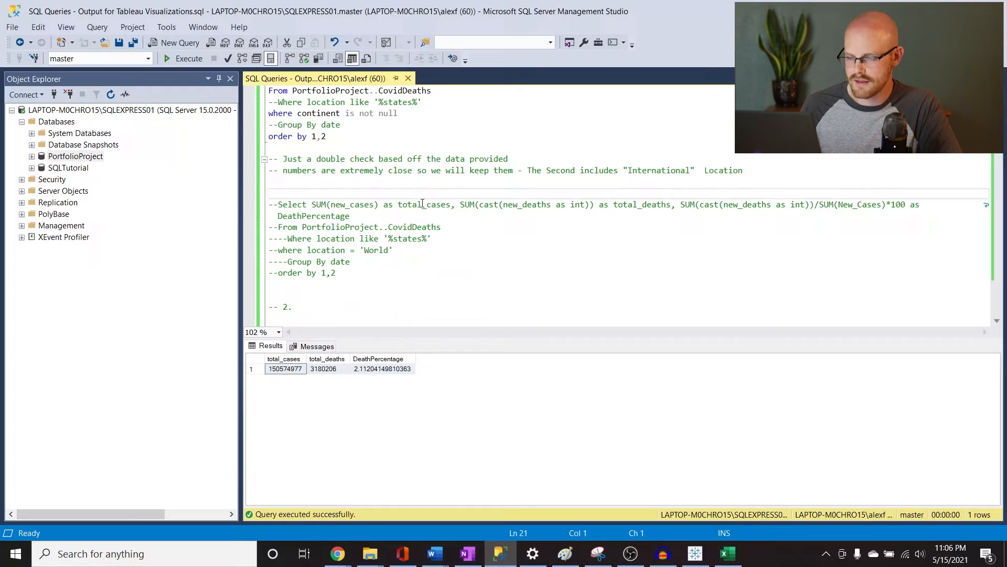
{"action": "scroll", "coordinate": [421, 283], "scroll_direction": "down", "scroll_amount": 3}
{"action": "scroll", "coordinate": [421, 283], "scroll_direction": "up", "scroll_amount": 2}
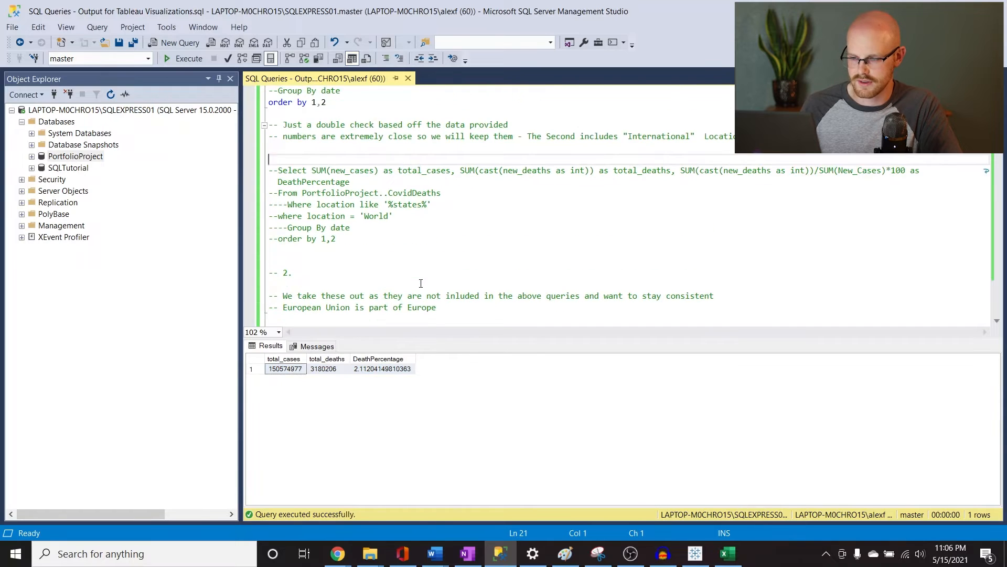
{"action": "left_click_drag", "start_coordinate": [391, 229], "coordinate": [269, 167]}
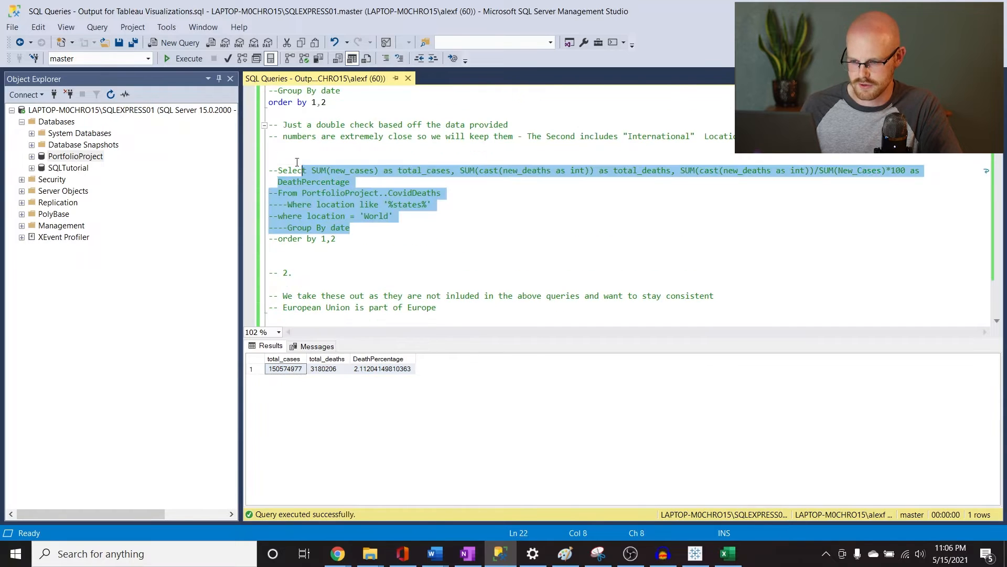
{"action": "left_click", "coordinate": [346, 205]}
{"action": "scroll", "coordinate": [405, 287], "scroll_direction": "down", "scroll_amount": 4}
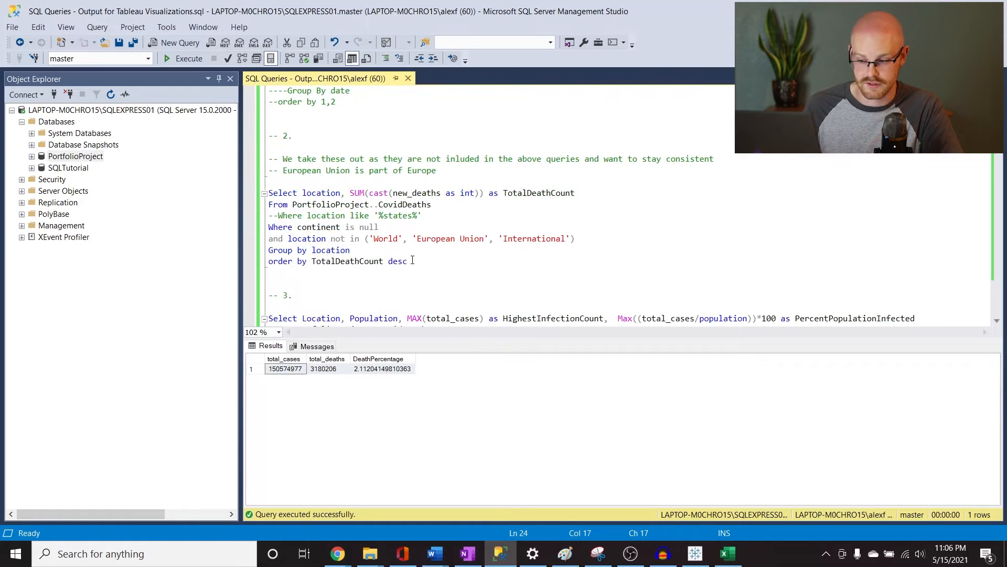
{"action": "left_click_drag", "start_coordinate": [413, 261], "coordinate": [268, 193]}
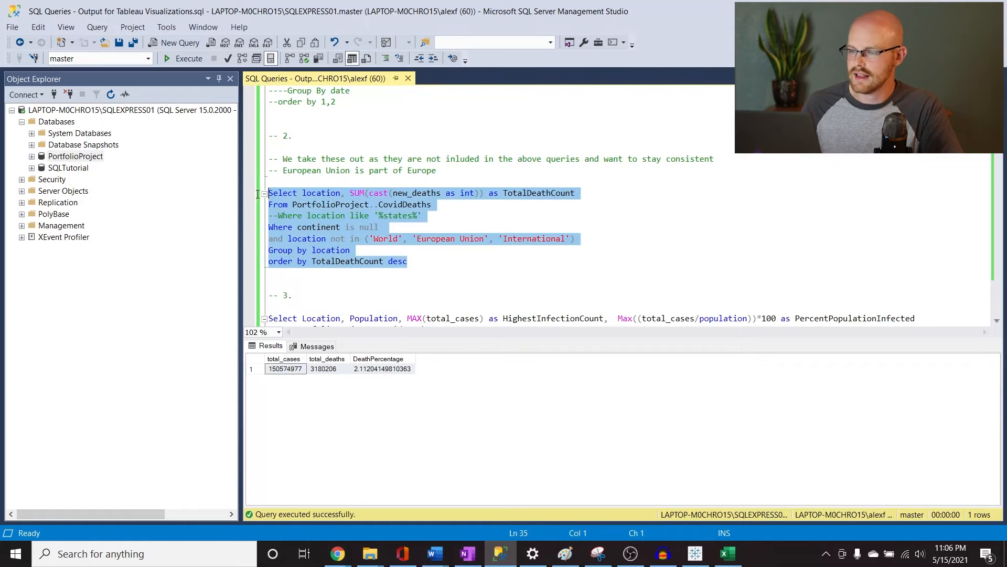
{"action": "left_click", "coordinate": [195, 59]}
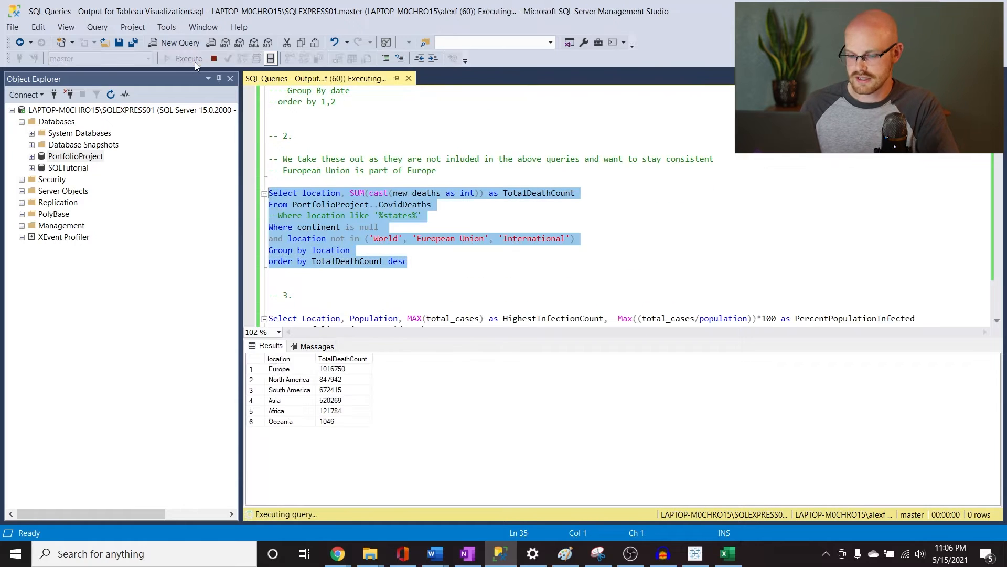
{"action": "left_click", "coordinate": [258, 364]}
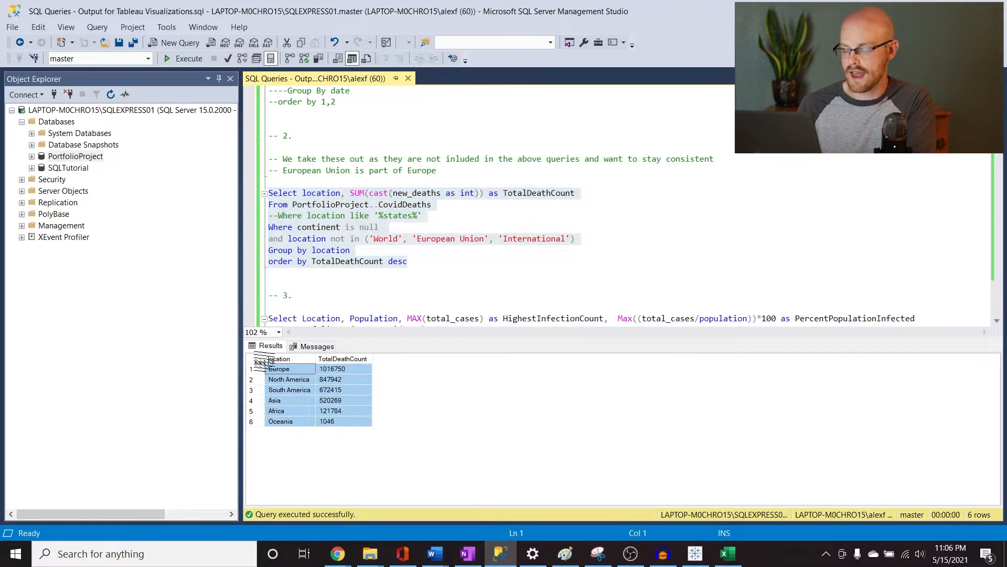
Step: Switch to Excel and create a new blank workbook for the query 2 results
{"action": "left_click", "coordinate": [727, 553]}
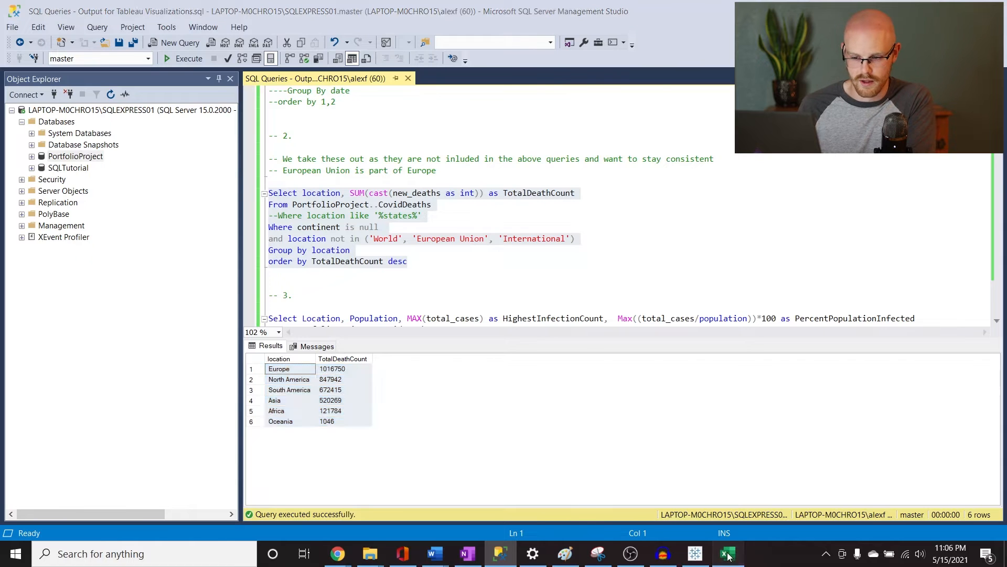
{"action": "left_click", "coordinate": [20, 33]}
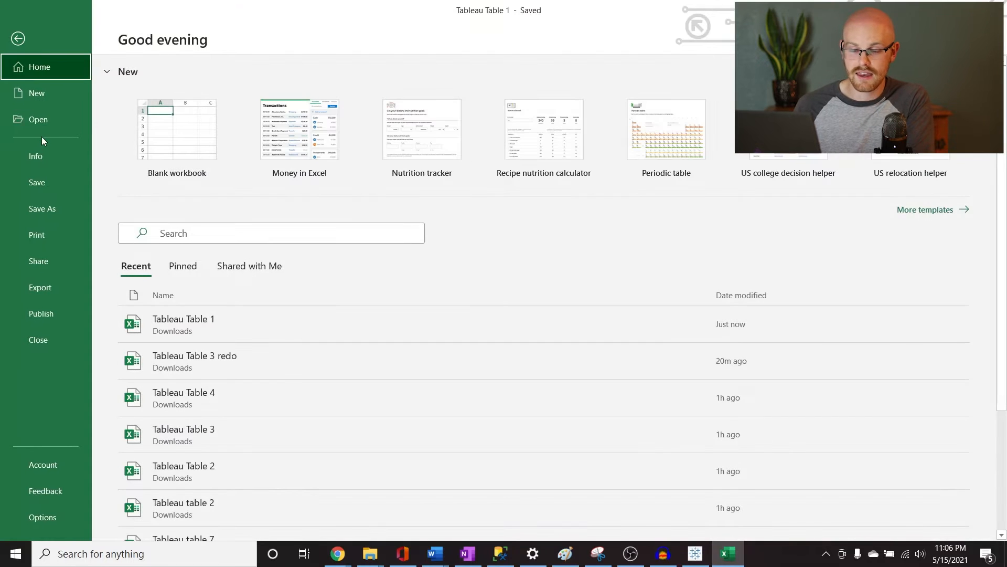
{"action": "left_click", "coordinate": [51, 94]}
{"action": "left_click", "coordinate": [174, 122]}
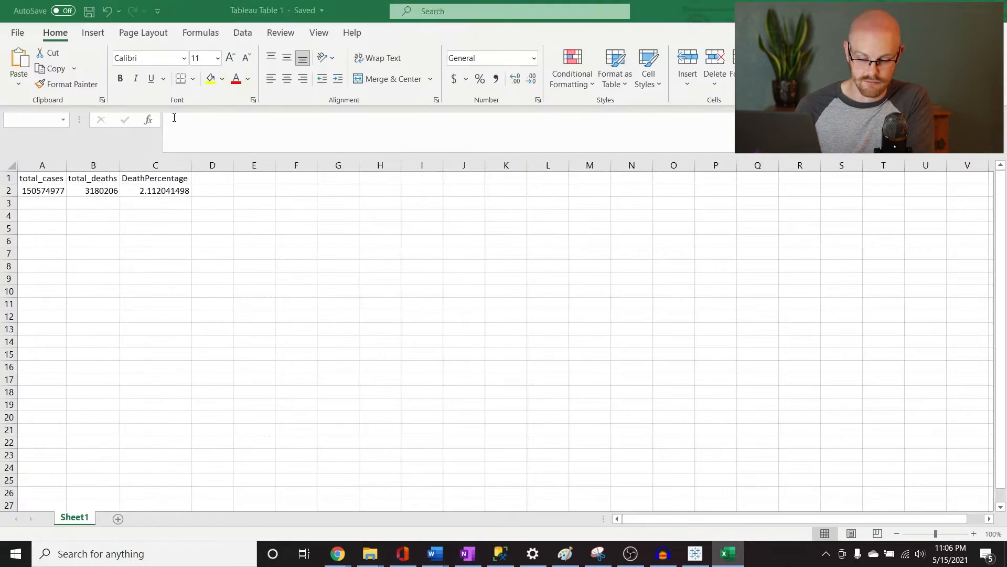
Step: Paste the copied location and TotalDeathCount results at cell A1 and autofit all column widths
{"action": "type", "text": "location\tTotalDeathCount Europe\t1016750 North America\t847942 South America\t672415 Asia\t520269 Africa\t121784 Oceania\t1046"}
{"action": "left_click", "coordinate": [8, 165]}
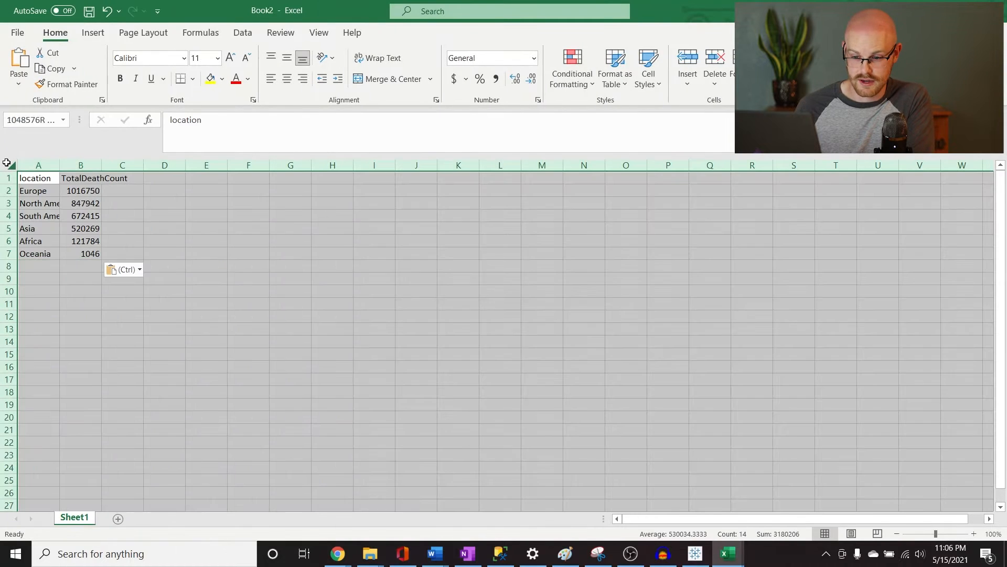
{"action": "double_click", "coordinate": [60, 165]}
{"action": "left_click", "coordinate": [177, 305]}
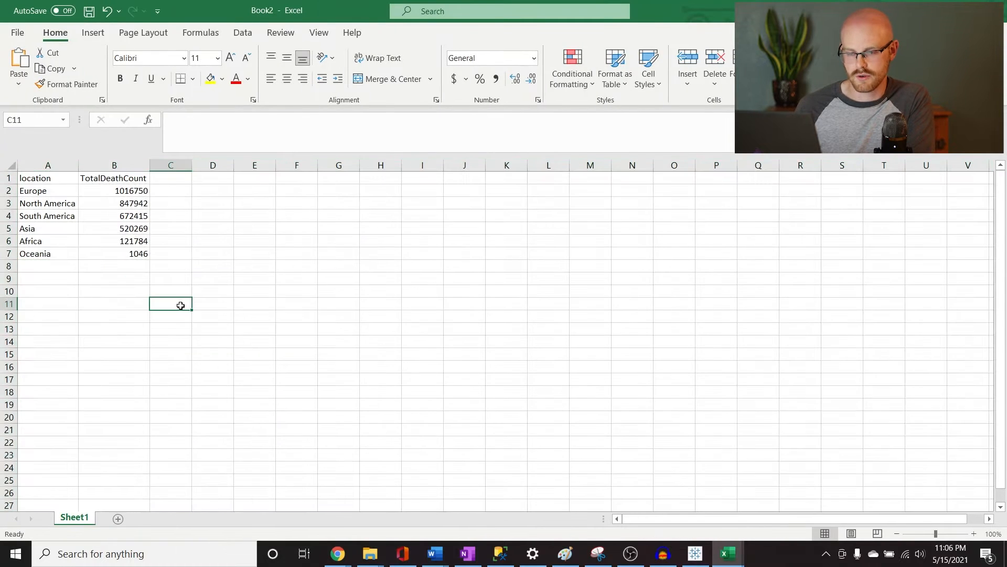
Step: Save the workbook in the Downloads folder as Tableau Table 2, replacing the existing file
{"action": "left_click", "coordinate": [17, 32]}
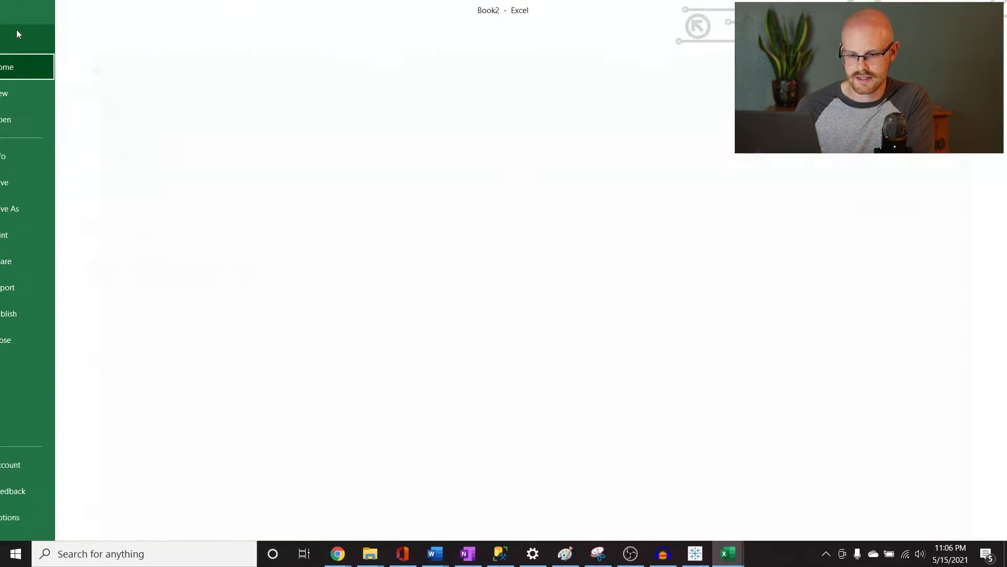
{"action": "left_click", "coordinate": [54, 204]}
{"action": "left_click", "coordinate": [448, 153]}
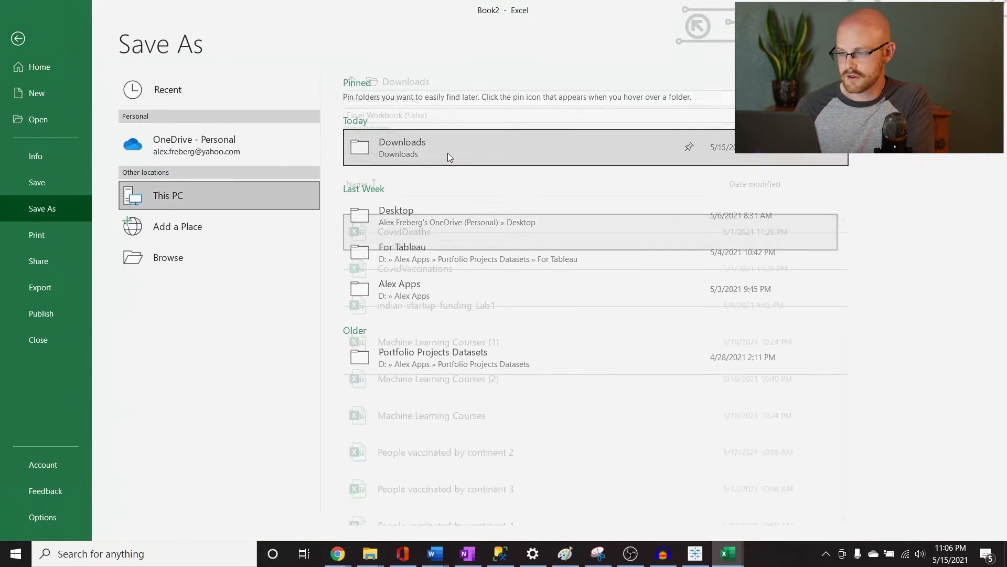
{"action": "left_click", "coordinate": [486, 104]}
{"action": "type", "text": "Tableau Table 2"}
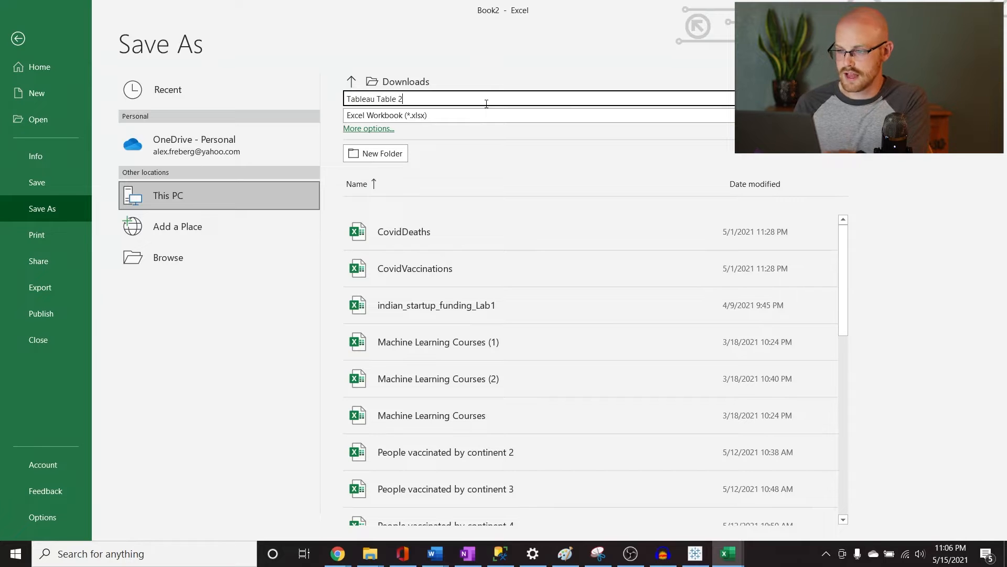
{"action": "key", "text": "Return"}
{"action": "left_click", "coordinate": [522, 324]}
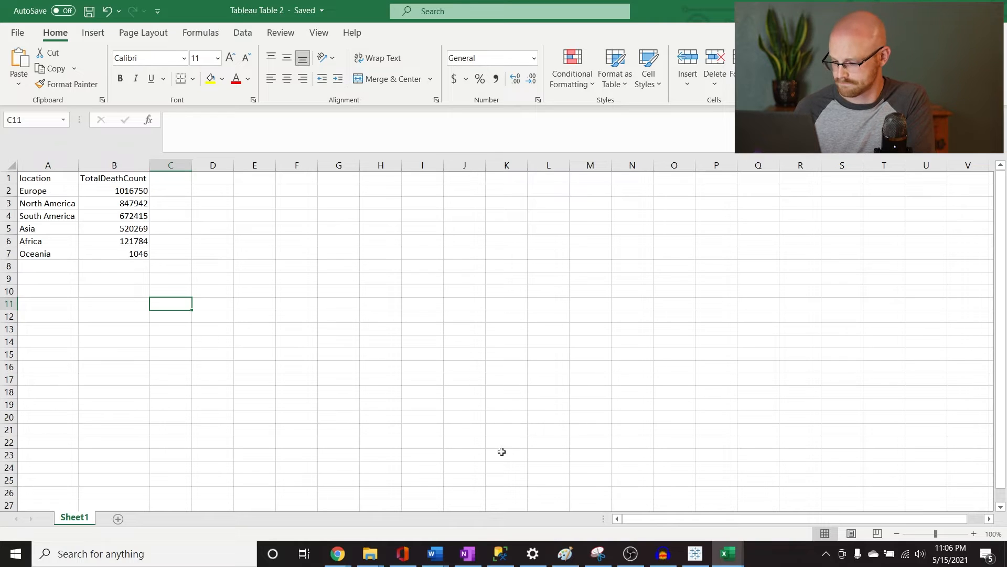
Step: Switch to SQL Server Management Studio, run only query 3 for PercentPopulationInfected by location, and copy its whole result grid with headers
{"action": "left_click", "coordinate": [499, 553]}
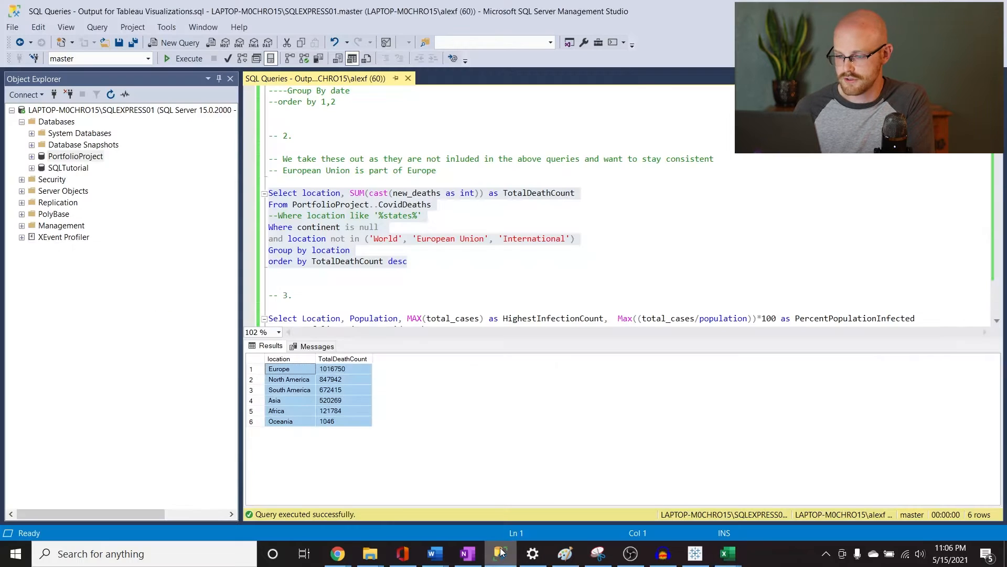
{"action": "left_click", "coordinate": [418, 274]}
{"action": "scroll", "coordinate": [419, 276], "scroll_direction": "down", "scroll_amount": 2}
{"action": "scroll", "coordinate": [419, 277], "scroll_direction": "down", "scroll_amount": 2}
{"action": "left_click_drag", "start_coordinate": [455, 227], "coordinate": [272, 171]}
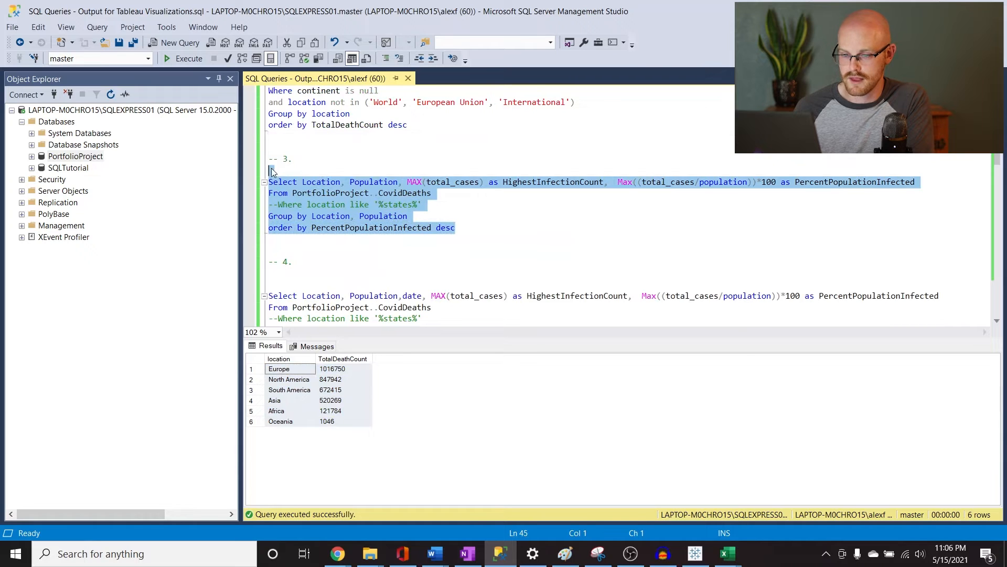
{"action": "left_click", "coordinate": [188, 65]}
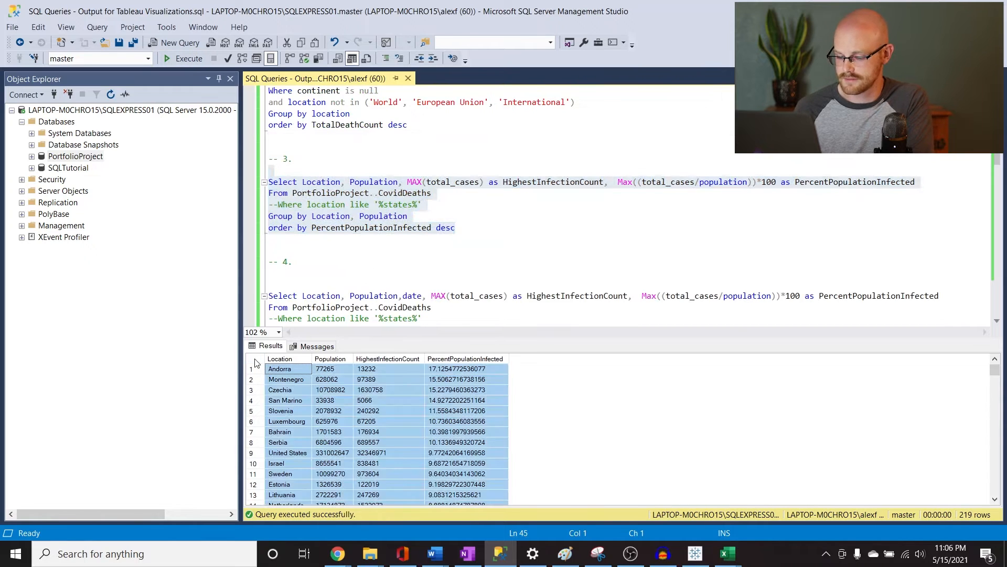
{"action": "left_click", "coordinate": [256, 361]}
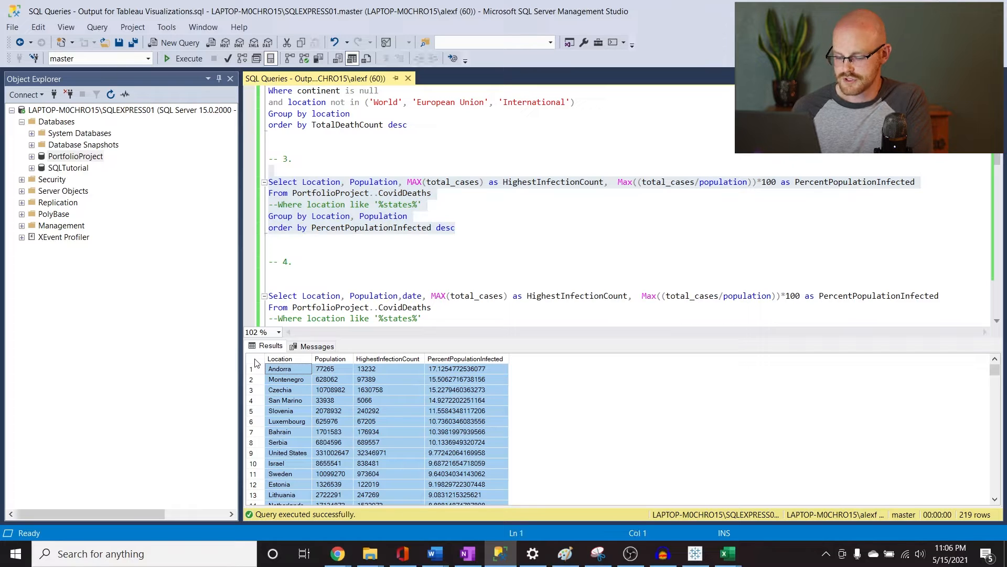
Step: Switch to the Tableau Table 2 workbook in Excel and create another blank workbook for the query 3 results
{"action": "left_click", "coordinate": [729, 553]}
{"action": "left_click", "coordinate": [769, 519]}
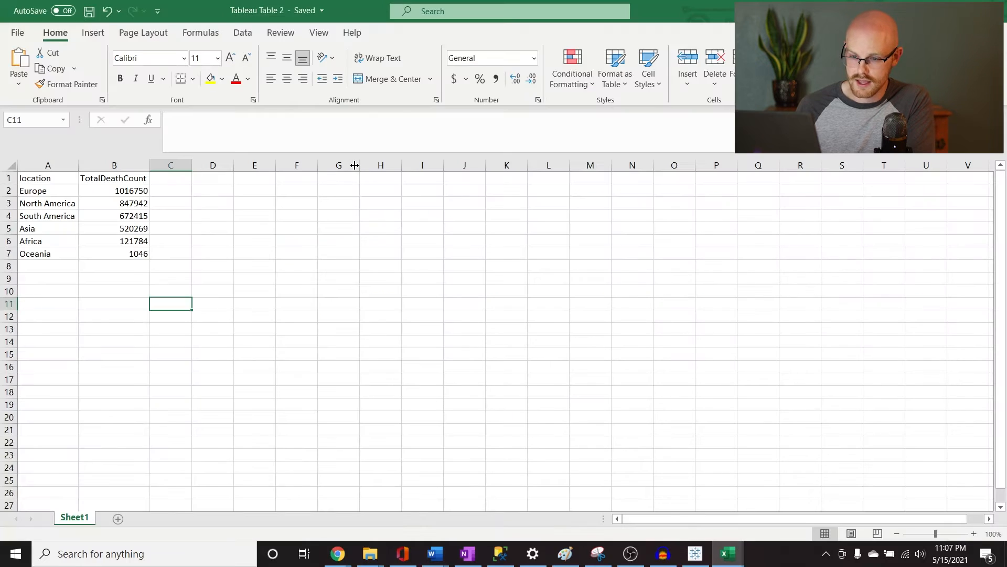
{"action": "left_click", "coordinate": [18, 34]}
{"action": "left_click", "coordinate": [55, 200]}
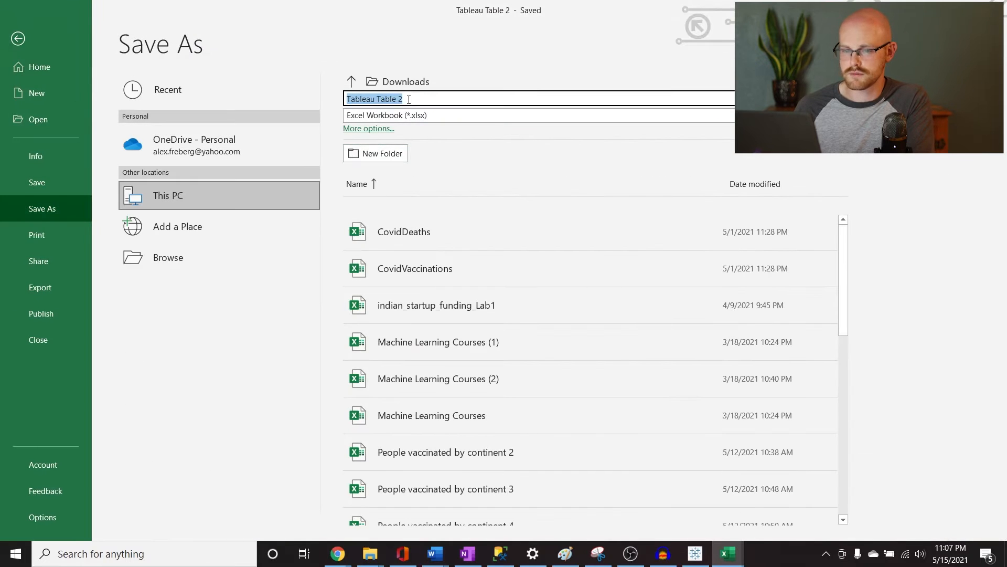
{"action": "left_click", "coordinate": [38, 93]}
{"action": "left_click", "coordinate": [178, 146]}
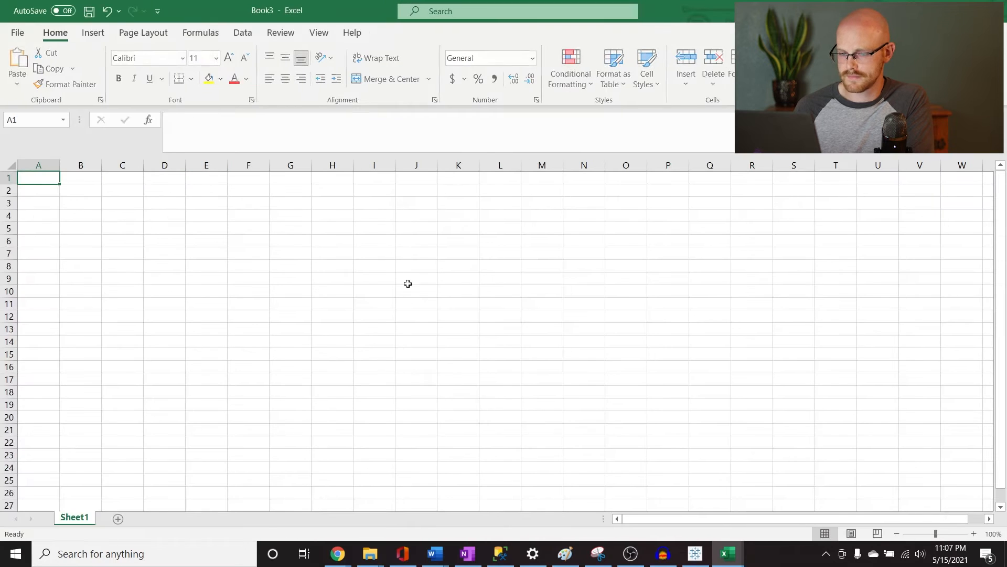
Step: Paste the copied query 3 results at cell A1 and autofit all column widths to their contents
{"action": "key", "text": "ctrl+v"}
{"action": "left_click", "coordinate": [12, 168]}
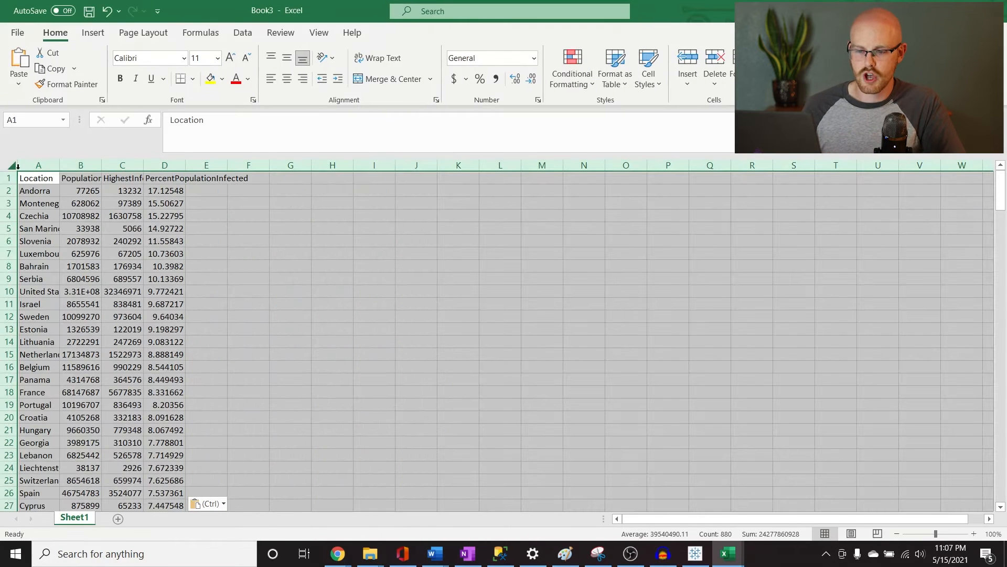
{"action": "double_click", "coordinate": [59, 166]}
{"action": "left_click", "coordinate": [317, 205]}
{"action": "left_click", "coordinate": [489, 226]}
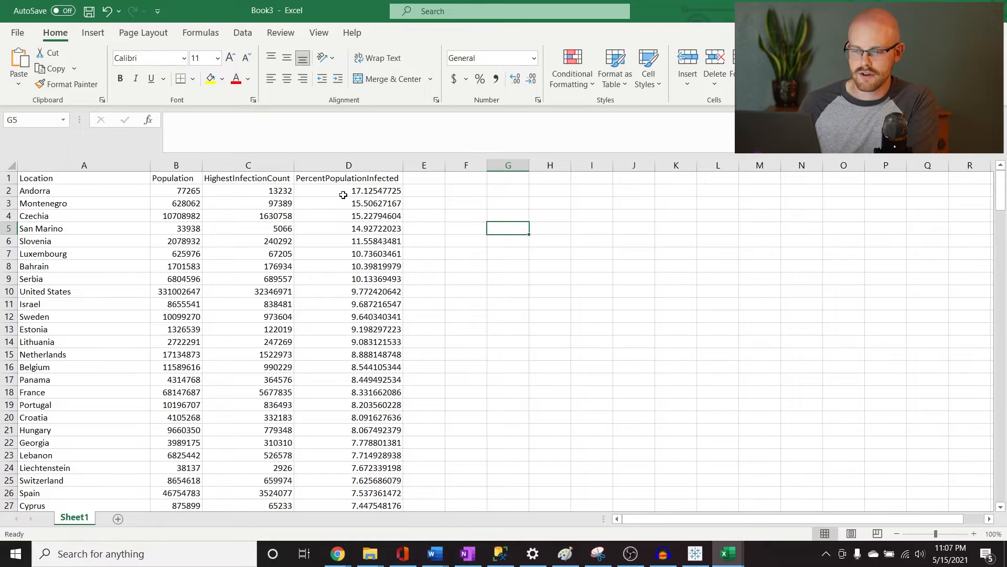
Step: Examine the PercentPopulationInfected column down to its last row, checking the NULL cells there and in the HighestInfectionCount column
{"action": "left_click", "coordinate": [356, 165]}
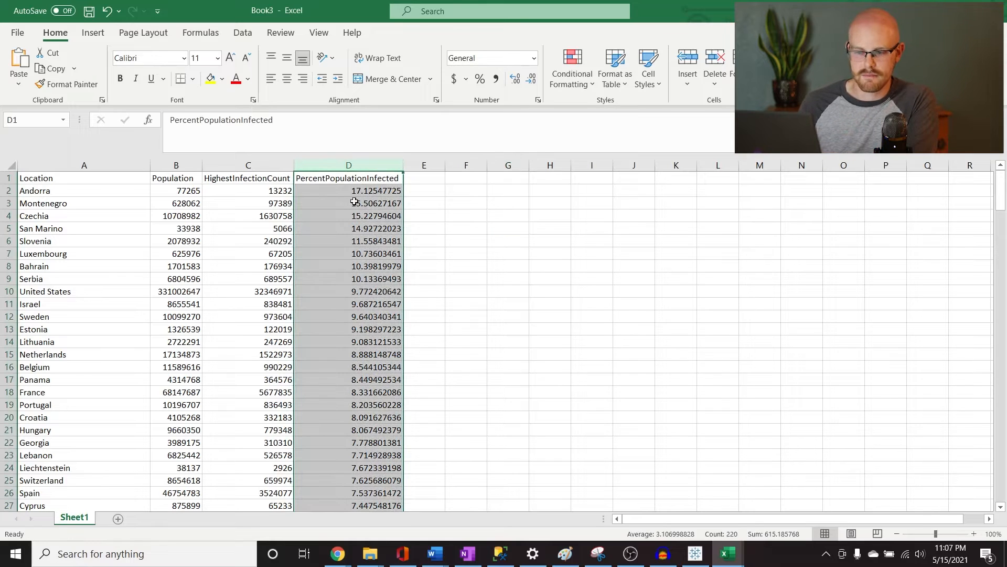
{"action": "left_click", "coordinate": [351, 191]}
{"action": "key", "text": "ctrl+Down"}
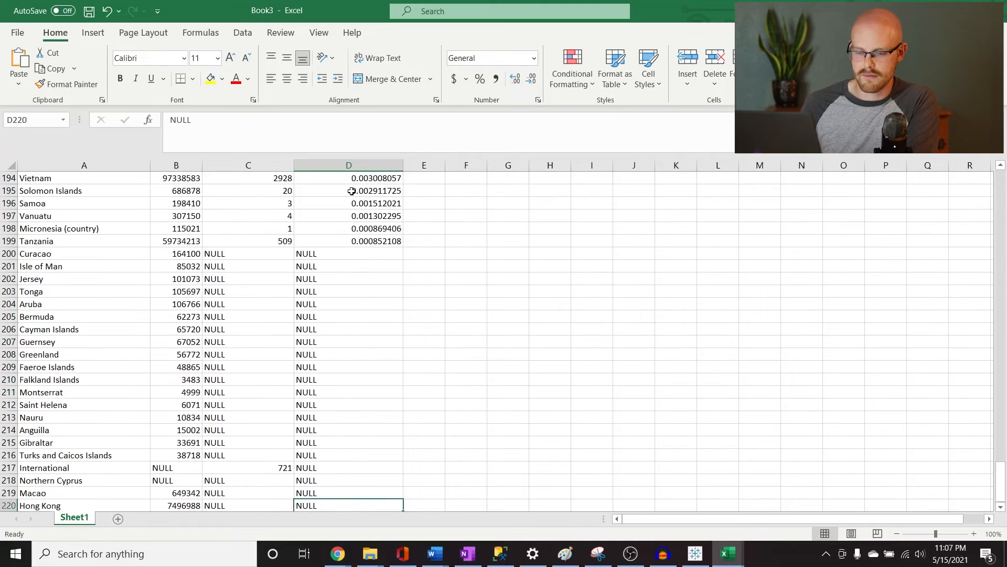
{"action": "left_click_drag", "start_coordinate": [370, 294], "coordinate": [280, 265]}
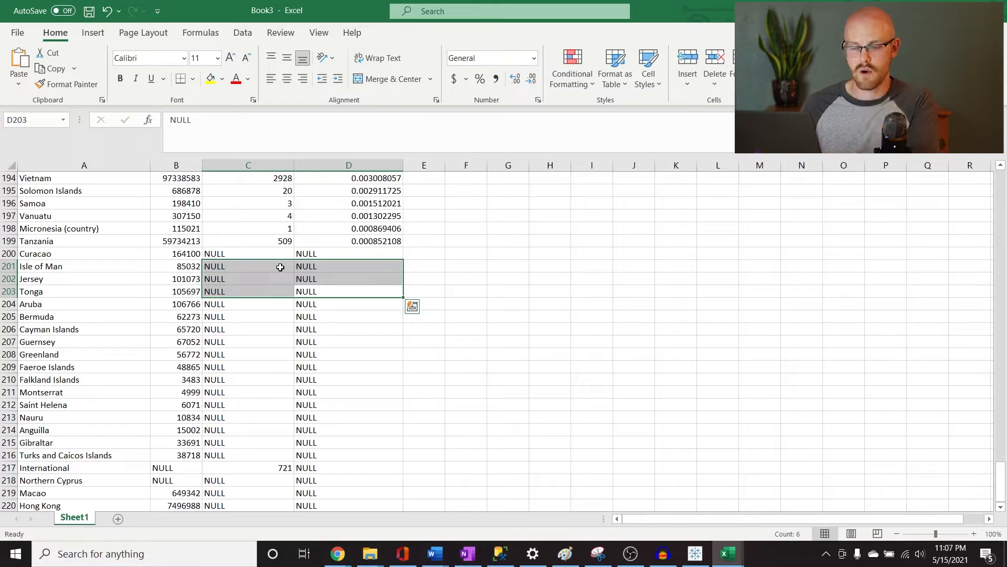
Step: Replace every NULL with 0 across the whole workbook holding the query 3 results
{"action": "left_click", "coordinate": [461, 279]}
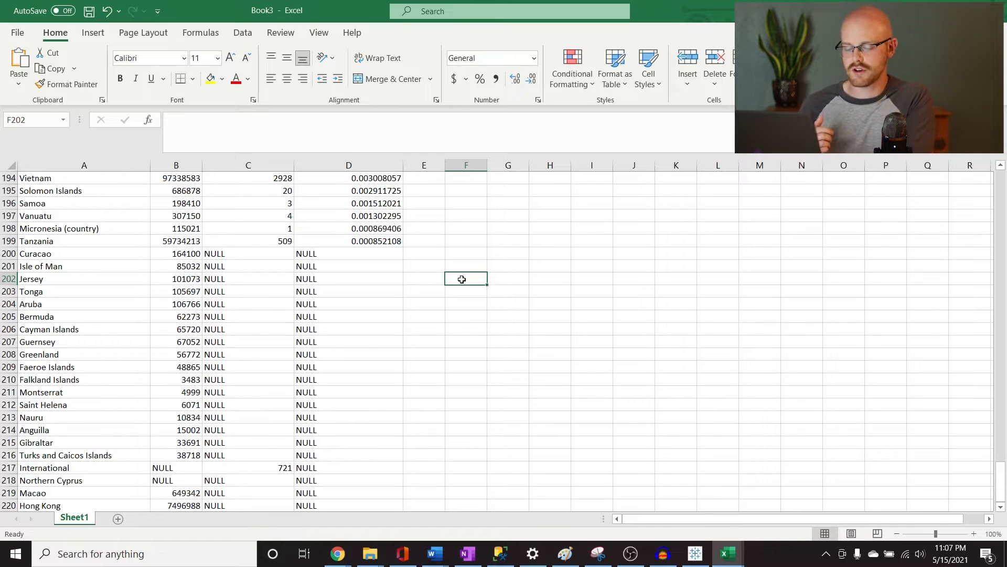
{"action": "key", "text": "ctrl+h"}
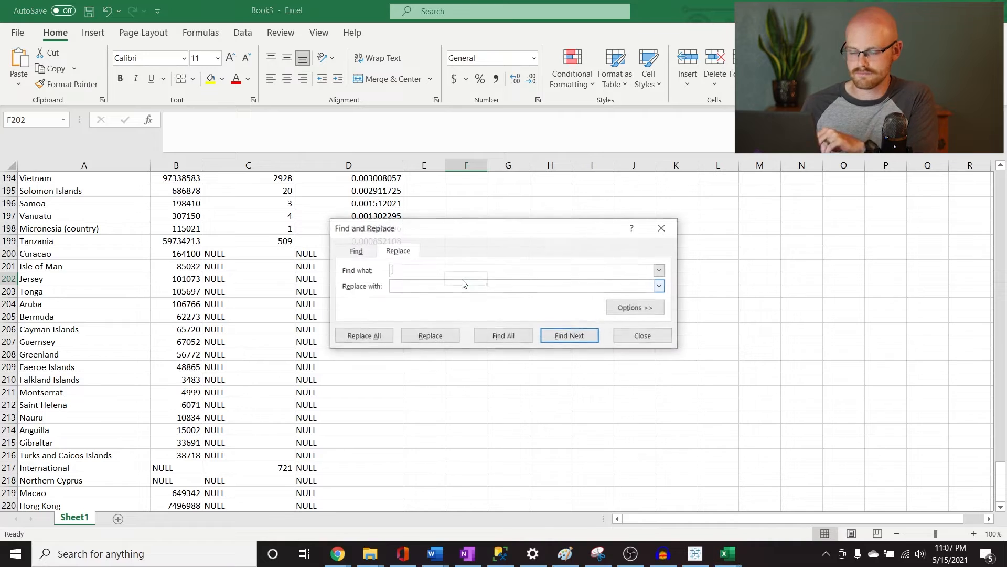
{"action": "left_click", "coordinate": [634, 309]}
{"action": "left_click", "coordinate": [425, 307]}
{"action": "left_click", "coordinate": [421, 331]}
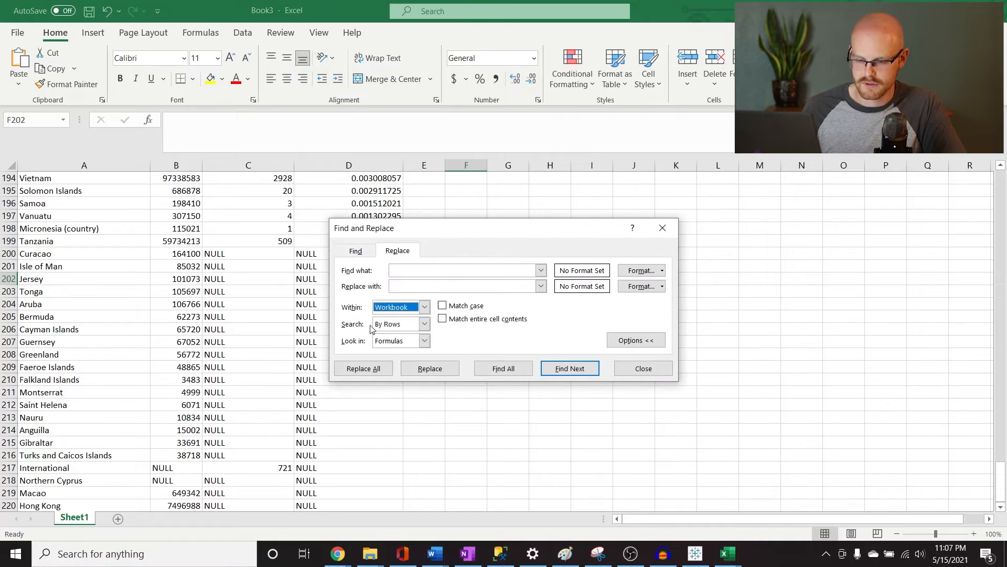
{"action": "left_click", "coordinate": [459, 270]}
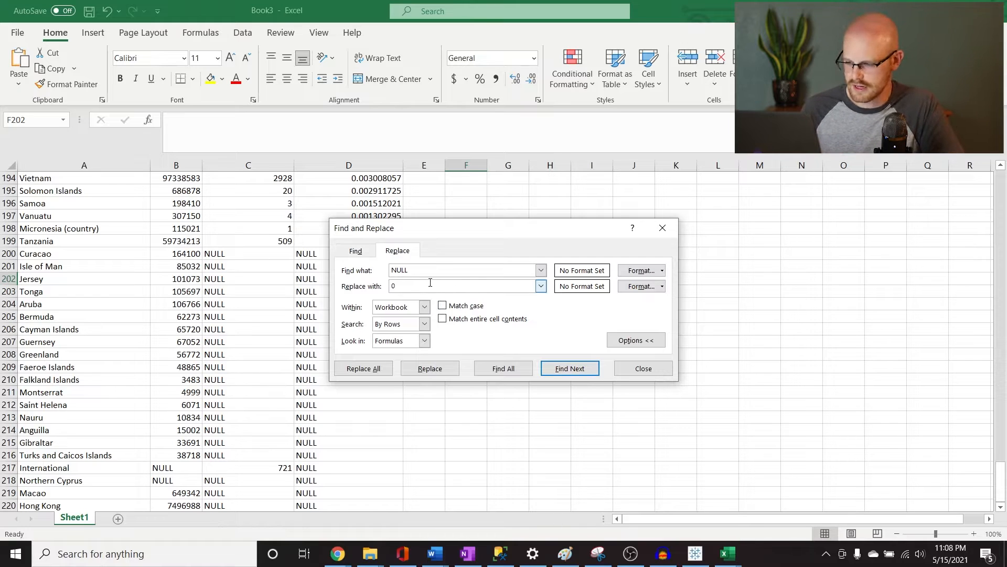
{"action": "left_click", "coordinate": [390, 370]}
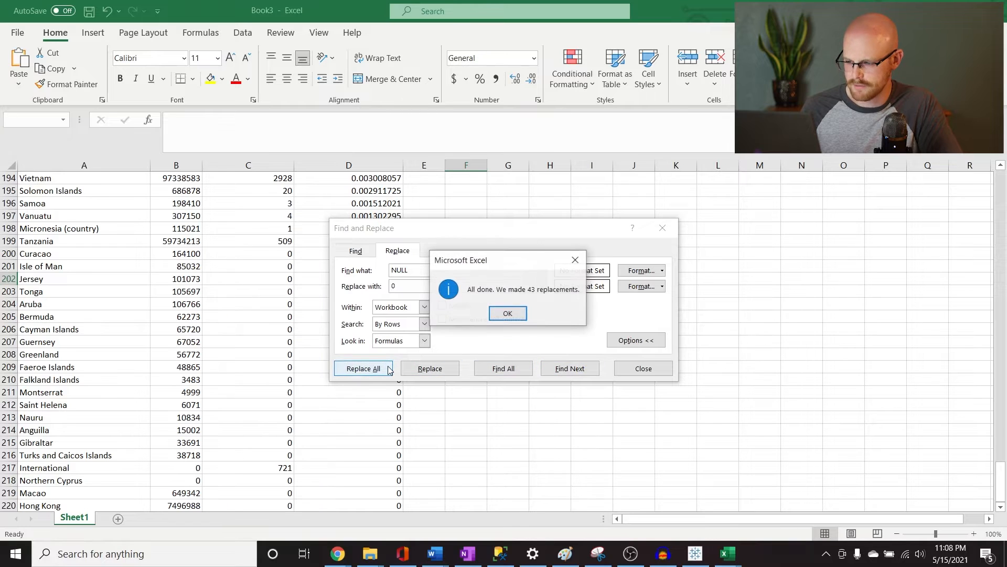
{"action": "left_click", "coordinate": [520, 312]}
{"action": "left_click", "coordinate": [663, 228]}
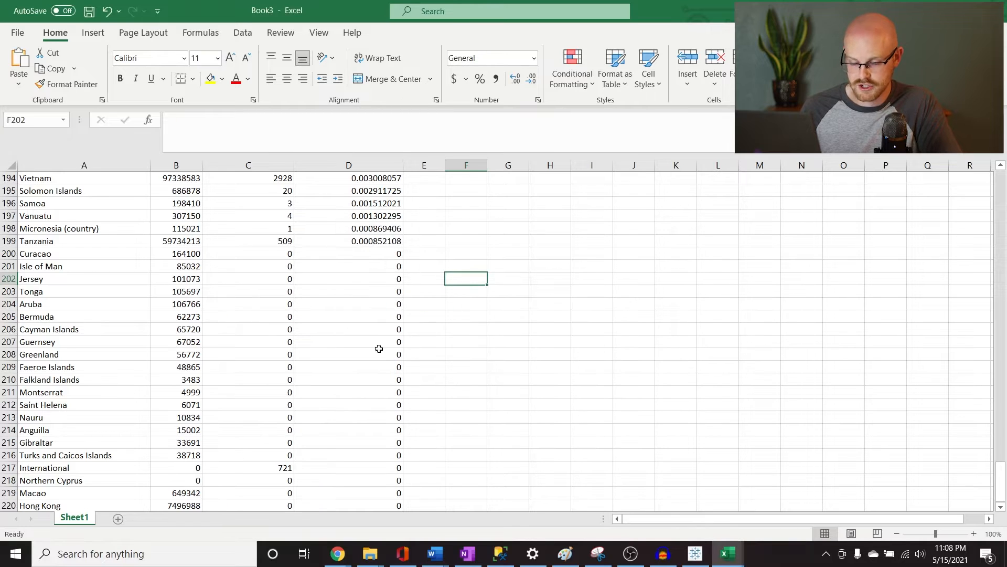
Step: Check the replaced cells in the HighestInfectionCount and PercentPopulationInfected columns near the end of the data
{"action": "left_click", "coordinate": [378, 350]}
{"action": "left_click", "coordinate": [365, 308]}
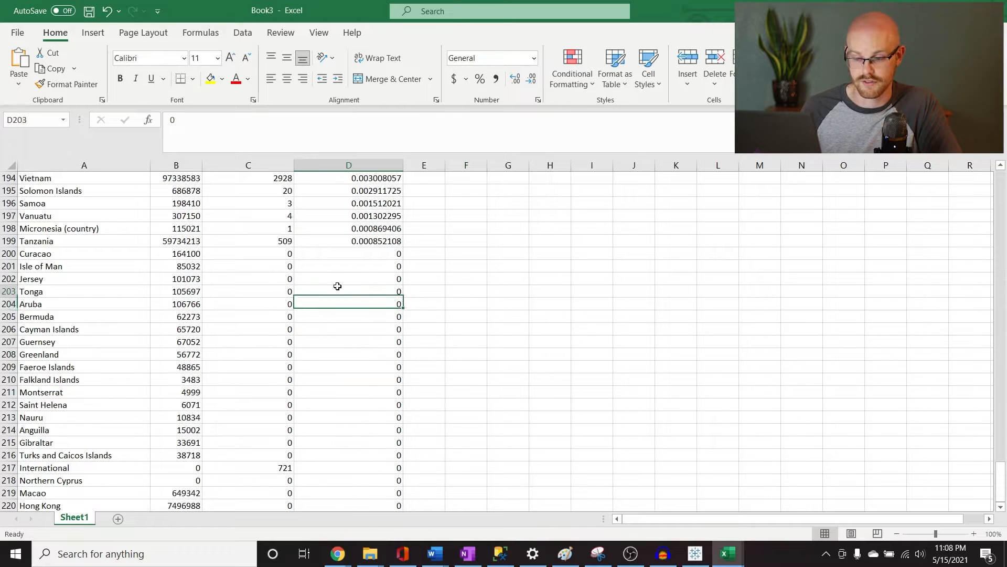
{"action": "left_click_drag", "start_coordinate": [334, 288], "coordinate": [236, 353]}
{"action": "left_click", "coordinate": [274, 397]}
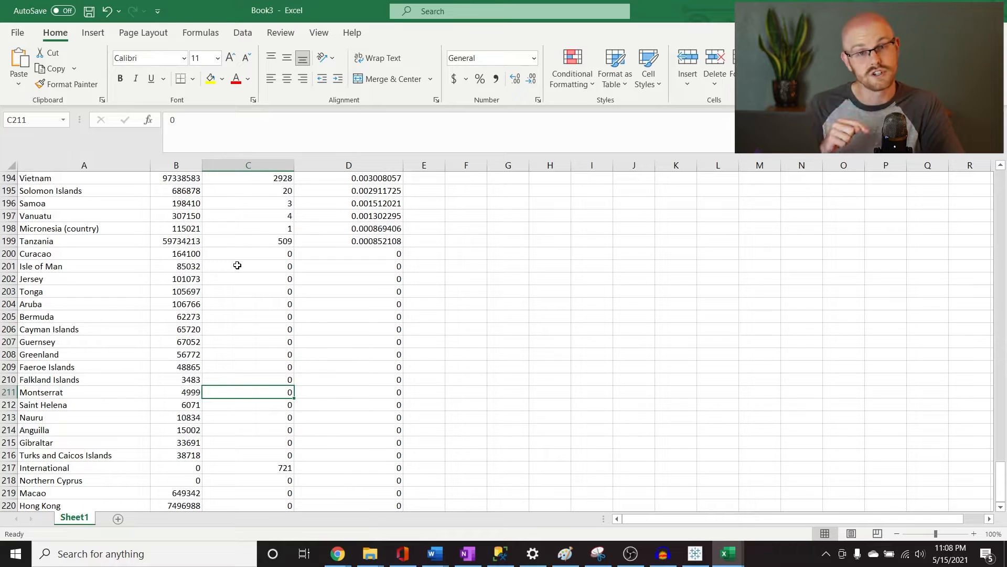
{"action": "left_click_drag", "start_coordinate": [237, 265], "coordinate": [349, 446]}
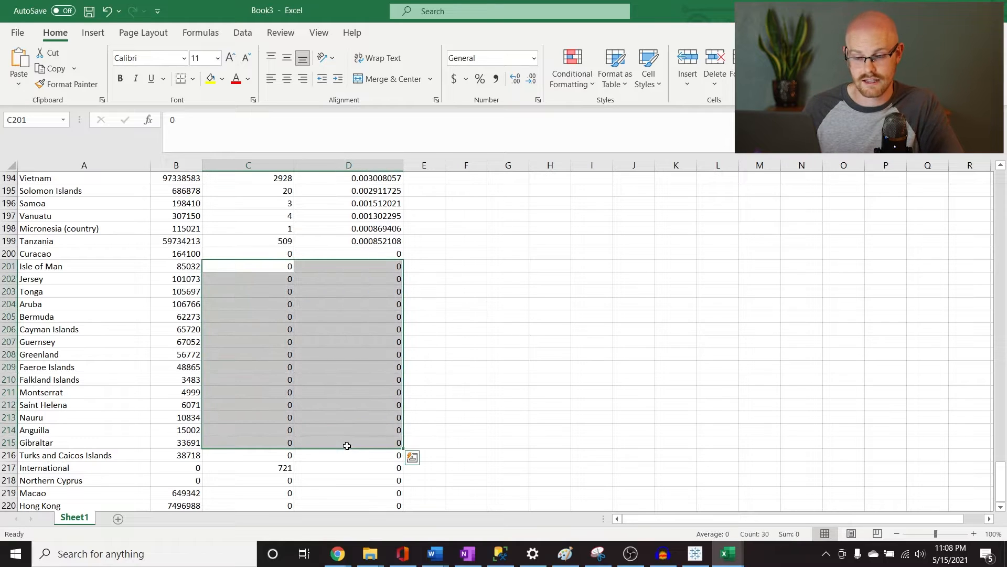
{"action": "left_click", "coordinate": [505, 379]}
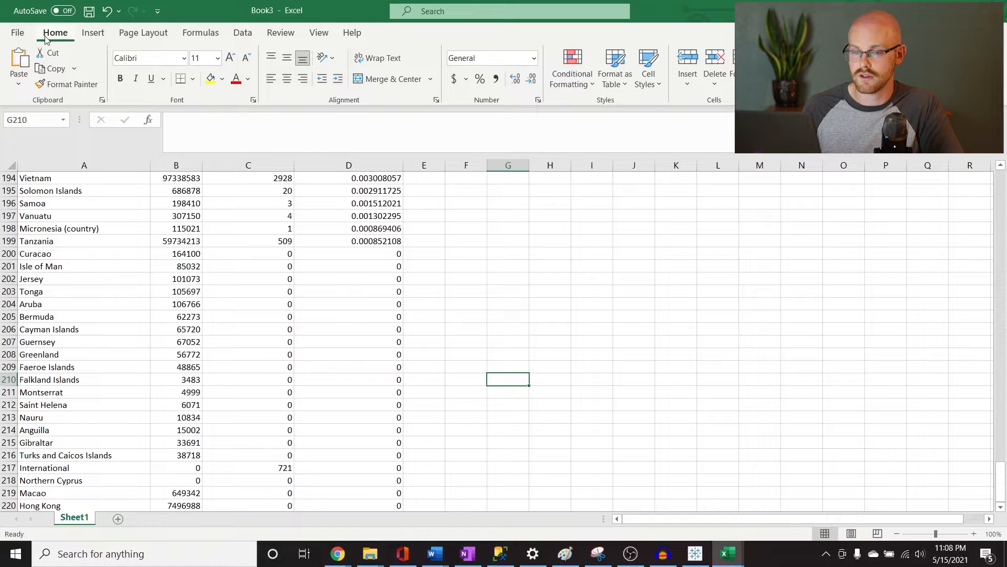
Step: Save the workbook as Tableau Table 3 in the Downloads folder, overwriting the existing file of that name
{"action": "left_click", "coordinate": [20, 33]}
{"action": "left_click", "coordinate": [54, 211]}
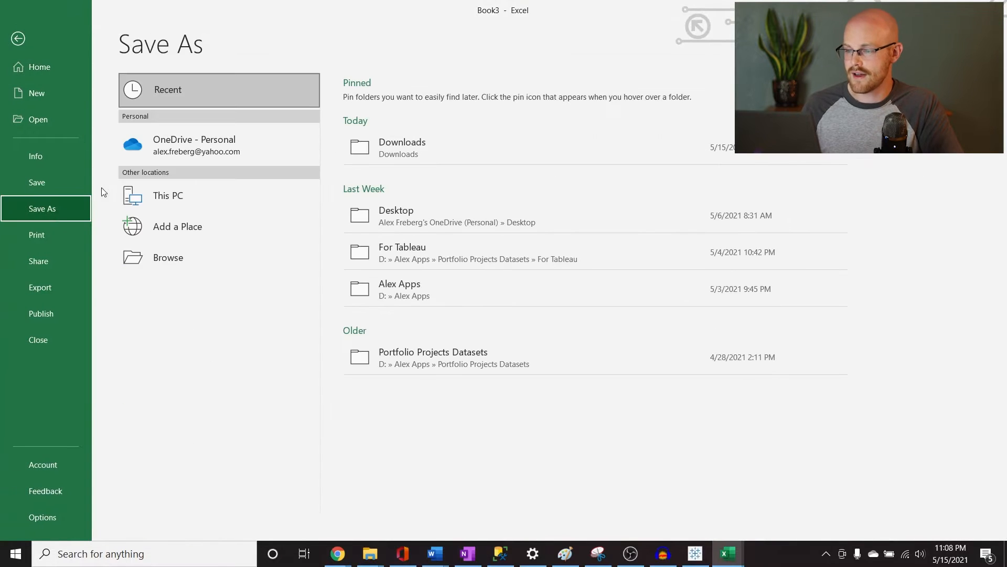
{"action": "left_click", "coordinate": [478, 138]}
{"action": "left_click", "coordinate": [477, 98]}
{"action": "type", "text": "Tabl"}
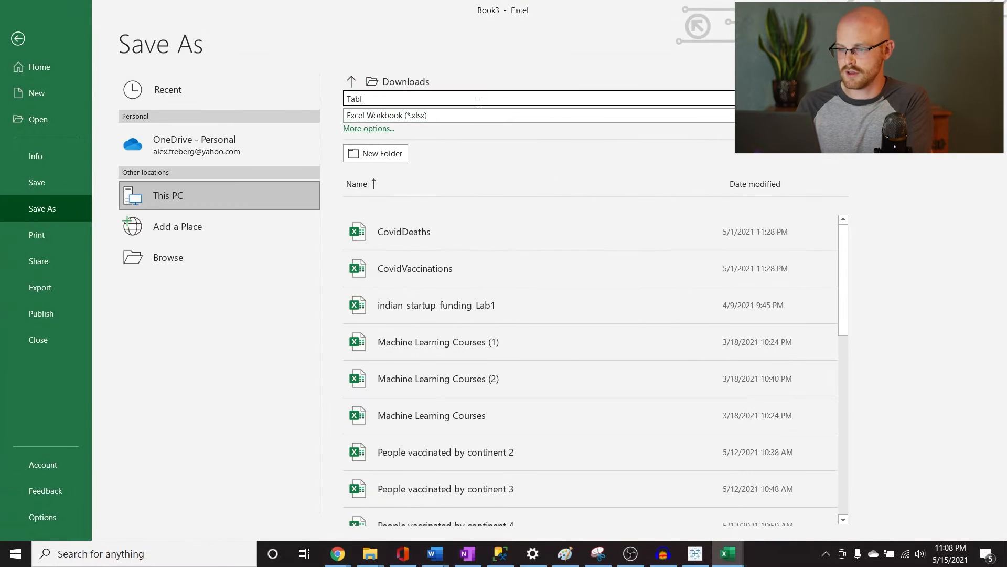
{"action": "type", "text": "eau Table 4"}
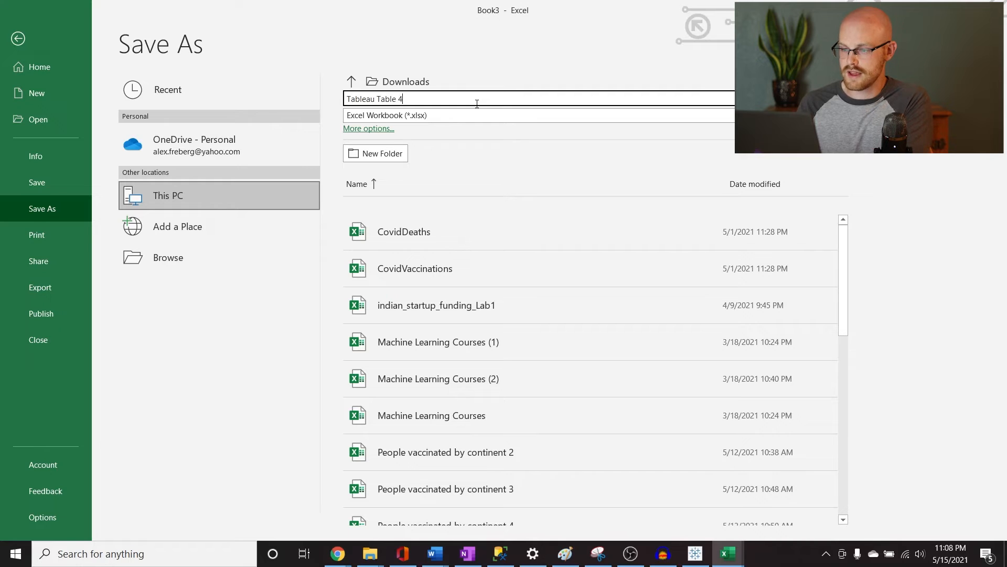
{"action": "key", "text": "BackSpace"}
{"action": "type", "text": "3"}
{"action": "key", "text": "Return"}
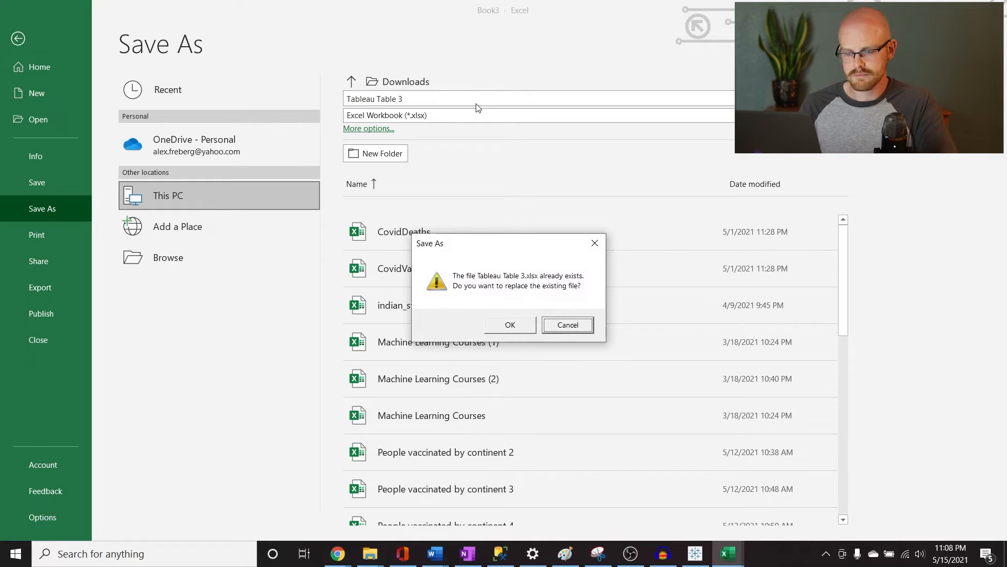
{"action": "left_click", "coordinate": [521, 328]}
{"action": "left_click", "coordinate": [439, 329]}
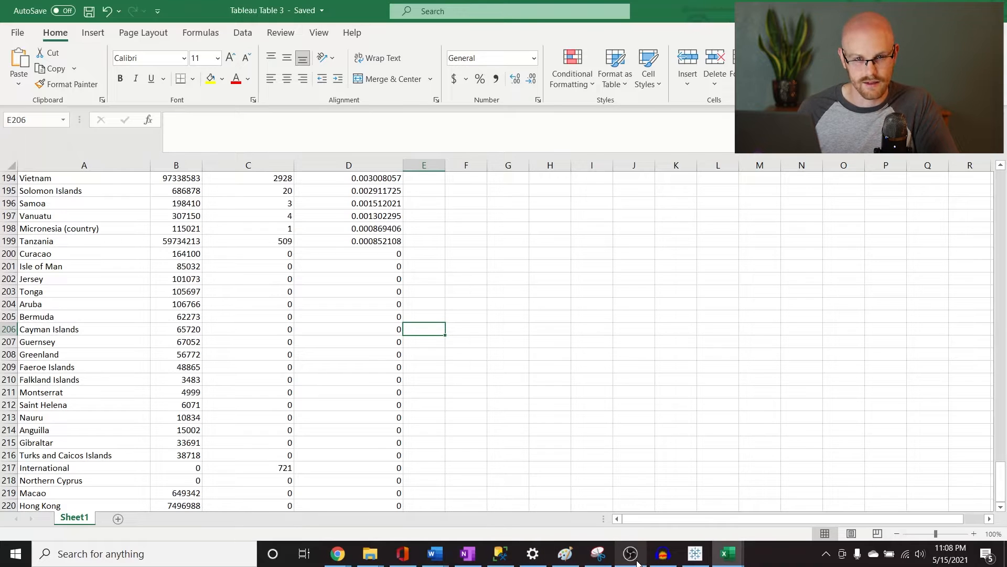
Step: Switch to SQL Server Management Studio, run only query 4 grouped by location, population and date, and copy its whole result grid with headers
{"action": "mouse_move", "coordinate": [639, 563]}
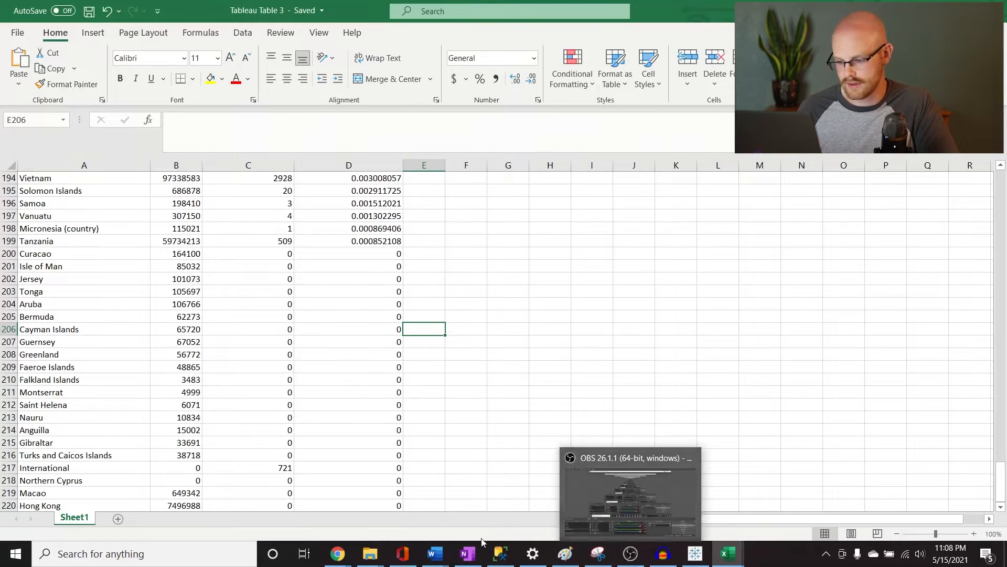
{"action": "left_click", "coordinate": [501, 554]}
{"action": "scroll", "coordinate": [479, 247], "scroll_direction": "down", "scroll_amount": 4}
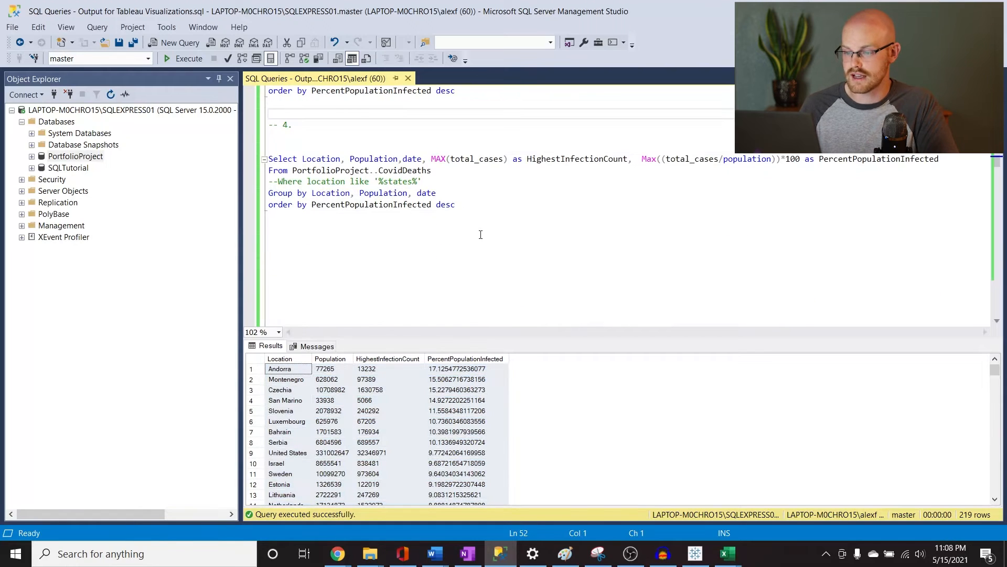
{"action": "left_click_drag", "start_coordinate": [337, 218], "coordinate": [269, 159]}
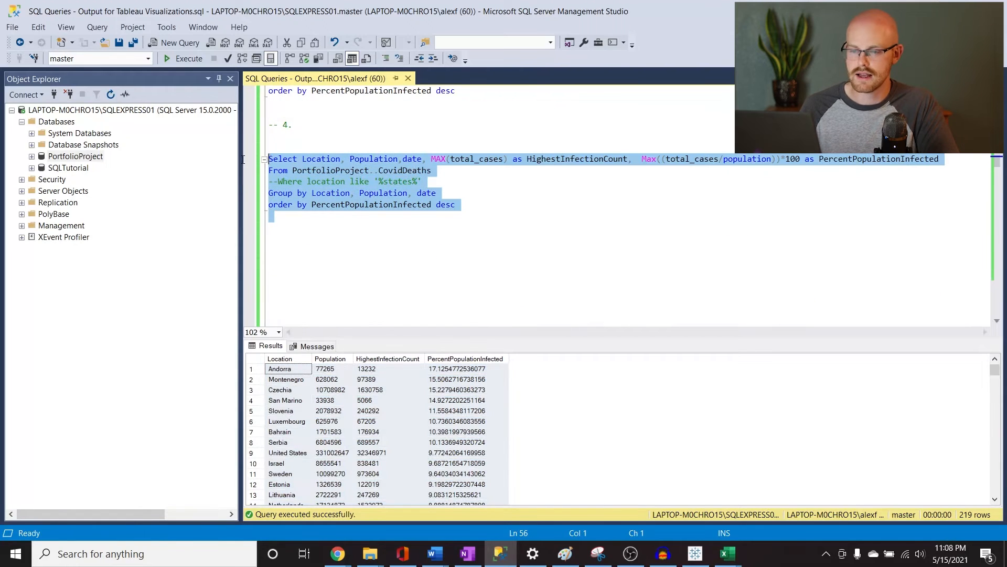
{"action": "left_click", "coordinate": [189, 58]}
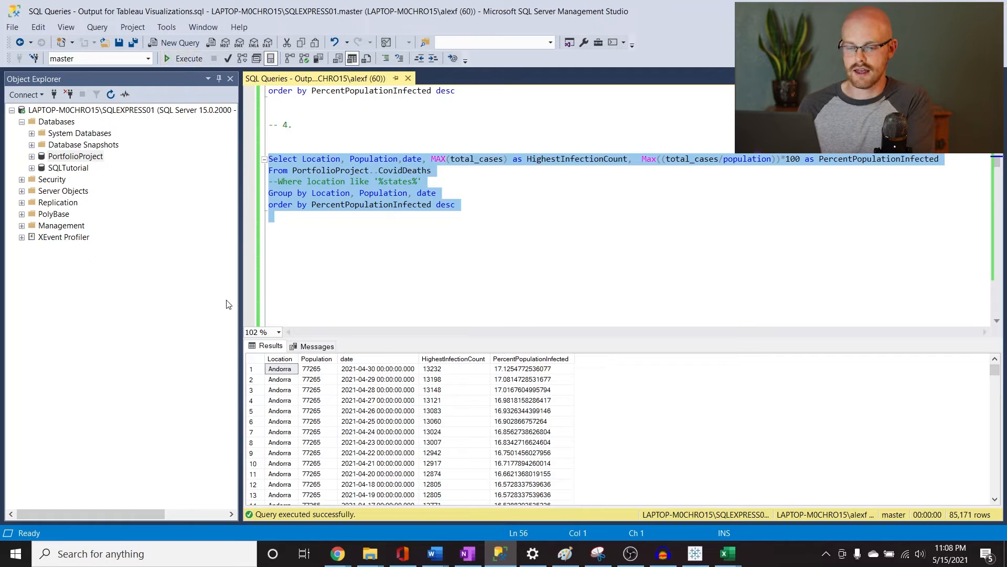
{"action": "left_click", "coordinate": [256, 360]}
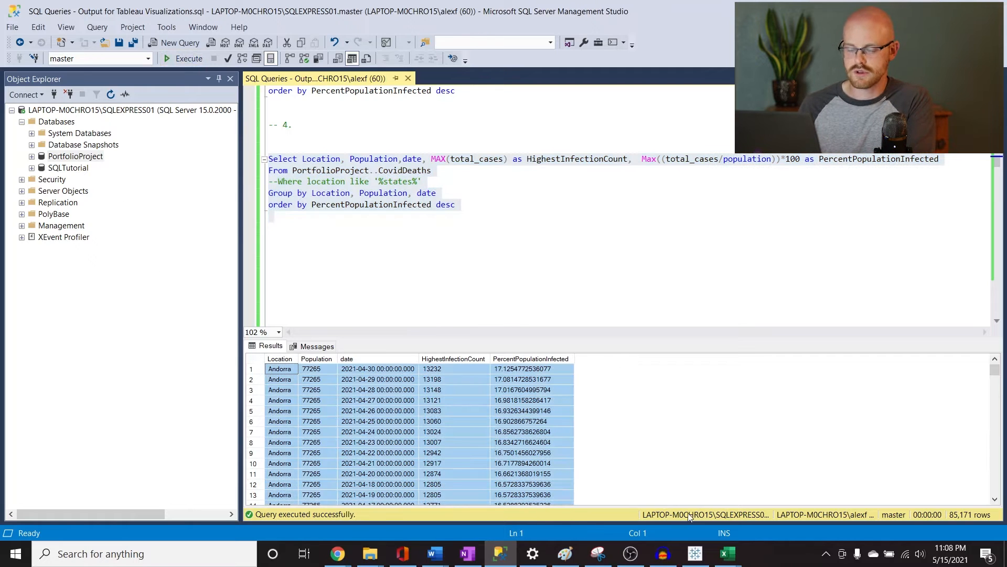
Step: Switch to the Tableau Table 3 workbook in Excel and create another blank workbook for the query 4 results
{"action": "left_click", "coordinate": [727, 553]}
{"action": "left_click", "coordinate": [819, 510]}
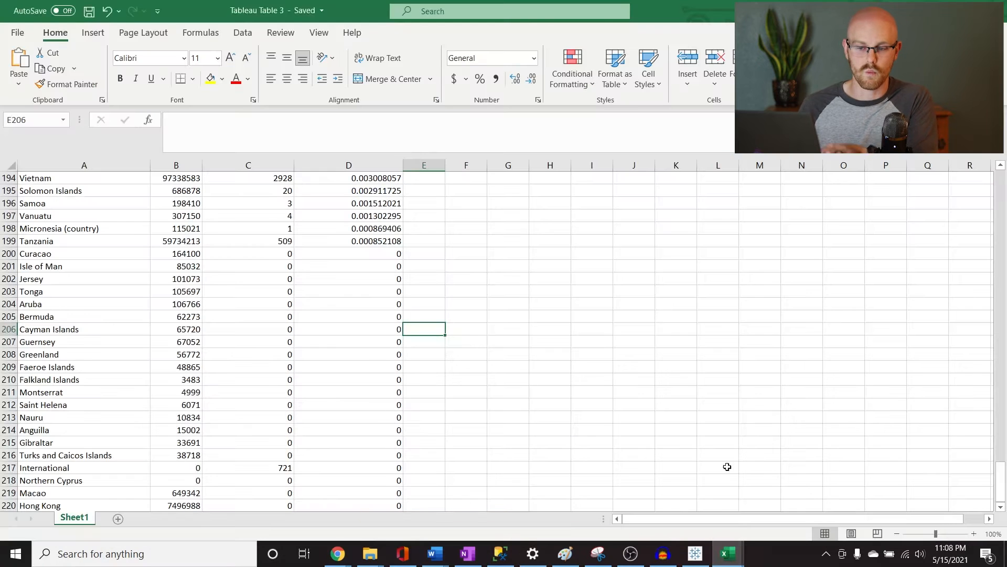
{"action": "left_click", "coordinate": [15, 34]}
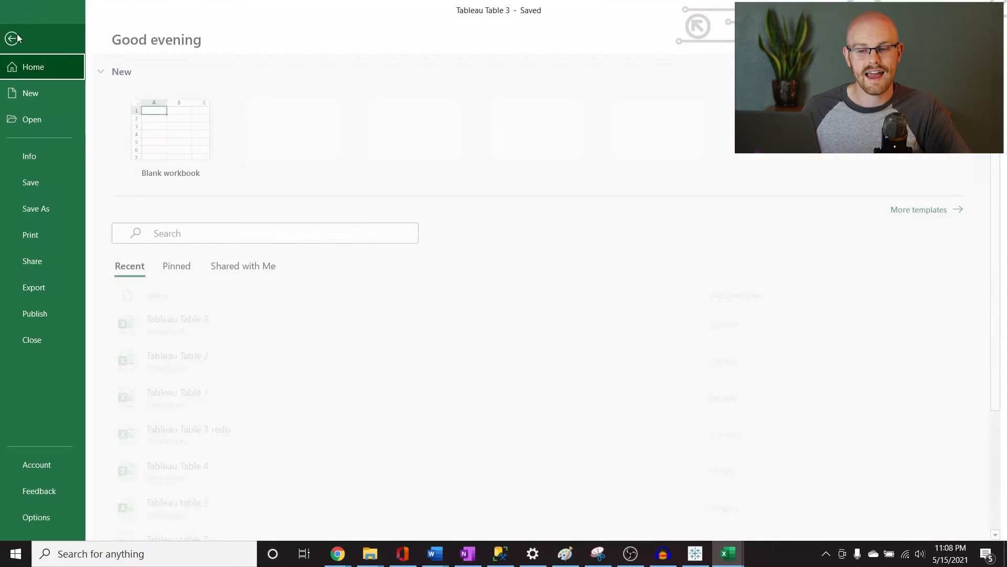
{"action": "left_click", "coordinate": [42, 96]}
{"action": "left_click", "coordinate": [169, 122]}
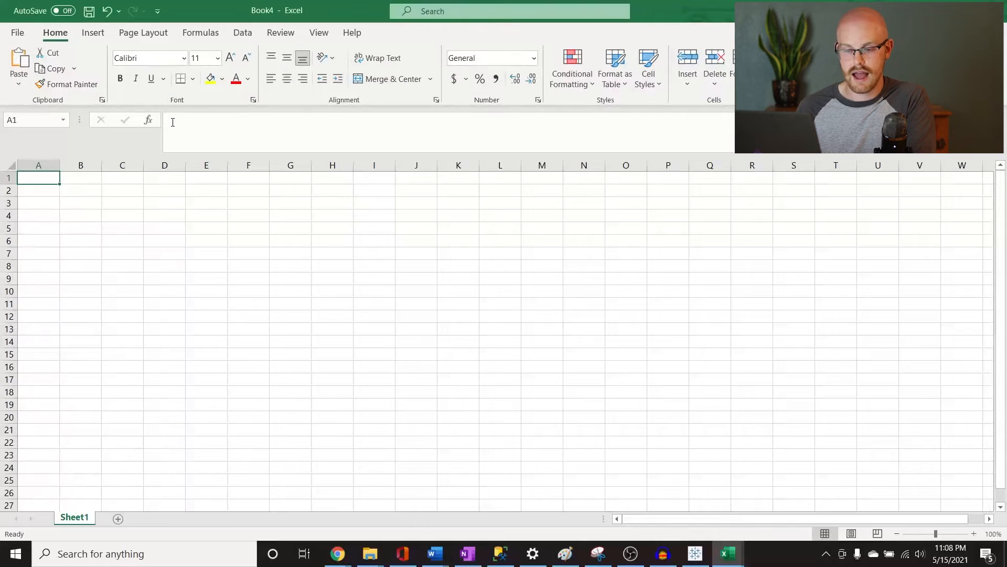
Step: Paste the copied query 4 results at cell A1 and autofit all column widths to their contents
{"action": "key", "text": "ctrl+v"}
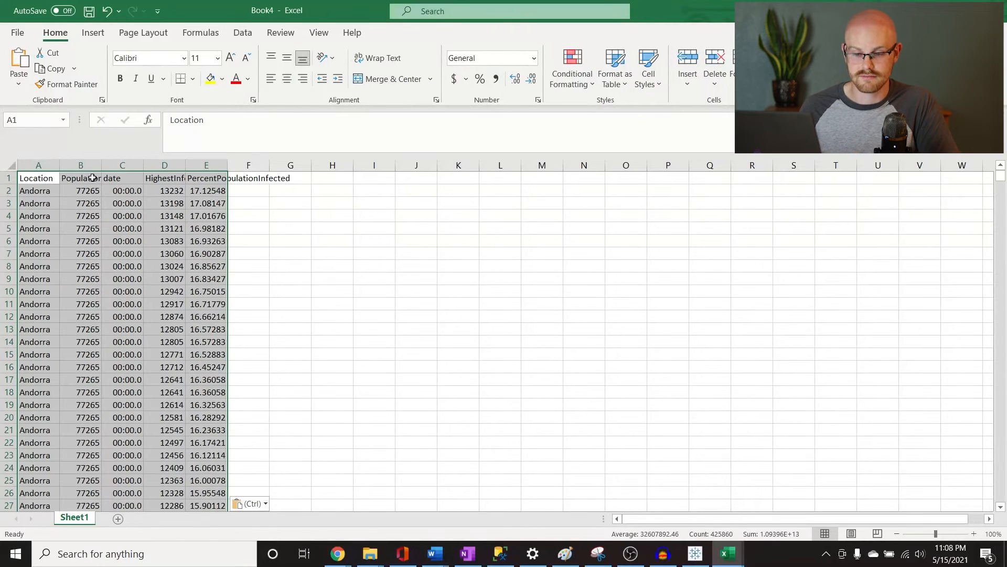
{"action": "left_click", "coordinate": [8, 166]}
{"action": "double_click", "coordinate": [63, 164]}
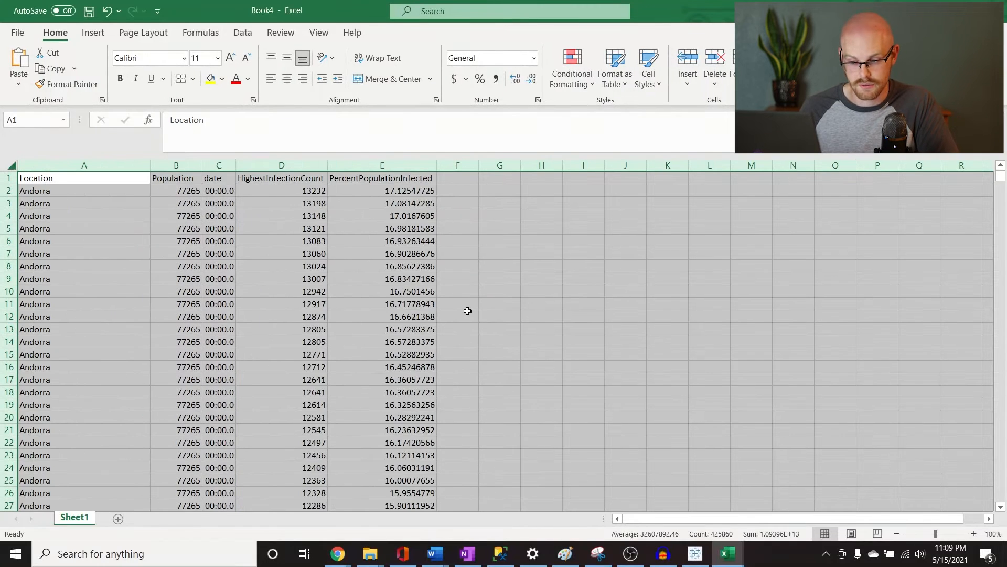
{"action": "left_click", "coordinate": [468, 313]}
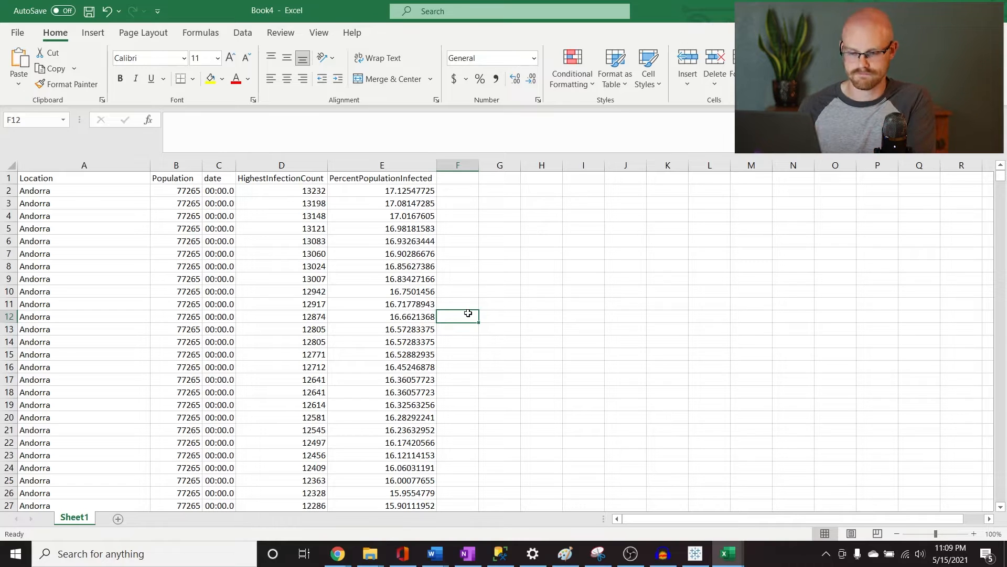
Step: Format the date column as a short date and widen it slightly
{"action": "left_click", "coordinate": [227, 165]}
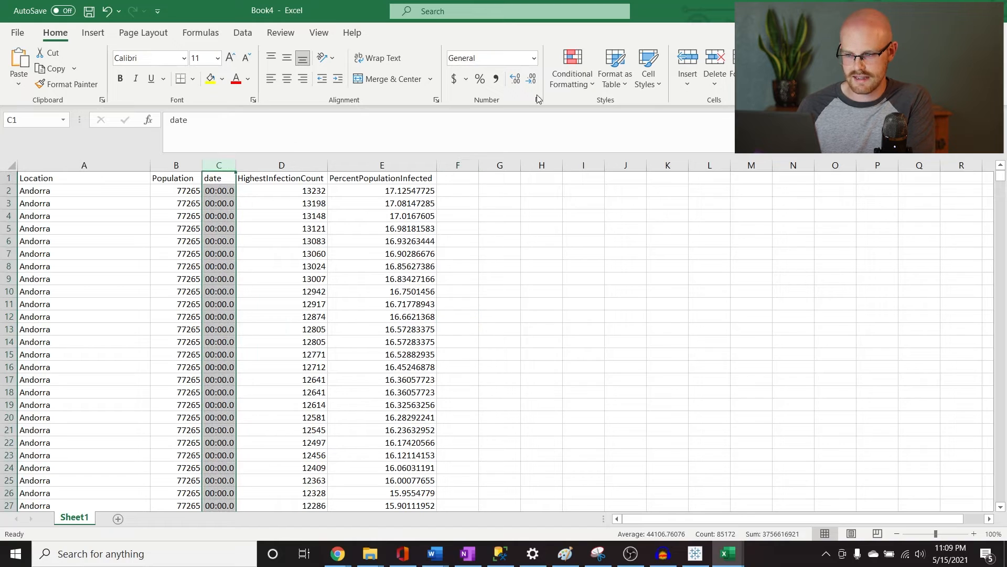
{"action": "left_click", "coordinate": [534, 59]}
{"action": "left_click", "coordinate": [546, 204]}
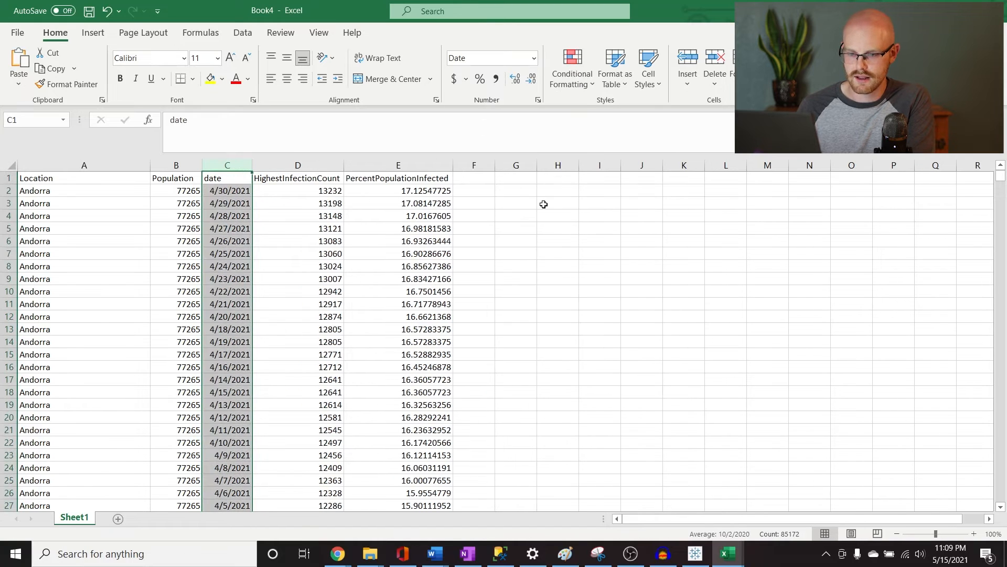
{"action": "left_click", "coordinate": [347, 267]}
{"action": "left_click_drag", "start_coordinate": [252, 166], "coordinate": [278, 167]}
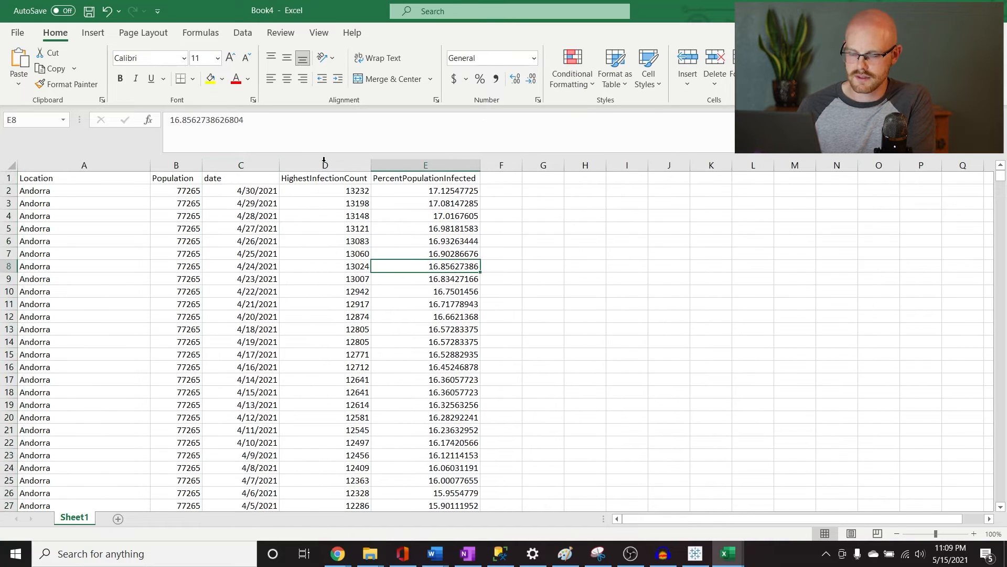
{"action": "left_click", "coordinate": [241, 166]}
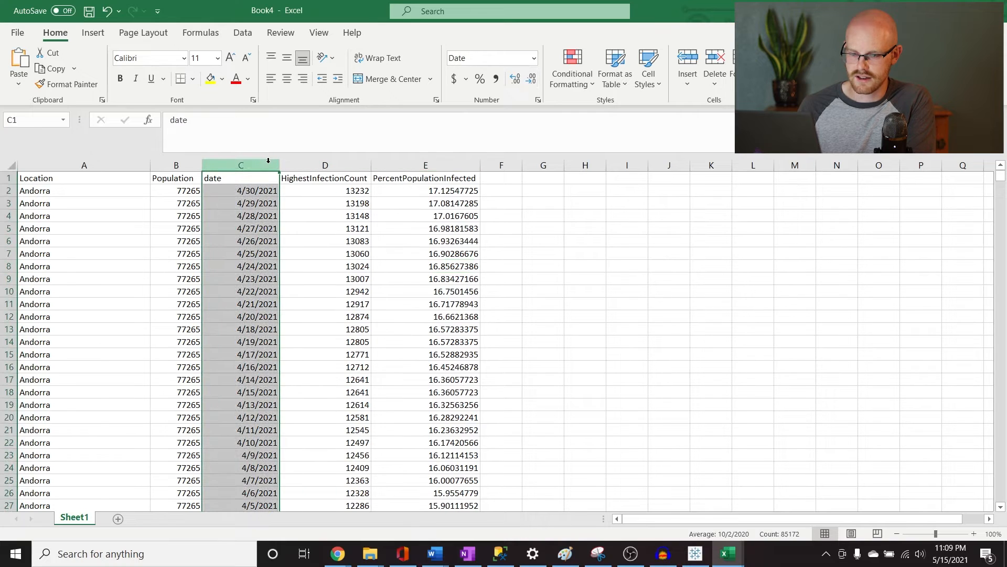
{"action": "left_click", "coordinate": [411, 271]}
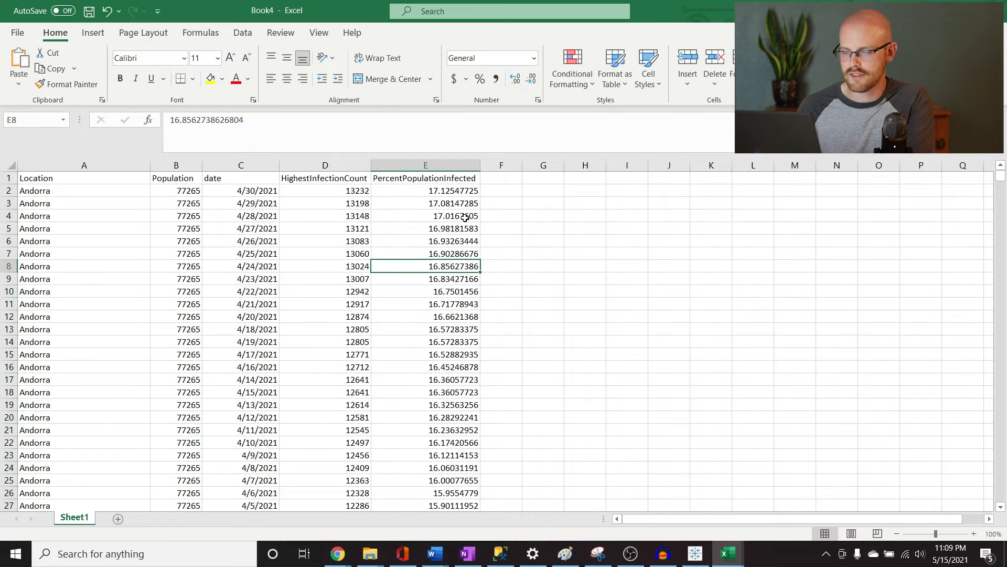
{"action": "left_click", "coordinate": [532, 245]}
Step: Go to the end of the PercentPopulationInfected data and replace every NULL in the workbook with 0
{"action": "left_click", "coordinate": [406, 206]}
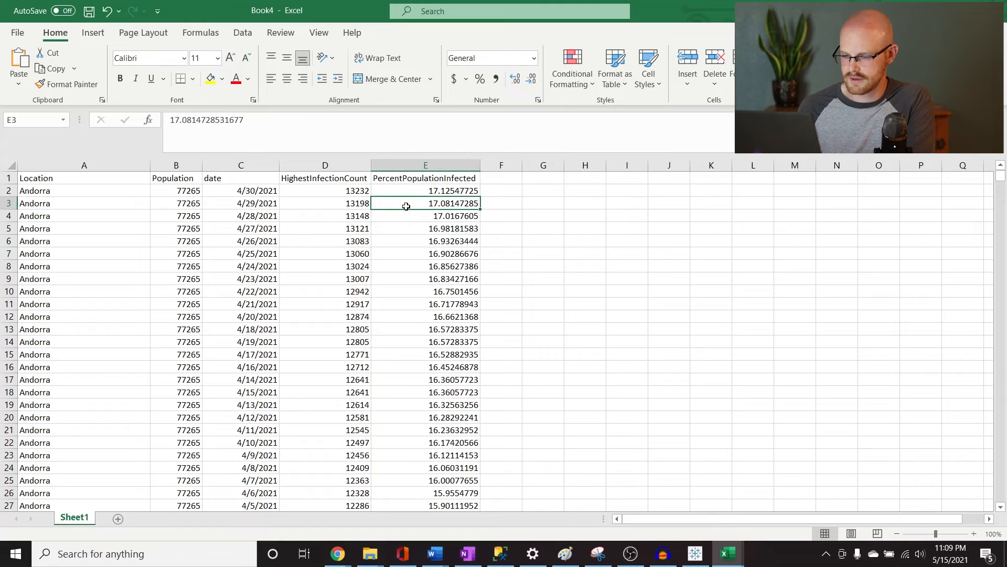
{"action": "key", "text": "ctrl+Down"}
{"action": "key", "text": "Up"}
{"action": "left_click", "coordinate": [456, 360]}
{"action": "left_click", "coordinate": [565, 290]}
{"action": "key", "text": "ctrl+h"}
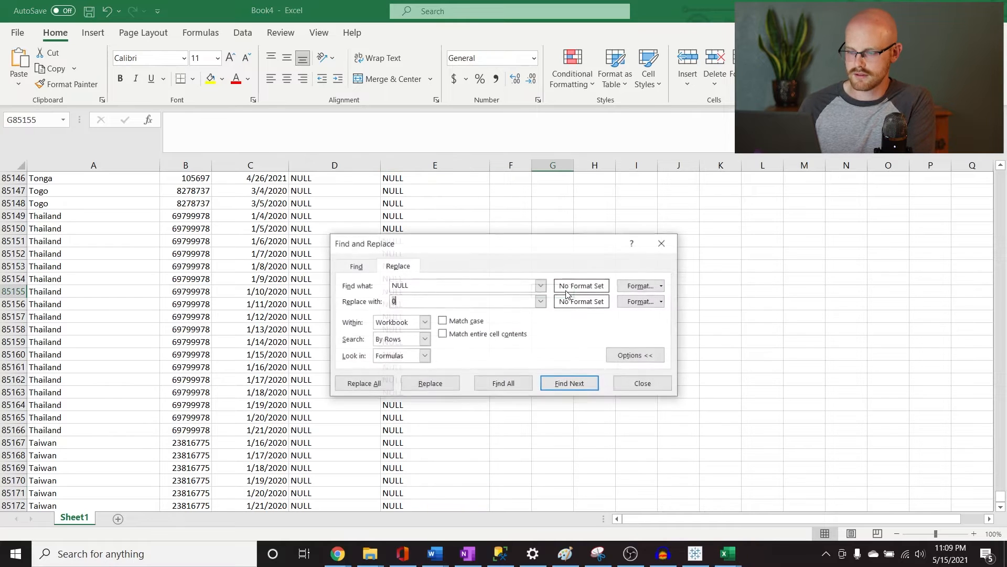
{"action": "left_click", "coordinate": [367, 383]}
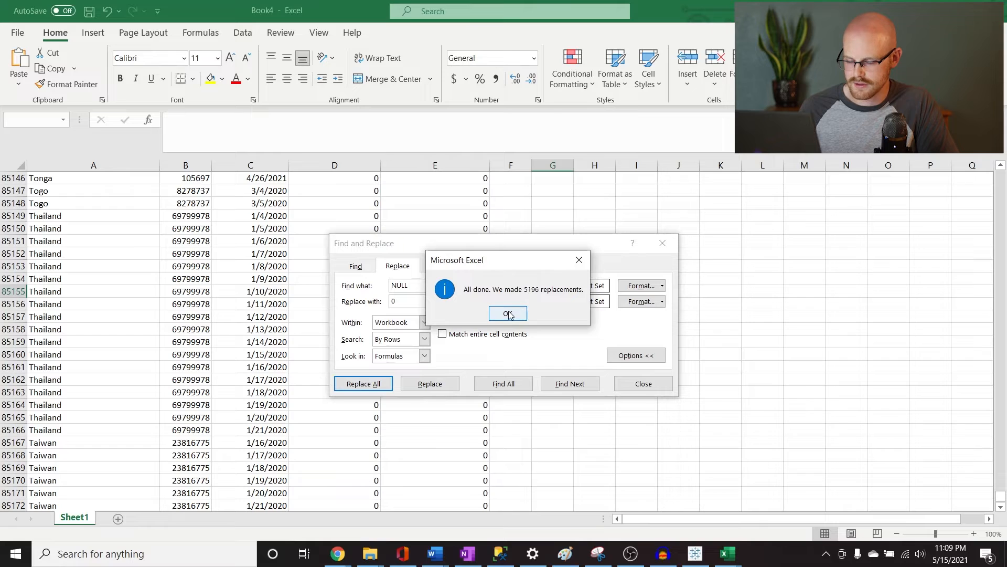
{"action": "left_click", "coordinate": [509, 314]}
{"action": "left_click", "coordinate": [662, 245]}
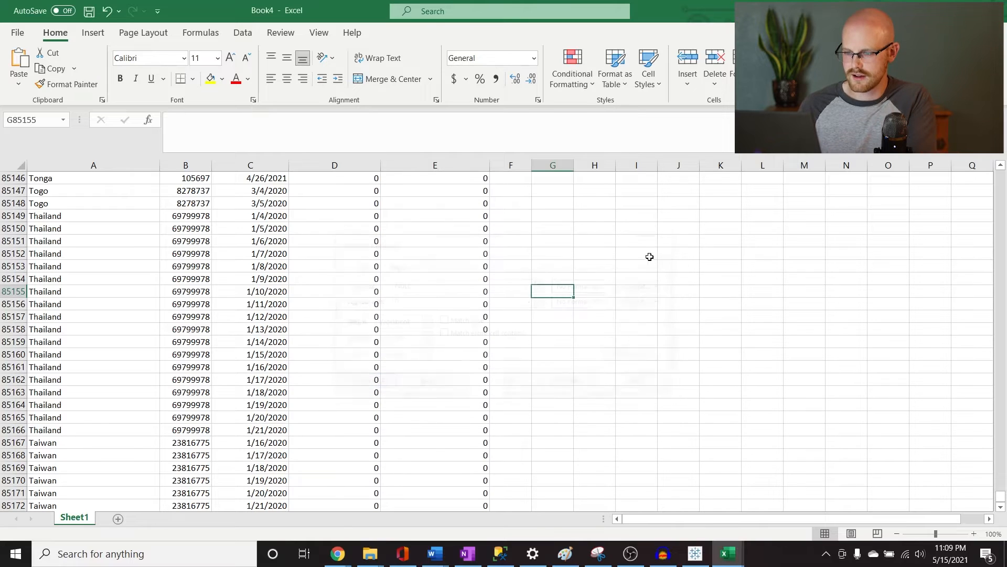
Step: Return to the start of the data and add filters to all the column headers
{"action": "left_click", "coordinate": [512, 302]}
{"action": "key", "text": "ctrl+Up"}
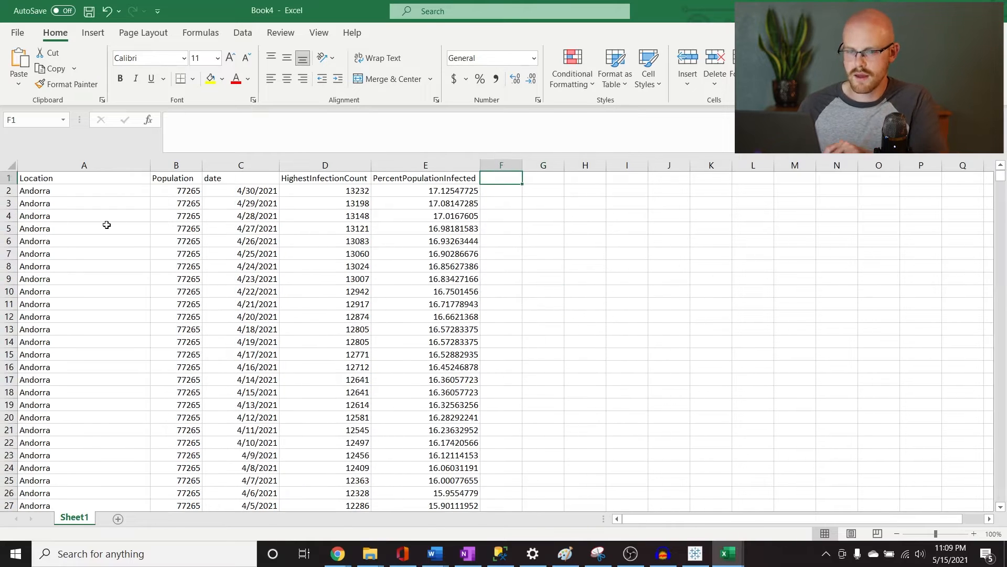
{"action": "left_click", "coordinate": [14, 165]}
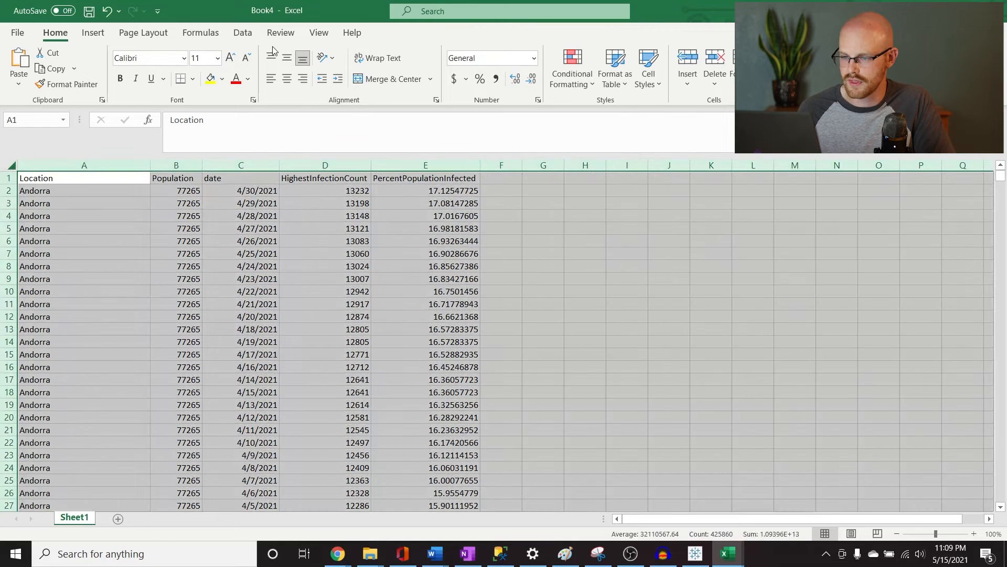
{"action": "left_click", "coordinate": [242, 33]}
{"action": "left_click", "coordinate": [542, 66]}
{"action": "left_click", "coordinate": [500, 227]}
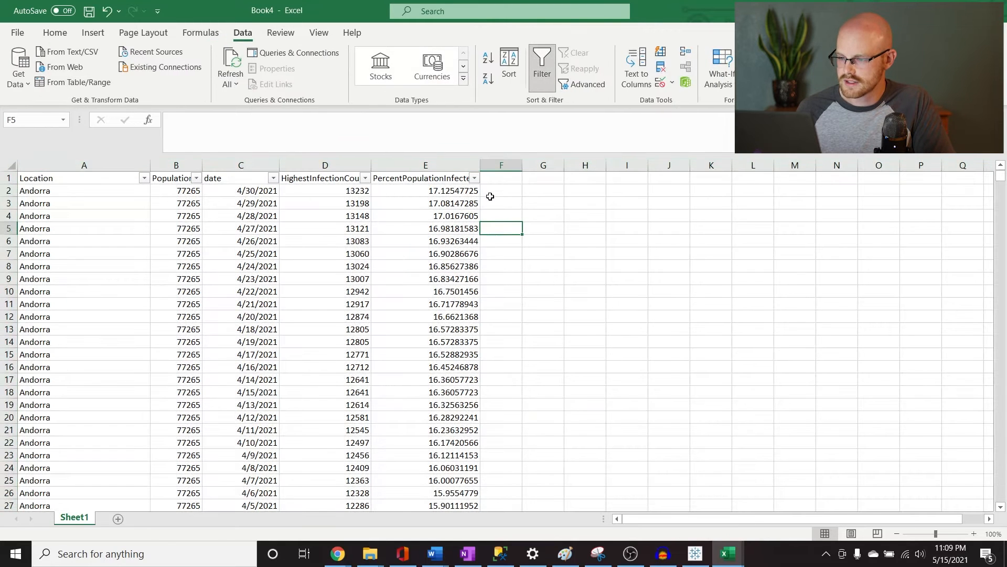
Step: Check the filter value lists of the PercentPopulationInfected and HighestInfectionCount columns without applying a filter
{"action": "left_click", "coordinate": [474, 179]}
{"action": "left_click_drag", "start_coordinate": [470, 344], "coordinate": [470, 300]}
{"action": "left_click", "coordinate": [542, 279]}
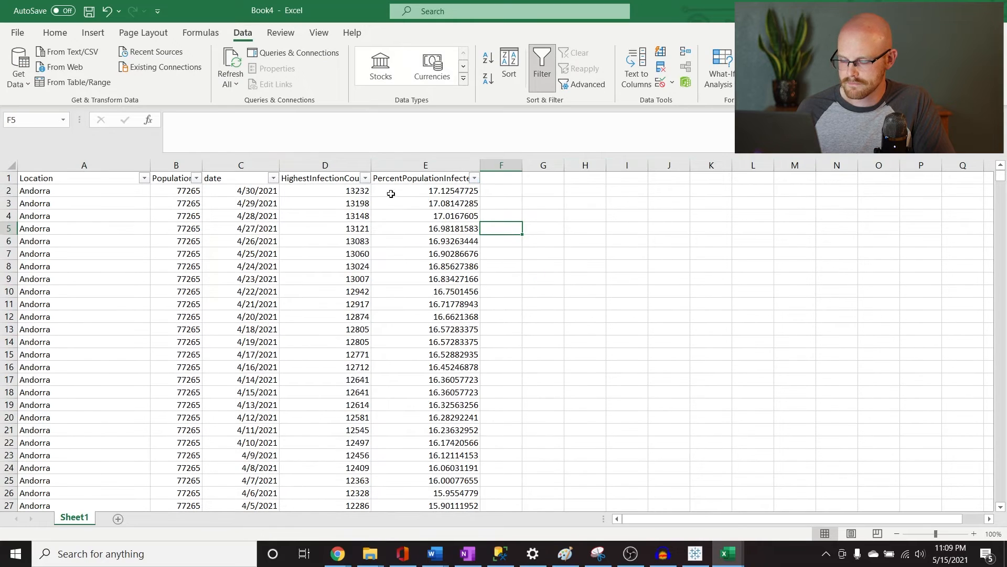
{"action": "left_click", "coordinate": [366, 178]}
{"action": "left_click_drag", "start_coordinate": [360, 344], "coordinate": [477, 286]}
{"action": "left_click", "coordinate": [508, 295]}
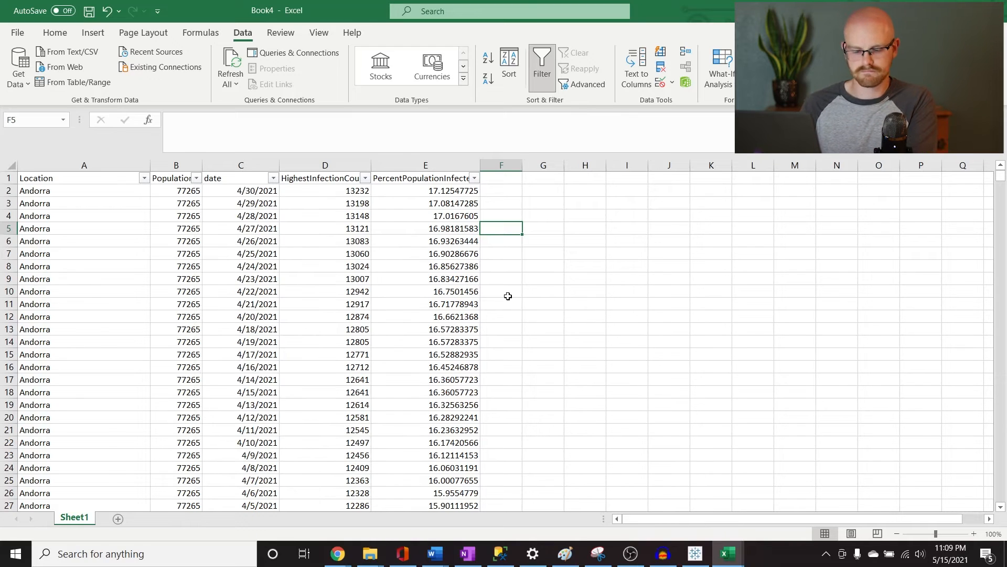
{"action": "left_click", "coordinate": [508, 296]}
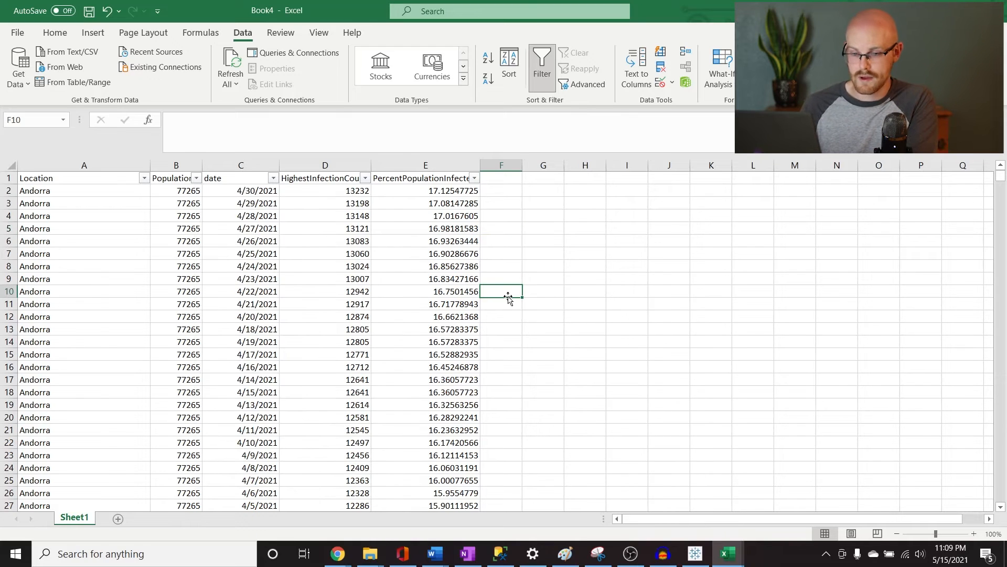
Step: Save the workbook in the Downloads folder as Tableau Table 4
{"action": "left_click", "coordinate": [20, 33]}
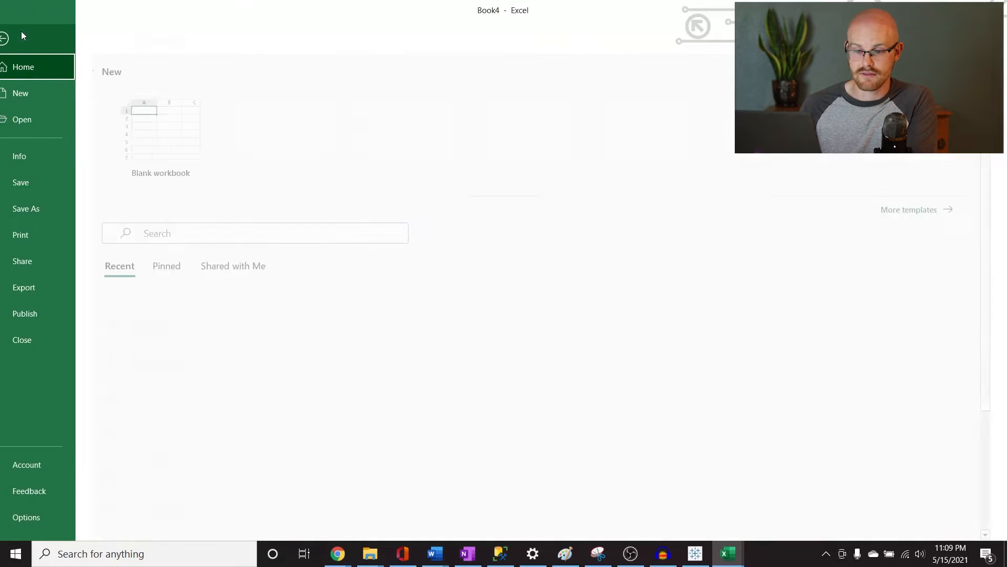
{"action": "left_click", "coordinate": [48, 208]}
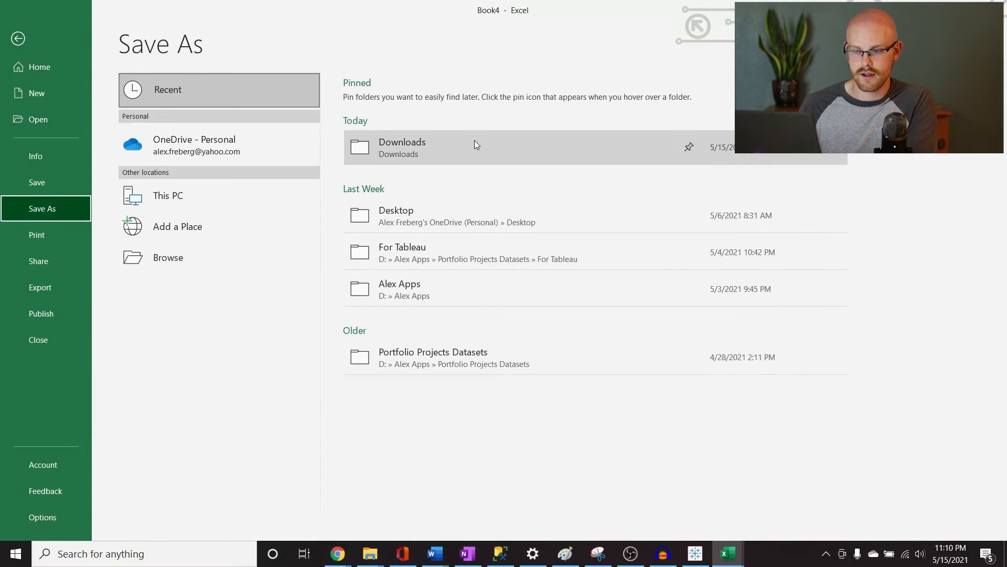
{"action": "left_click", "coordinate": [475, 140]}
{"action": "left_click", "coordinate": [461, 98]}
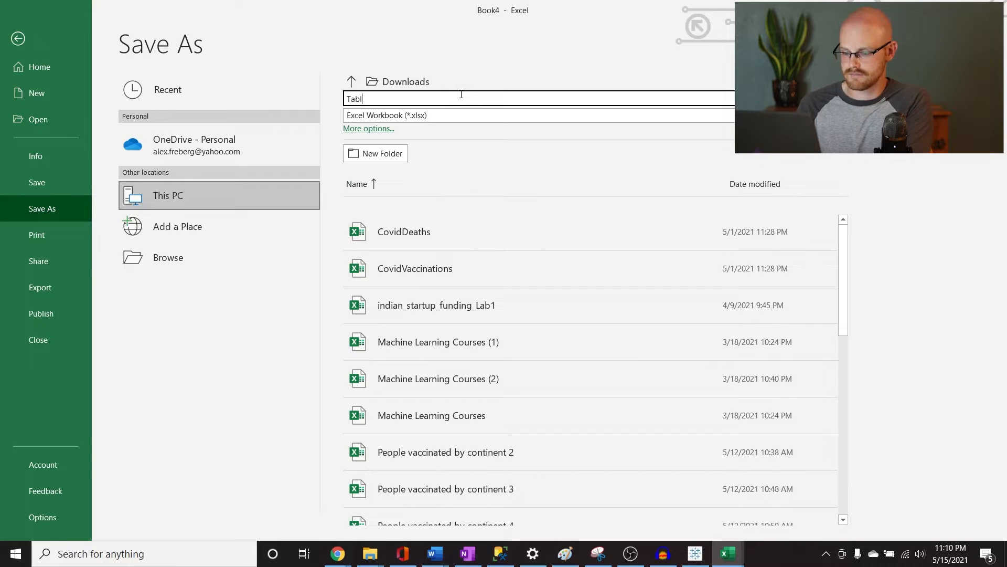
{"action": "type", "text": "Tableau Table 4"}
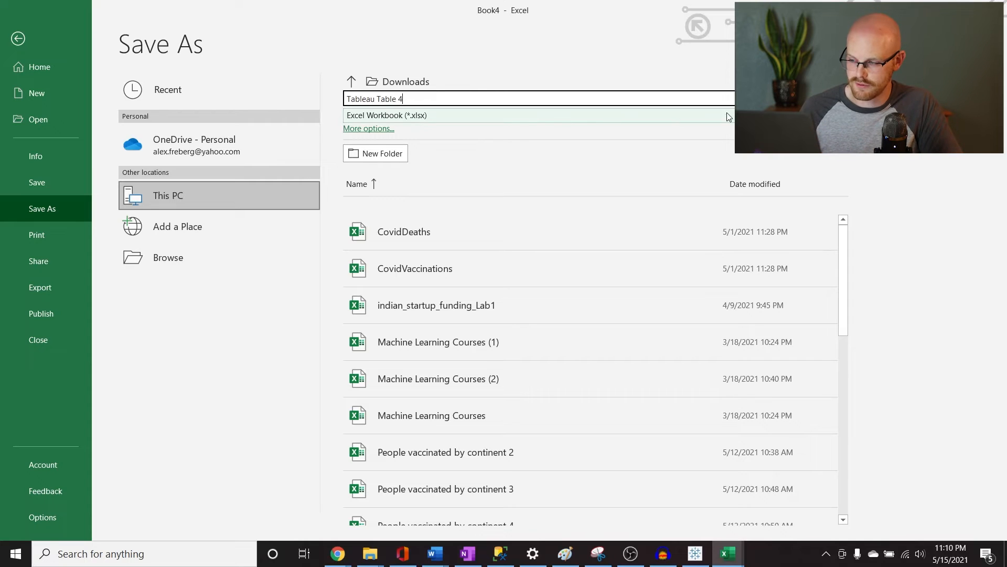
{"action": "left_click", "coordinate": [531, 329]}
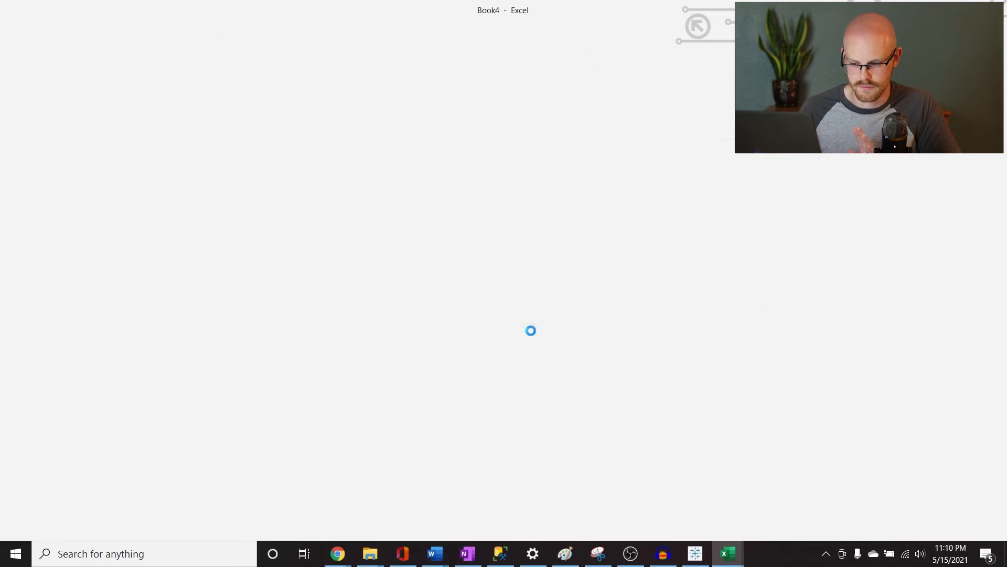
{"action": "left_click", "coordinate": [527, 288]}
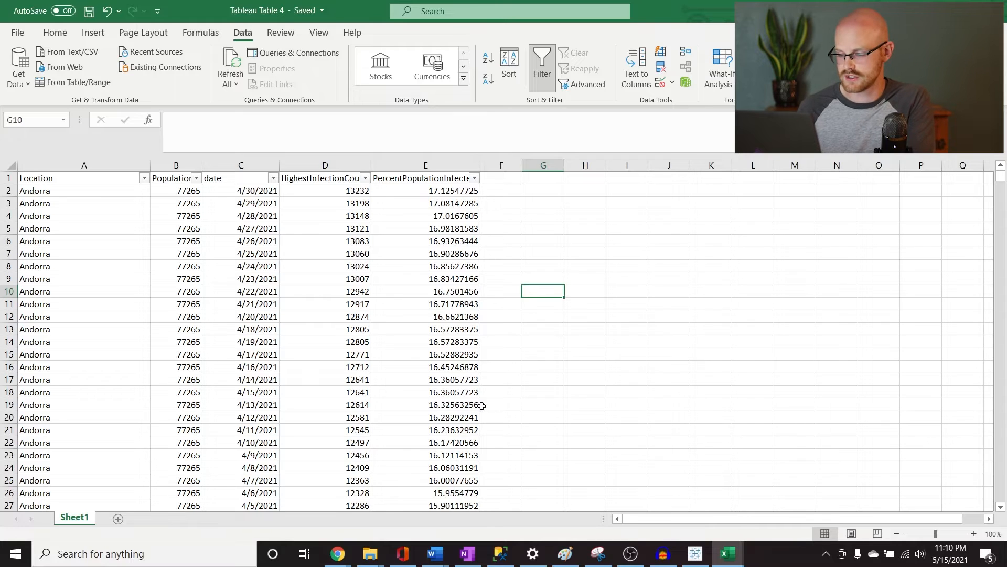
Step: Switch to Tableau Public, connect to the Tableau Table 1 Excel workbook from Downloads, and open Sheet 1
{"action": "left_click", "coordinate": [702, 558]}
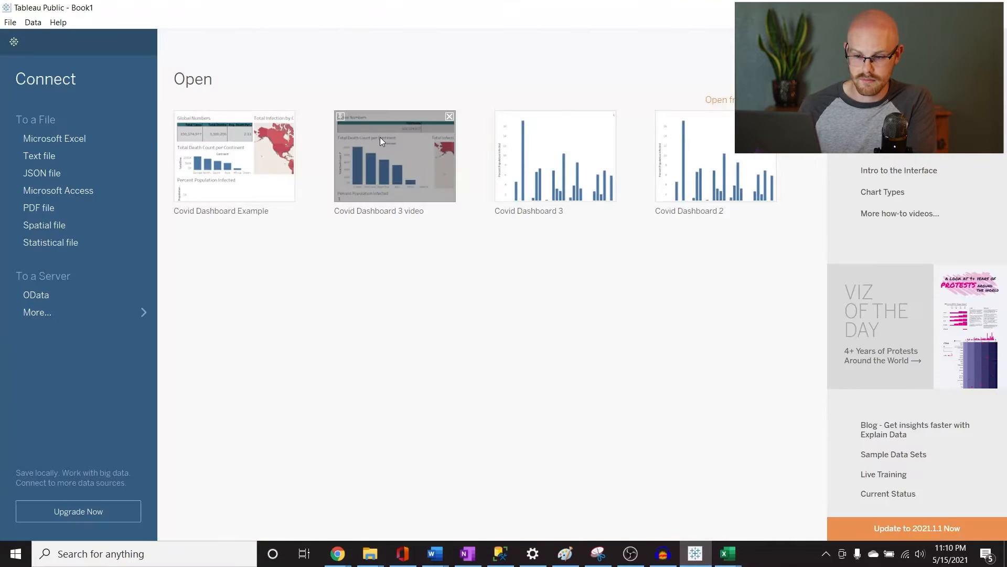
{"action": "left_click", "coordinate": [119, 139]}
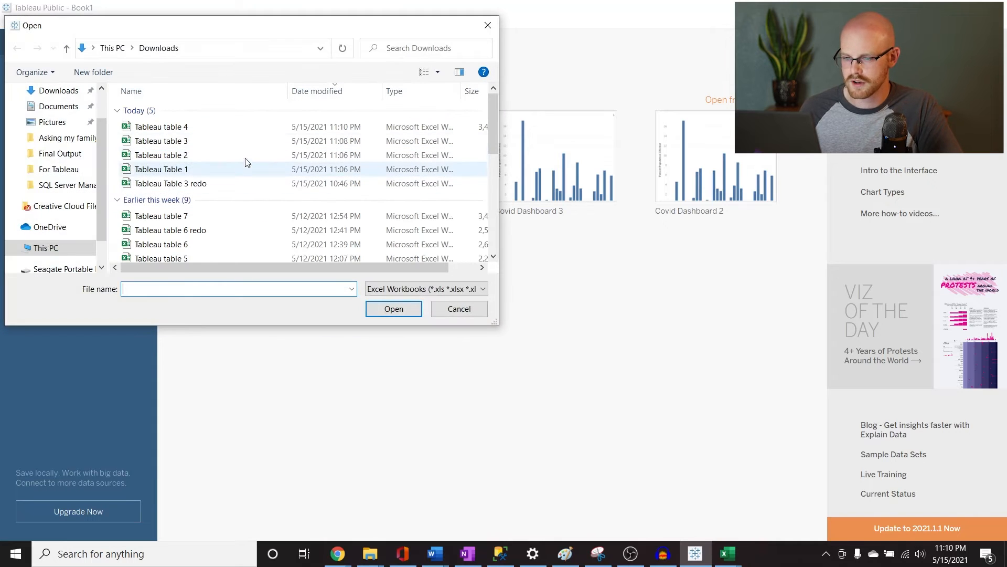
{"action": "left_click", "coordinate": [254, 169]}
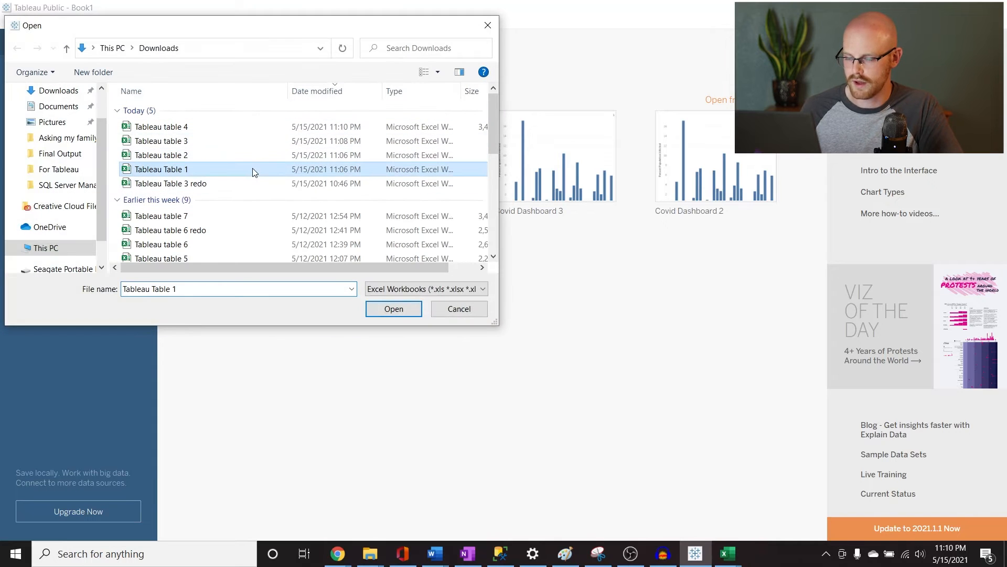
{"action": "left_click", "coordinate": [392, 311]}
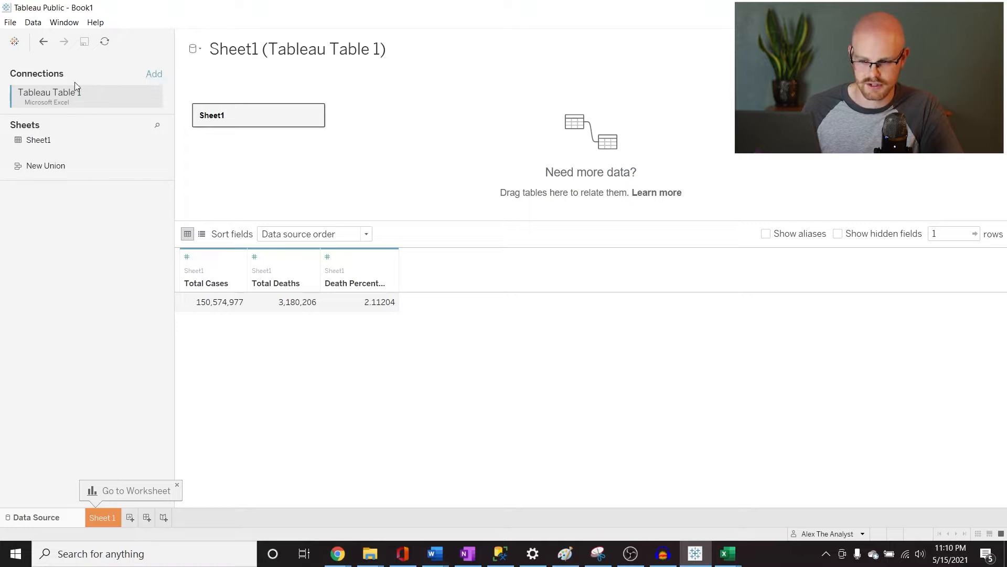
{"action": "left_click", "coordinate": [104, 515]}
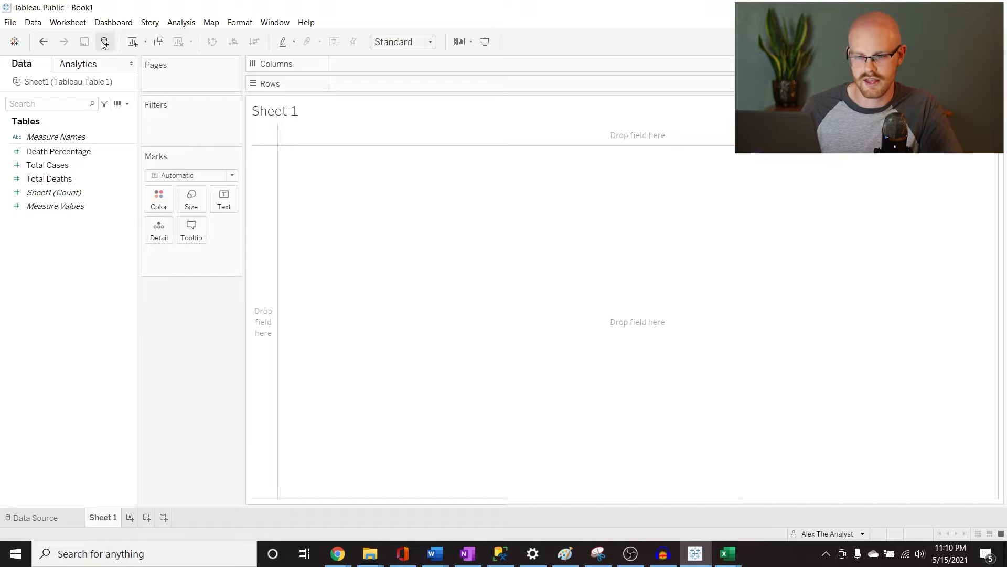
Step: Add a second worksheet, connect the Tableau table 2 Excel workbook as a new data source, and return to Sheet 2
{"action": "left_click", "coordinate": [129, 518]}
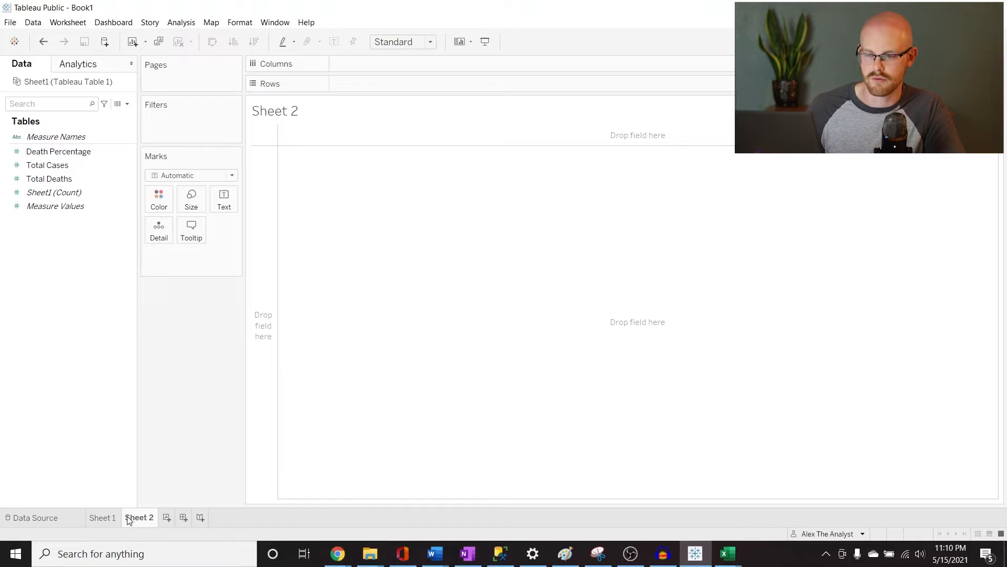
{"action": "left_click", "coordinate": [105, 42]}
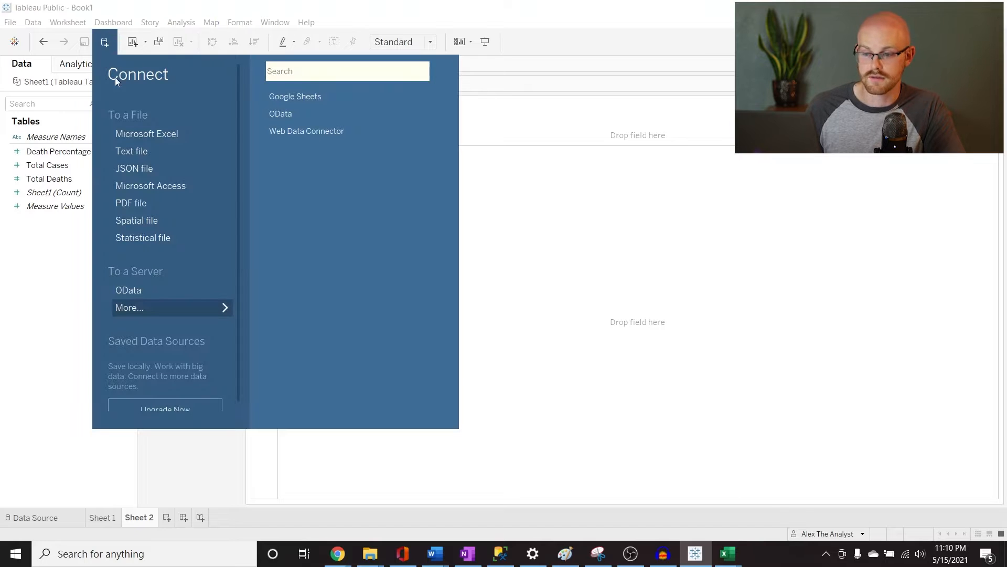
{"action": "left_click", "coordinate": [63, 314]}
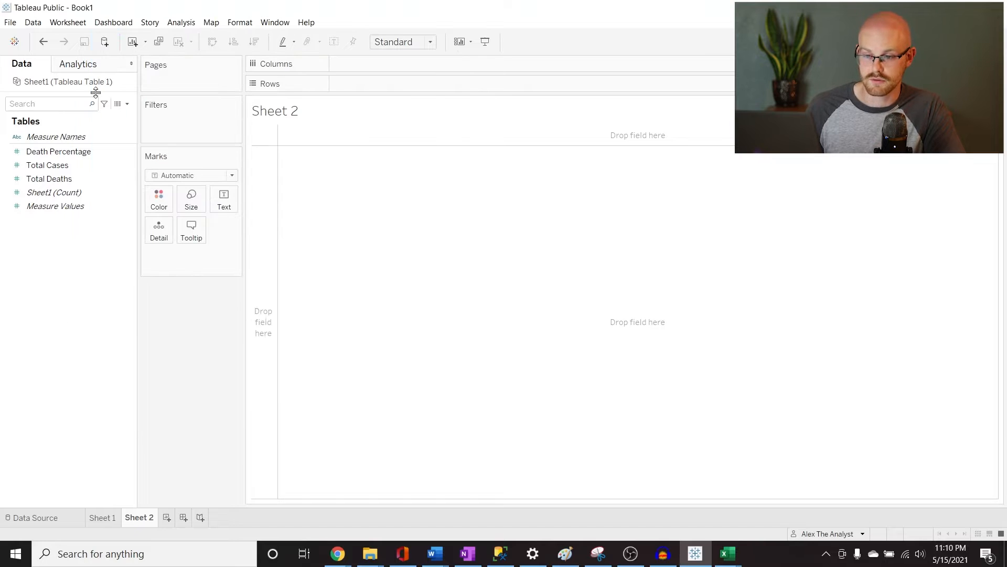
{"action": "left_click", "coordinate": [104, 42]}
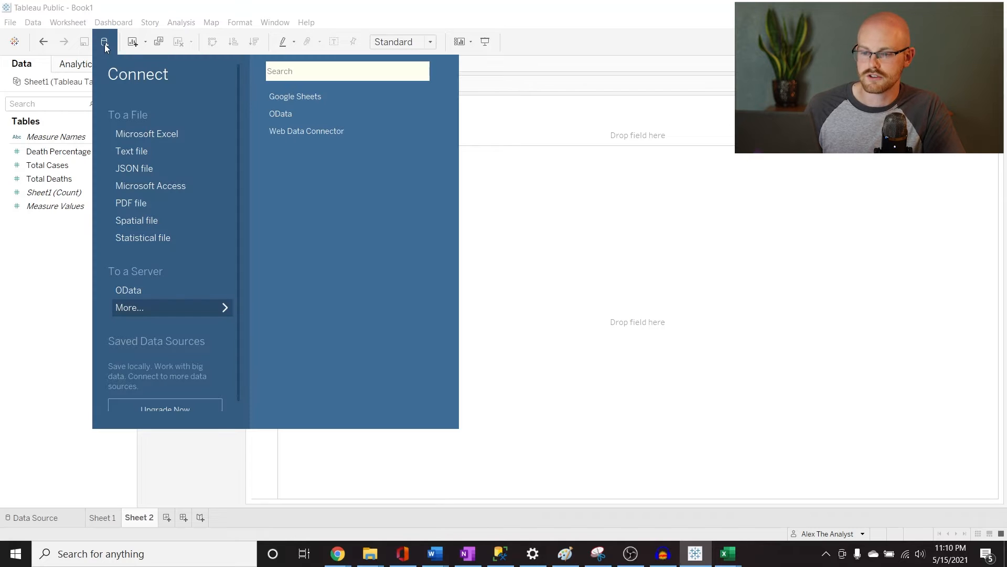
{"action": "left_click", "coordinate": [144, 134]}
{"action": "left_click", "coordinate": [257, 157]}
{"action": "left_click", "coordinate": [378, 307]}
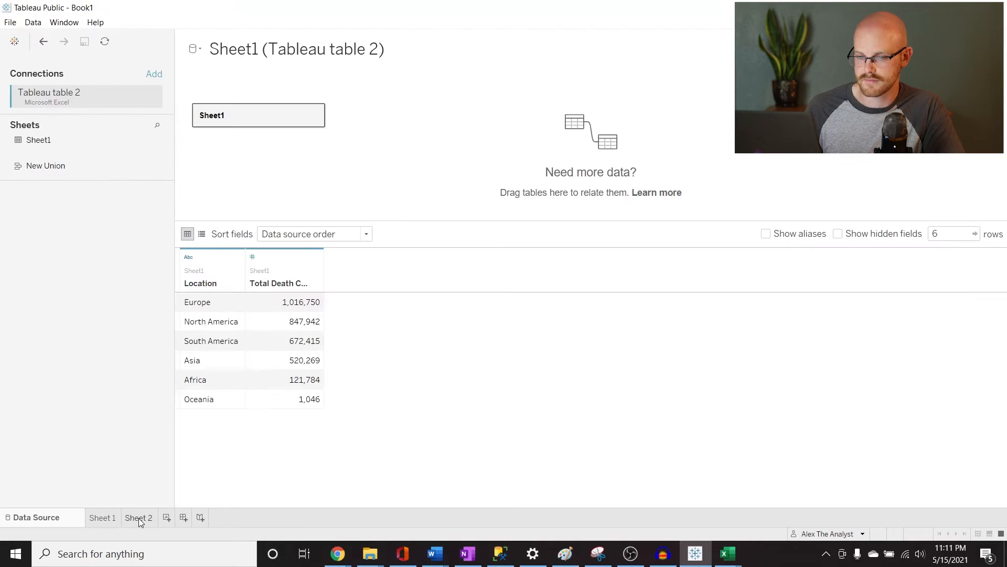
{"action": "left_click", "coordinate": [138, 517]}
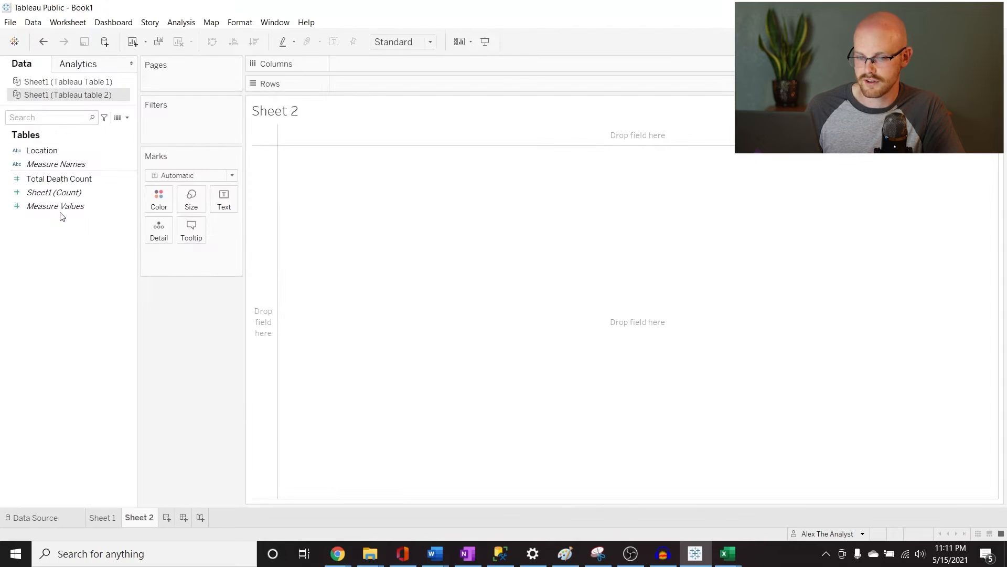
Step: Add a third worksheet and connect the Tableau table 3 Excel workbook as a new data source
{"action": "left_click", "coordinate": [167, 518]}
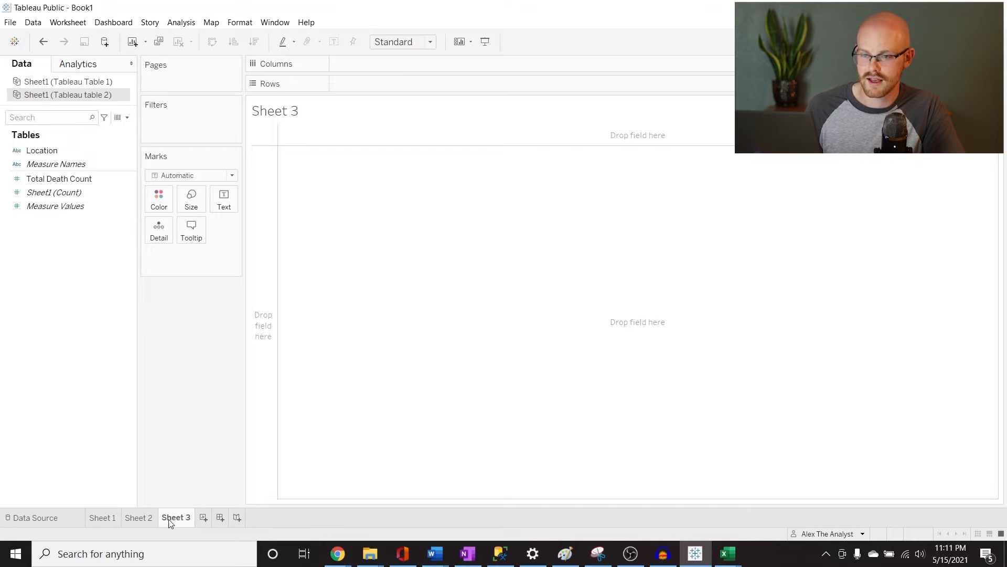
{"action": "left_click", "coordinate": [105, 43]}
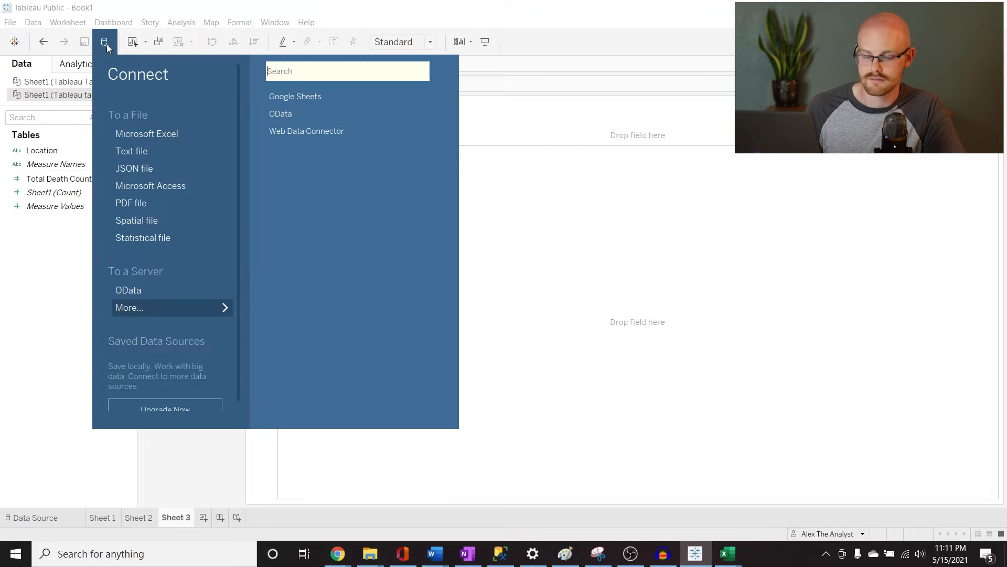
{"action": "left_click", "coordinate": [149, 132]}
{"action": "left_click", "coordinate": [221, 141]}
{"action": "left_click", "coordinate": [396, 310]}
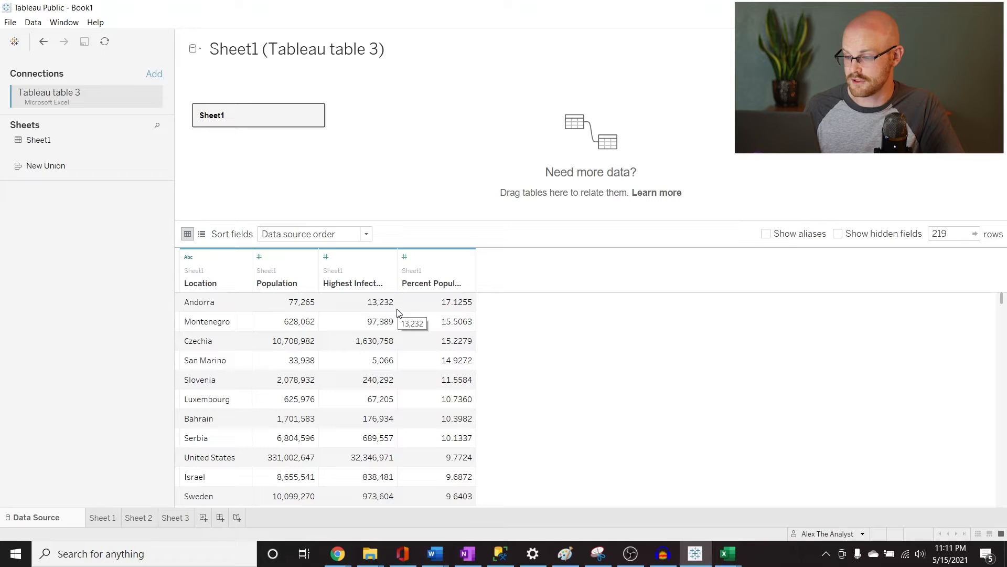
Step: Add a fourth worksheet, connect the Tableau table 4 Excel workbook as a new data source, and open Sheet 1
{"action": "left_click", "coordinate": [204, 518]}
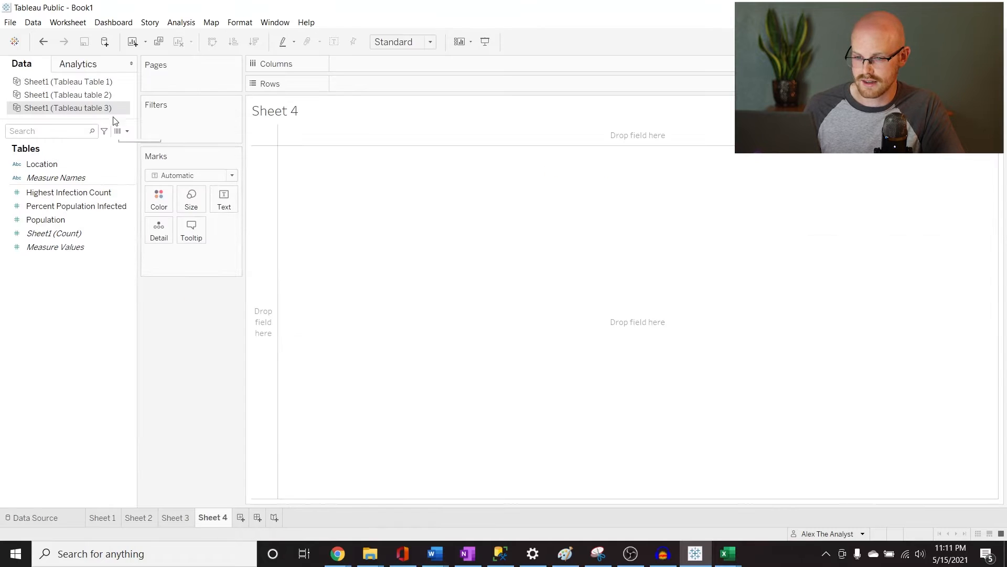
{"action": "left_click", "coordinate": [106, 42]}
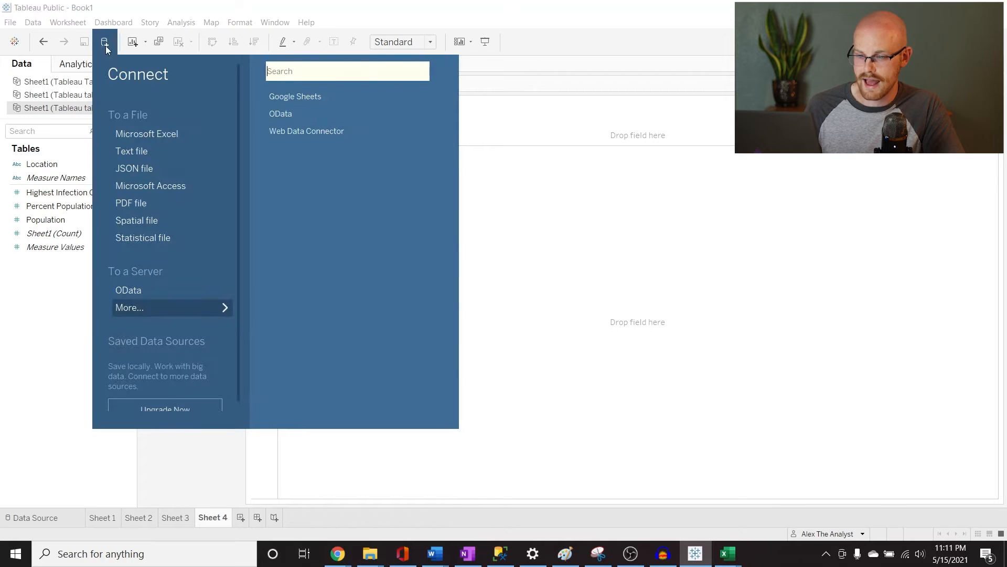
{"action": "left_click", "coordinate": [164, 134]}
{"action": "left_click", "coordinate": [173, 132]}
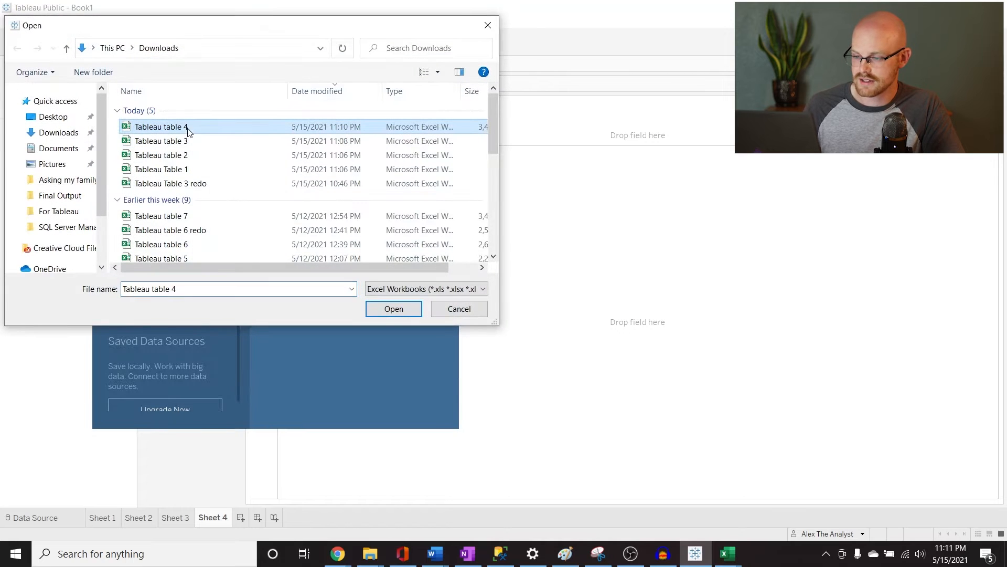
{"action": "left_click", "coordinate": [380, 313]}
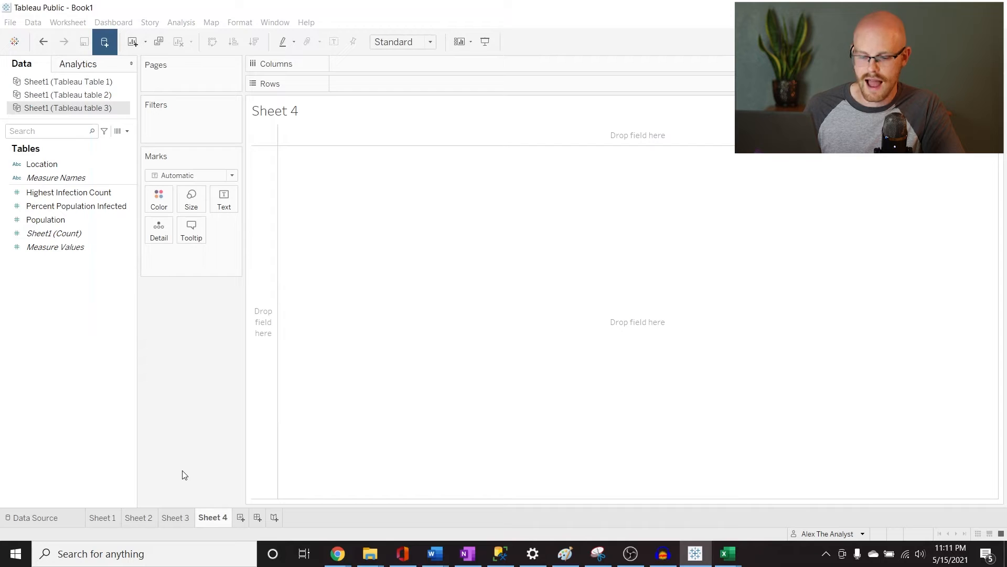
{"action": "mouse_move", "coordinate": [104, 518]}
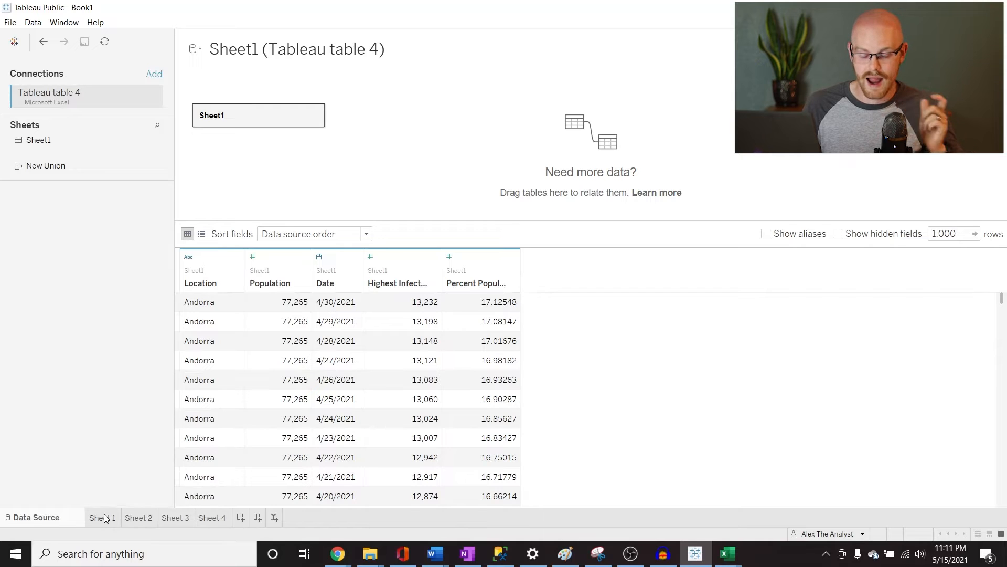
{"action": "left_click", "coordinate": [104, 518]}
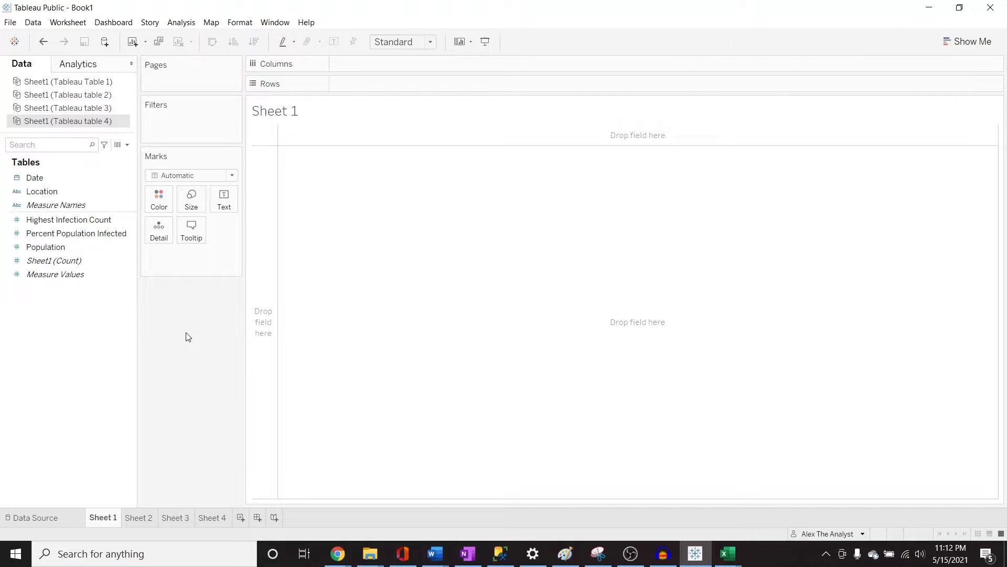
Step: Switch to Chrome to view the published Covid Dashboard Example on Tableau Public, and return to the Tableau Public workbook
{"action": "mouse_move", "coordinate": [337, 553]}
{"action": "left_click", "coordinate": [407, 503]}
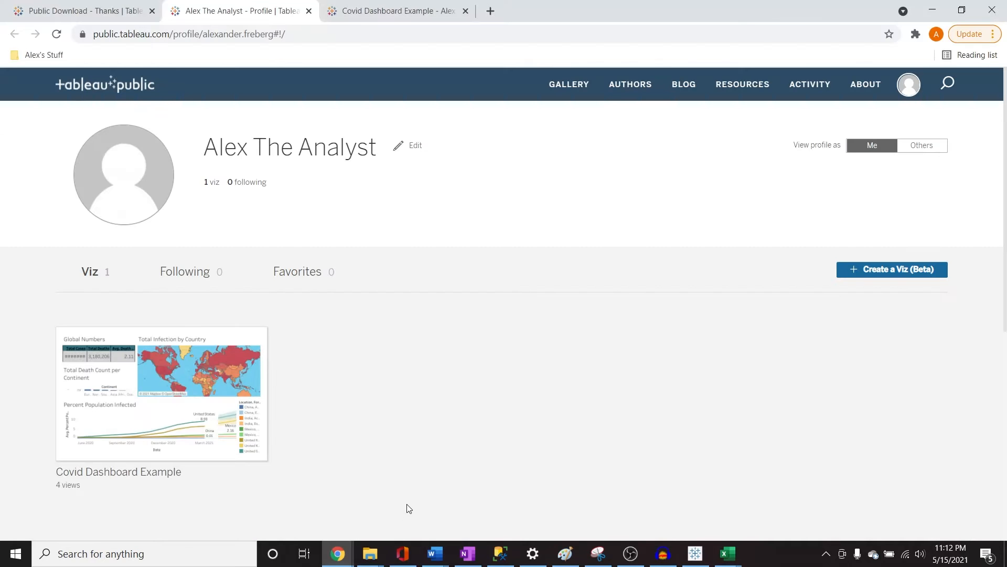
{"action": "left_click", "coordinate": [393, 10]}
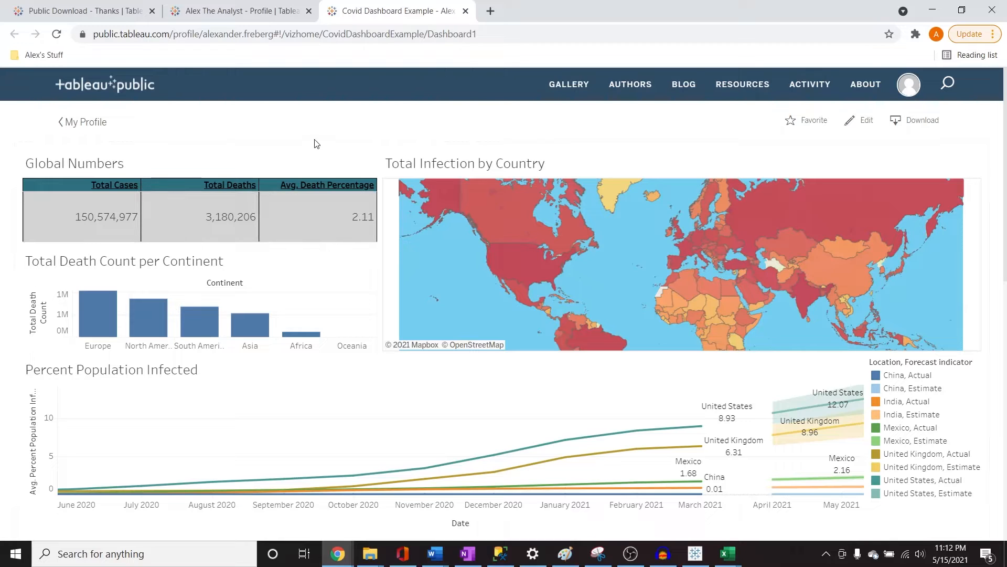
{"action": "left_click", "coordinate": [696, 554]}
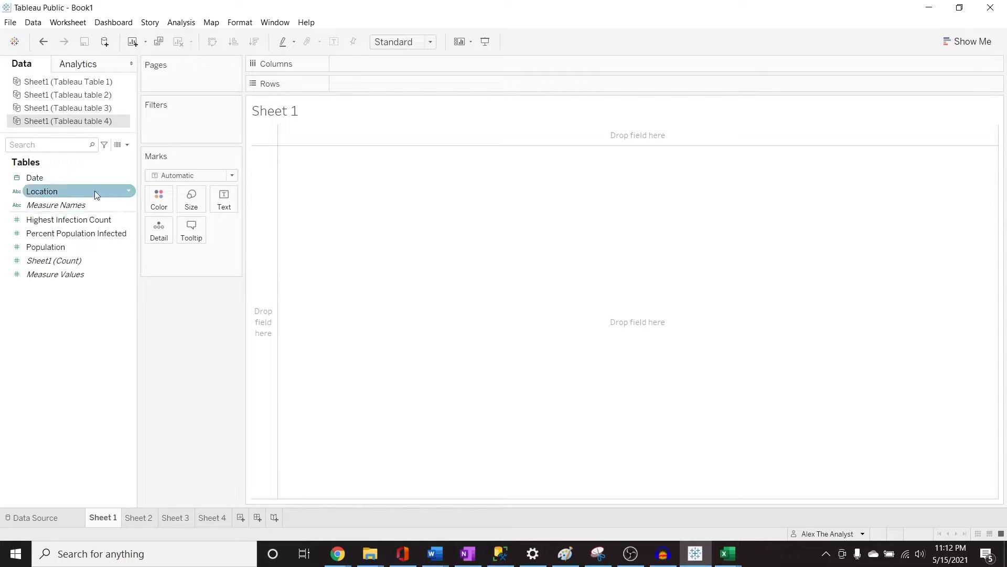
Step: Add Total Cases, Total Deaths and Death Percentage from Tableau Table 1 to Sheet 1's columns and display them as a text table
{"action": "left_click", "coordinate": [97, 83]}
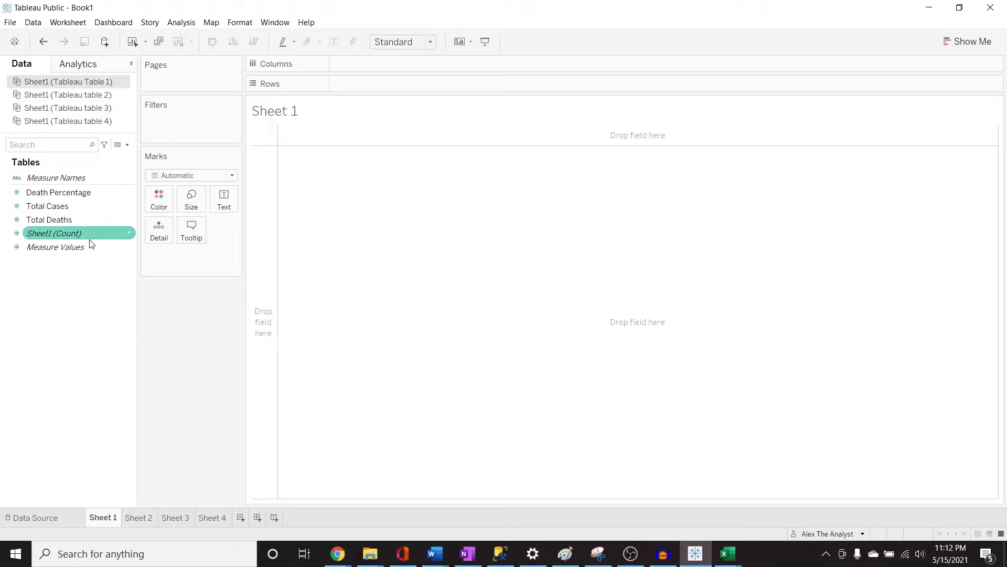
{"action": "left_click_drag", "start_coordinate": [78, 206], "coordinate": [370, 69]}
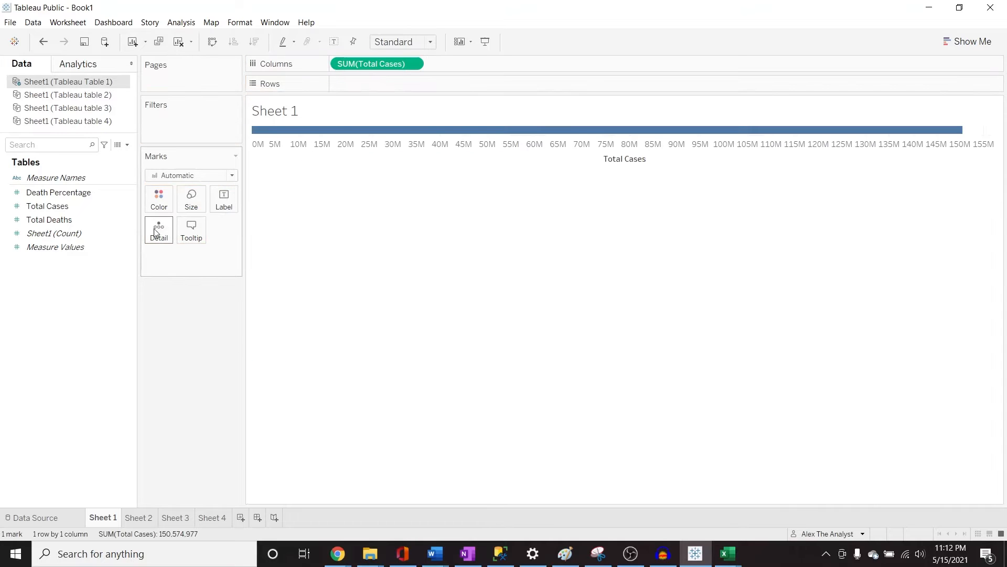
{"action": "left_click_drag", "start_coordinate": [96, 219], "coordinate": [472, 67]}
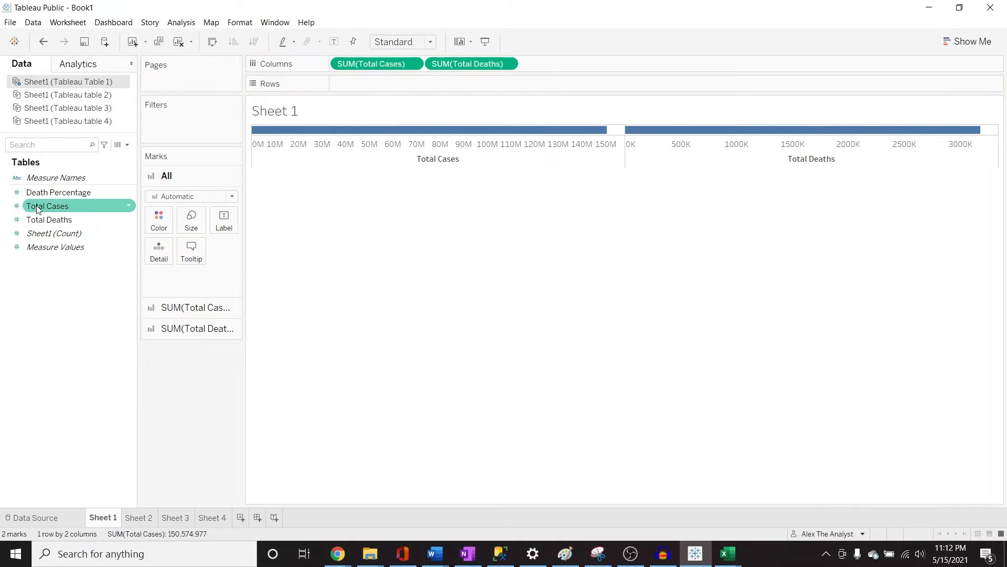
{"action": "left_click_drag", "start_coordinate": [59, 192], "coordinate": [609, 55]}
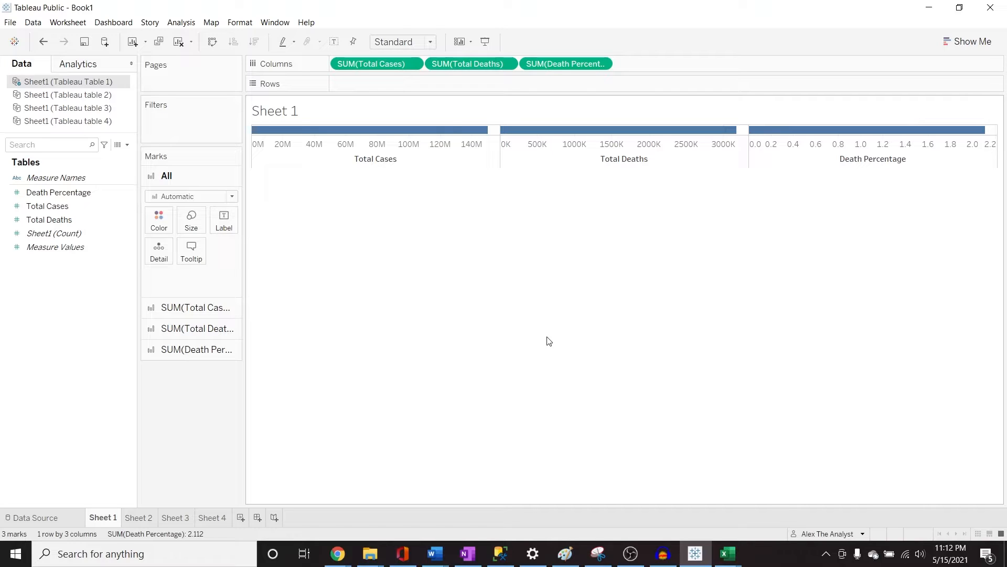
{"action": "left_click", "coordinate": [966, 44]}
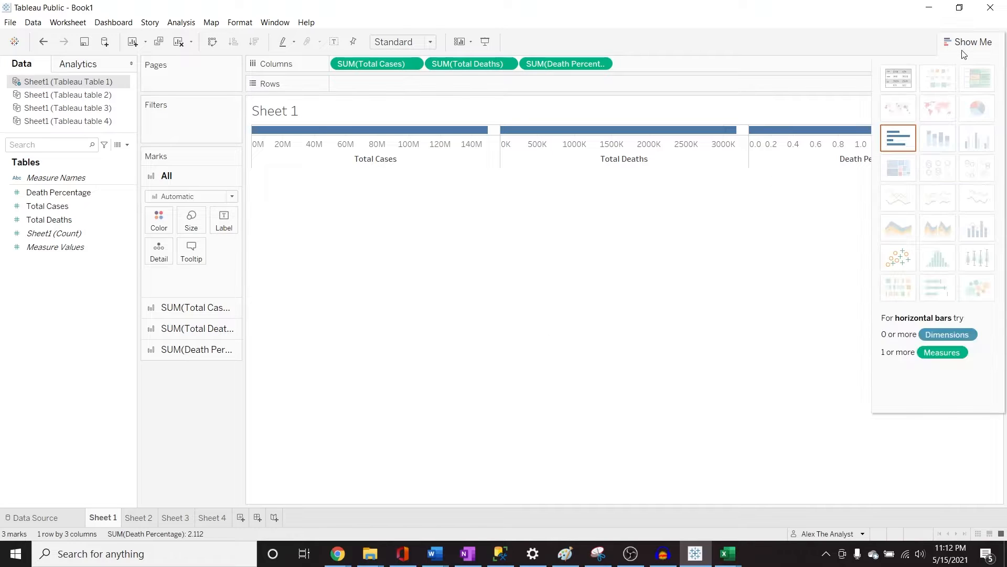
{"action": "left_click", "coordinate": [895, 75]}
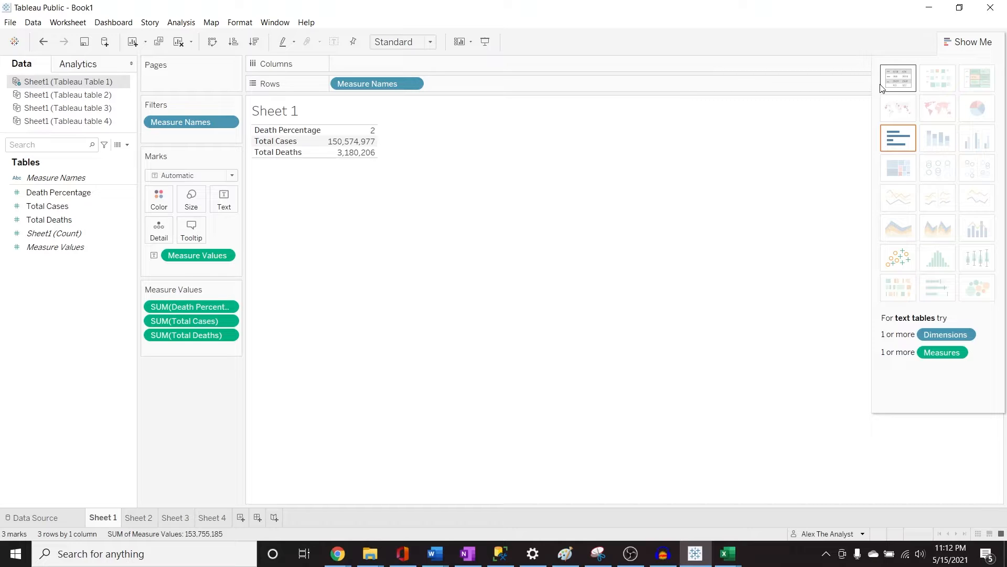
Step: Lay Measure Names out across the columns with Death Percentage placed last, and widen the table columns
{"action": "left_click_drag", "start_coordinate": [389, 84], "coordinate": [389, 84]}
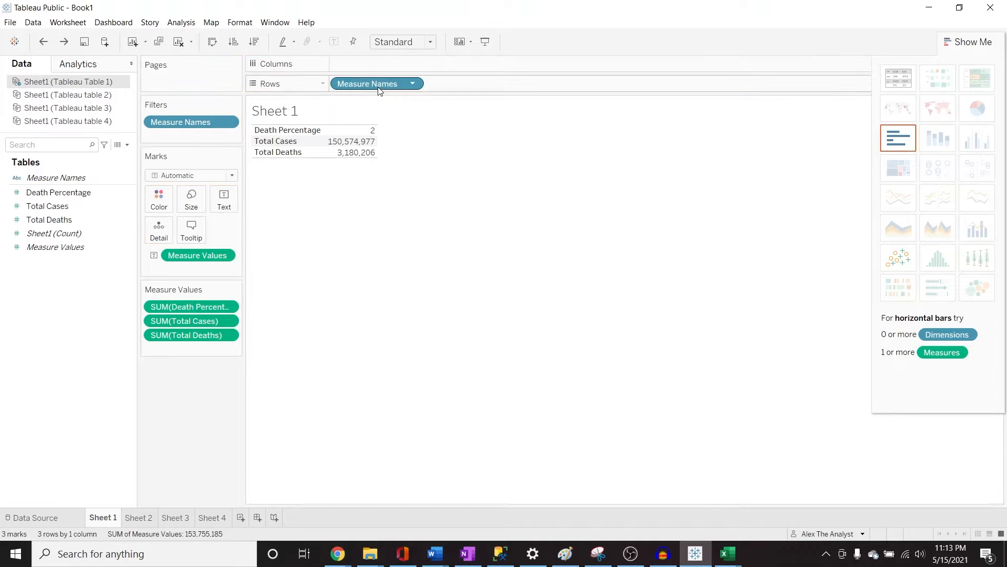
{"action": "left_click_drag", "start_coordinate": [380, 89], "coordinate": [382, 65]}
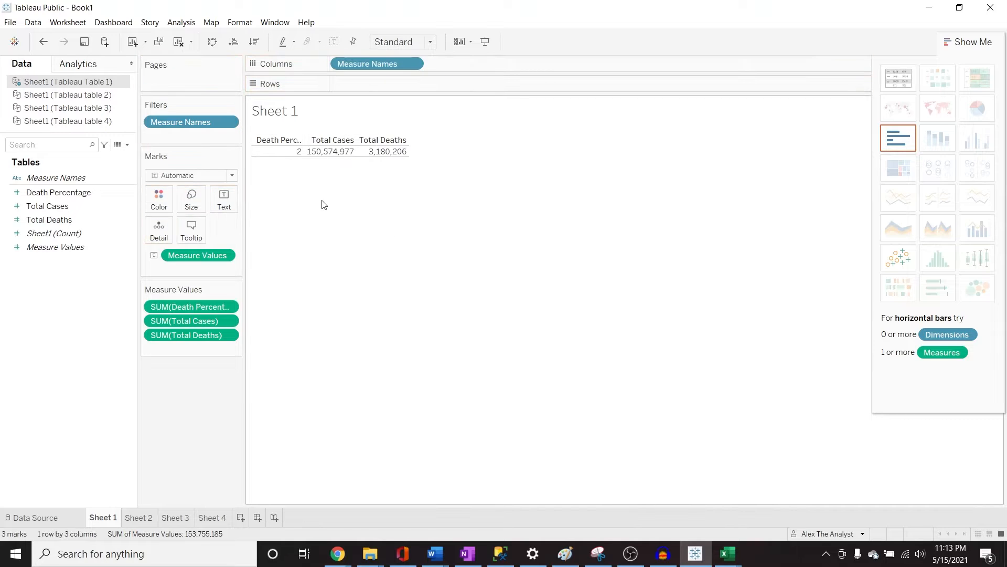
{"action": "left_click_drag", "start_coordinate": [278, 144], "coordinate": [407, 139]}
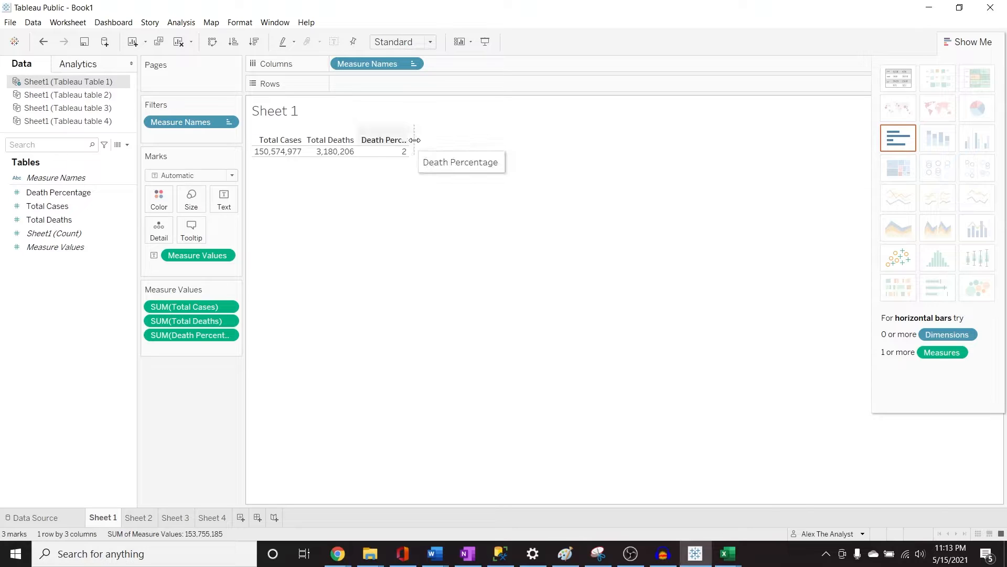
{"action": "left_click_drag", "start_coordinate": [415, 141], "coordinate": [445, 141]}
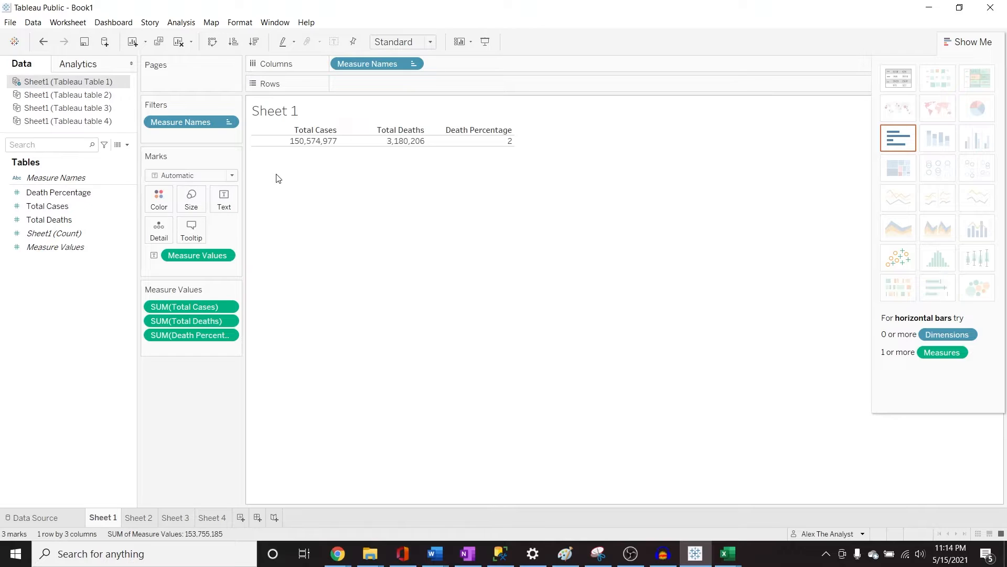
Step: Try another color for the table values, and set their text color to black
{"action": "left_click", "coordinate": [161, 203]}
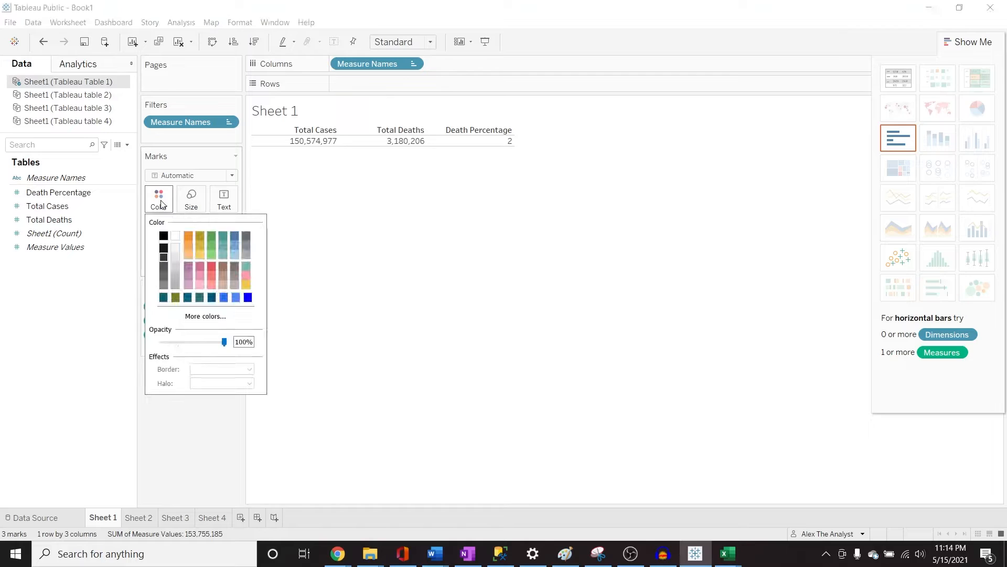
{"action": "left_click", "coordinate": [188, 237]}
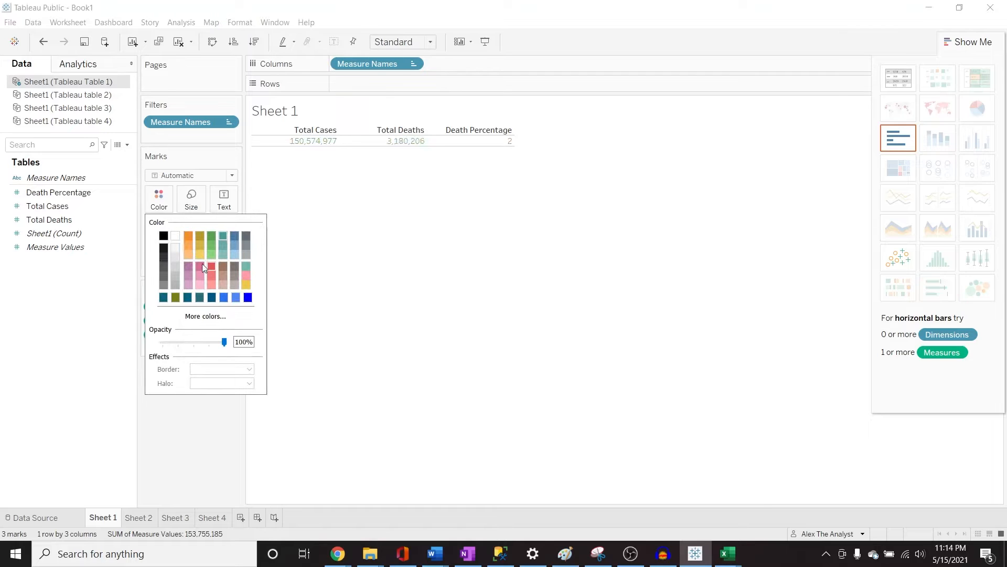
{"action": "left_click", "coordinate": [162, 237]}
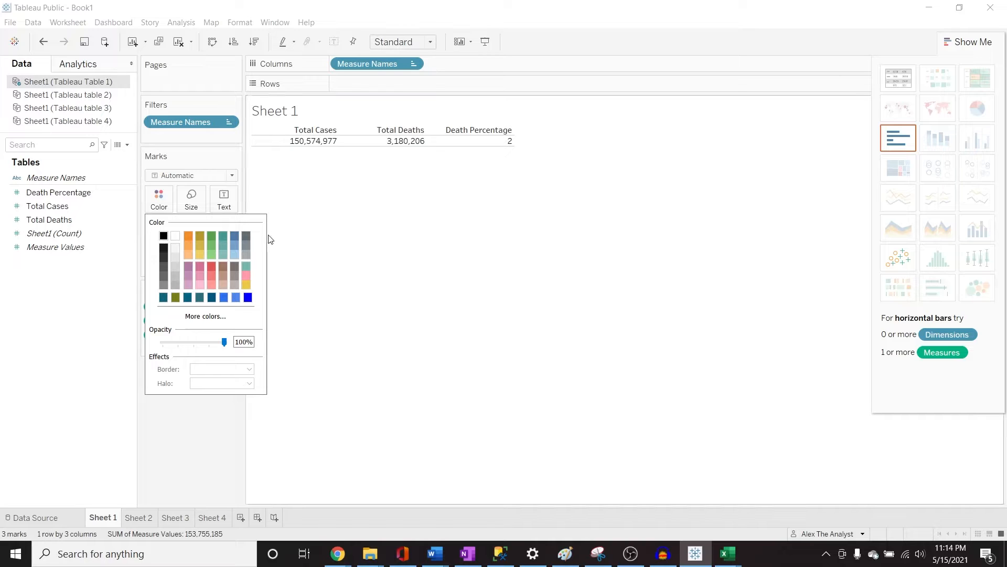
{"action": "left_click", "coordinate": [294, 238]}
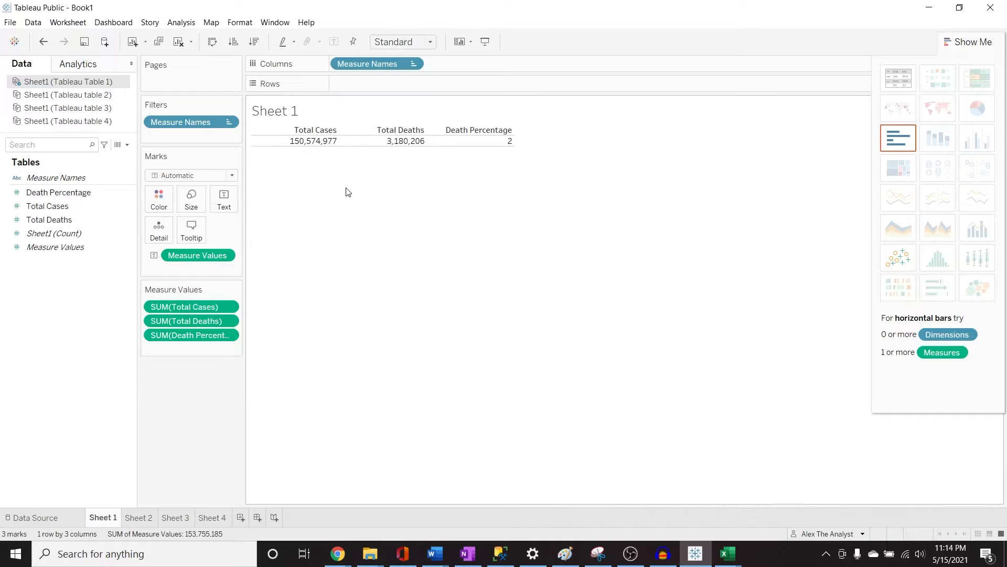
Step: Enlarge the text of the table values and increase the row height to fit it
{"action": "left_click", "coordinate": [191, 199]}
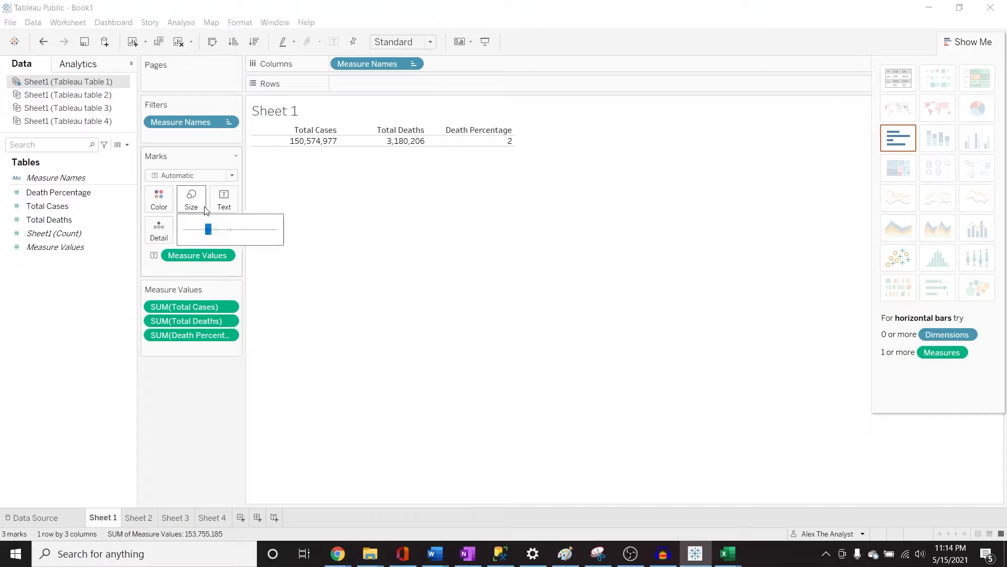
{"action": "left_click_drag", "start_coordinate": [207, 230], "coordinate": [231, 237]}
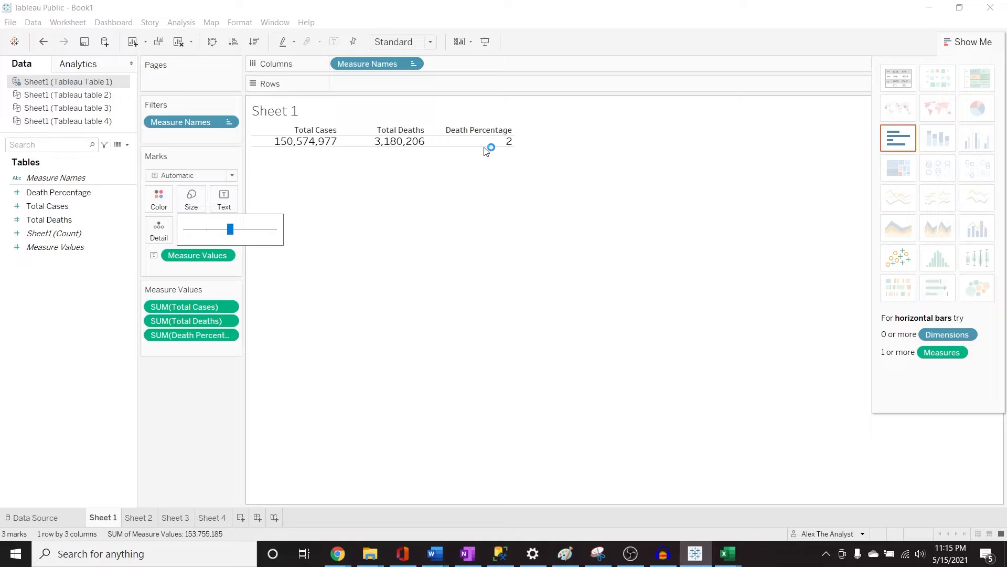
{"action": "left_click_drag", "start_coordinate": [485, 146], "coordinate": [486, 157]}
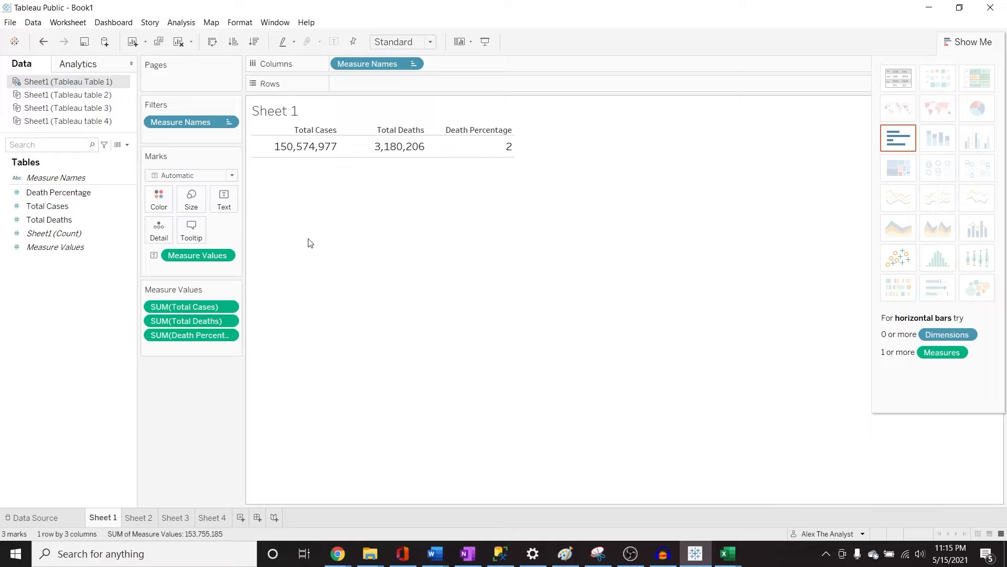
Step: Shade the table's default column headers dark teal
{"action": "left_click", "coordinate": [241, 24]}
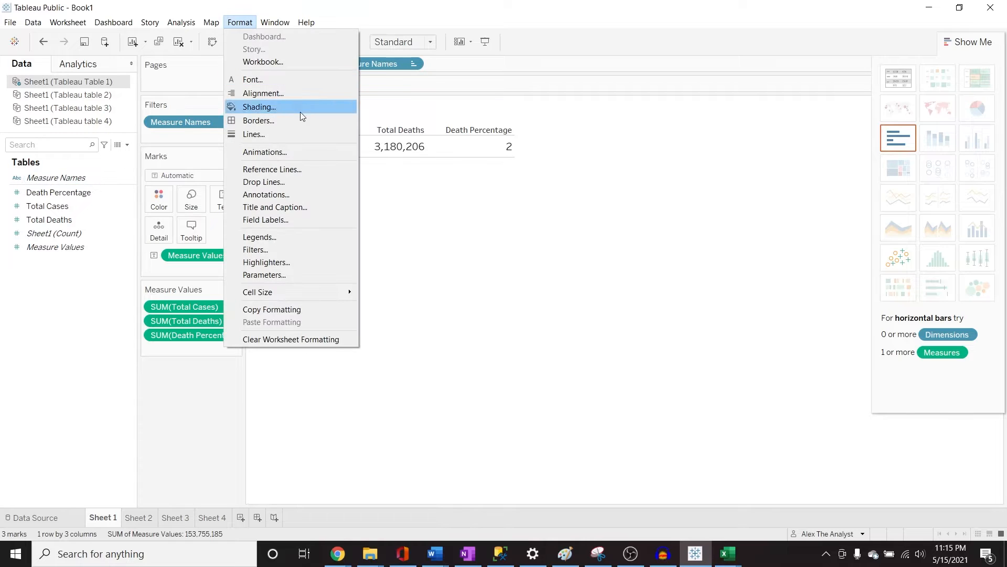
{"action": "left_click", "coordinate": [304, 109]}
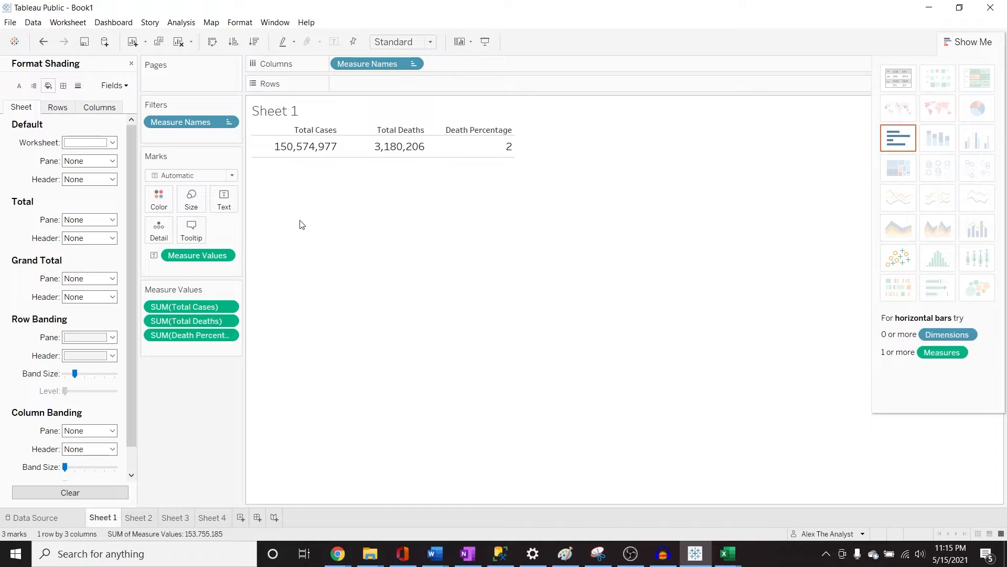
{"action": "left_click", "coordinate": [96, 108]}
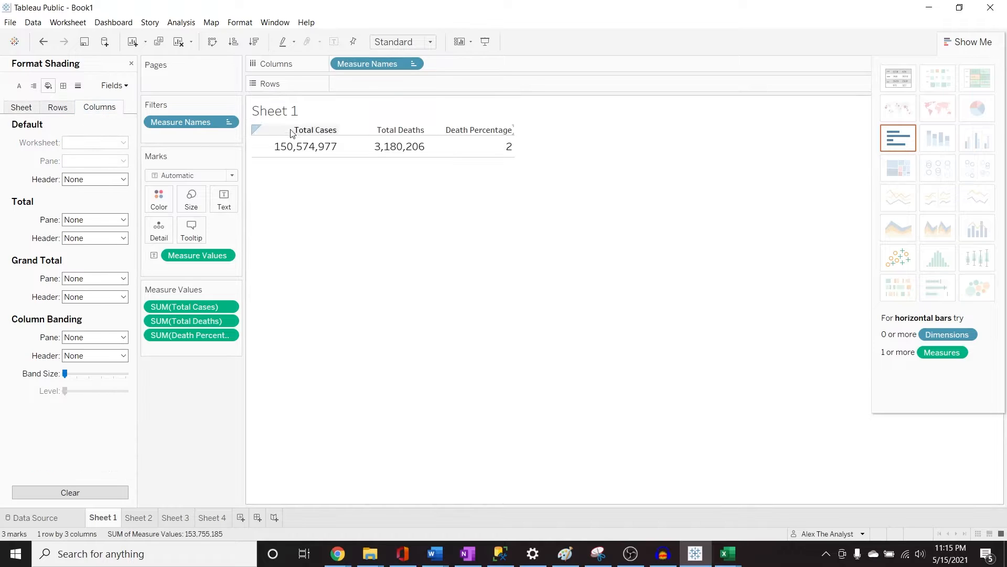
{"action": "left_click", "coordinate": [124, 179]}
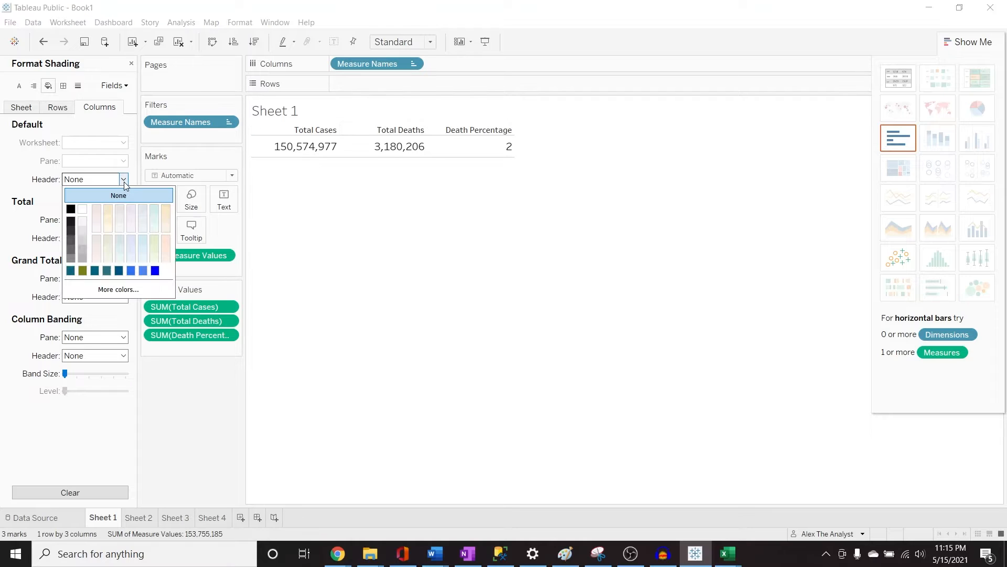
{"action": "left_click", "coordinate": [71, 271]}
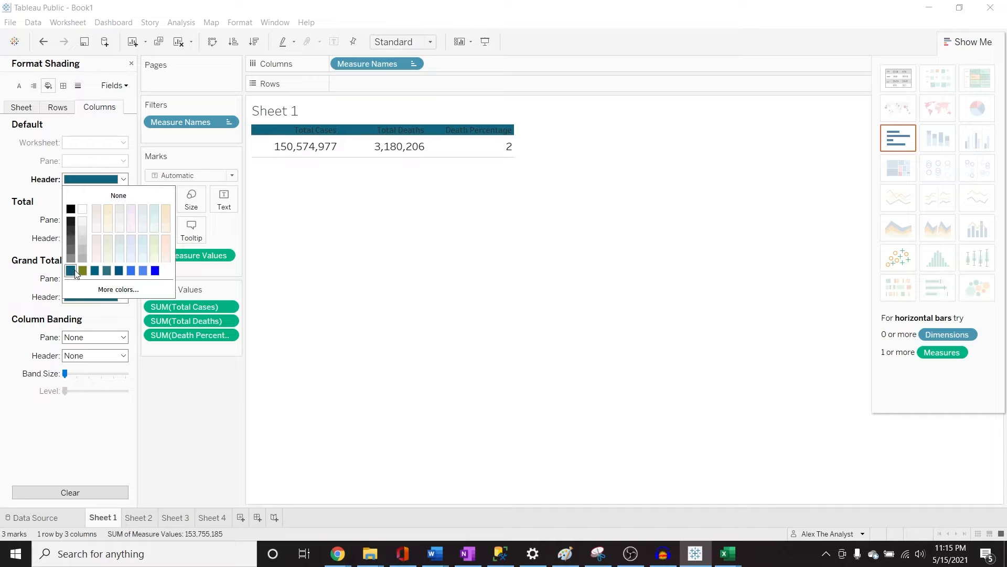
{"action": "left_click", "coordinate": [328, 248]}
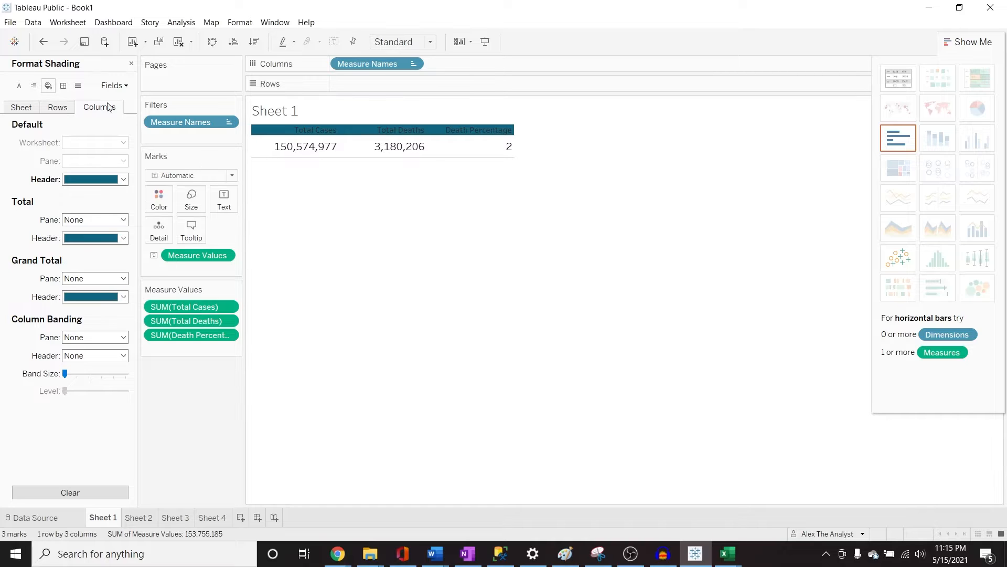
Step: Set the columns' Total pane font to bold, size 12, and check the Grand Total pane font settings
{"action": "left_click", "coordinate": [19, 86]}
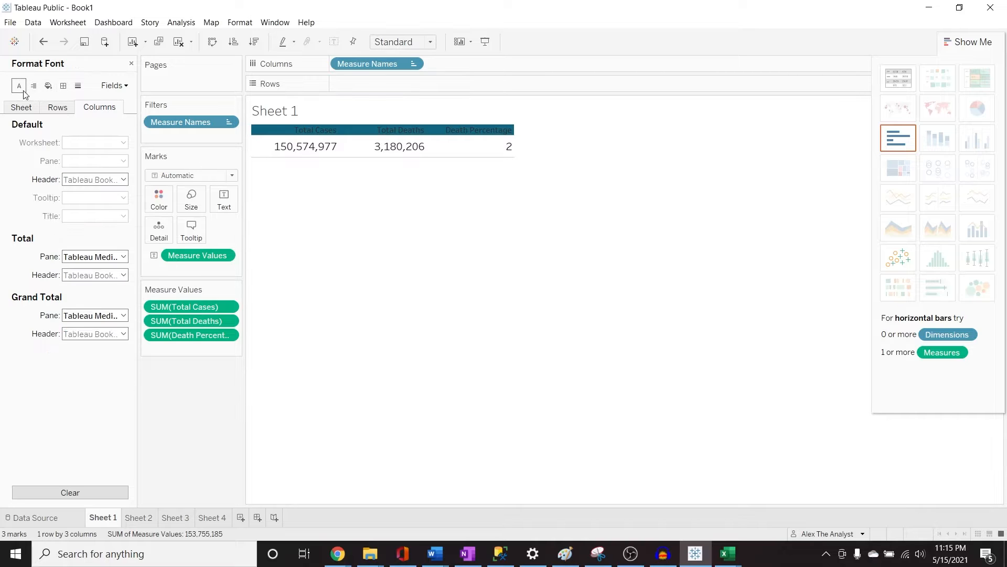
{"action": "left_click", "coordinate": [93, 257]}
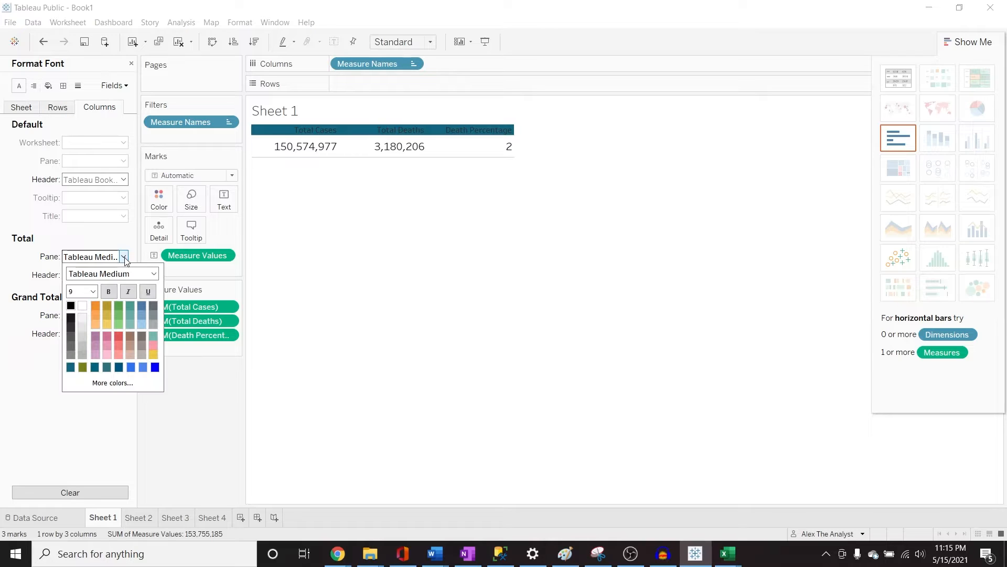
{"action": "left_click", "coordinate": [105, 294]}
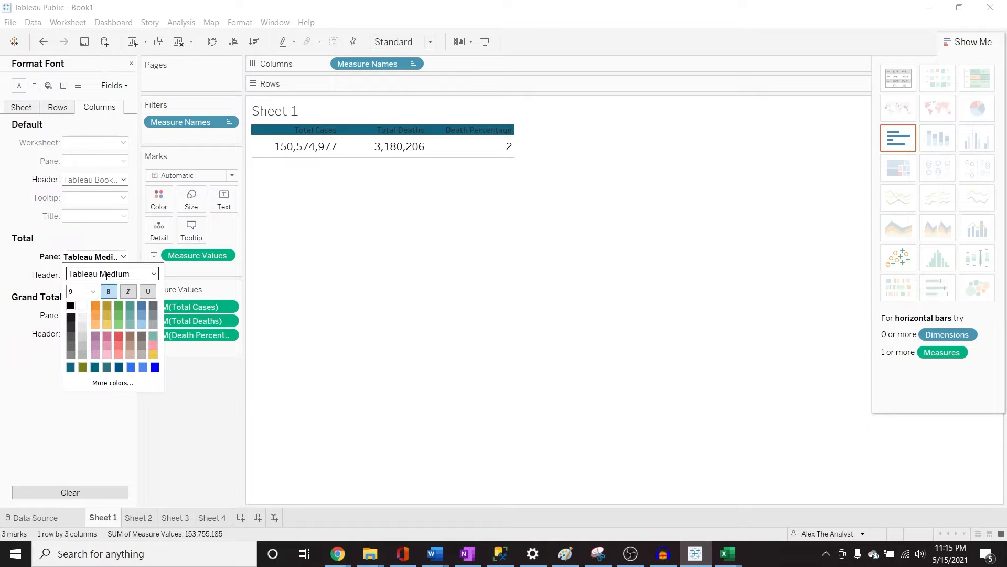
{"action": "left_click", "coordinate": [93, 291]}
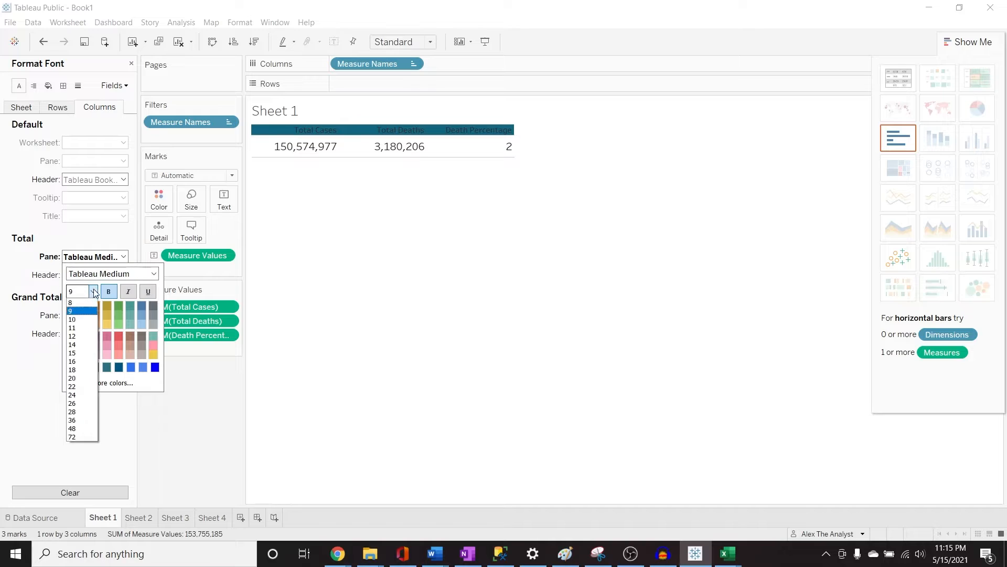
{"action": "left_click", "coordinate": [87, 337]}
{"action": "left_click", "coordinate": [38, 285]}
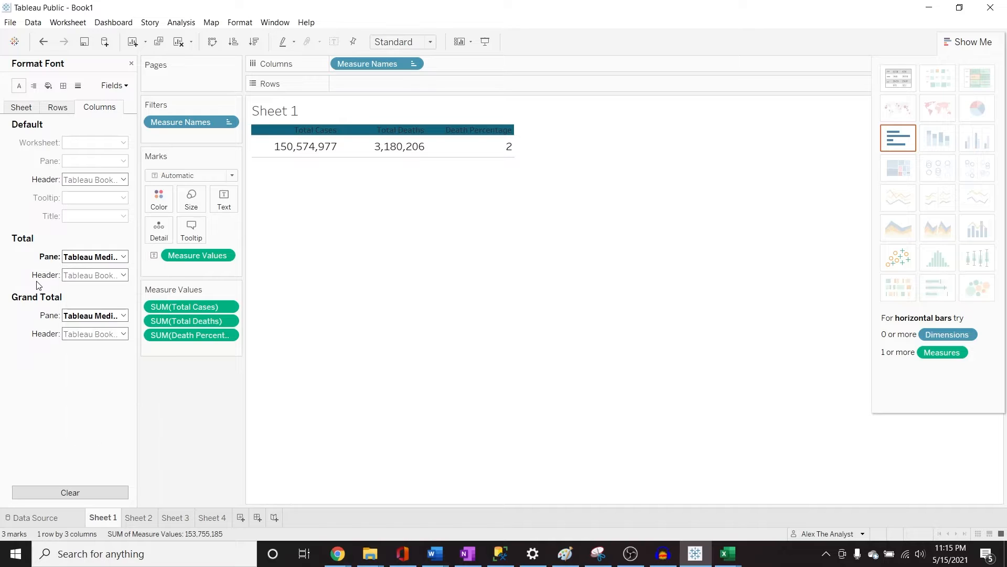
{"action": "left_click", "coordinate": [124, 316]}
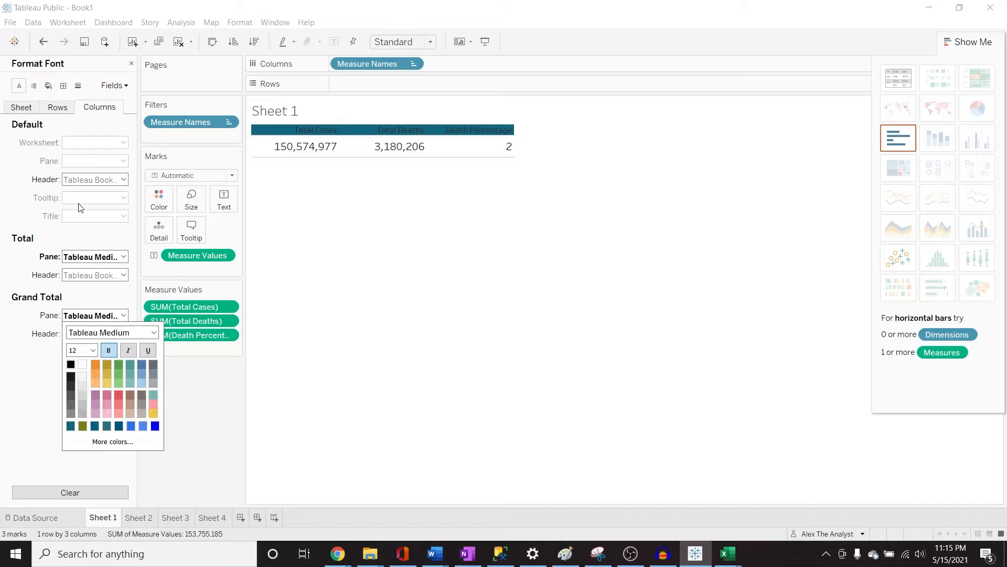
{"action": "left_click", "coordinate": [83, 243]}
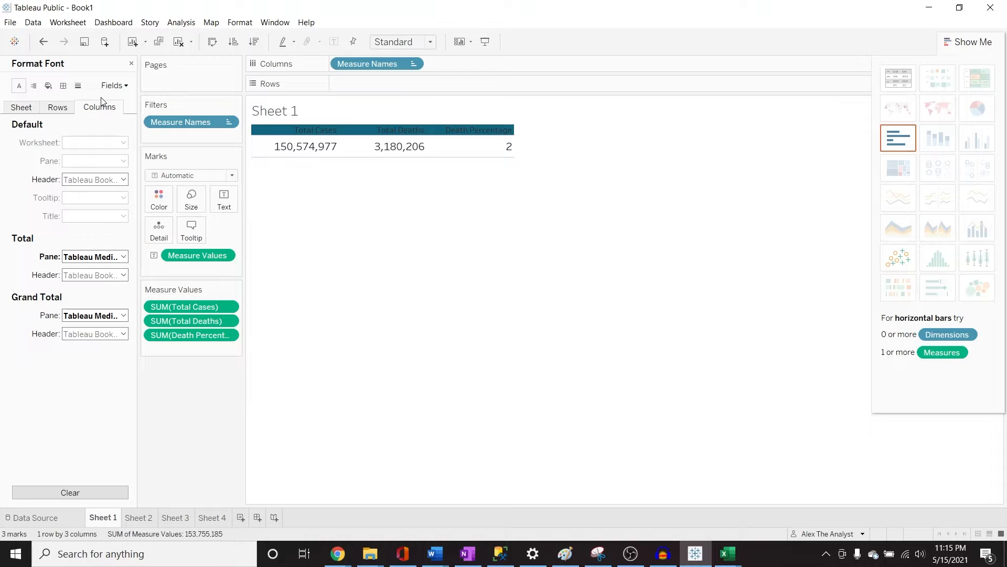
Step: Try near-black shading for the sheet's default worksheet background, and set it to white
{"action": "left_click", "coordinate": [48, 86]}
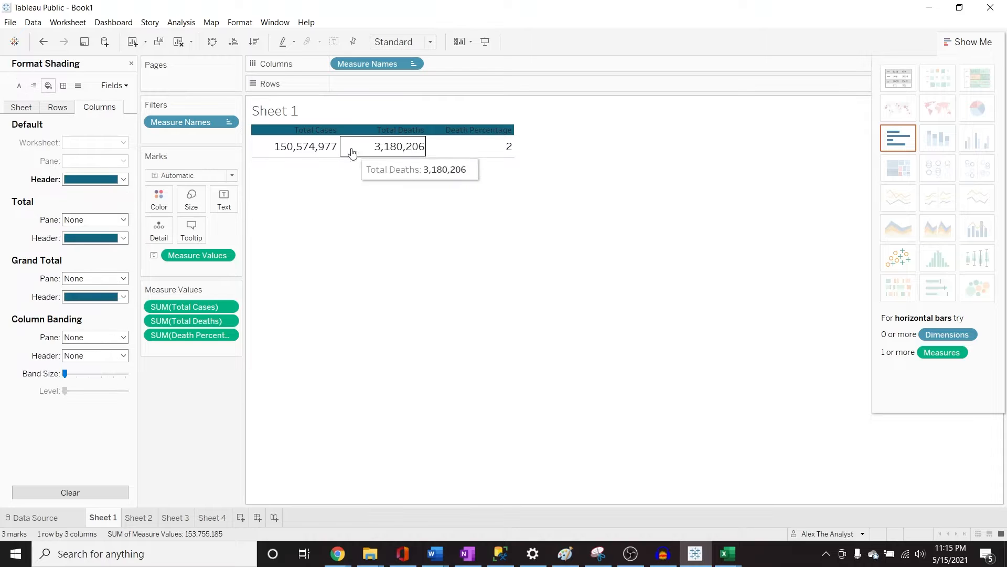
{"action": "left_click", "coordinate": [16, 108]}
{"action": "left_click", "coordinate": [111, 142]}
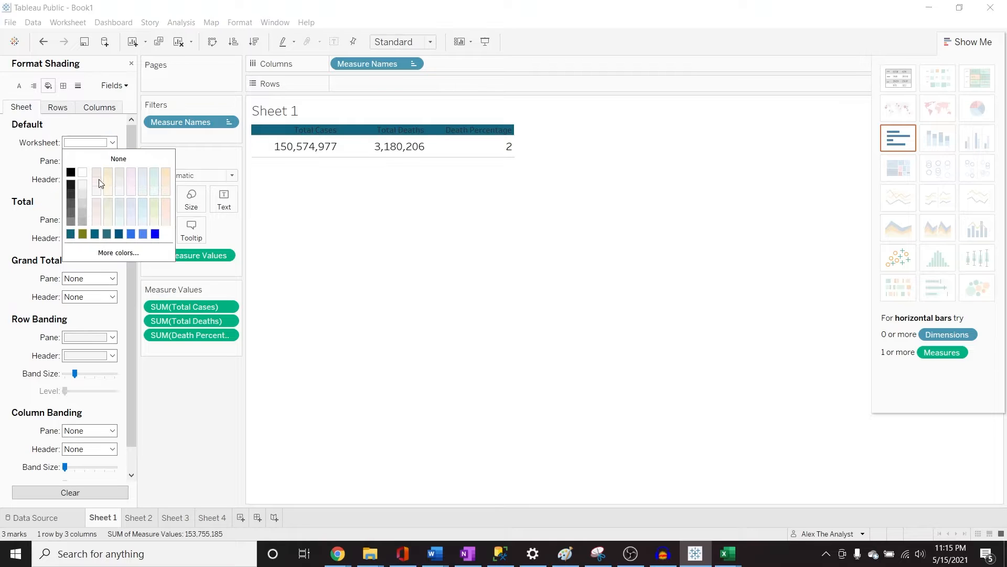
{"action": "left_click", "coordinate": [72, 184]}
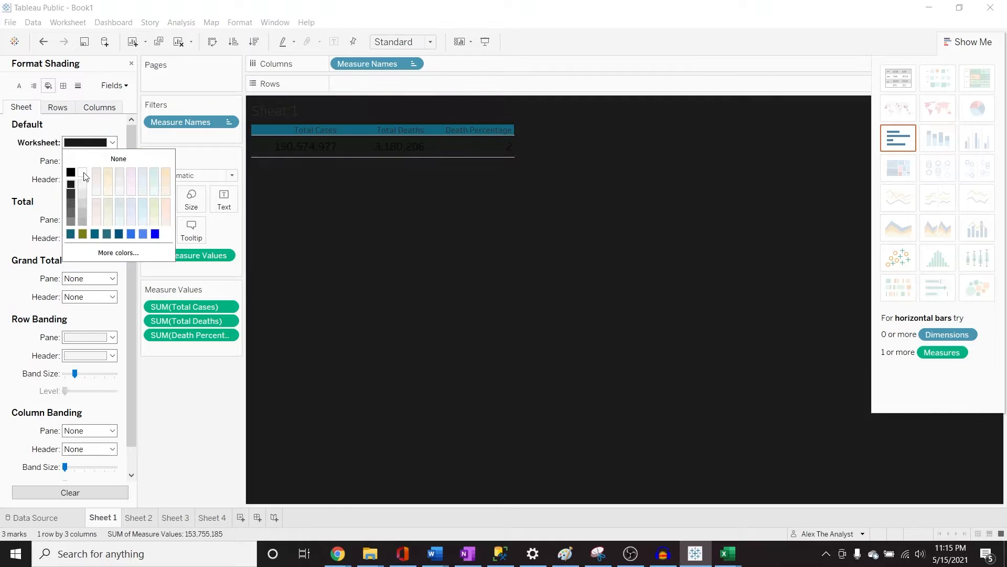
{"action": "left_click", "coordinate": [81, 175]}
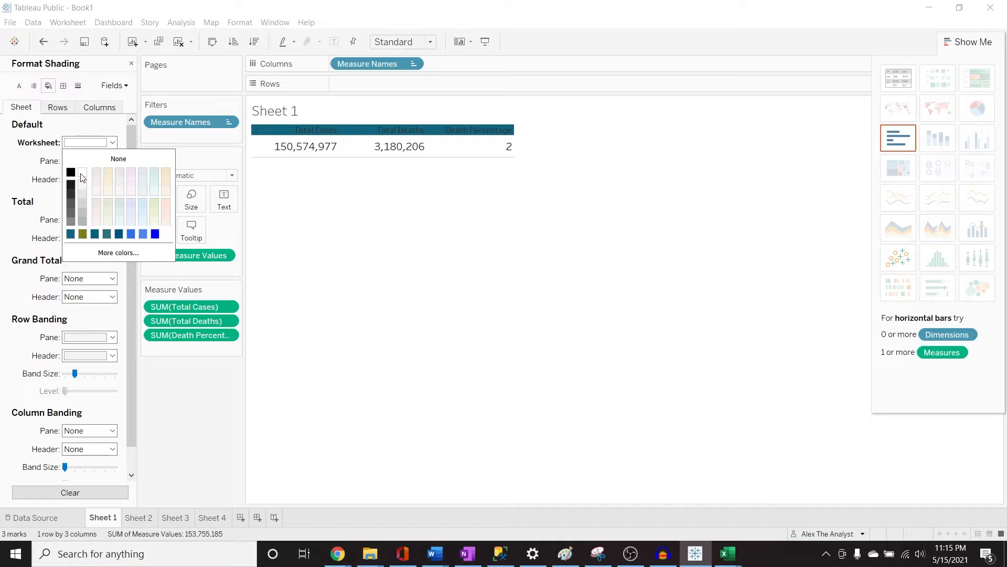
Step: Try several grays as the sheet's default pane shading, and settle on light gray behind the table values
{"action": "left_click", "coordinate": [114, 161]}
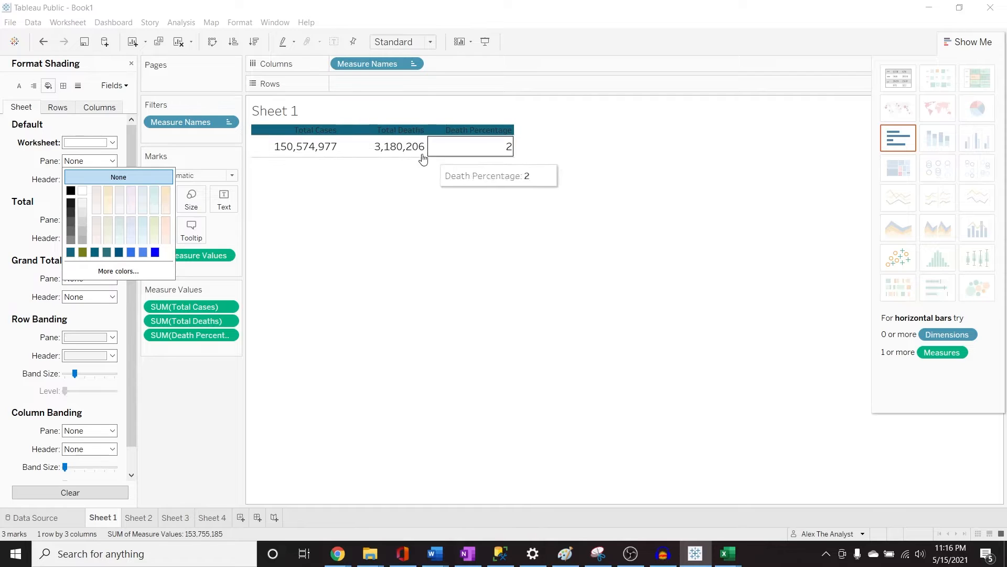
{"action": "left_click", "coordinate": [71, 227]}
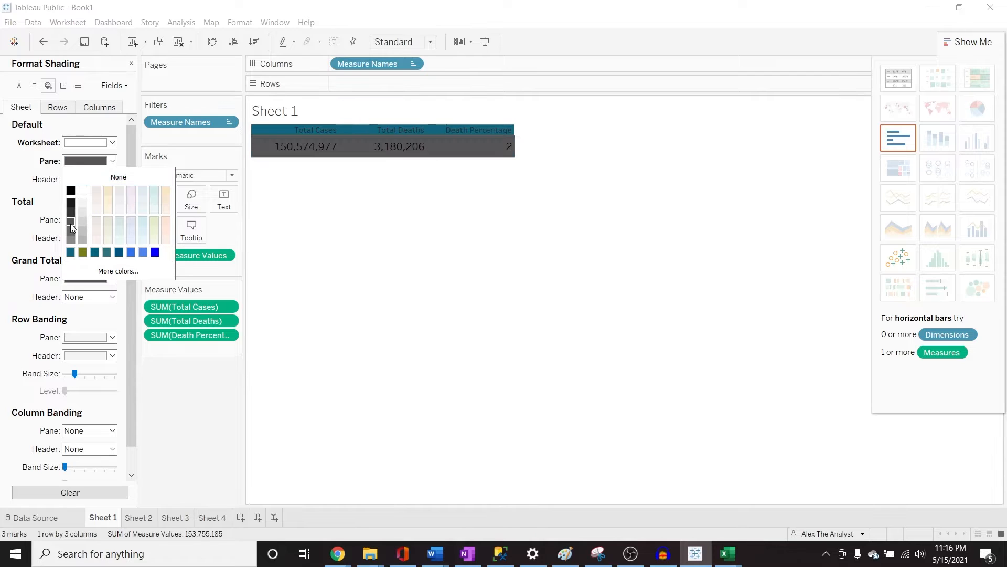
{"action": "left_click", "coordinate": [71, 229]}
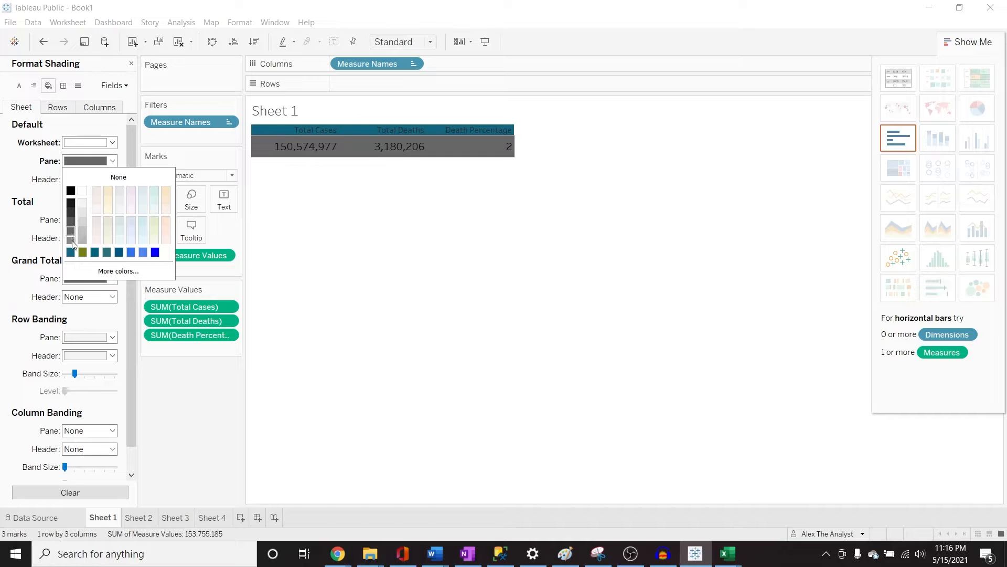
{"action": "left_click", "coordinate": [81, 240]}
{"action": "left_click", "coordinate": [83, 234]}
{"action": "left_click", "coordinate": [83, 232]}
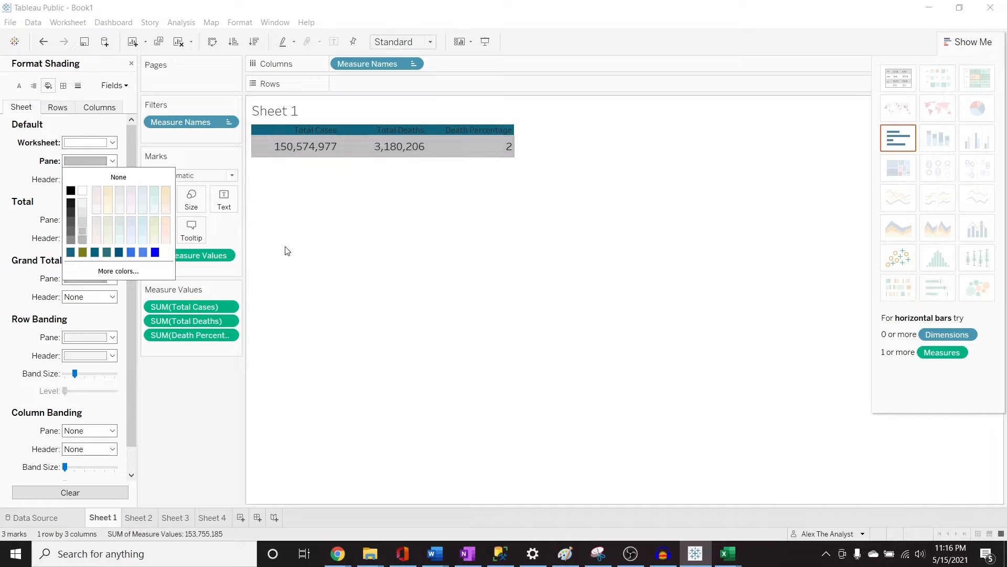
{"action": "left_click", "coordinate": [291, 260]}
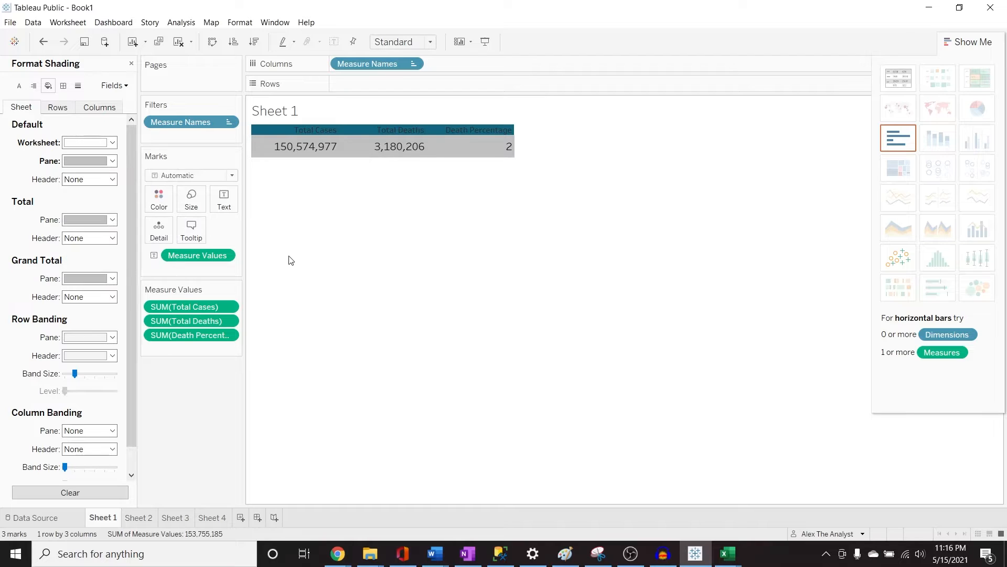
Step: Check the line and border format settings for the sheet, rows and columns
{"action": "left_click", "coordinate": [77, 86]}
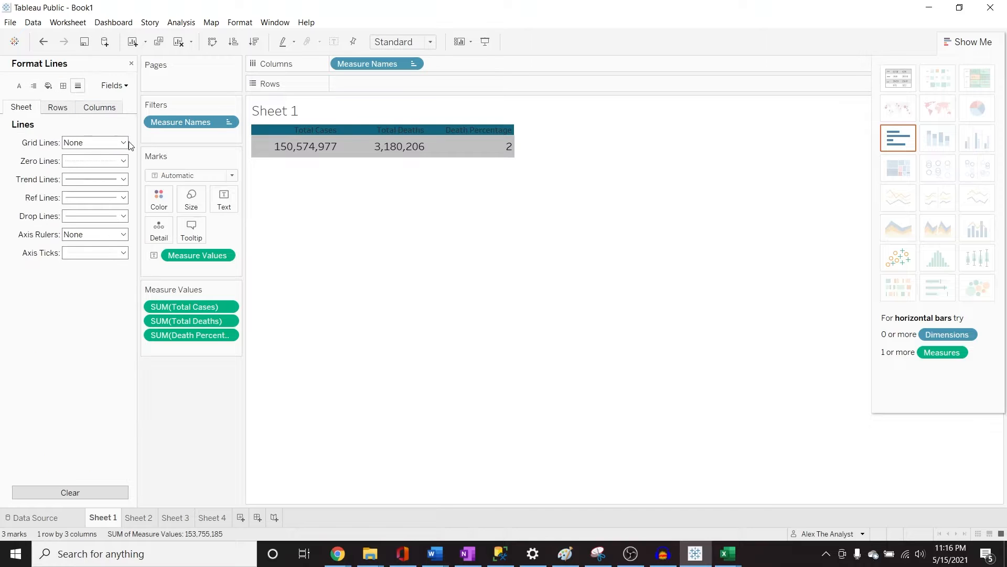
{"action": "left_click", "coordinate": [97, 109]}
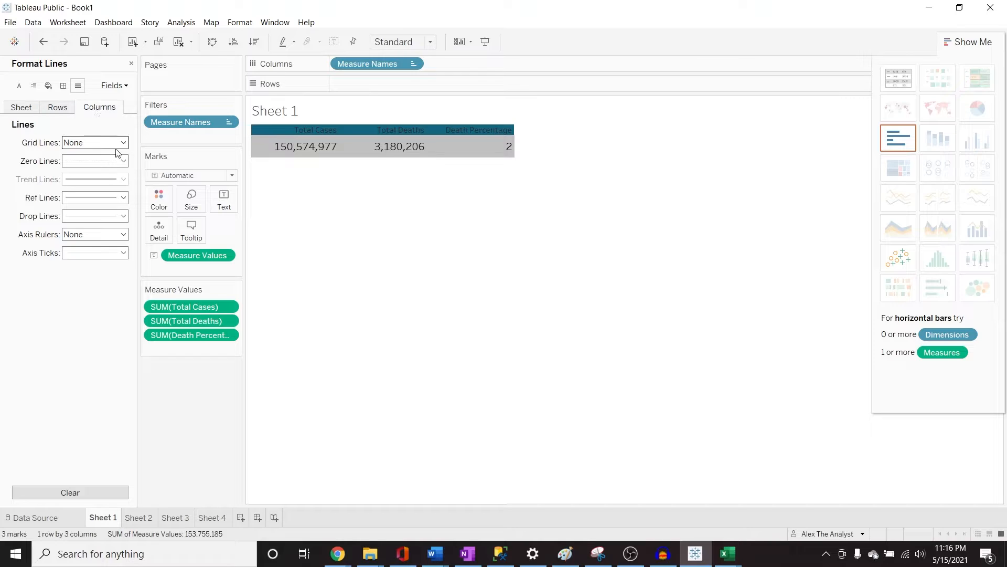
{"action": "left_click", "coordinate": [56, 108]}
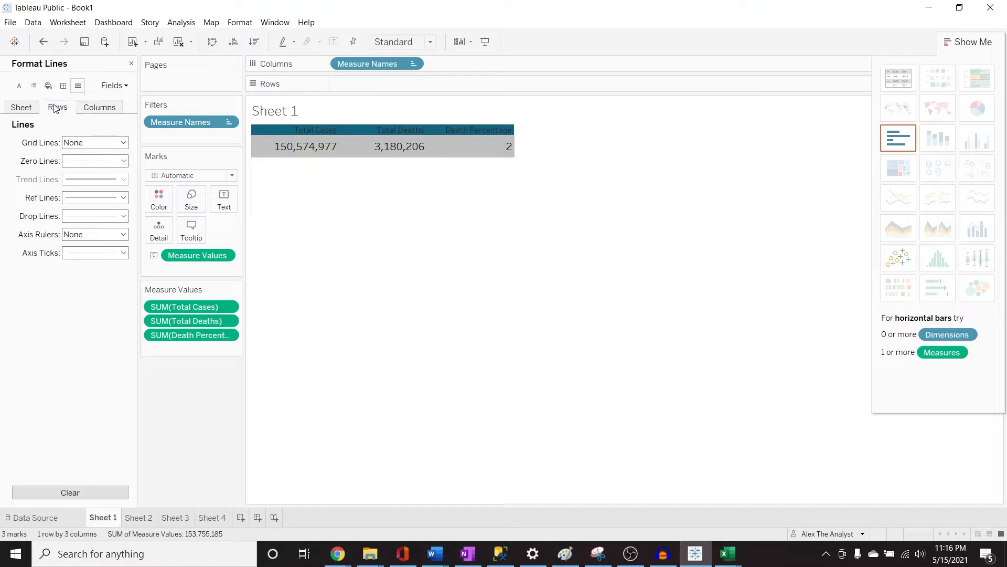
{"action": "left_click", "coordinate": [97, 108]}
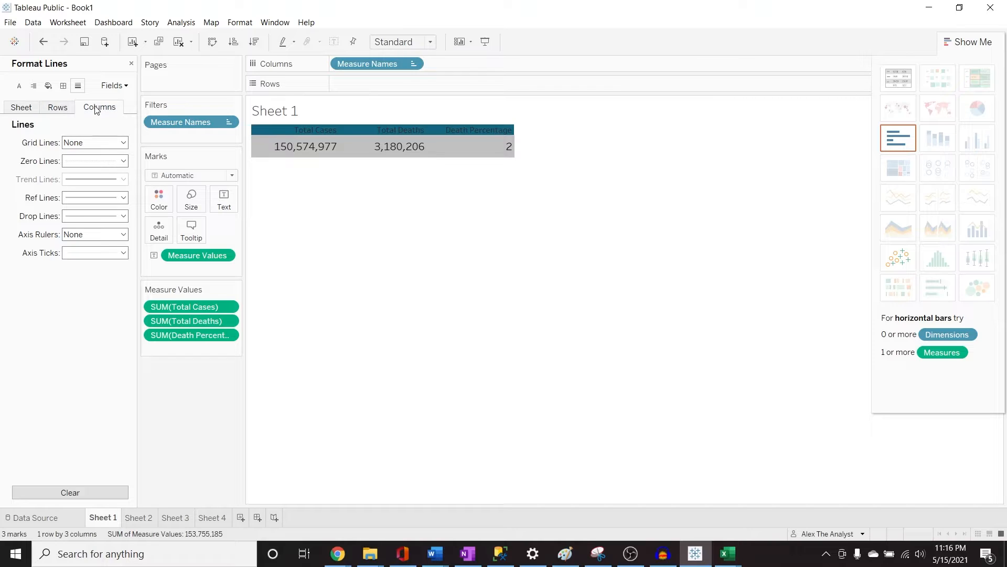
{"action": "left_click", "coordinate": [64, 86]}
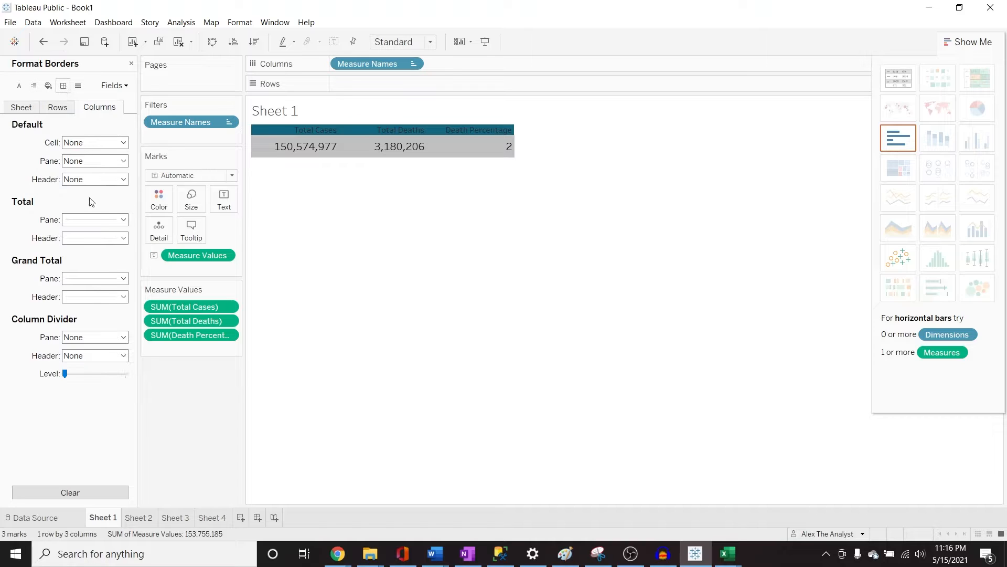
{"action": "left_click", "coordinate": [21, 108]}
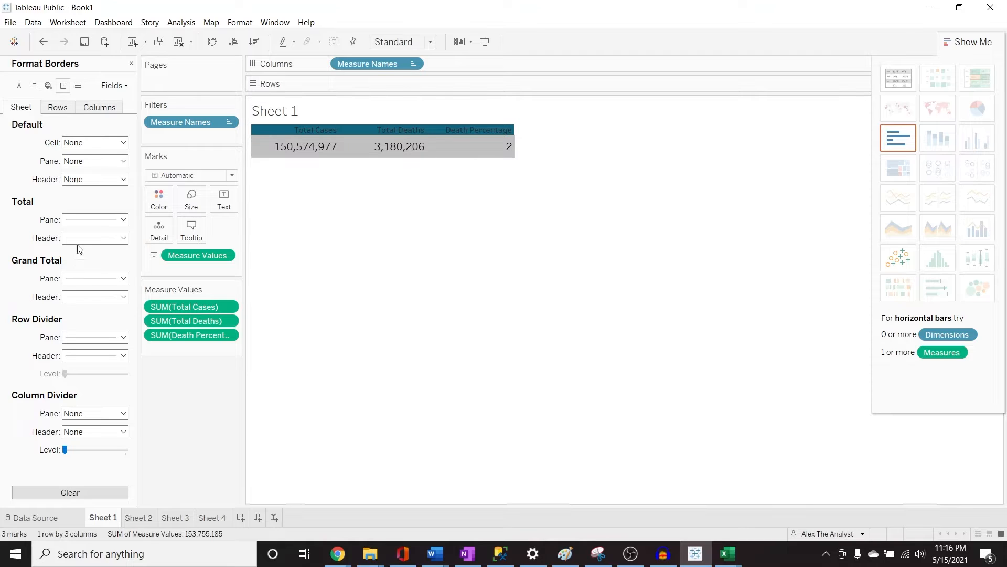
Step: Add solid black grid lines of the thinnest width to the sheet, and increase the table's row height
{"action": "left_click", "coordinate": [78, 86]}
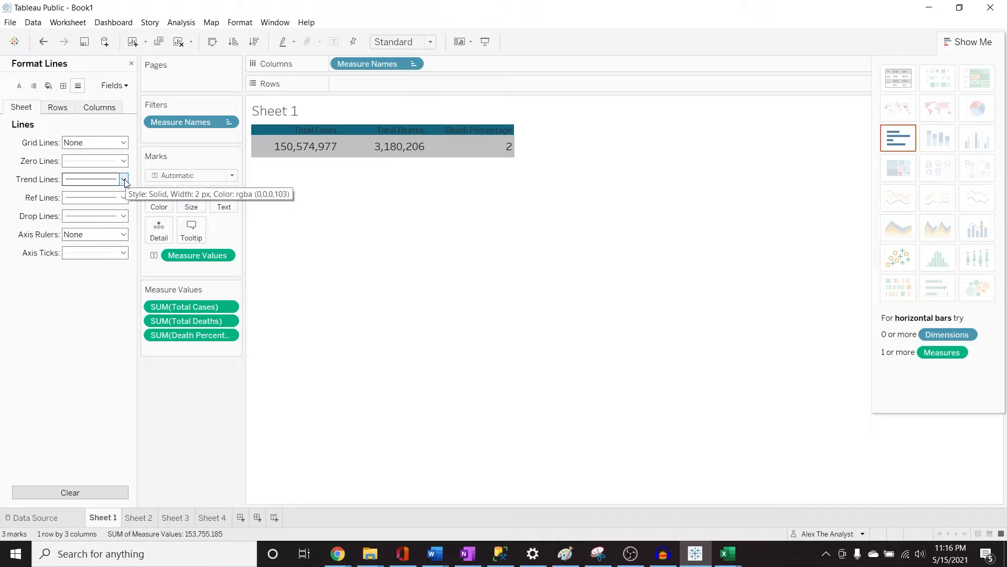
{"action": "left_click", "coordinate": [123, 143]}
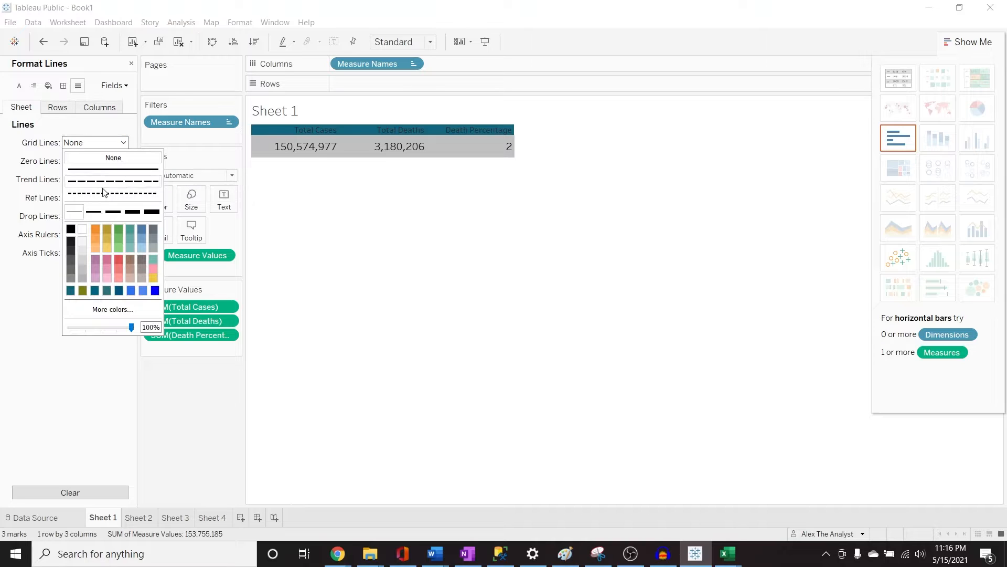
{"action": "left_click", "coordinate": [95, 213]}
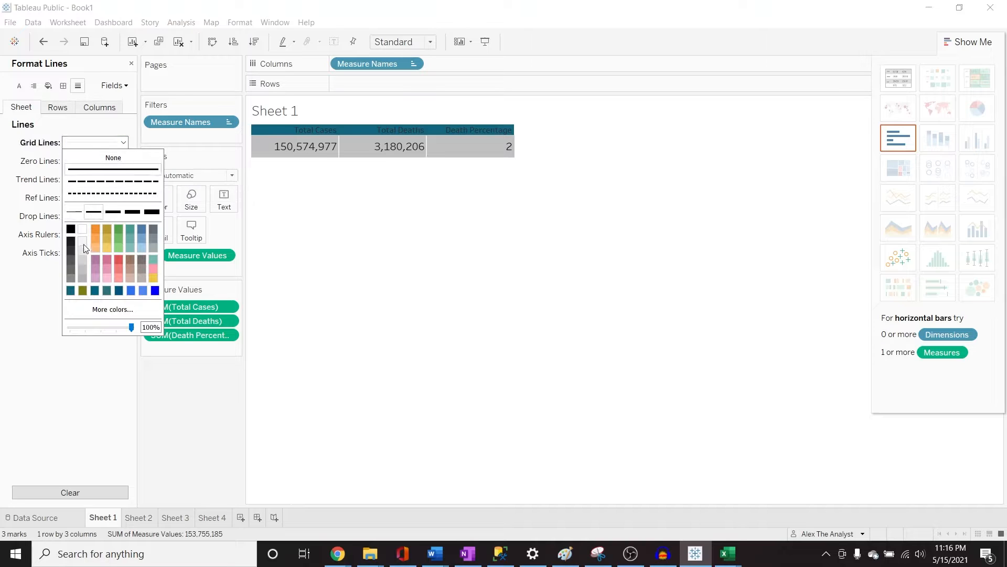
{"action": "left_click", "coordinate": [70, 229]}
{"action": "left_click", "coordinate": [352, 264]}
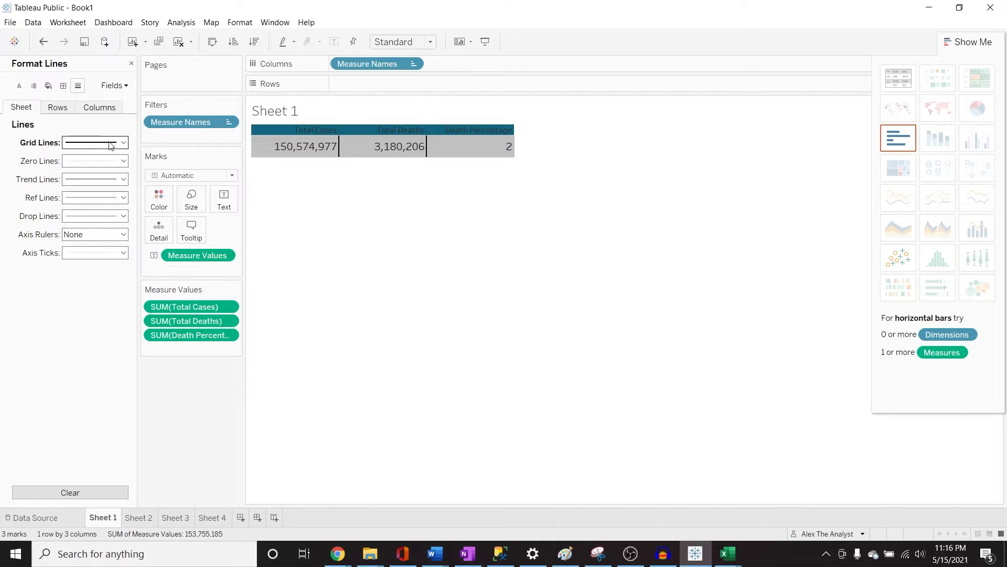
{"action": "left_click", "coordinate": [123, 143]}
{"action": "left_click", "coordinate": [77, 217]}
{"action": "left_click", "coordinate": [369, 260]}
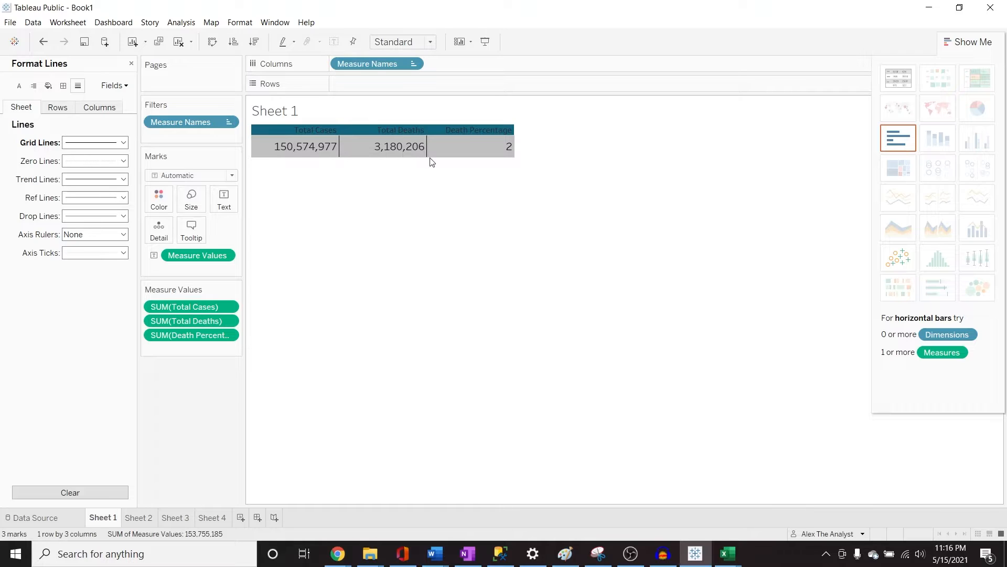
{"action": "left_click_drag", "start_coordinate": [430, 156], "coordinate": [431, 165]}
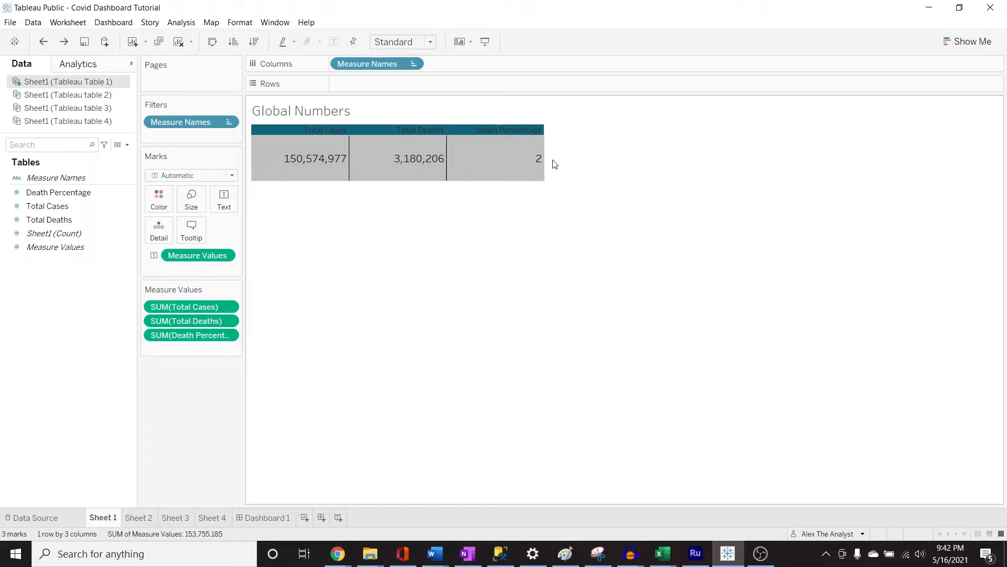
Step: Examine the font format settings for the sheet, rows and columns from the Death Percentage value, and close them
{"action": "mouse_move", "coordinate": [509, 163]}
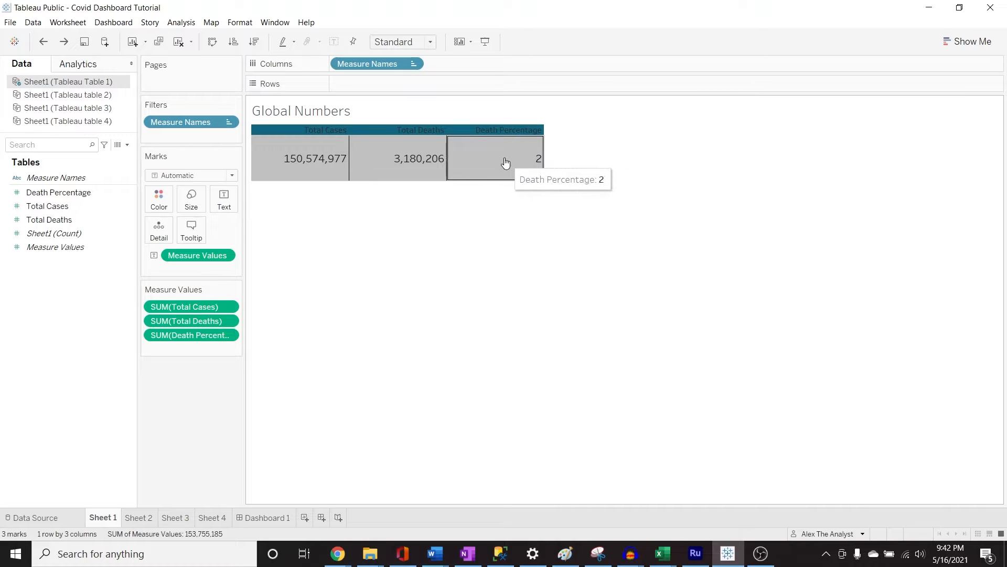
{"action": "right_click", "coordinate": [505, 162]}
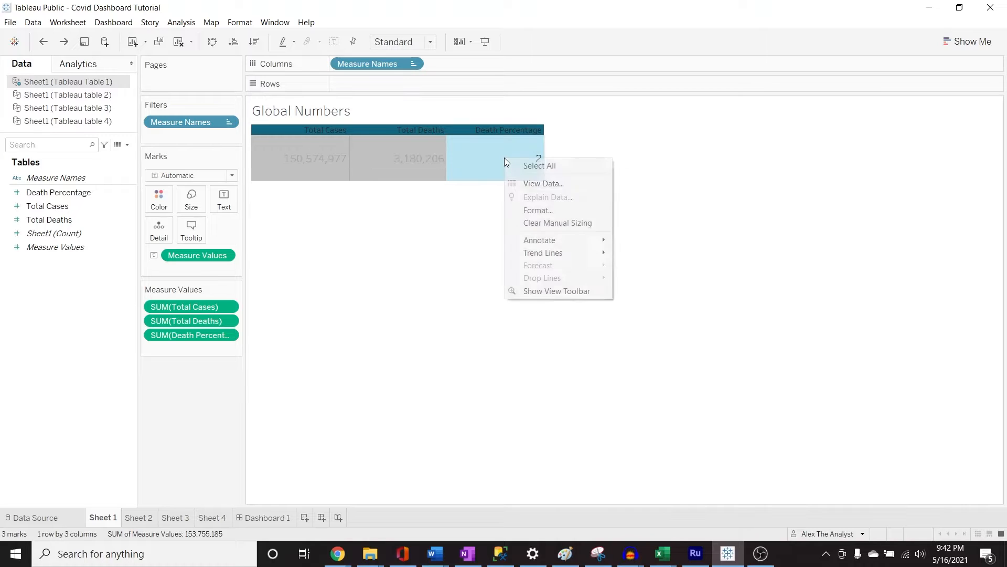
{"action": "left_click", "coordinate": [557, 211]}
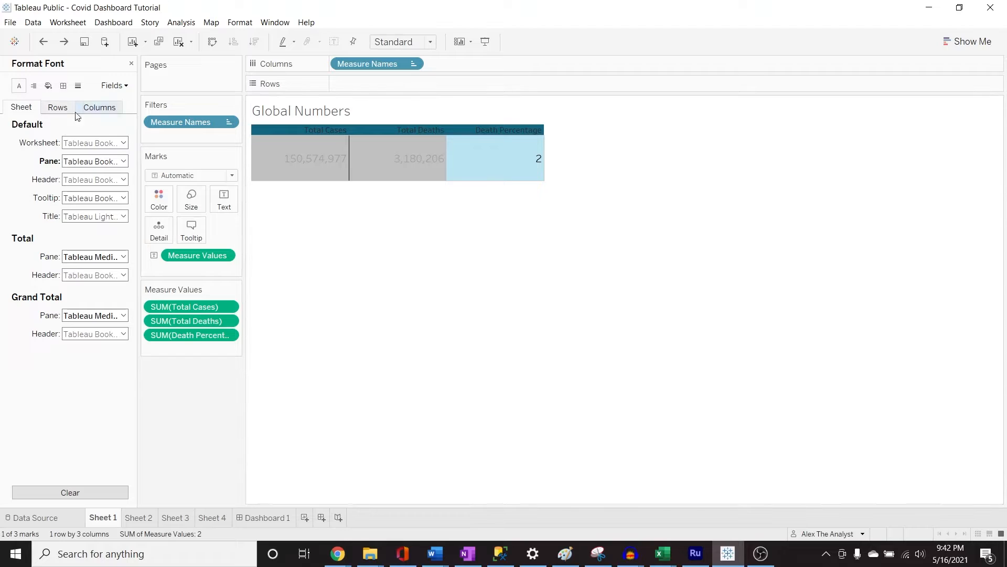
{"action": "left_click", "coordinate": [58, 108]}
{"action": "left_click", "coordinate": [95, 109]}
{"action": "left_click", "coordinate": [31, 111]}
{"action": "left_click", "coordinate": [68, 108]}
{"action": "left_click", "coordinate": [99, 107]}
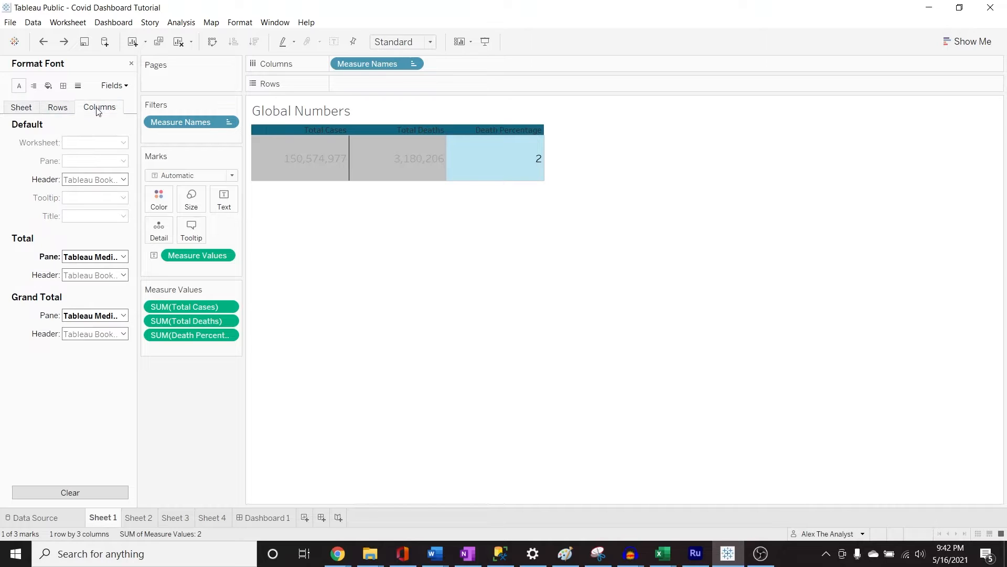
{"action": "left_click", "coordinate": [131, 63]}
{"action": "left_click", "coordinate": [378, 246]}
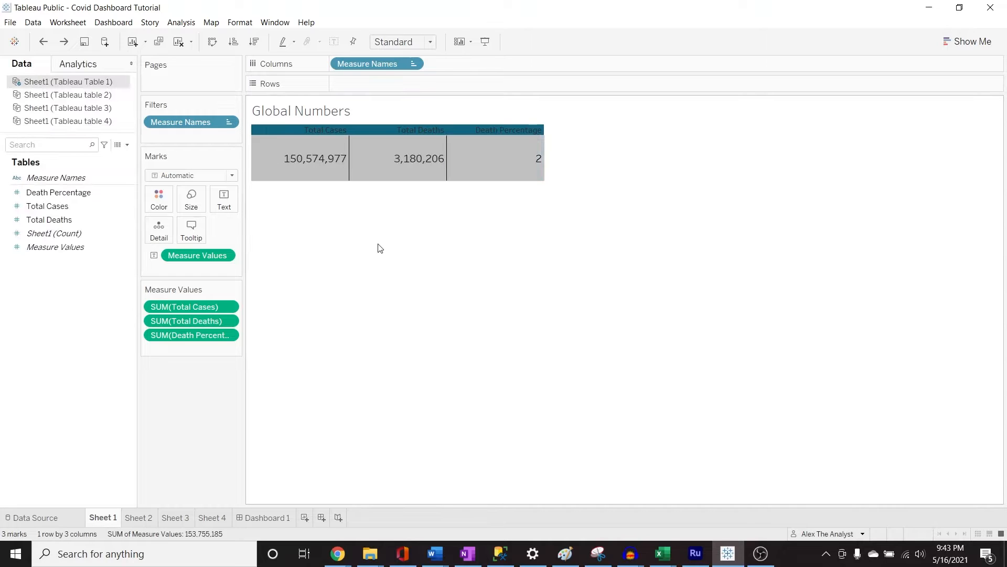
Step: Try the Number (Custom) format with 5 decimal places on all measure values, and set the decimal places to 0
{"action": "left_click", "coordinate": [224, 255]}
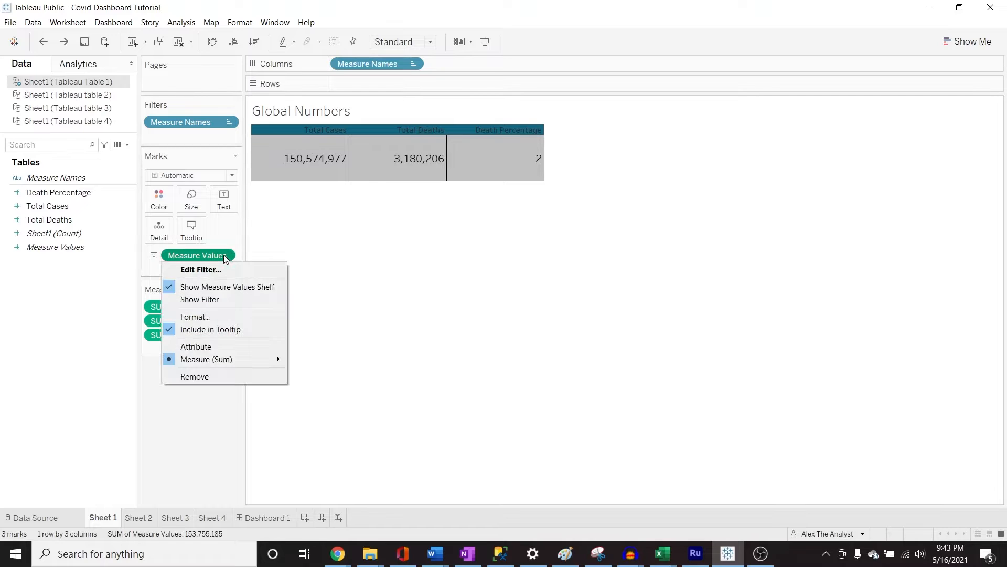
{"action": "left_click", "coordinate": [220, 318]}
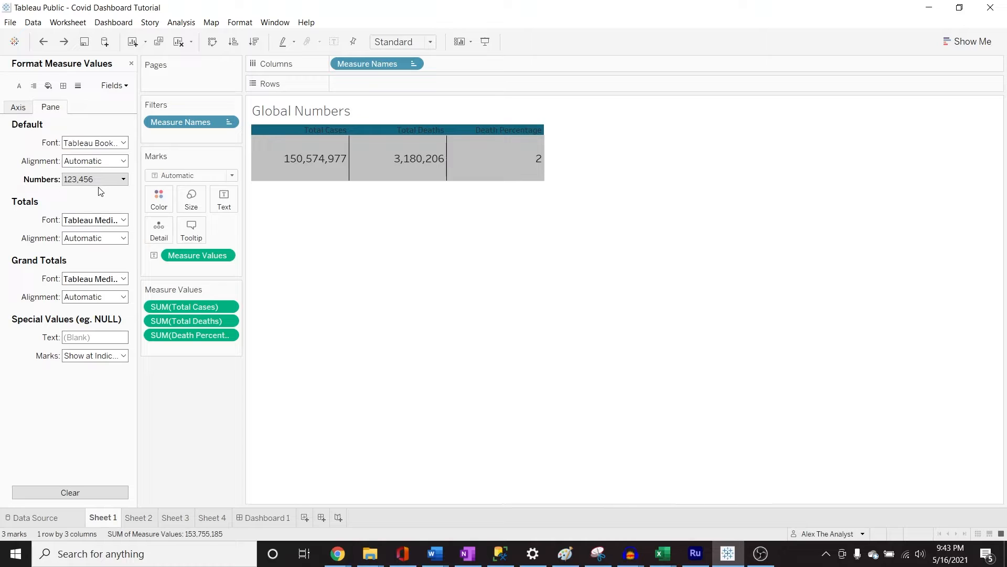
{"action": "left_click", "coordinate": [118, 183]}
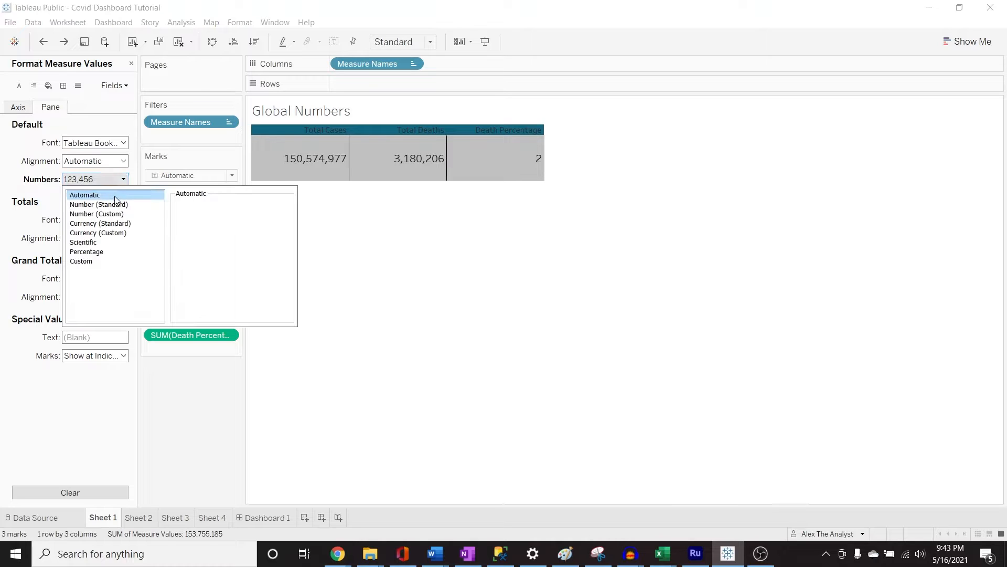
{"action": "left_click", "coordinate": [116, 215]}
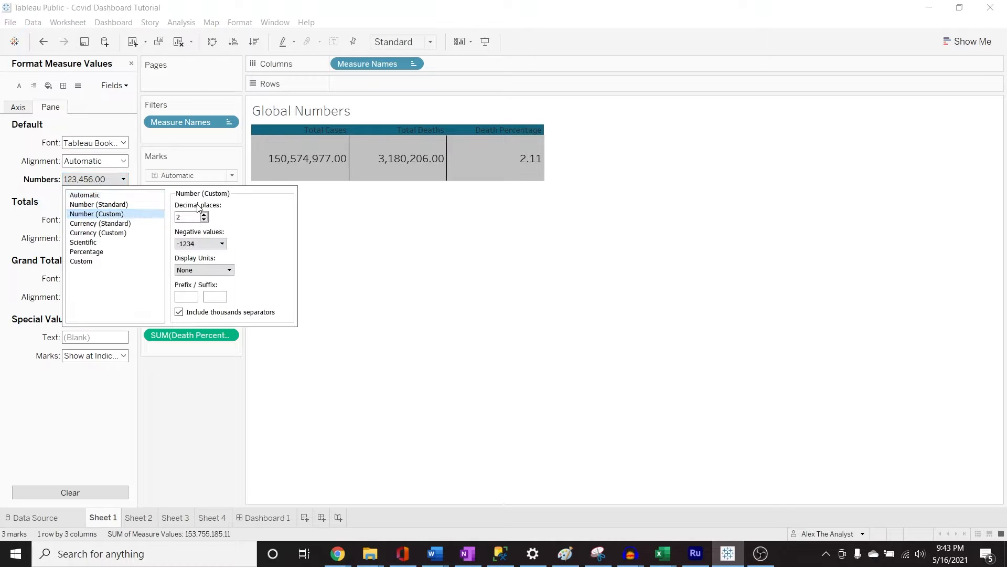
{"action": "left_click", "coordinate": [204, 214]}
{"action": "left_click", "coordinate": [204, 216]}
{"action": "left_click", "coordinate": [205, 216]}
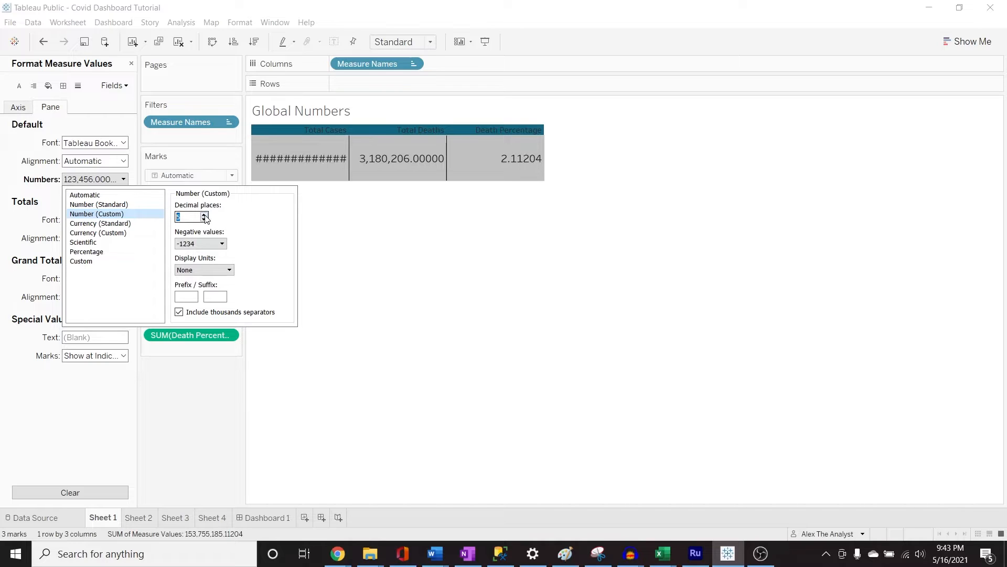
{"action": "left_click", "coordinate": [204, 219]}
{"action": "left_click", "coordinate": [205, 219]}
{"action": "left_click", "coordinate": [205, 219]}
{"action": "left_click", "coordinate": [205, 219]}
{"action": "left_click", "coordinate": [205, 219]}
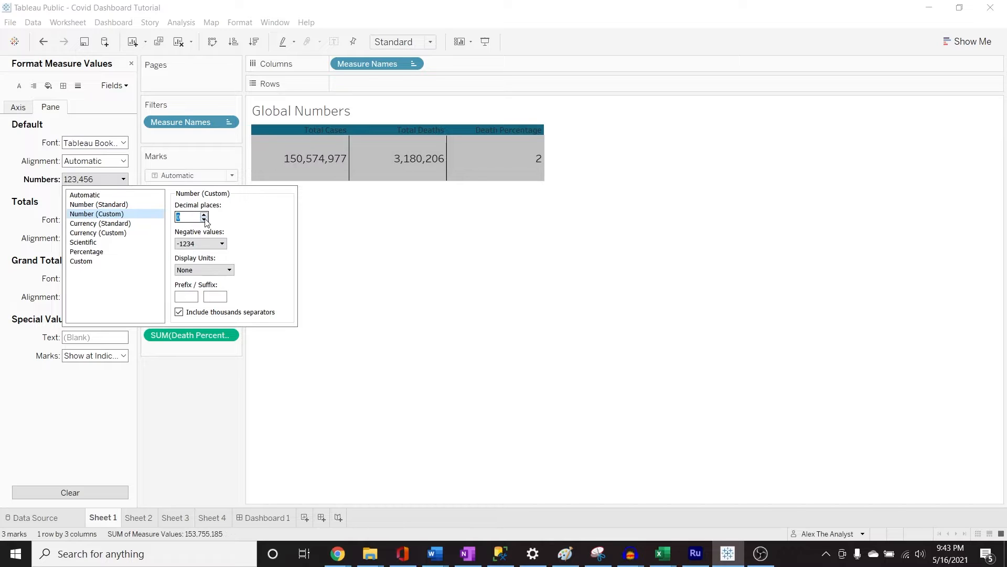
{"action": "left_click", "coordinate": [13, 167]}
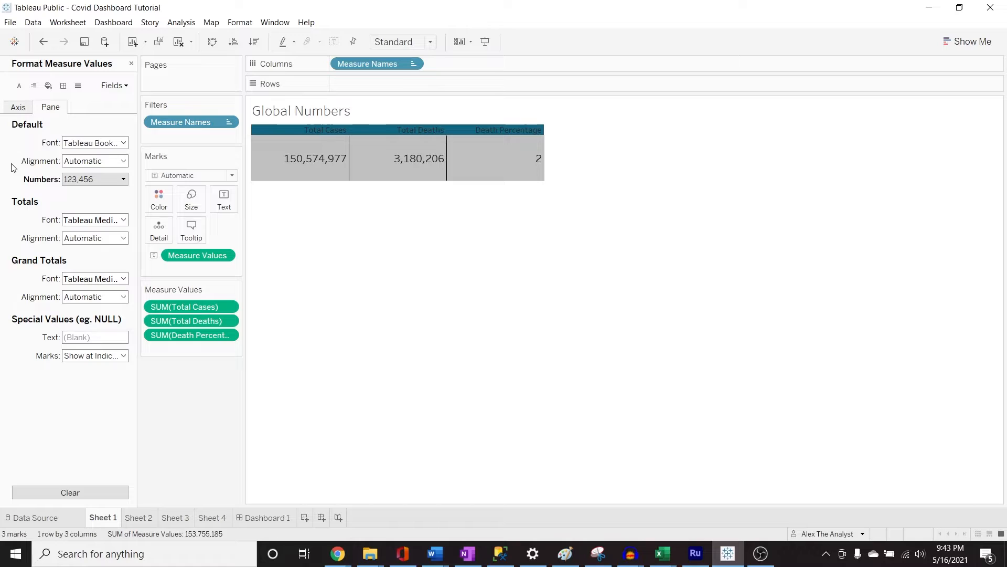
Step: Format the SUM(Death Percentage) field as Number (Custom) with 2 decimal places
{"action": "left_click", "coordinate": [122, 87]}
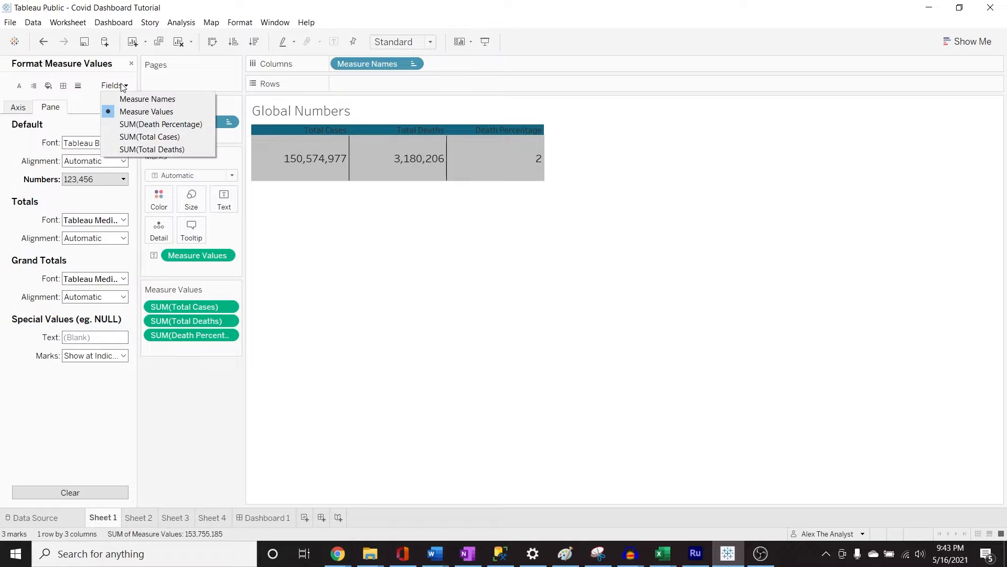
{"action": "left_click", "coordinate": [131, 124]}
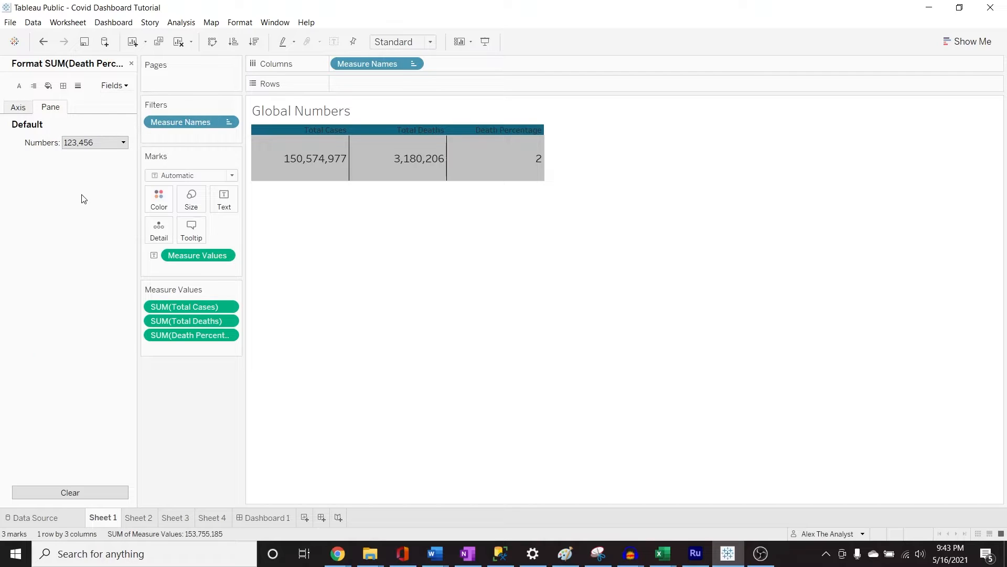
{"action": "left_click", "coordinate": [122, 144]}
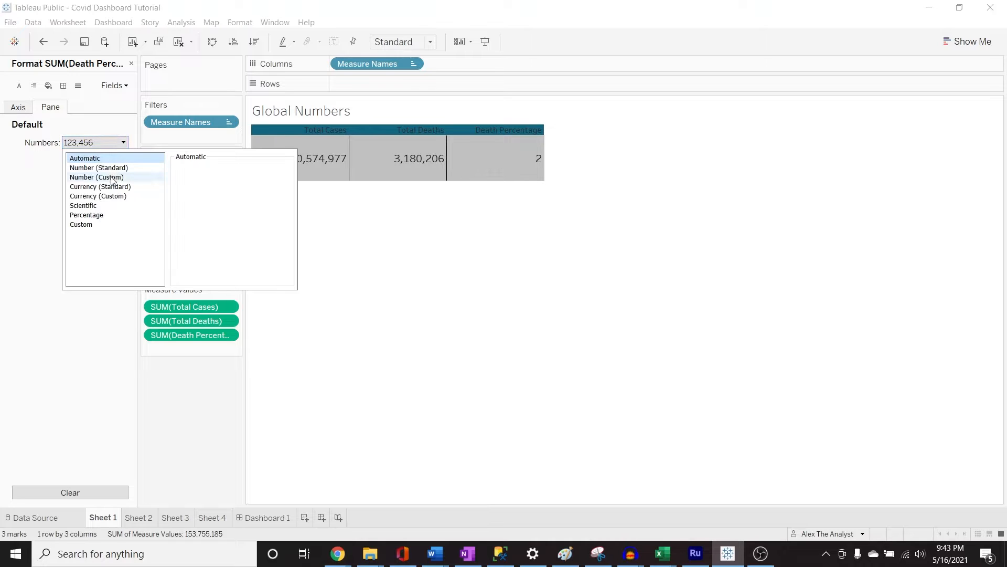
{"action": "left_click", "coordinate": [112, 177]}
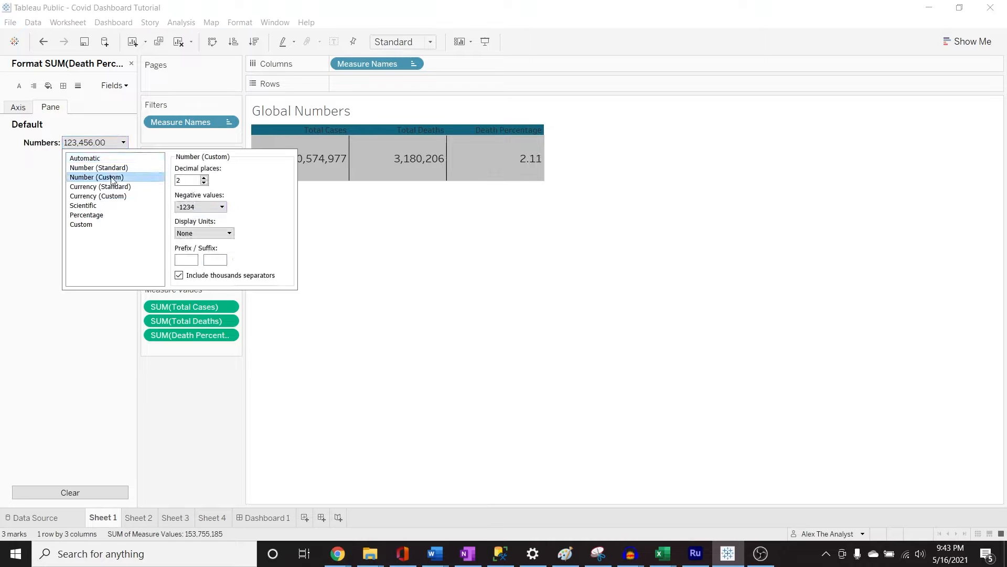
Step: Try 8 decimal places on the Death Percentage number format, and bring it back to 2
{"action": "left_click", "coordinate": [205, 178]}
{"action": "left_click", "coordinate": [204, 178]}
{"action": "left_click", "coordinate": [204, 178]}
{"action": "left_click", "coordinate": [204, 178]}
{"action": "left_click", "coordinate": [205, 178]}
{"action": "left_click", "coordinate": [205, 178]}
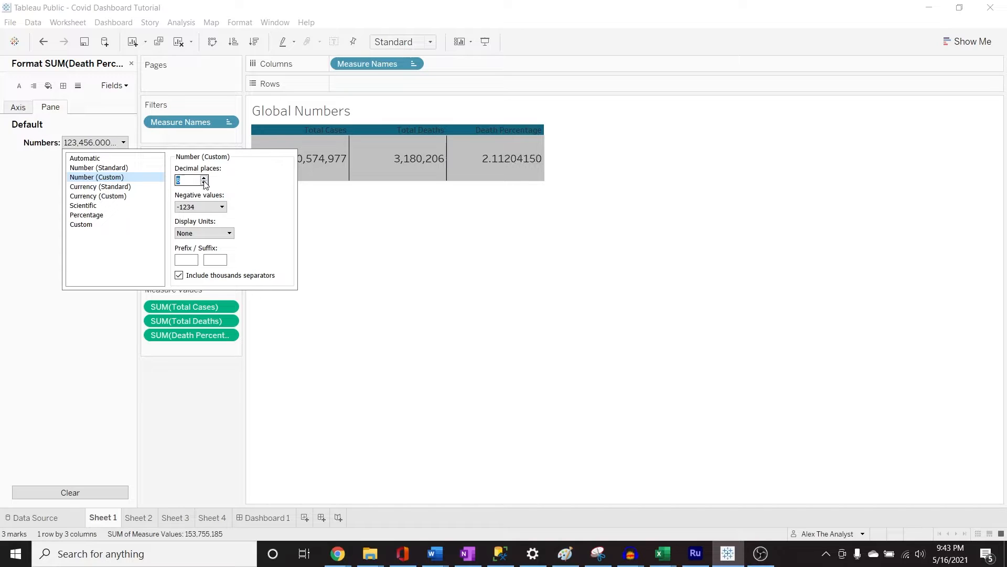
{"action": "left_click", "coordinate": [204, 183]}
{"action": "left_click", "coordinate": [204, 182]}
{"action": "left_click", "coordinate": [204, 182]}
{"action": "left_click", "coordinate": [204, 182]}
{"action": "left_click", "coordinate": [204, 183]}
{"action": "left_click", "coordinate": [205, 182]}
{"action": "left_click", "coordinate": [383, 229]}
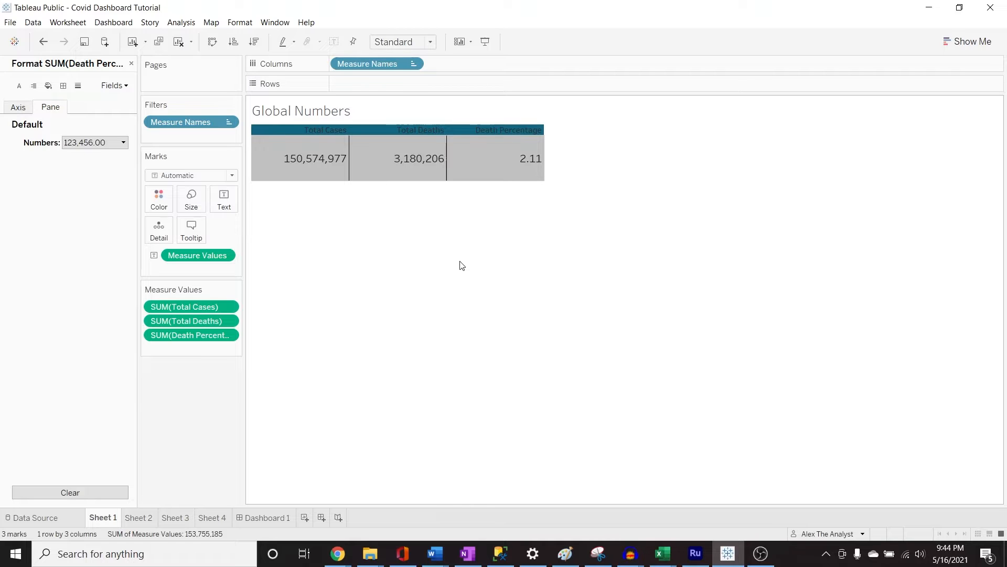
Step: Go to Sheet 2, close its line formatting, and choose Sheet1 (Tableau table 2) as the data source
{"action": "left_click", "coordinate": [137, 518]}
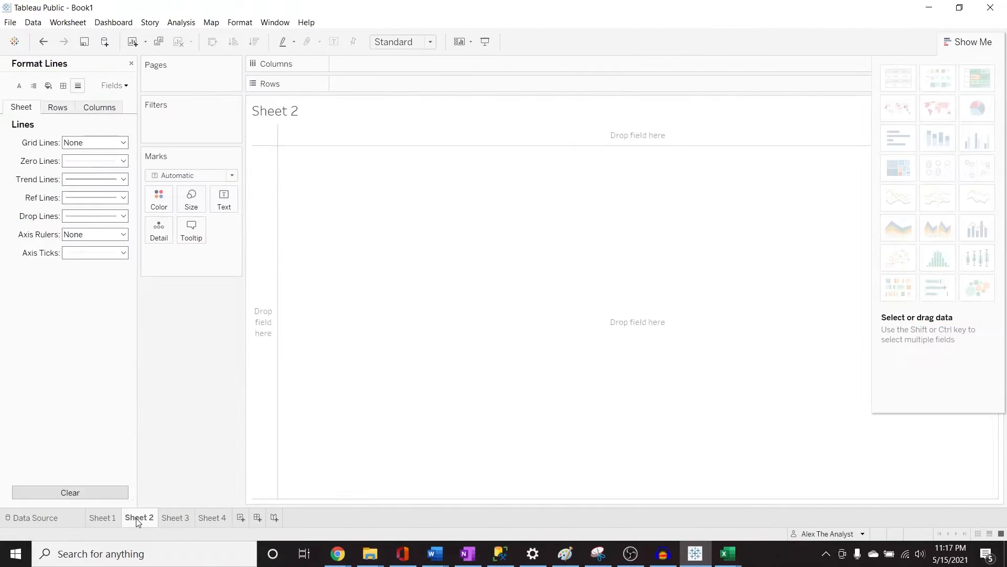
{"action": "left_click", "coordinate": [132, 64]}
{"action": "left_click", "coordinate": [101, 96]}
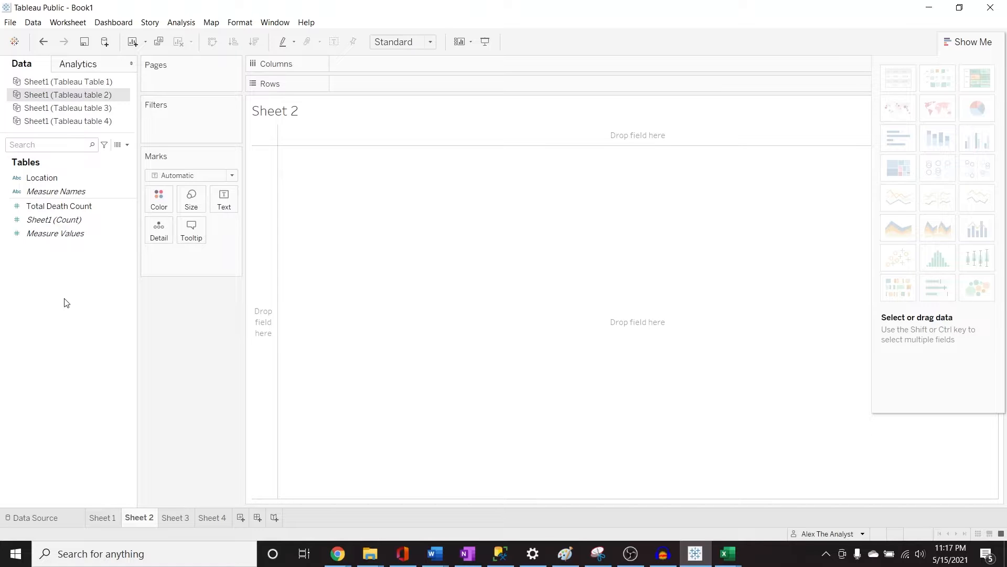
Step: Switch to Chrome to examine the Total Death Count per Continent chart in the published Covid Dashboard Example, and return to Tableau Public
{"action": "mouse_move", "coordinate": [337, 554]}
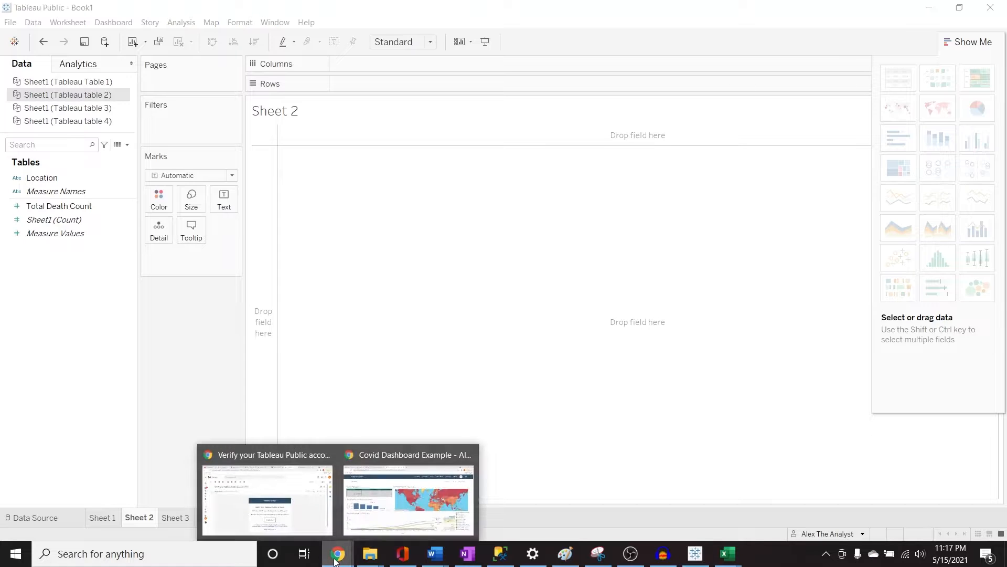
{"action": "left_click", "coordinate": [377, 510]}
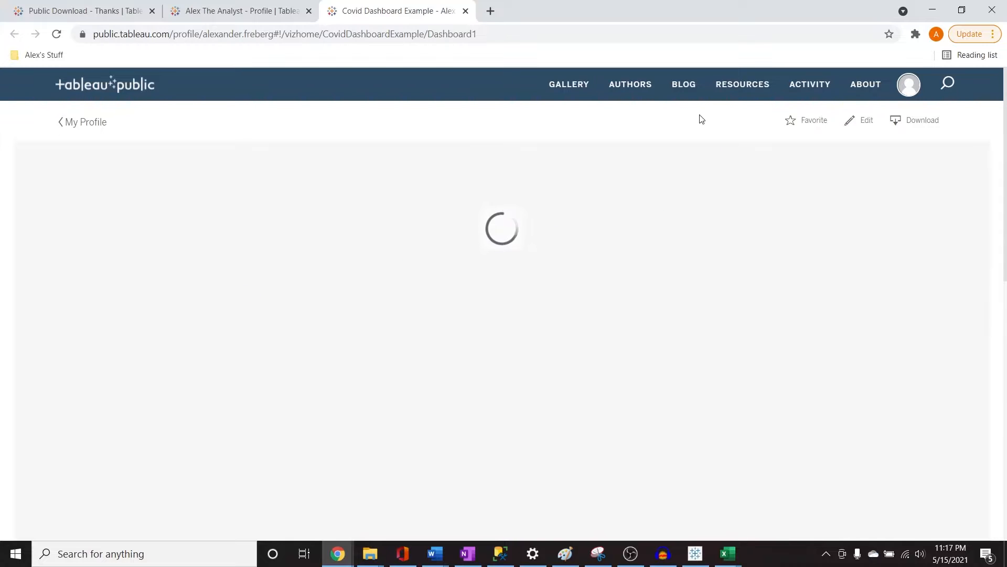
{"action": "left_click", "coordinate": [231, 8]}
{"action": "mouse_move", "coordinate": [248, 446]}
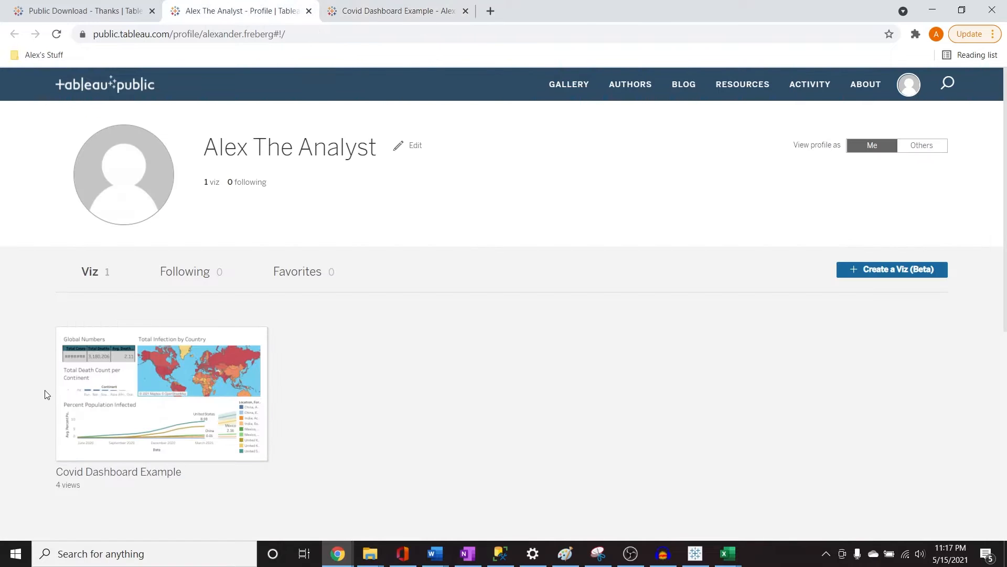
{"action": "left_click", "coordinate": [425, 7]}
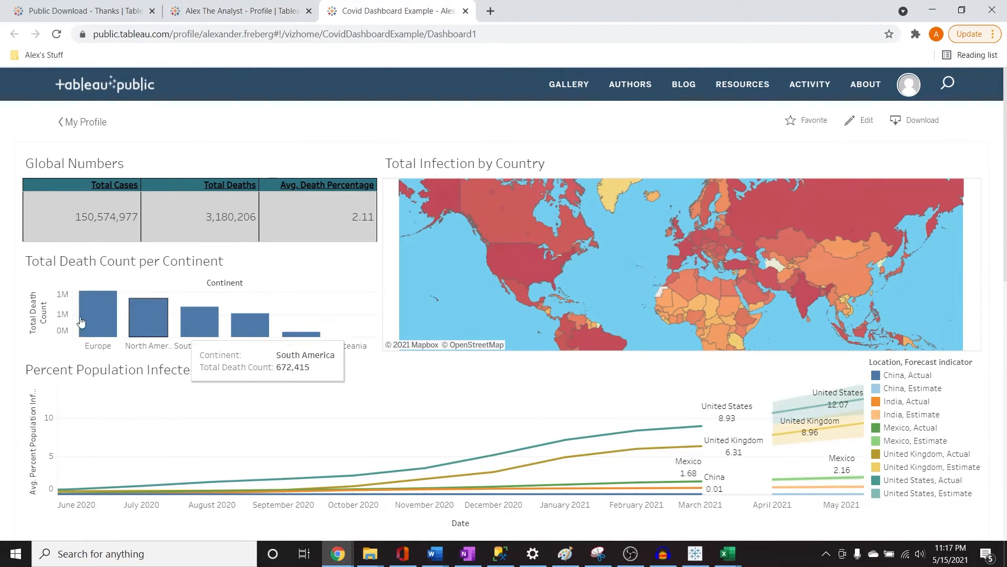
{"action": "left_click", "coordinate": [930, 9]}
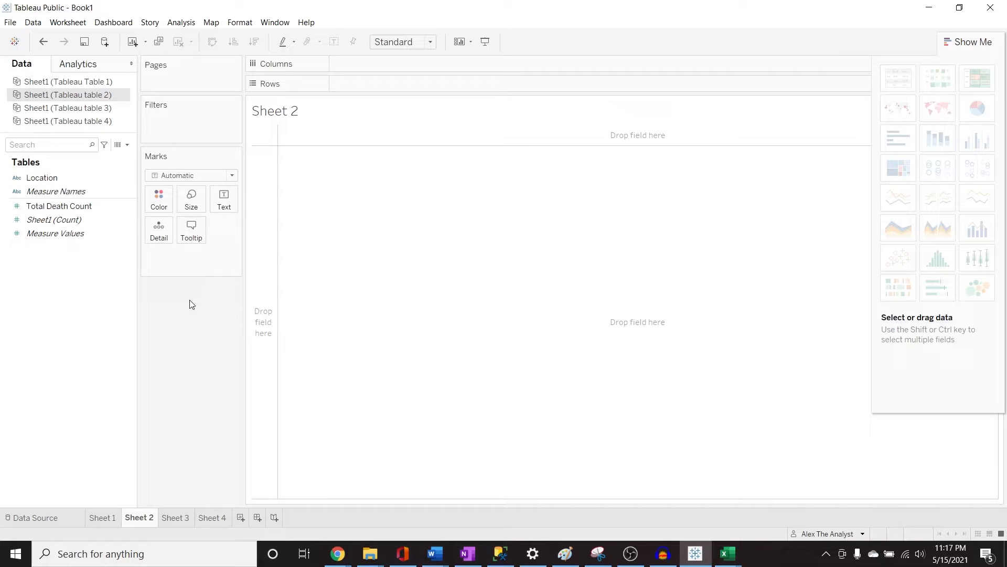
Step: Build a bar chart on Sheet 2 with Location in Columns and Total Death Count in Rows, widening the columns for the full continent names
{"action": "left_click", "coordinate": [57, 175]}
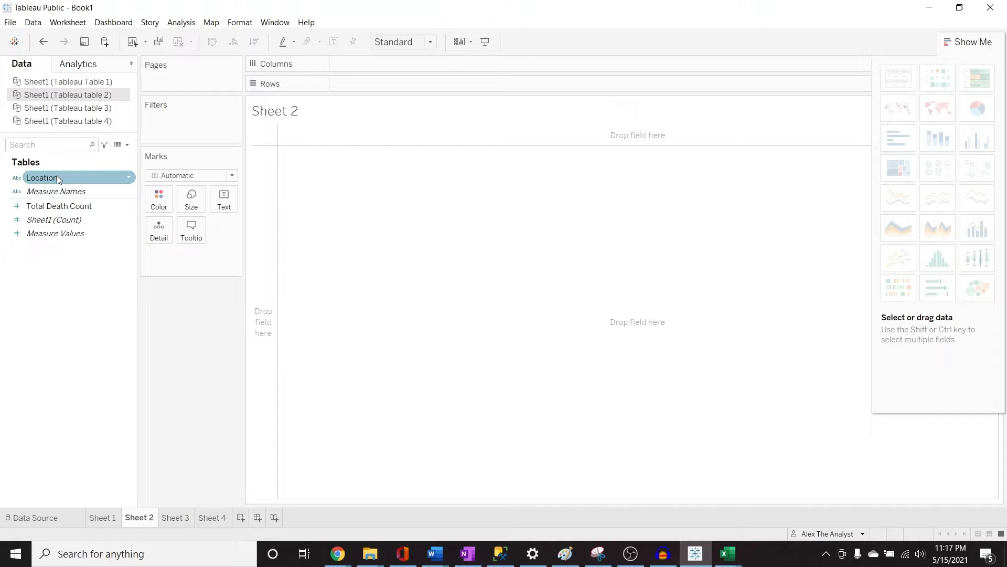
{"action": "left_click_drag", "start_coordinate": [56, 175], "coordinate": [395, 132]}
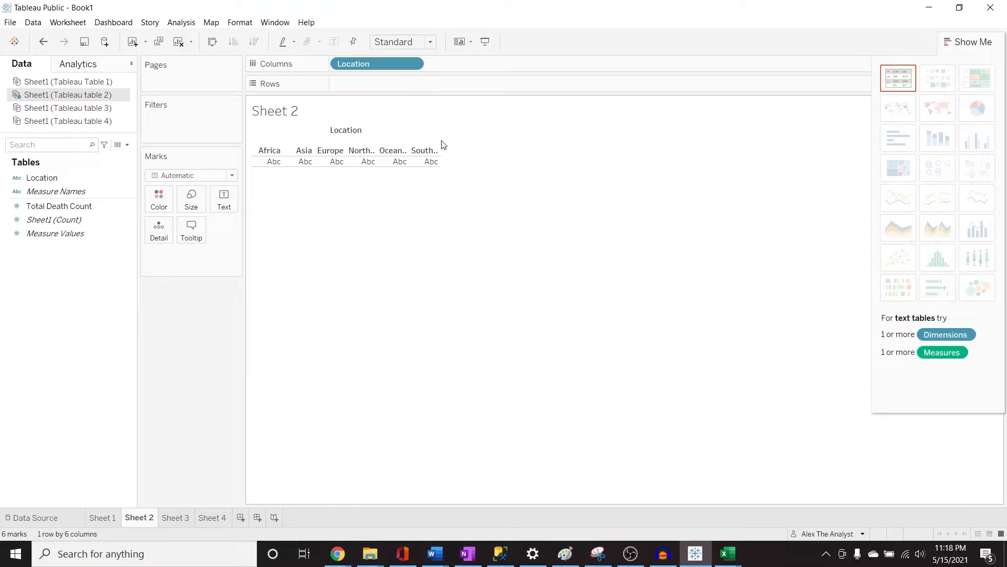
{"action": "left_click_drag", "start_coordinate": [439, 141], "coordinate": [515, 143]}
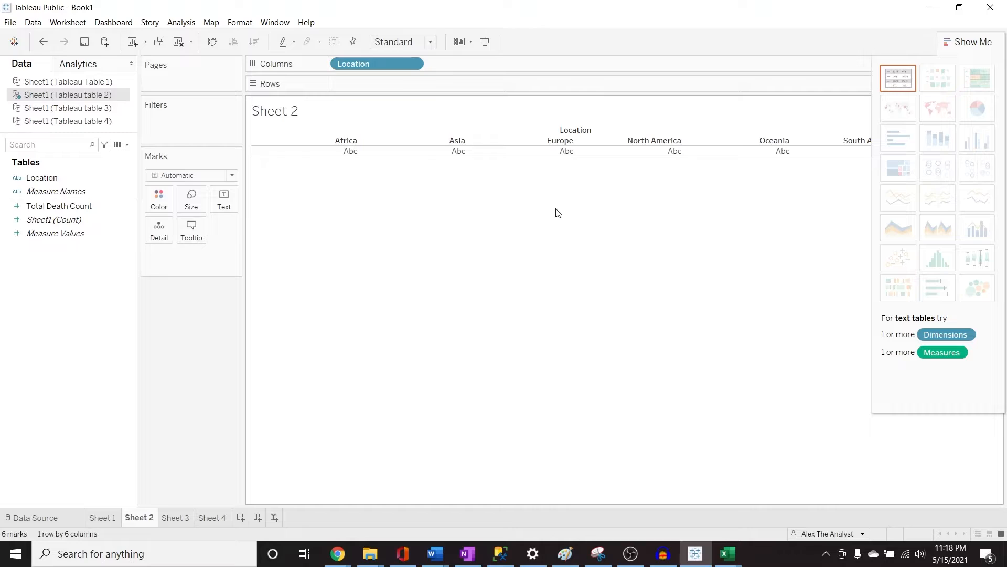
{"action": "key", "text": "ctrl+z"}
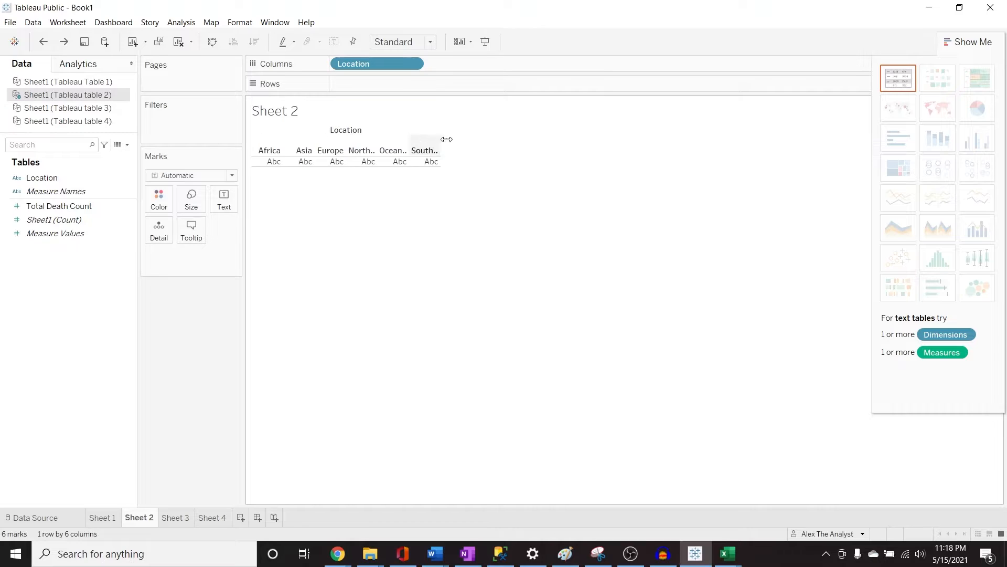
{"action": "left_click_drag", "start_coordinate": [443, 139], "coordinate": [487, 142]}
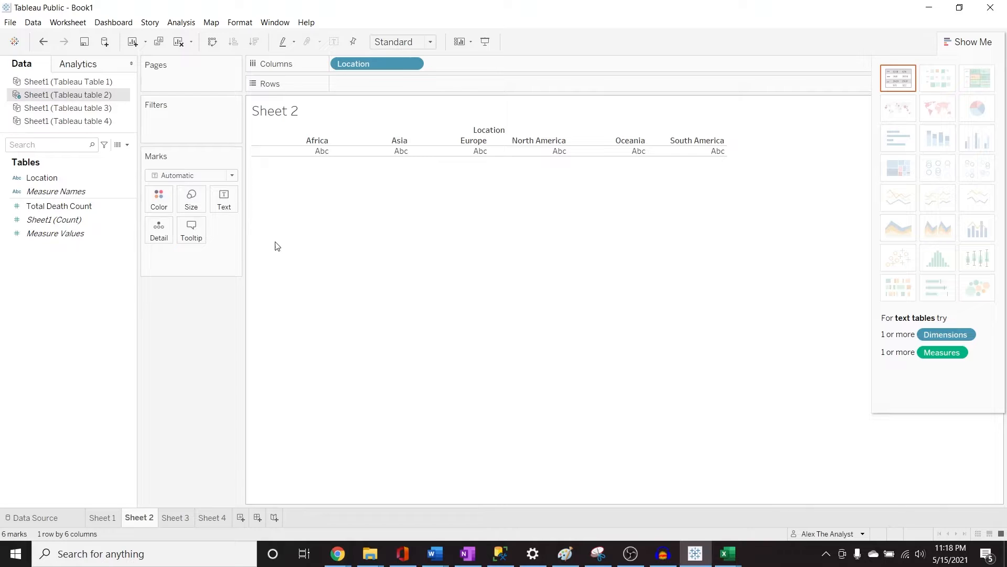
{"action": "left_click_drag", "start_coordinate": [93, 210], "coordinate": [394, 87]}
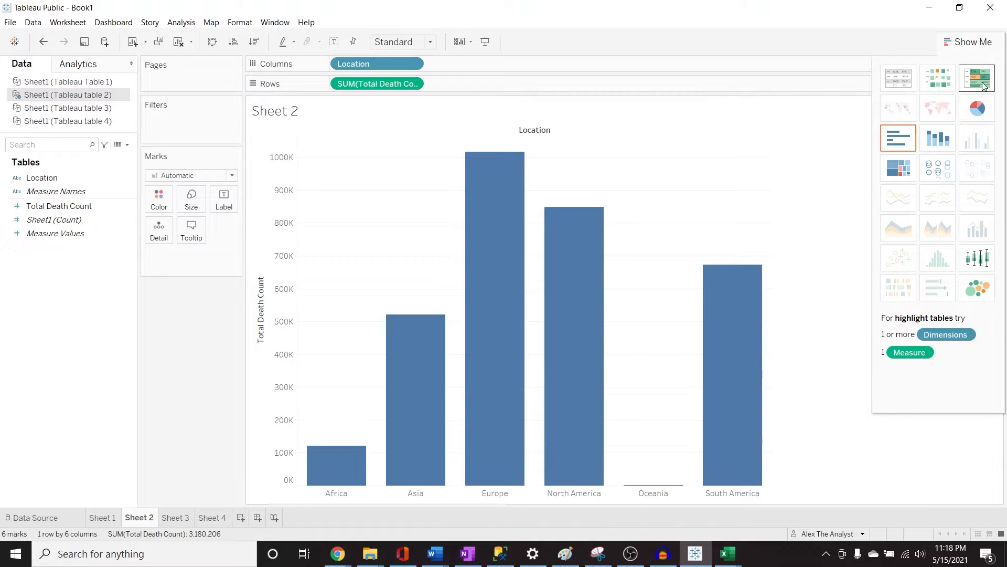
Step: Try the death count chart as a pie chart and as horizontal bars, undo both changes, and close the chart type suggestions
{"action": "left_click", "coordinate": [980, 110]}
{"action": "mouse_move", "coordinate": [297, 174]}
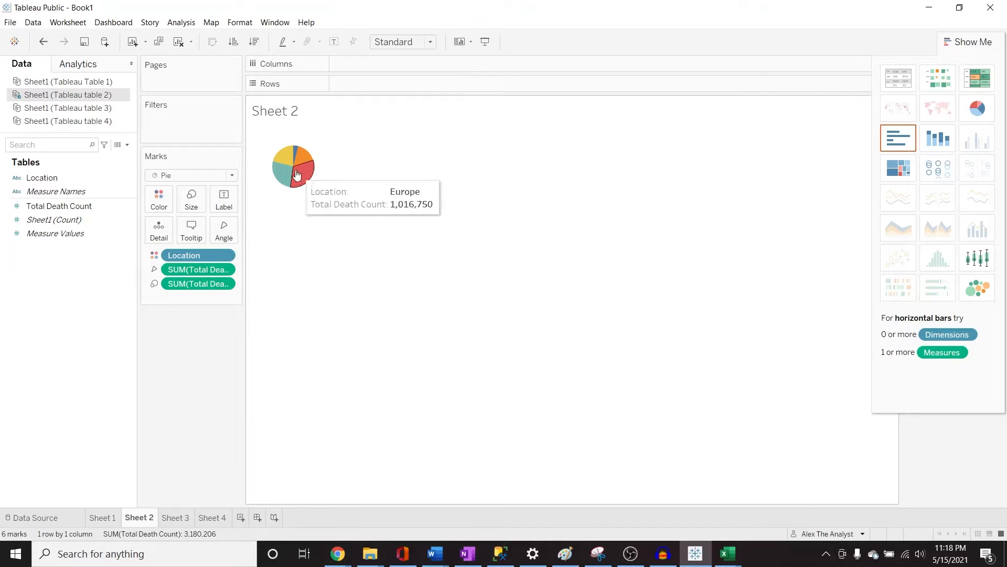
{"action": "left_click", "coordinate": [900, 140]}
{"action": "key", "text": "ctrl+z"}
{"action": "key", "text": "ctrl+z"}
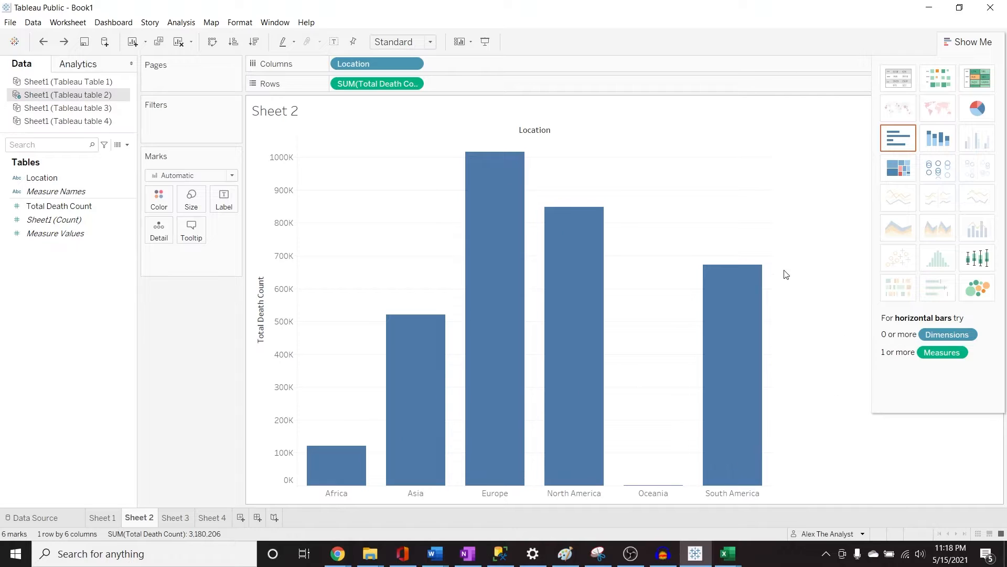
{"action": "left_click", "coordinate": [975, 43]}
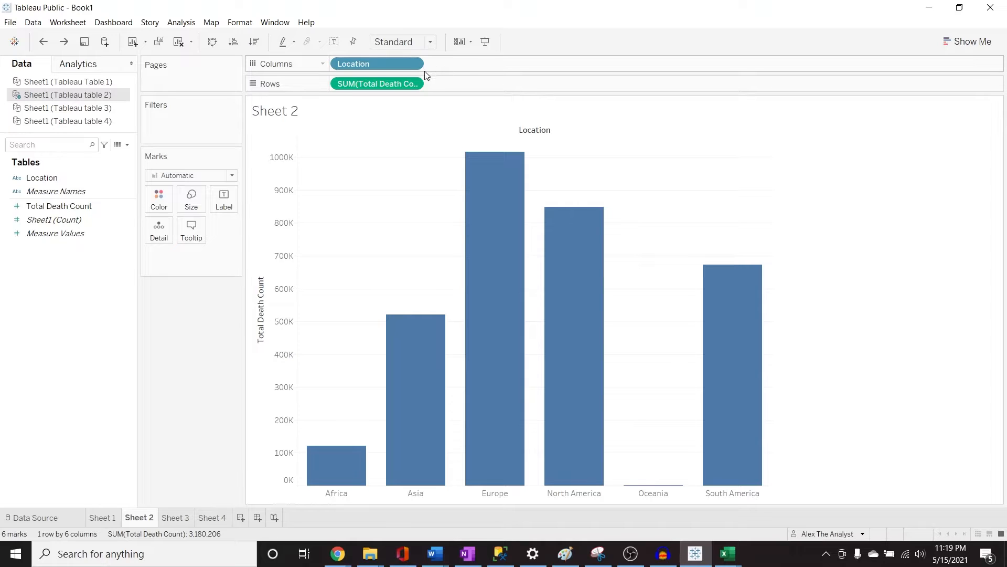
Step: Sort Location manually in the order Europe, North America, South America, Asia, Africa, Oceania
{"action": "left_click", "coordinate": [413, 63]}
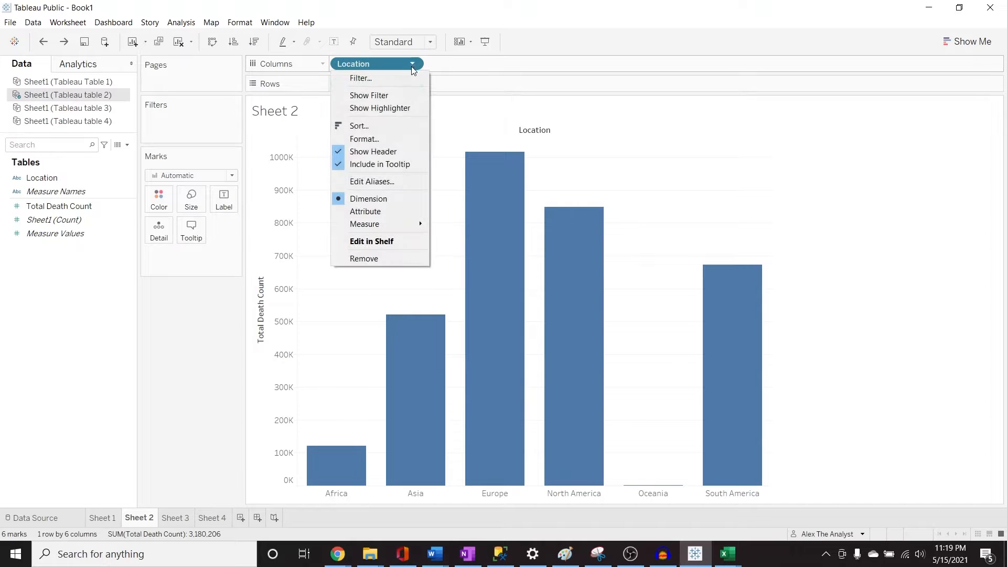
{"action": "left_click", "coordinate": [396, 126]}
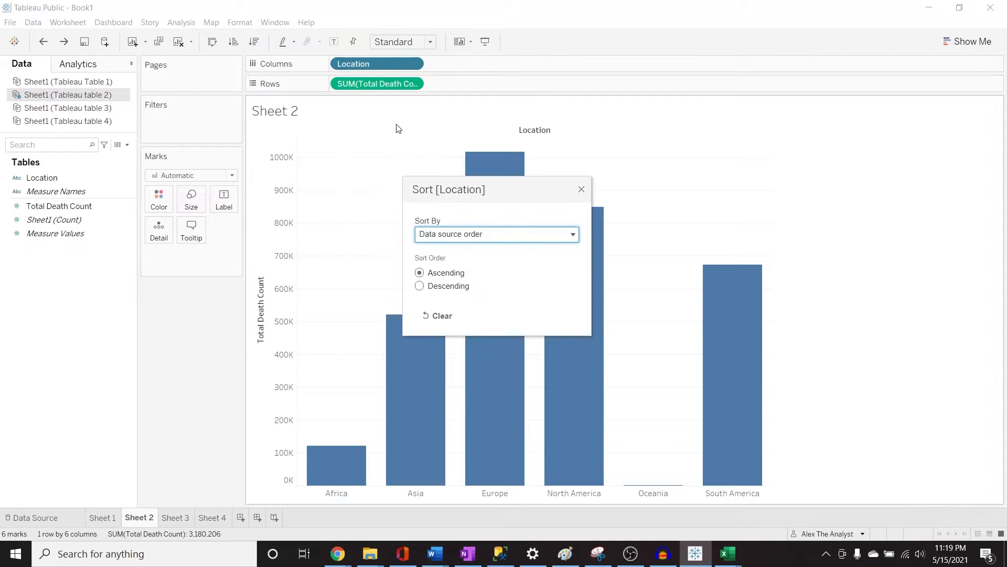
{"action": "left_click", "coordinate": [529, 239]}
{"action": "left_click", "coordinate": [528, 239]}
{"action": "left_click", "coordinate": [529, 239]}
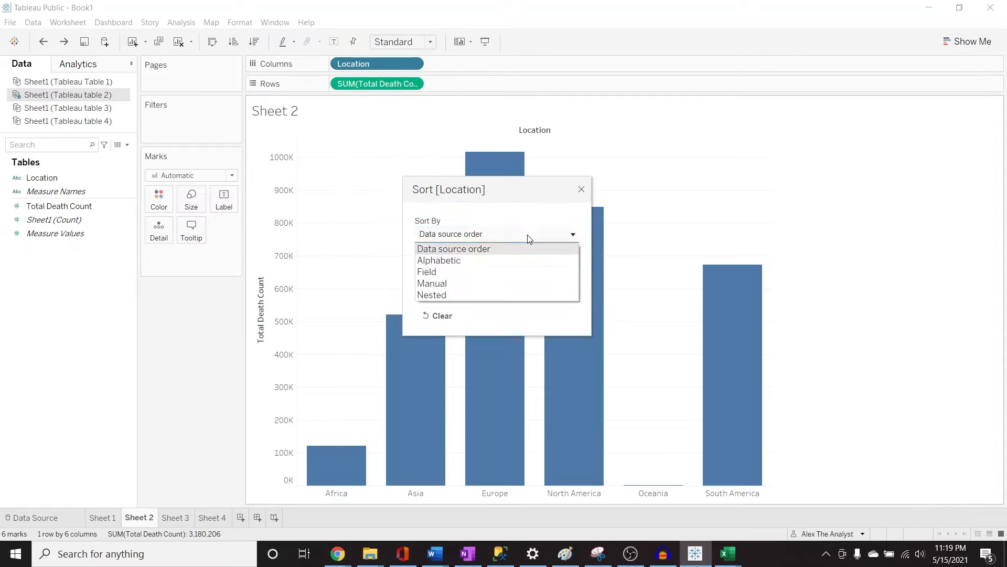
{"action": "left_click", "coordinate": [525, 288]}
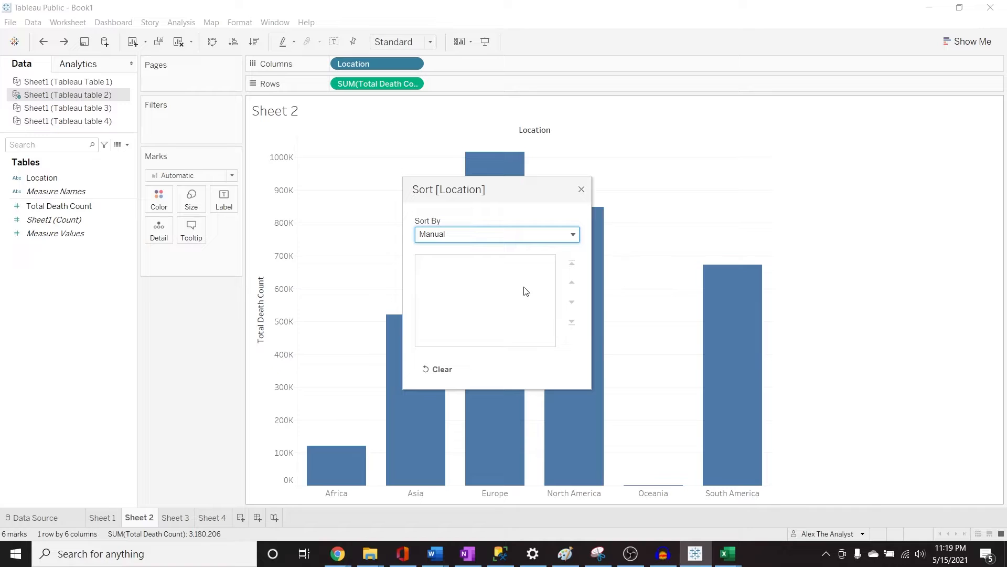
{"action": "left_click_drag", "start_coordinate": [523, 197], "coordinate": [908, 139]}
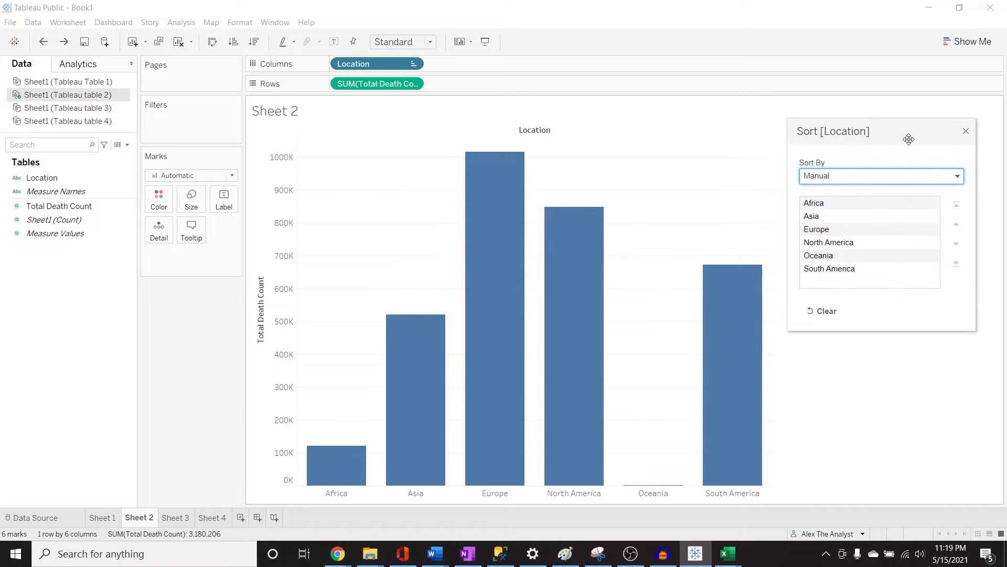
{"action": "left_click_drag", "start_coordinate": [846, 230], "coordinate": [859, 205]}
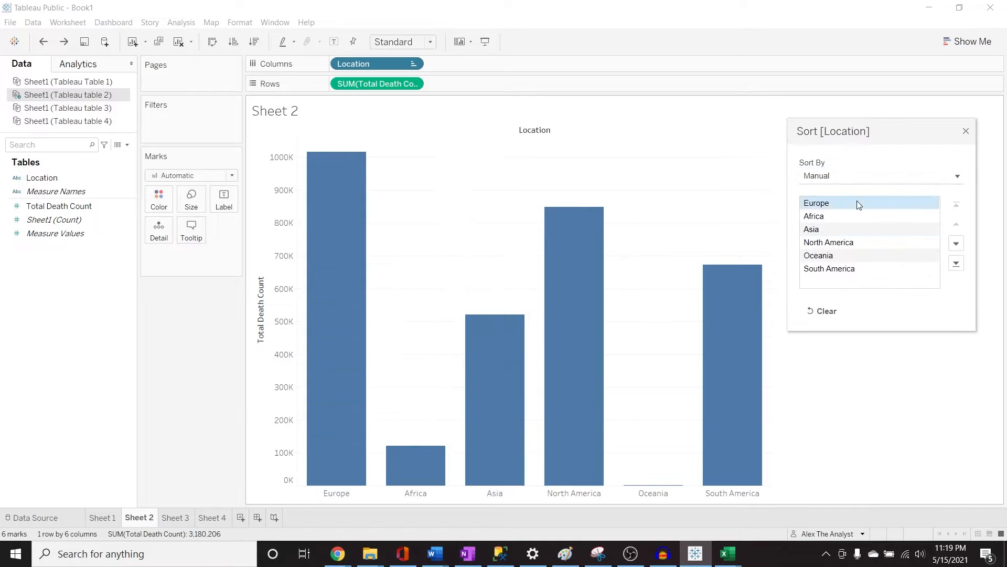
{"action": "left_click", "coordinate": [861, 248]}
{"action": "mouse_move", "coordinate": [860, 248]}
{"action": "left_mouse_down"}
{"action": "mouse_move", "coordinate": [857, 212]}
{"action": "mouse_move", "coordinate": [857, 229]}
{"action": "left_mouse_up"}
{"action": "left_click_drag", "start_coordinate": [856, 272], "coordinate": [856, 224]}
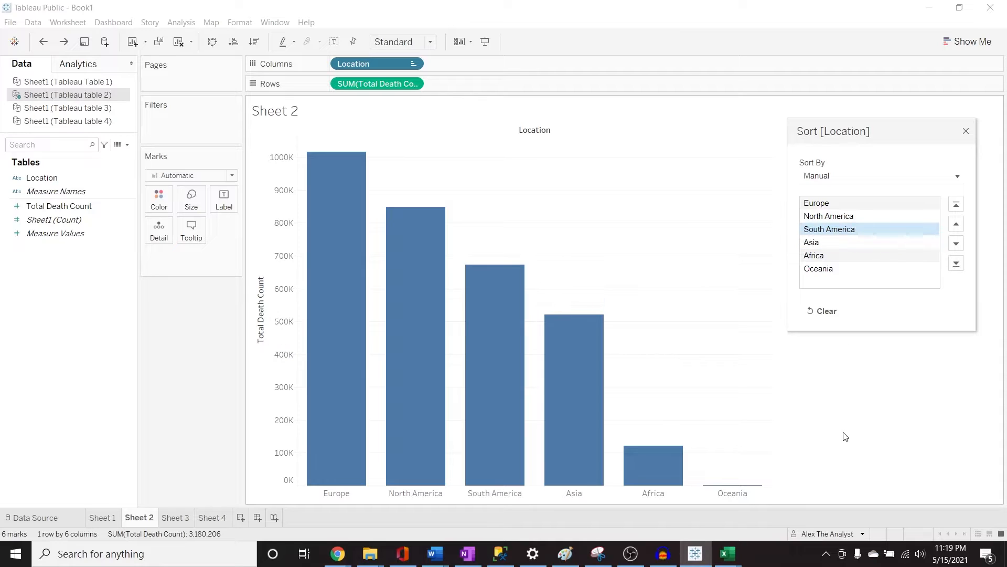
{"action": "left_click", "coordinate": [966, 131]}
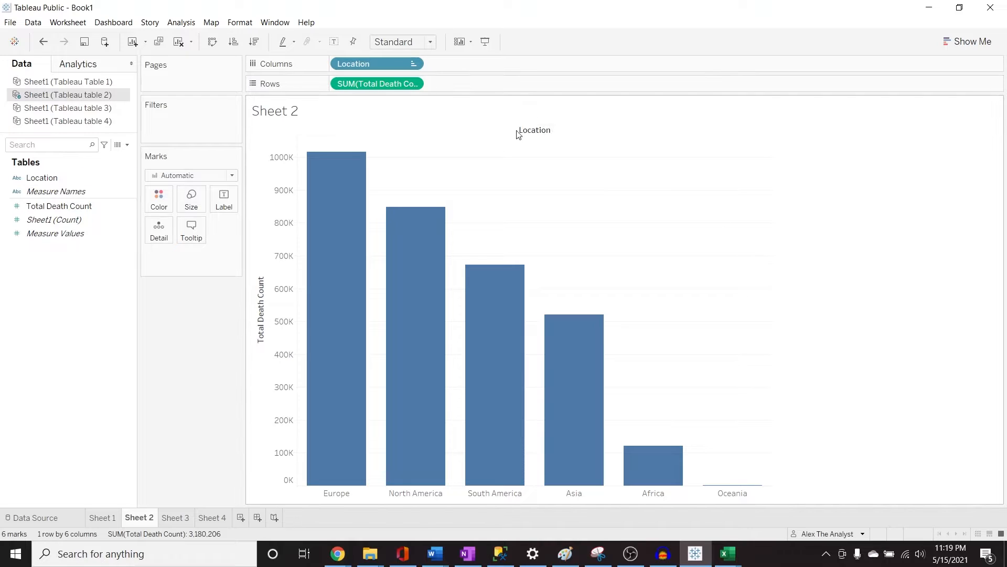
{"action": "left_click", "coordinate": [414, 64]}
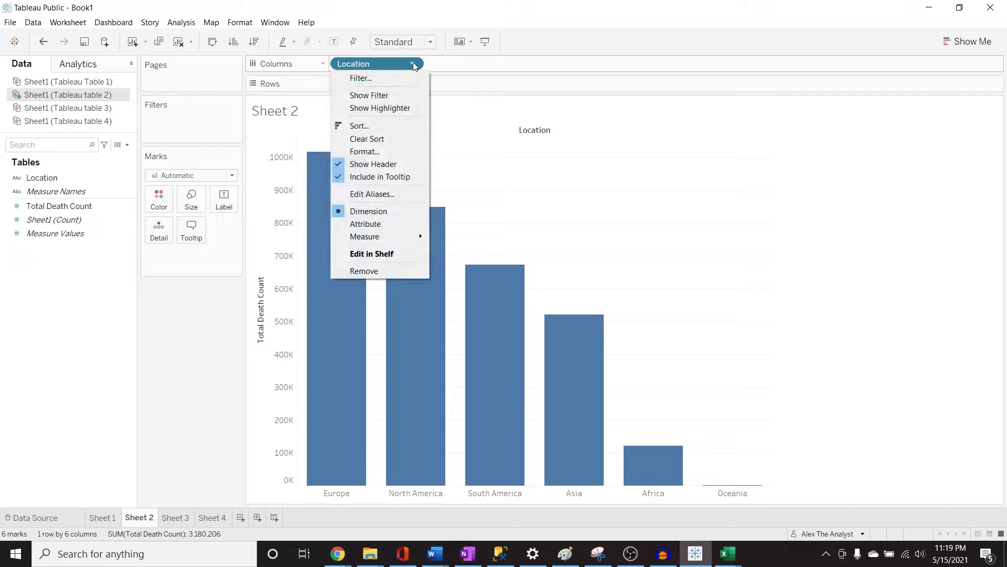
{"action": "left_click", "coordinate": [405, 151]}
{"action": "left_click", "coordinate": [131, 63]}
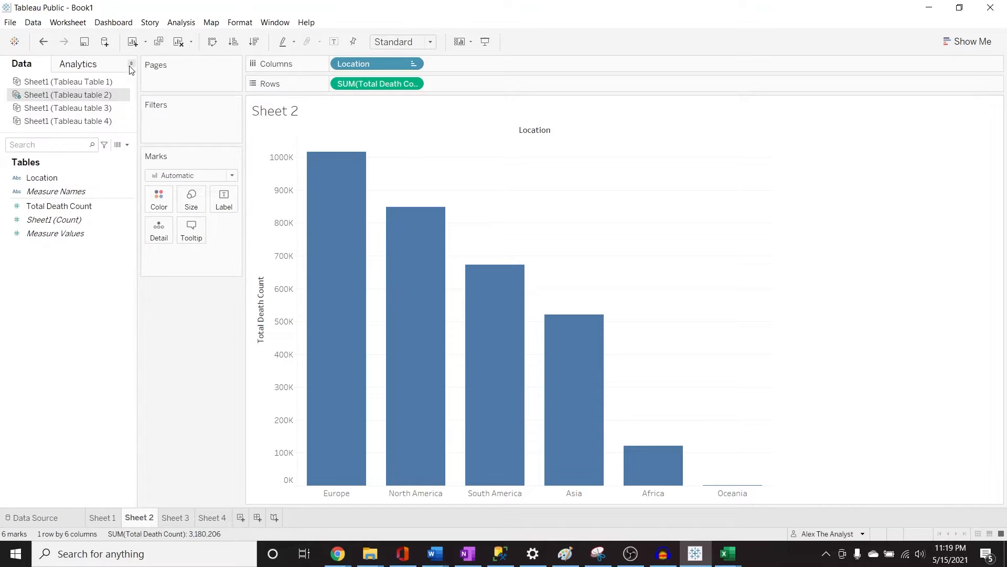
Step: Rename the Location field of the second table to Continent
{"action": "left_click", "coordinate": [130, 177]}
{"action": "right_click", "coordinate": [130, 178]}
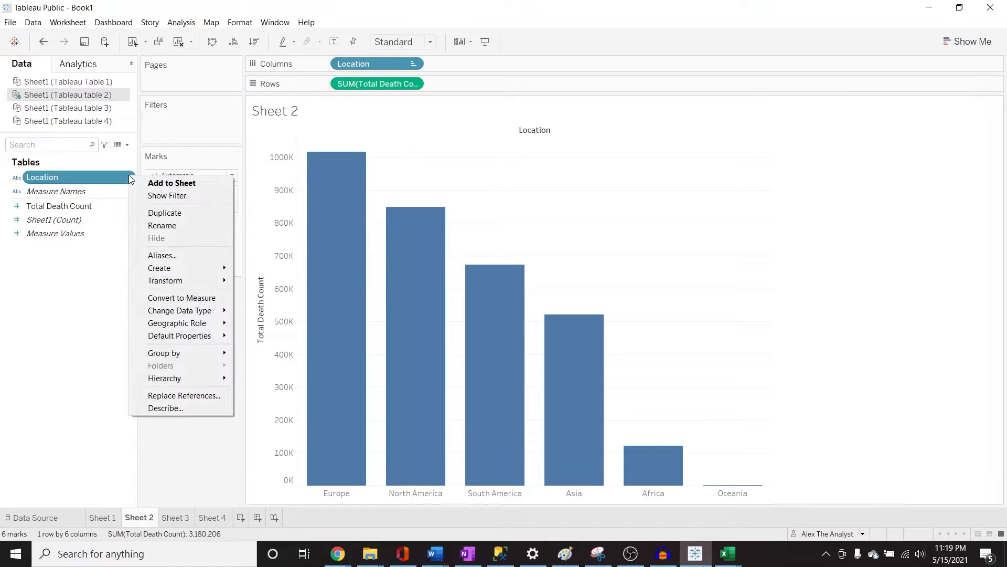
{"action": "left_click", "coordinate": [168, 226]}
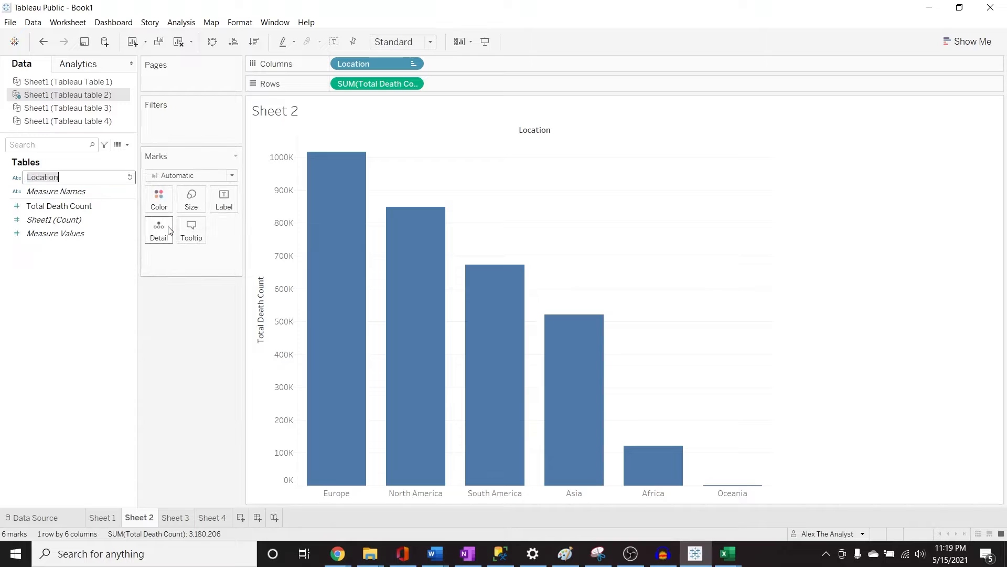
{"action": "type", "text": "Con"}
{"action": "key", "text": "Return"}
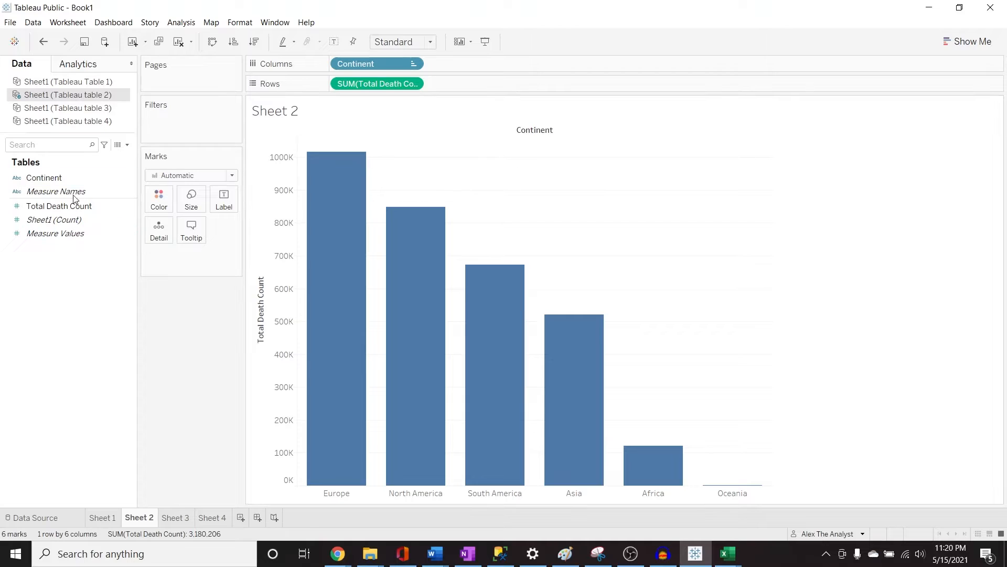
Step: Color the death count bars by Continent so each continent has its own color
{"action": "left_click_drag", "start_coordinate": [65, 172], "coordinate": [198, 260]}
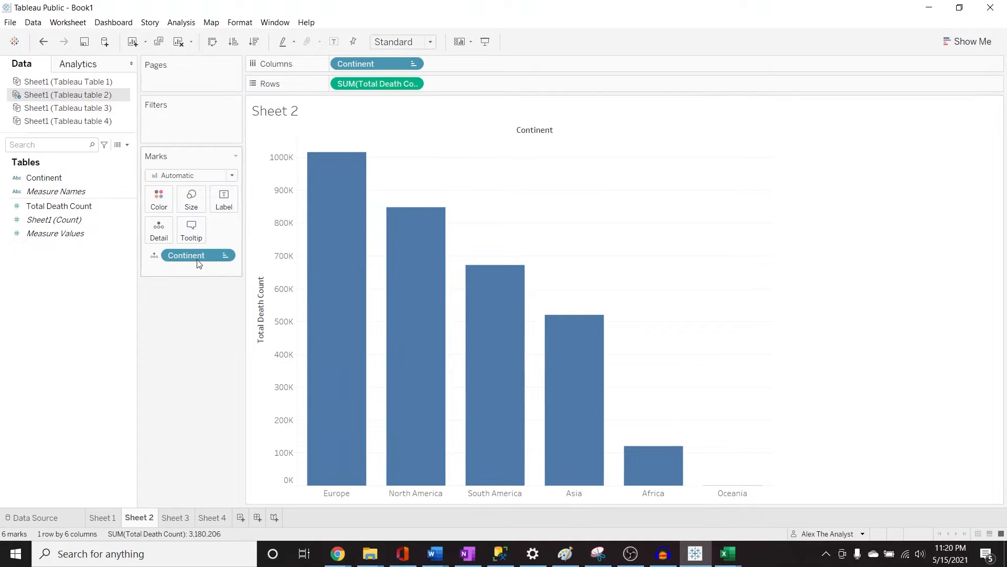
{"action": "left_click", "coordinate": [170, 207]}
{"action": "left_click", "coordinate": [151, 315]}
{"action": "left_click", "coordinate": [155, 256]}
{"action": "left_click", "coordinate": [157, 270]}
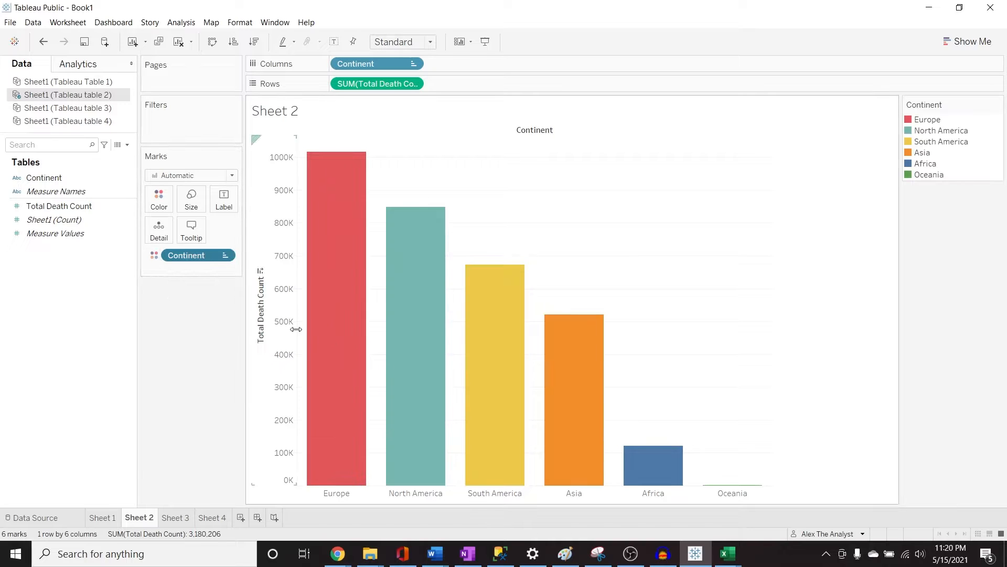
Step: Reduce the mark size so the continent bars are narrower, with wider gaps between them
{"action": "mouse_move", "coordinate": [510, 377]}
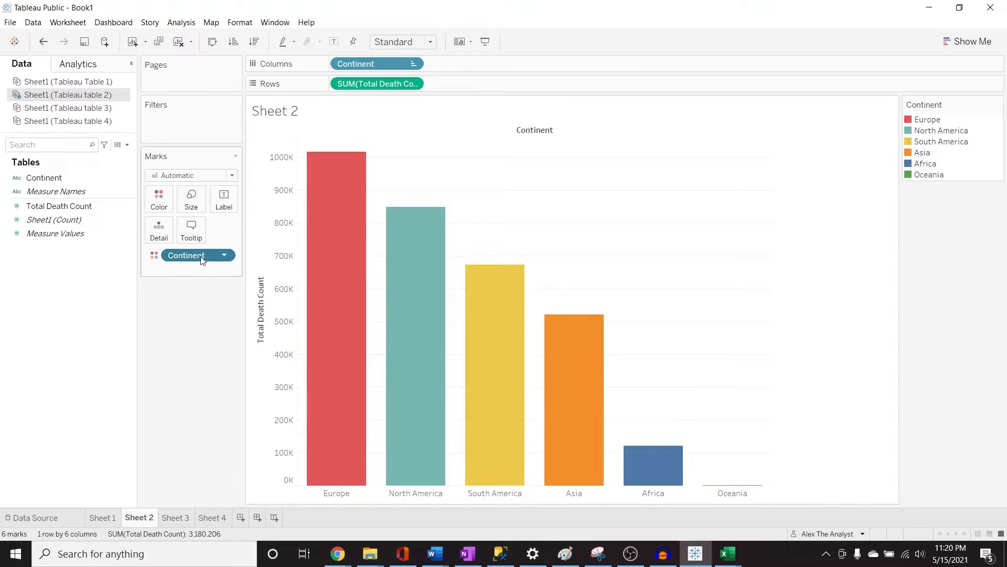
{"action": "left_click", "coordinate": [192, 200]}
{"action": "mouse_move", "coordinate": [249, 230]}
{"action": "left_mouse_down"}
{"action": "mouse_move", "coordinate": [211, 231]}
{"action": "mouse_move", "coordinate": [253, 231]}
{"action": "mouse_move", "coordinate": [240, 239]}
{"action": "left_mouse_up"}
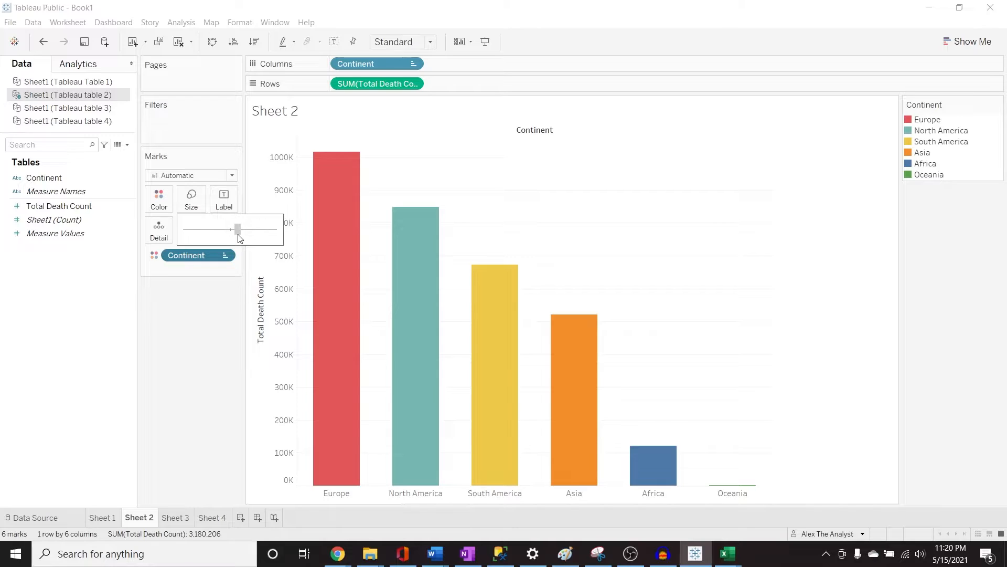
{"action": "left_click_drag", "start_coordinate": [238, 235], "coordinate": [233, 235]}
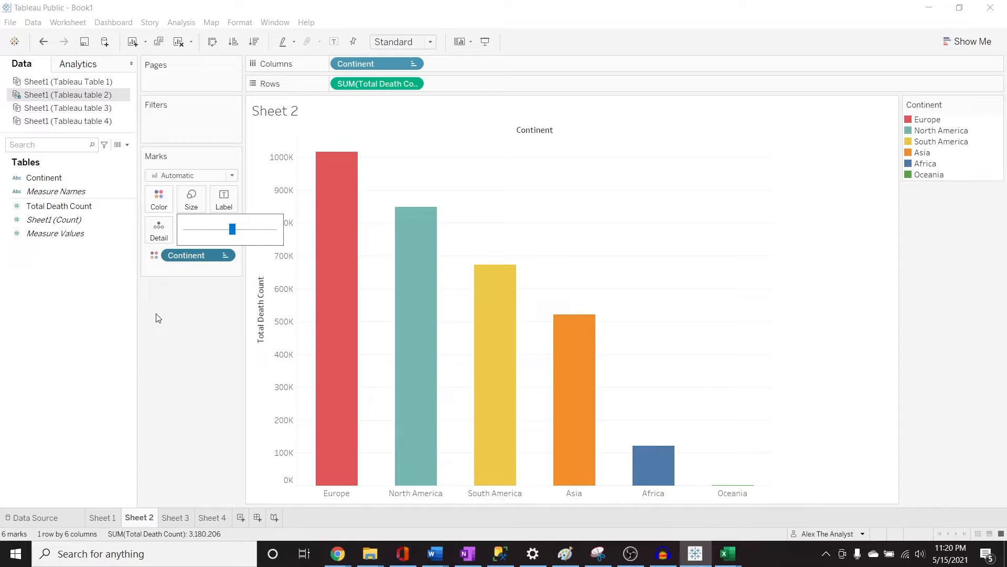
{"action": "left_click", "coordinate": [183, 271]}
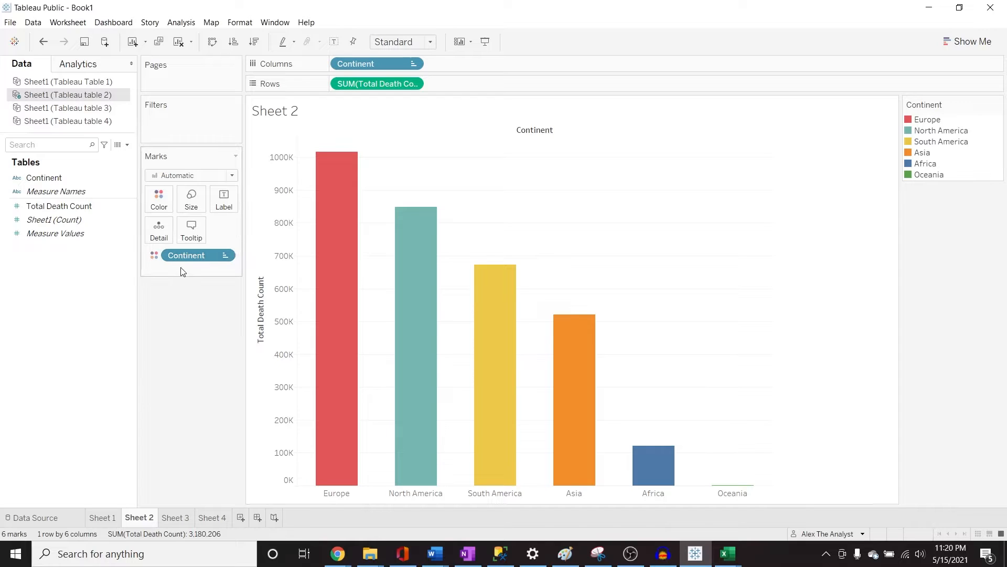
Step: Try to recolor the continent bars with the Orange palette
{"action": "left_click", "coordinate": [224, 257]}
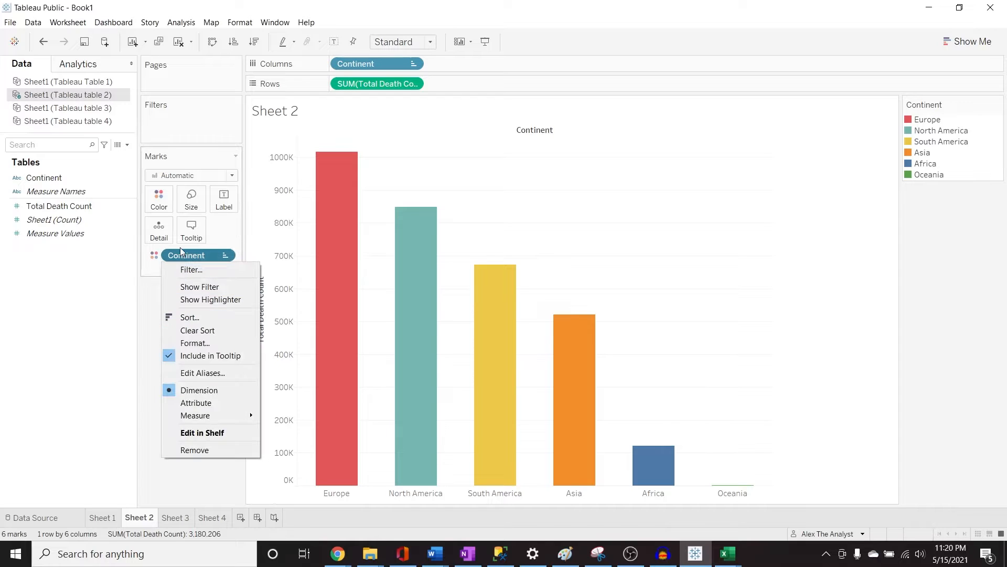
{"action": "left_click", "coordinate": [170, 203]}
{"action": "left_click", "coordinate": [192, 240]}
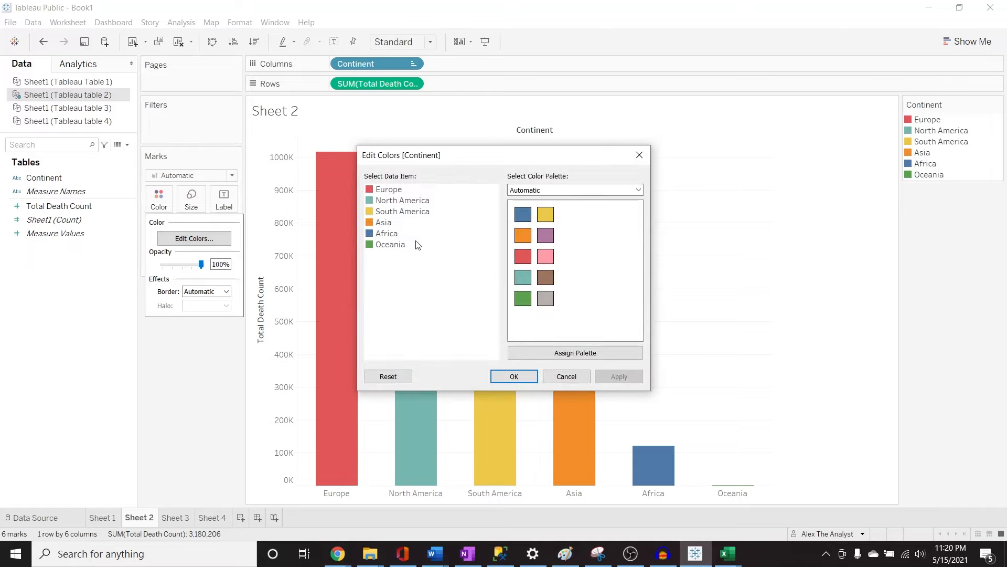
{"action": "left_click", "coordinate": [558, 190]}
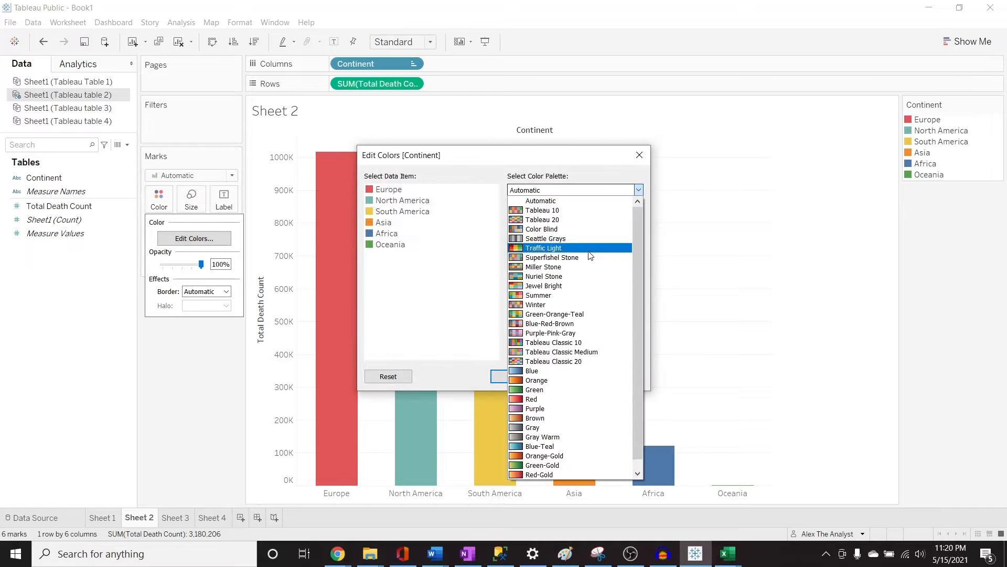
{"action": "left_click", "coordinate": [566, 380]}
{"action": "left_click", "coordinate": [514, 377]}
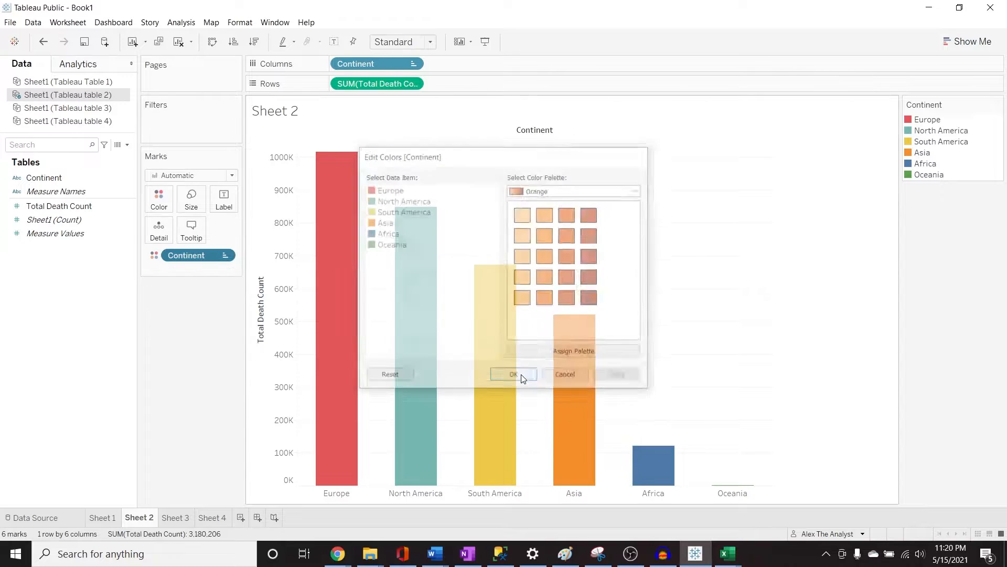
Step: Assign the Orange color palette to the Continent values and apply it to the bars
{"action": "left_click", "coordinate": [155, 196]}
{"action": "left_click", "coordinate": [204, 238]}
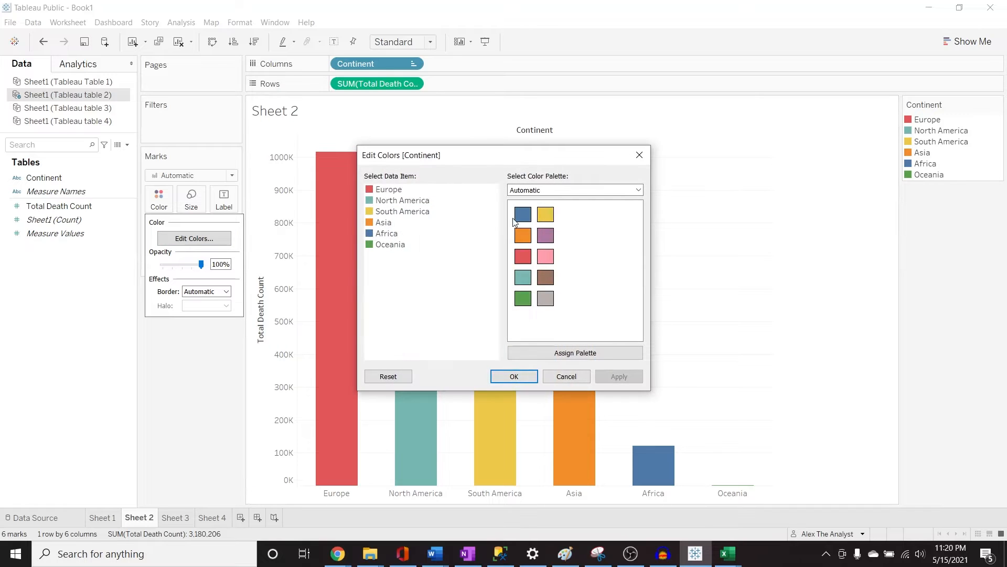
{"action": "left_click", "coordinate": [566, 191]}
{"action": "left_click", "coordinate": [566, 379]}
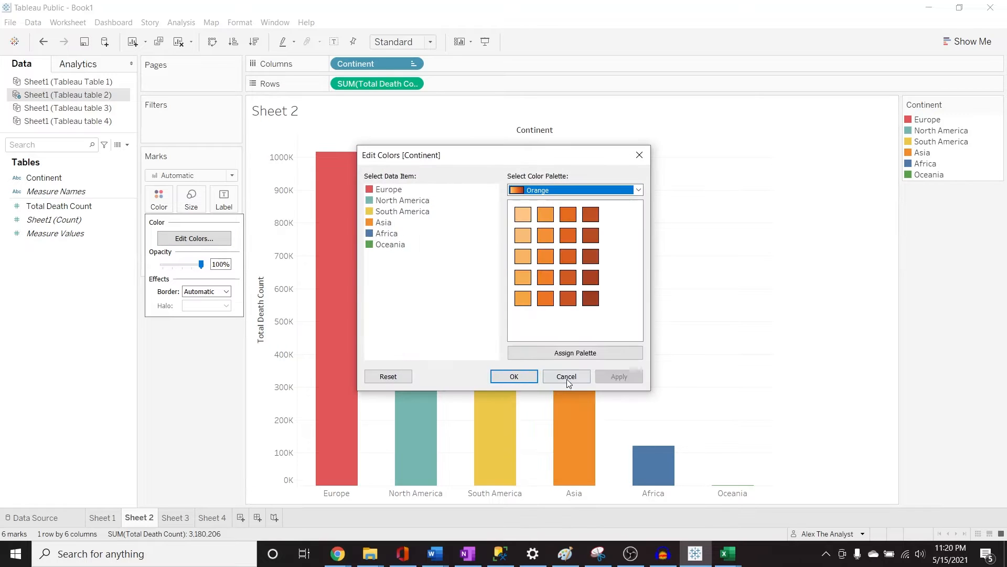
{"action": "left_click", "coordinate": [580, 352]}
{"action": "left_click", "coordinate": [619, 376]}
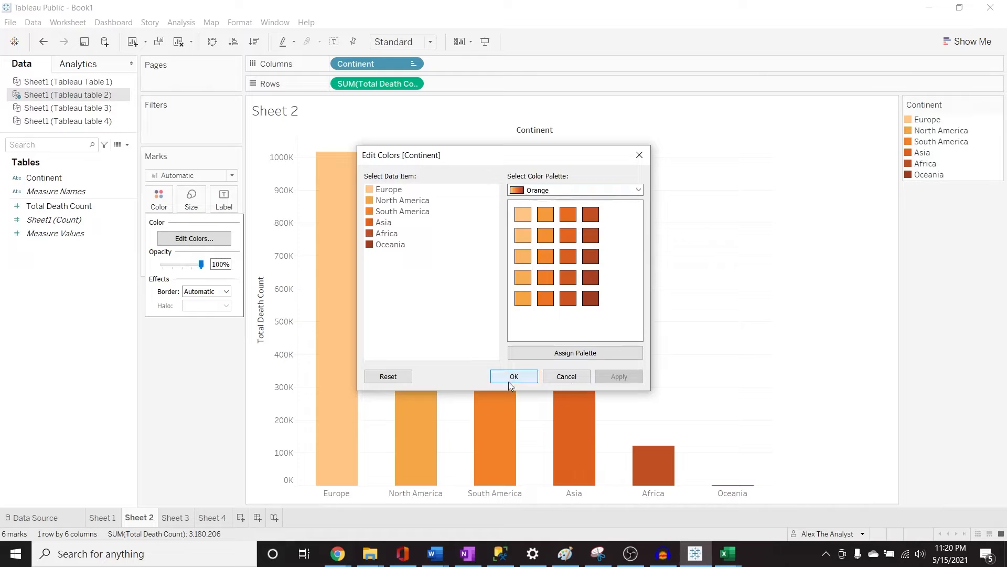
{"action": "left_click", "coordinate": [508, 381]}
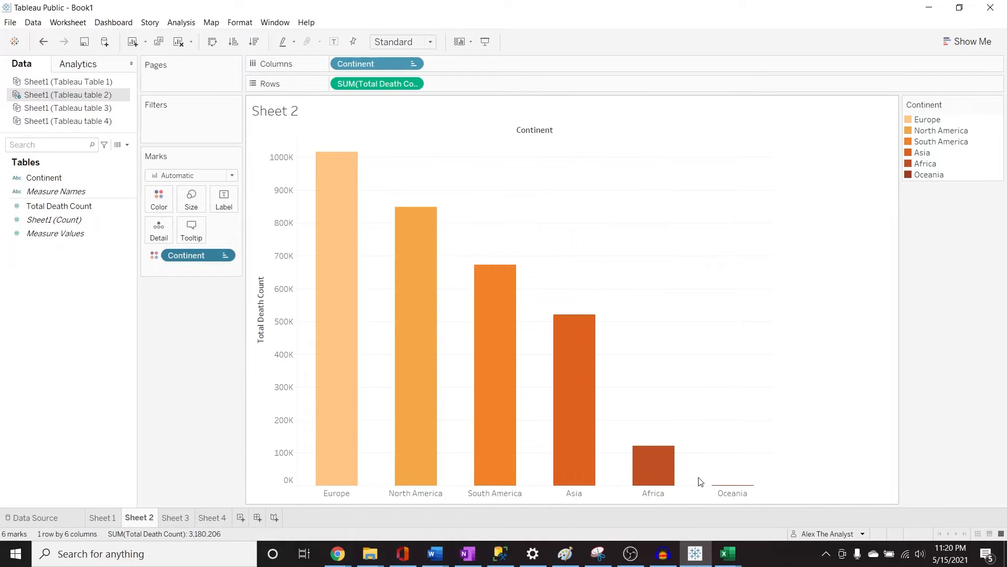
Step: Open the color assignments of the Continent field for editing again
{"action": "left_click", "coordinate": [158, 198]}
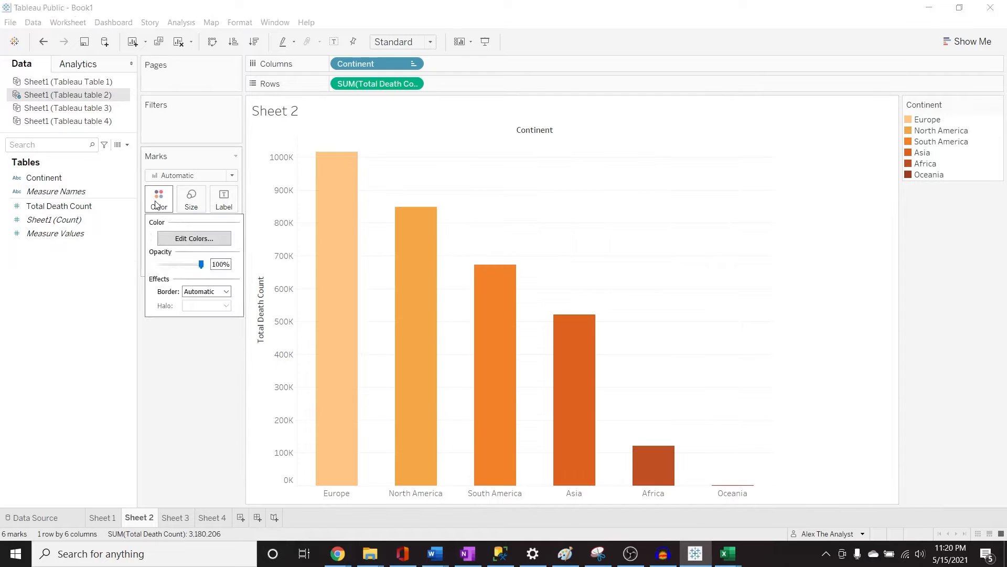
{"action": "left_click", "coordinate": [195, 238]}
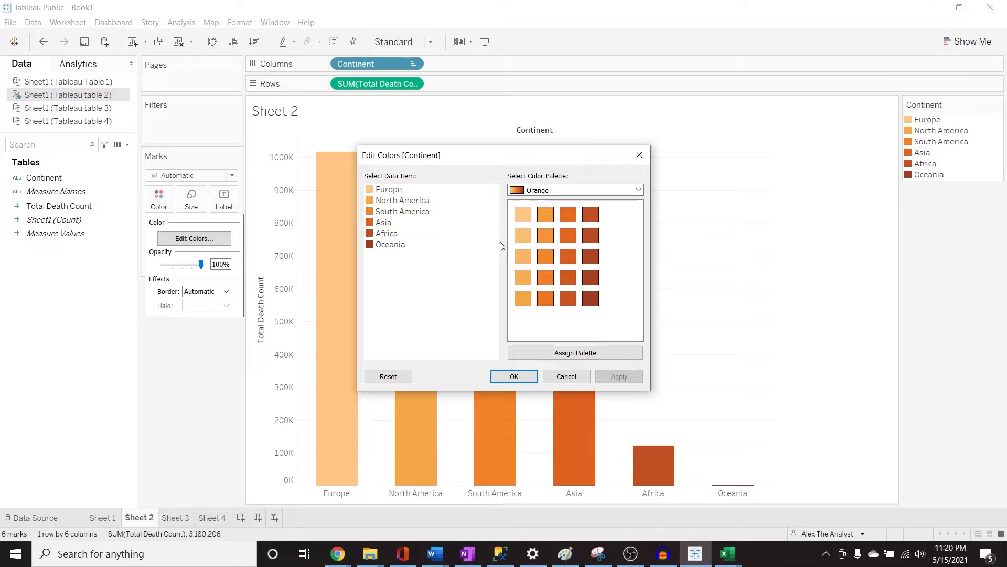
{"action": "left_click", "coordinate": [640, 153]}
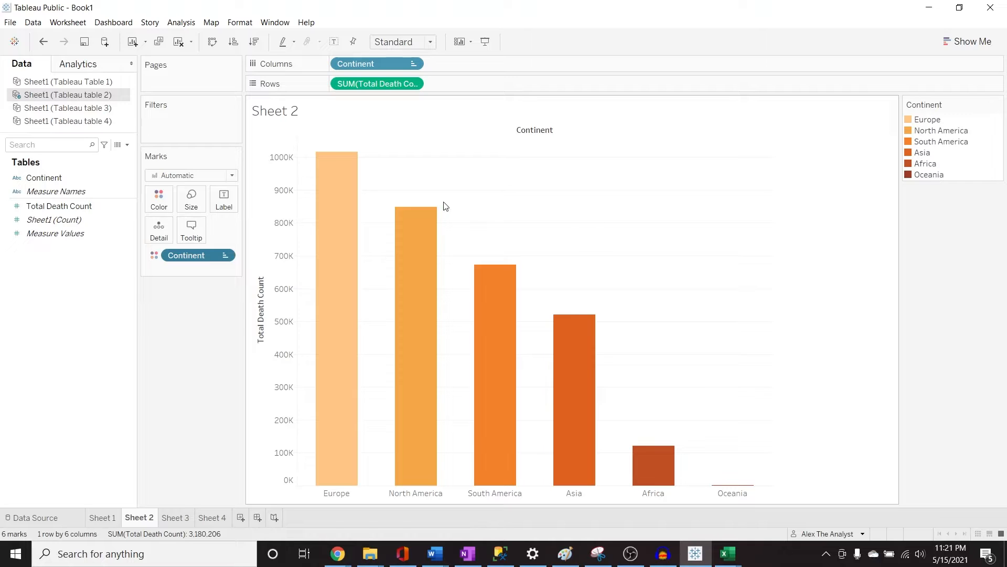
{"action": "left_click", "coordinate": [158, 200]}
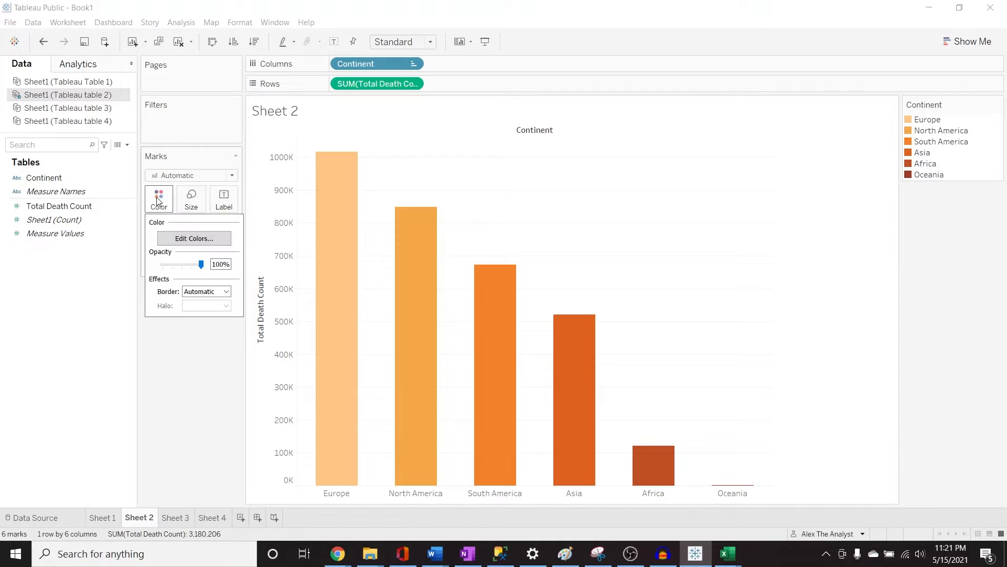
{"action": "left_click", "coordinate": [202, 237]}
{"action": "left_click", "coordinate": [638, 190]}
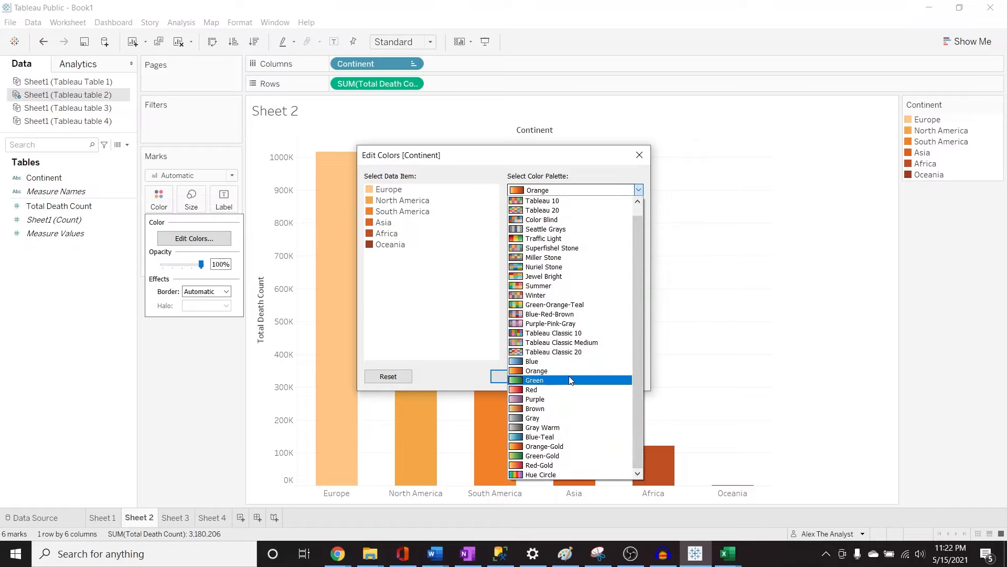
{"action": "left_click", "coordinate": [766, 251]}
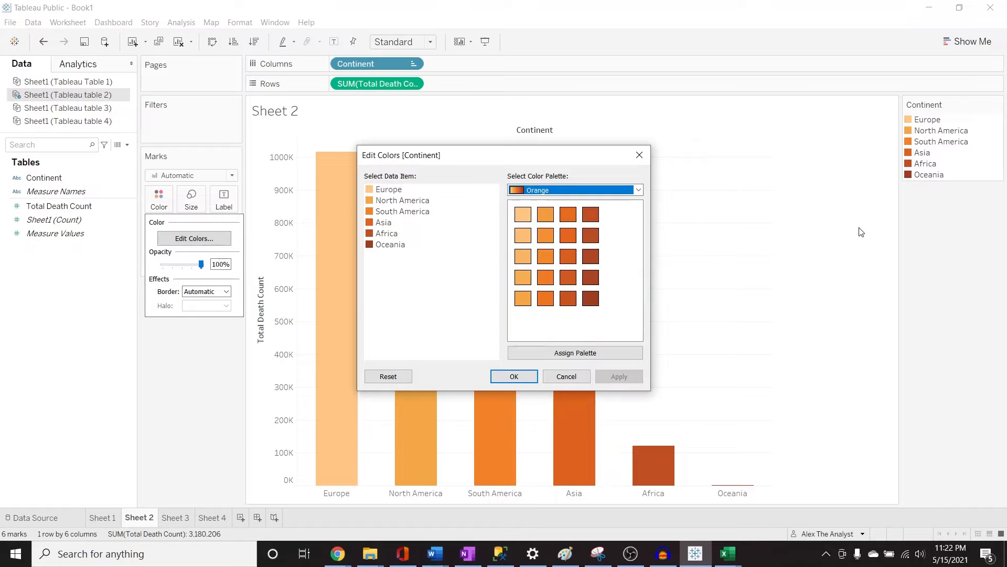
{"action": "left_click", "coordinate": [514, 377]}
Step: Undo the recent color palette, bar width and color-by-Continent changes on the Total Death Count bar chart
{"action": "key", "text": "ctrl+z"}
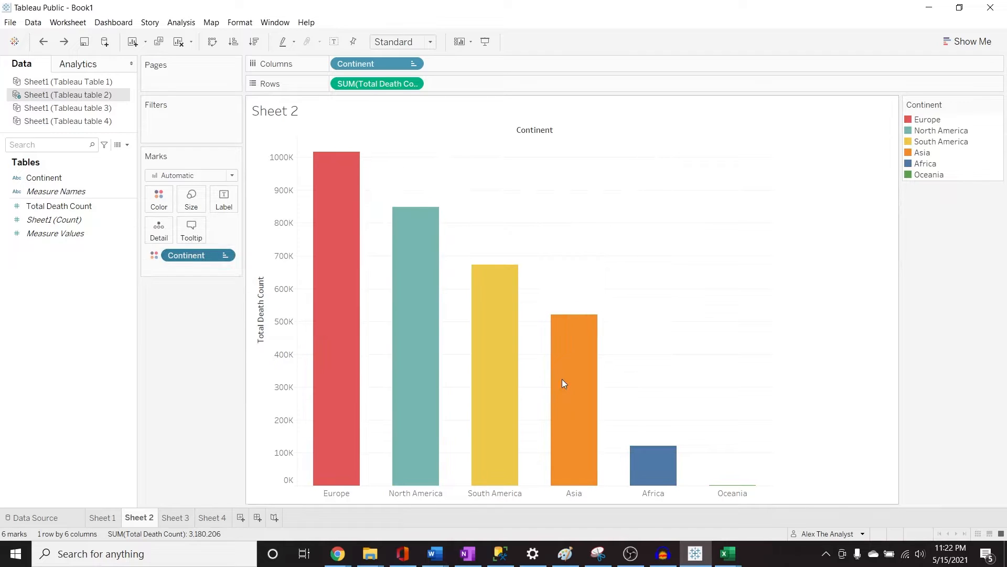
{"action": "key", "text": "ctrl+z"}
{"action": "key", "text": "ctrl+z"}
{"action": "key", "text": "ctrl+z"}
{"action": "key", "text": "ctrl+z"}
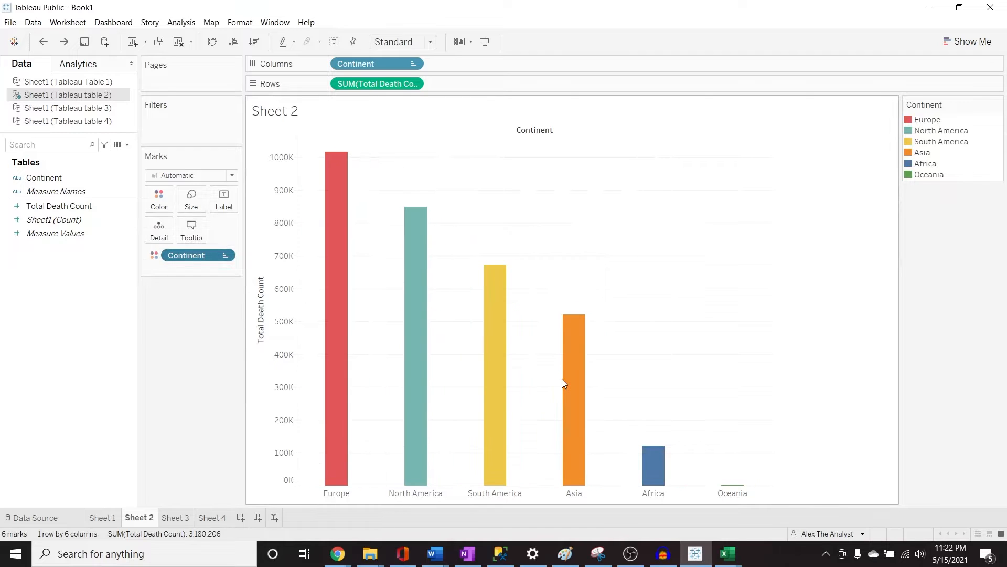
{"action": "key", "text": "ctrl+z"}
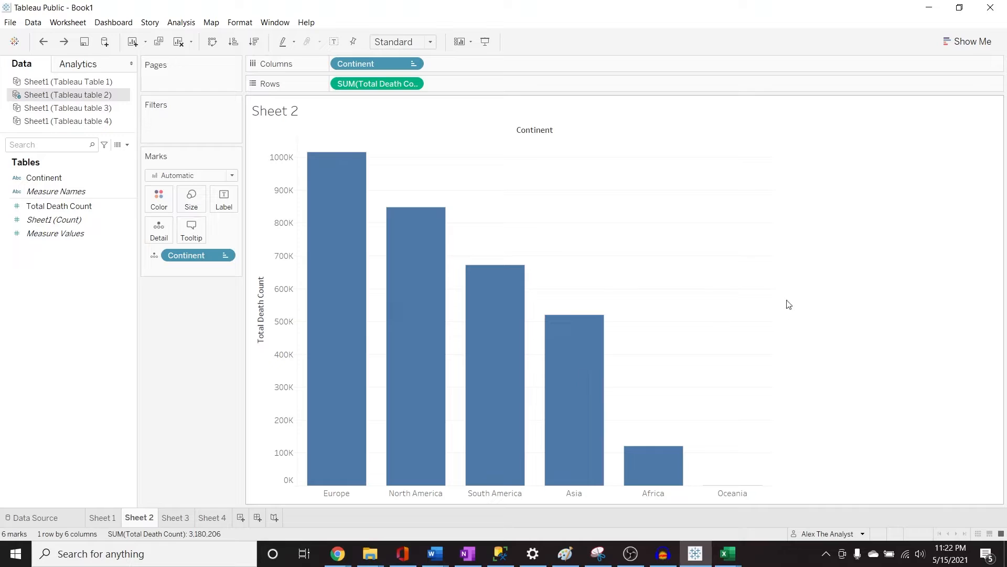
Step: Give the Total Death Count axis a fixed range ending at 1200000
{"action": "left_click", "coordinate": [974, 42]}
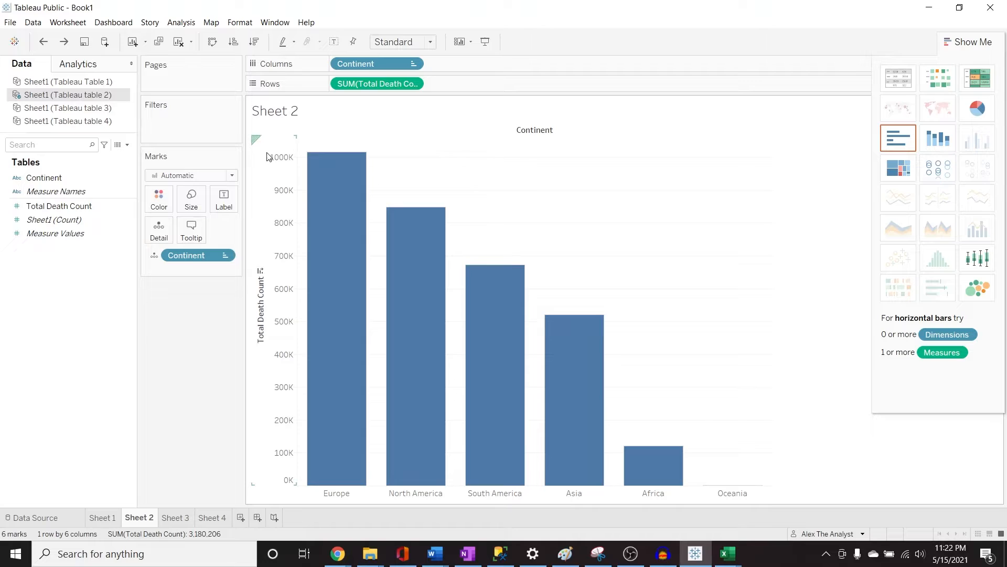
{"action": "double_click", "coordinate": [273, 175]}
{"action": "left_click_drag", "start_coordinate": [508, 55], "coordinate": [866, 52]}
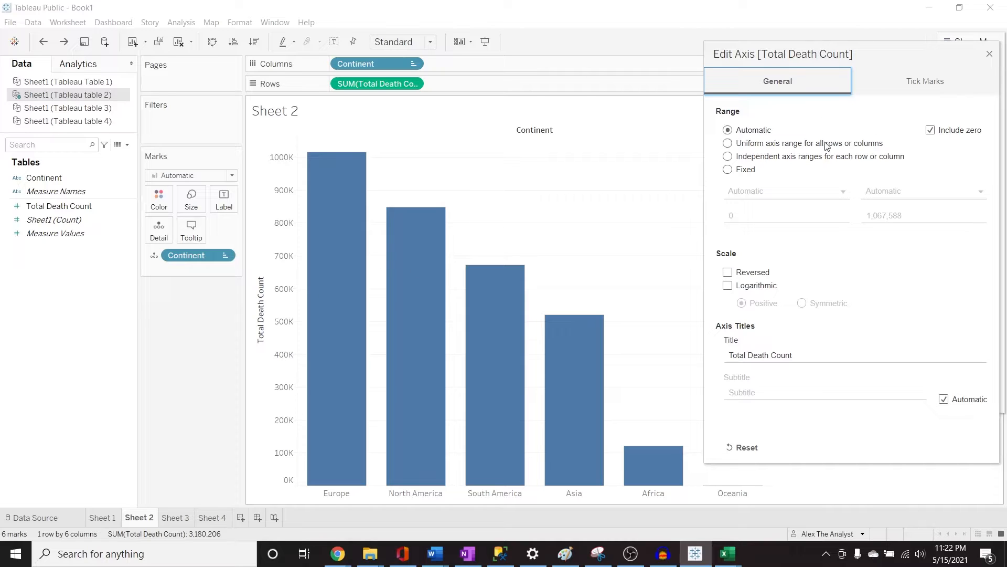
{"action": "left_click", "coordinate": [729, 174]}
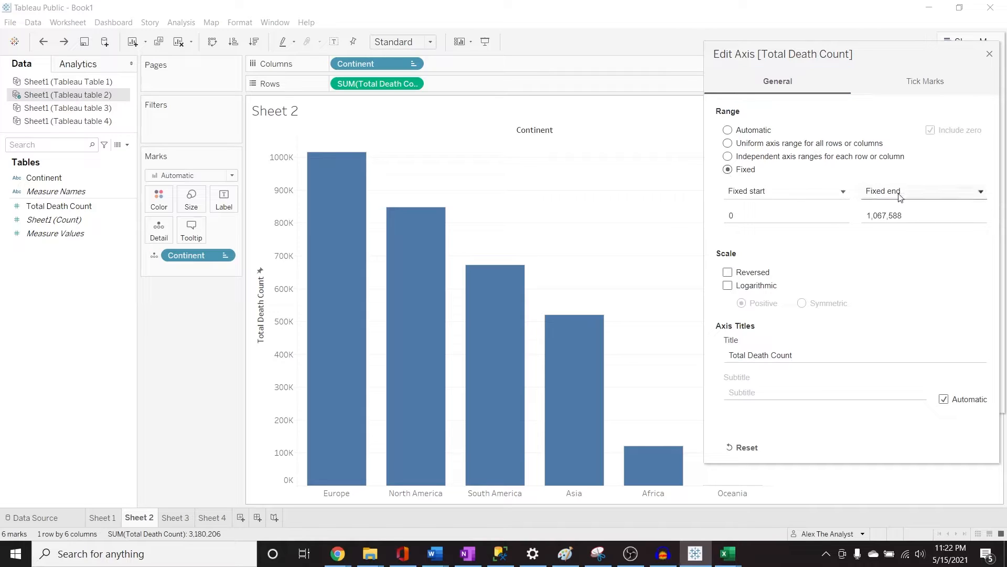
{"action": "left_click", "coordinate": [907, 212]}
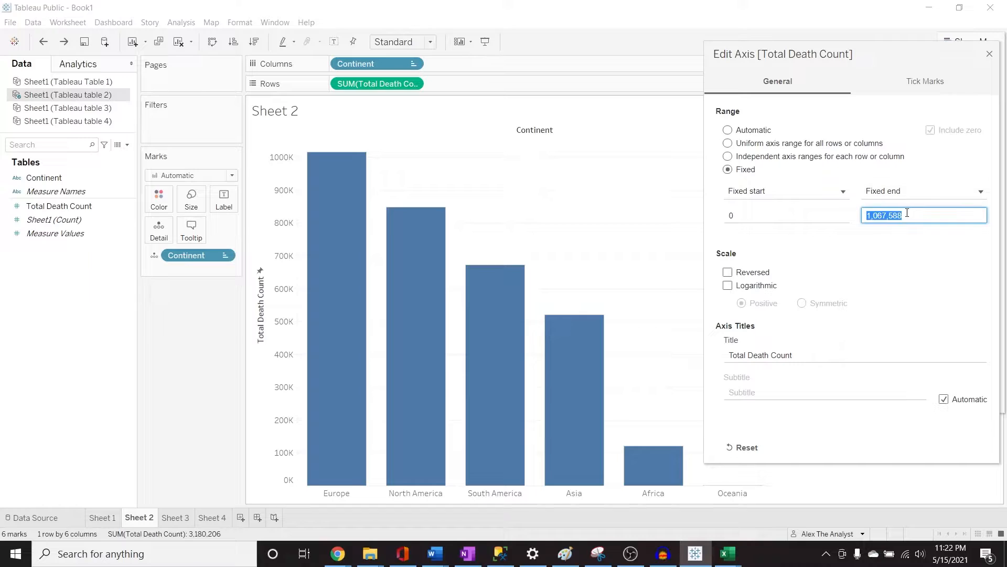
{"action": "type", "text": "1200000"}
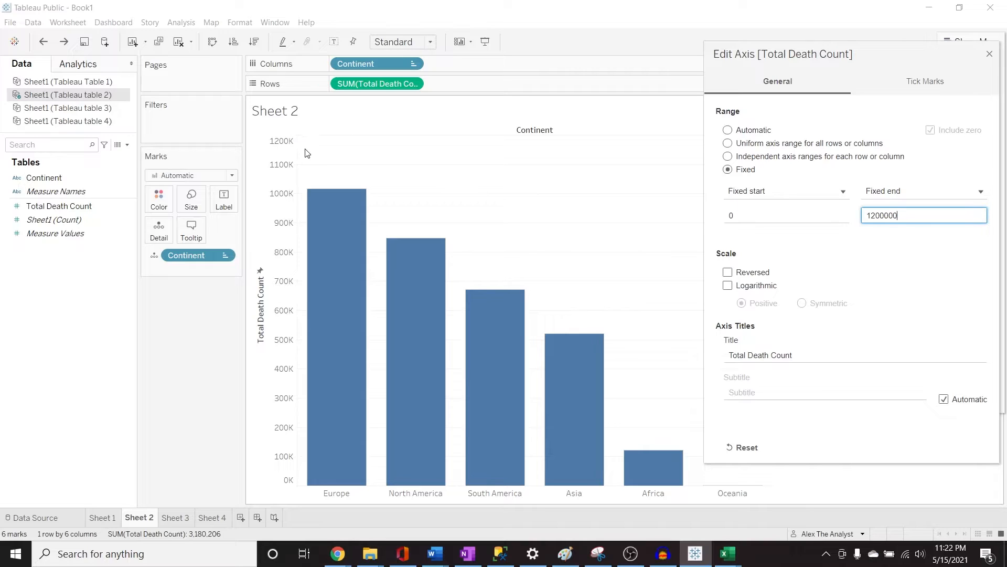
Step: Try no major tick marks on the Total Death Count axis, then fixed ones with a shortened tick interval of 1,000
{"action": "left_click", "coordinate": [877, 93]}
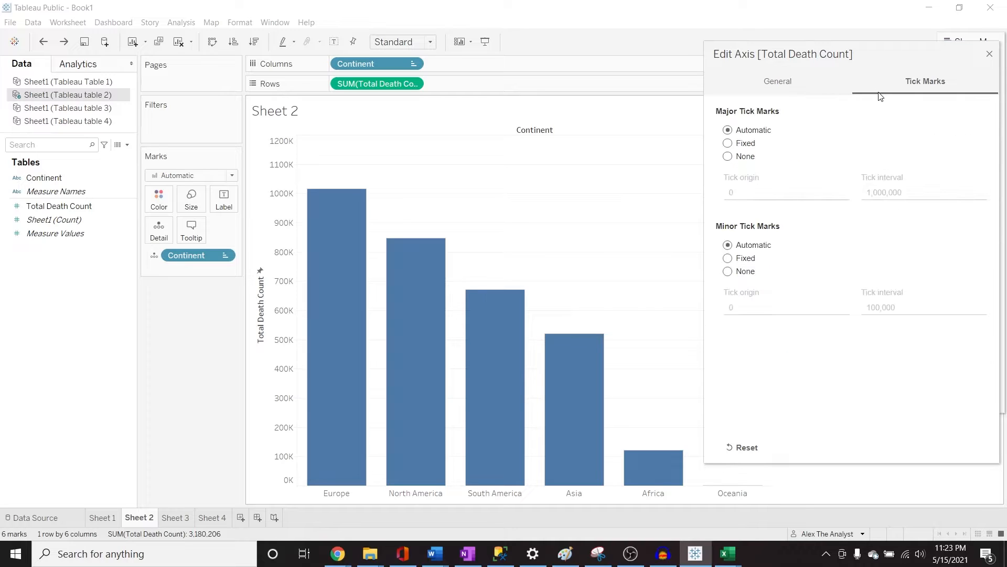
{"action": "left_click", "coordinate": [728, 157]}
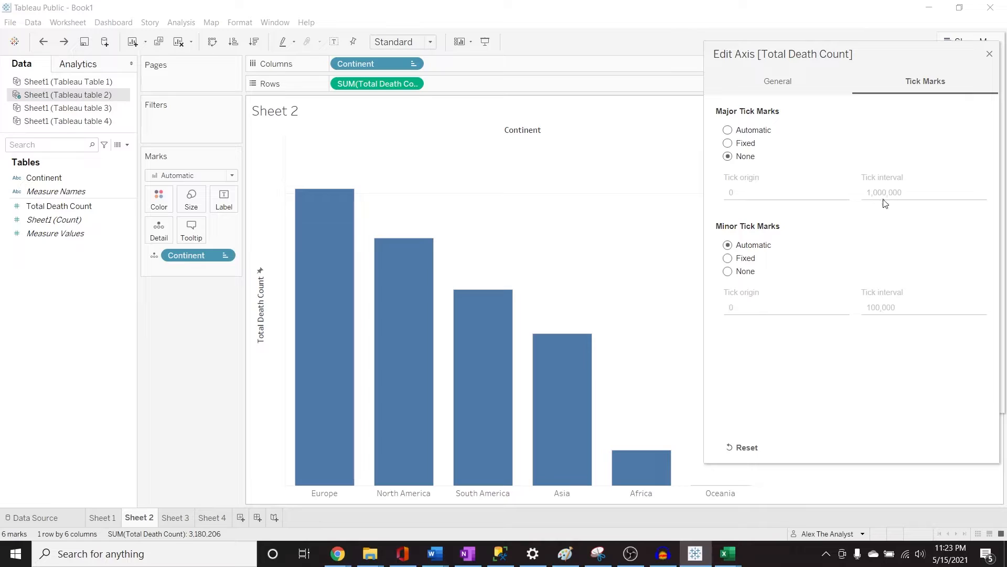
{"action": "left_click", "coordinate": [728, 143]}
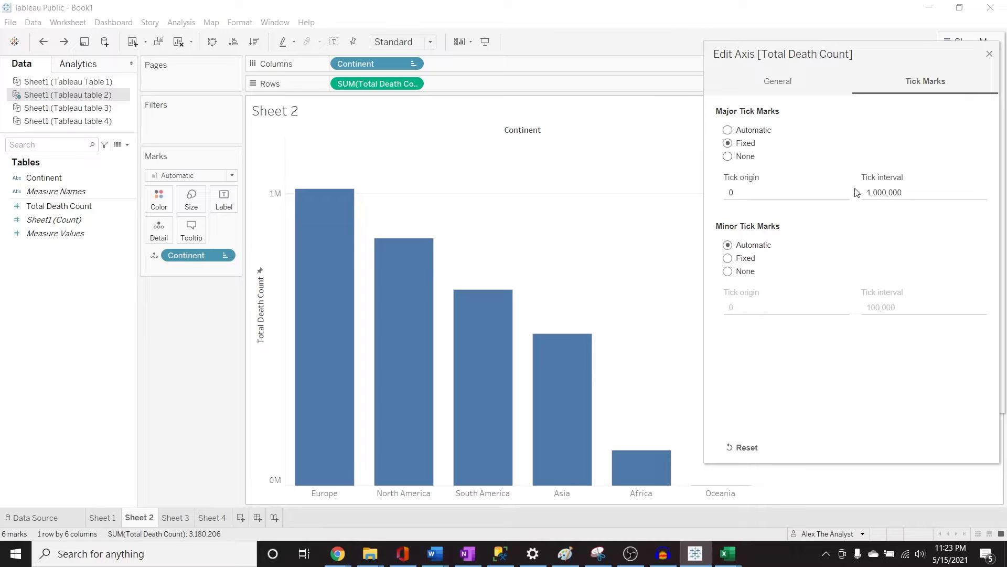
{"action": "left_click", "coordinate": [904, 197]}
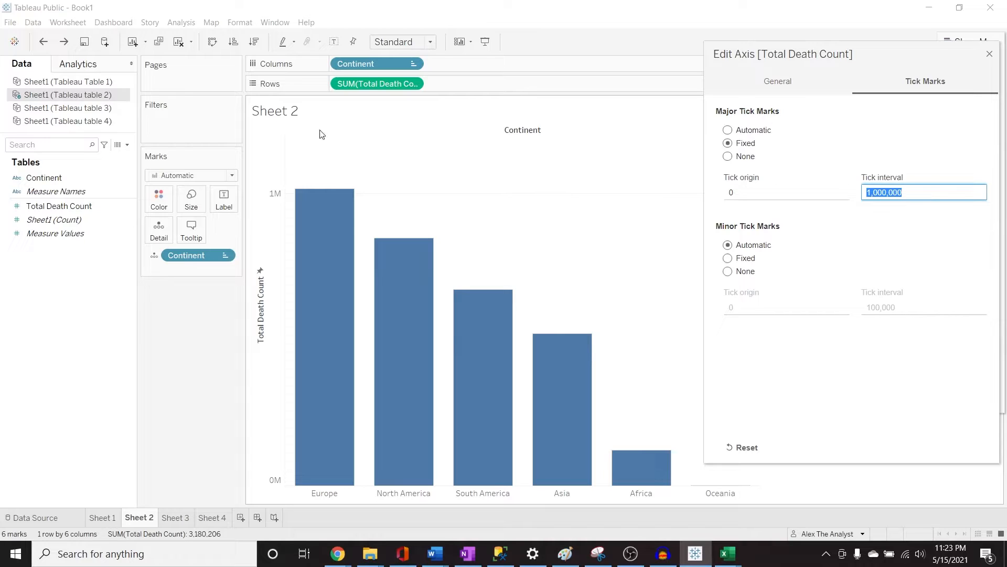
{"action": "left_click", "coordinate": [914, 192]}
{"action": "key", "text": "BackSpace"}
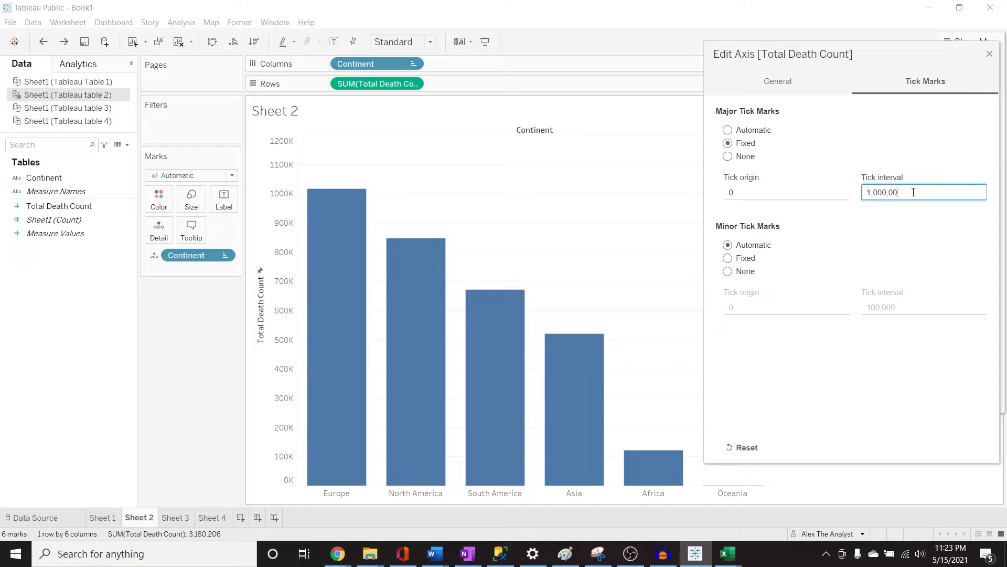
{"action": "key", "text": "BackSpace"}
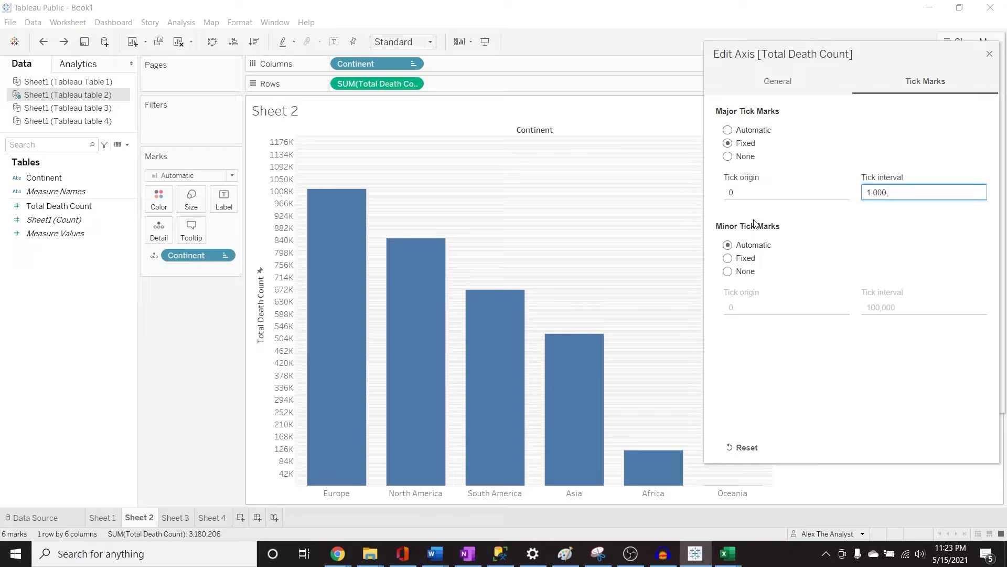
Step: Return the Total Death Count axis's major tick marks and range to Automatic and close the axis settings
{"action": "left_click", "coordinate": [728, 129]}
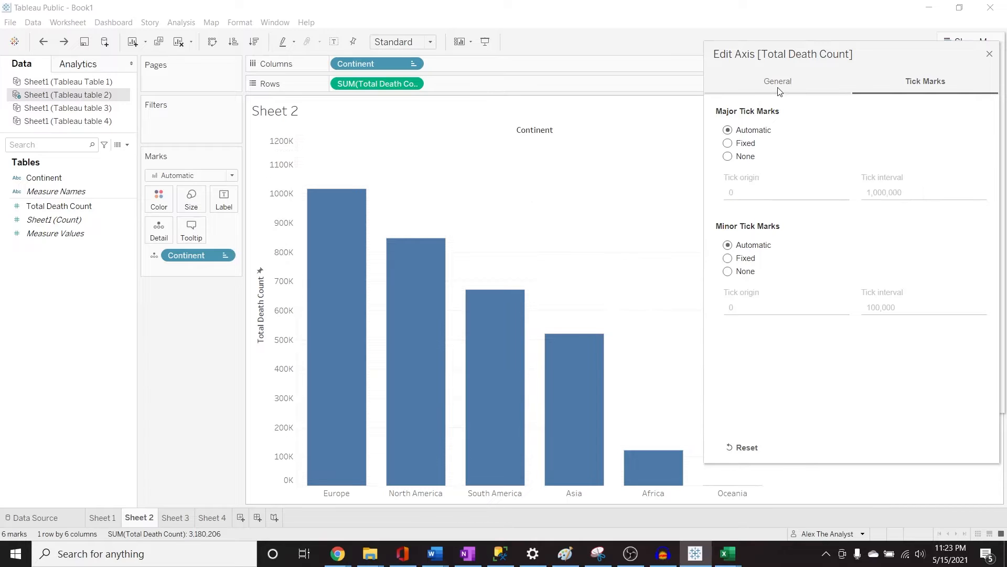
{"action": "left_click", "coordinate": [778, 81]}
{"action": "left_click", "coordinate": [727, 130]}
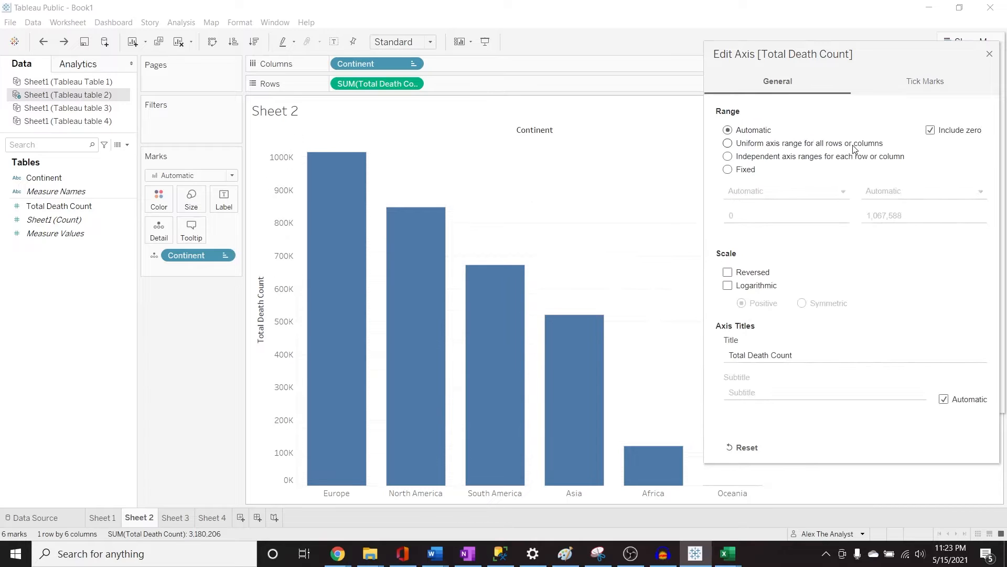
{"action": "left_click", "coordinate": [989, 54]}
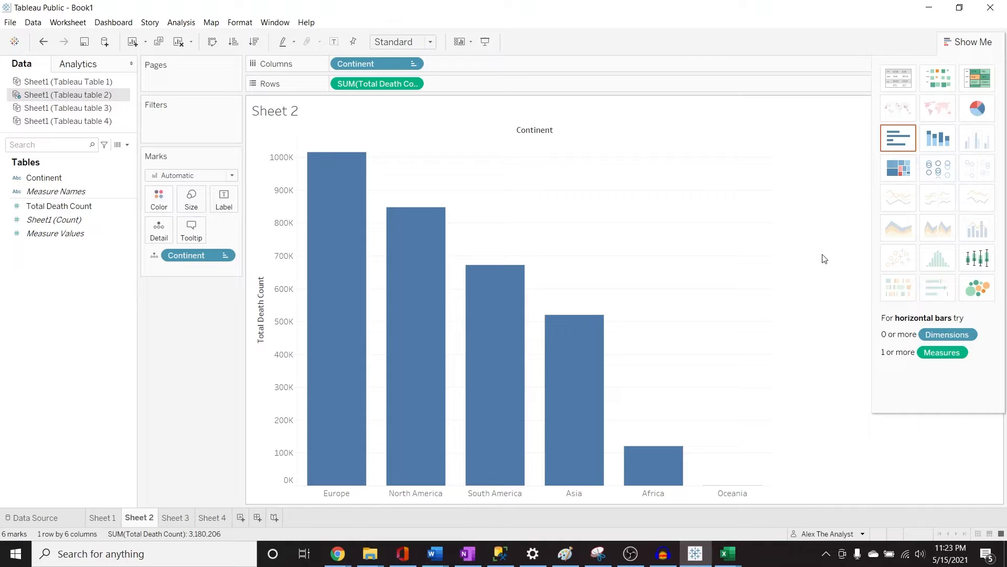
Step: Open Sheet 3 and select the Sheet1 (Tableau table 3) data source for it
{"action": "left_click", "coordinate": [179, 518]}
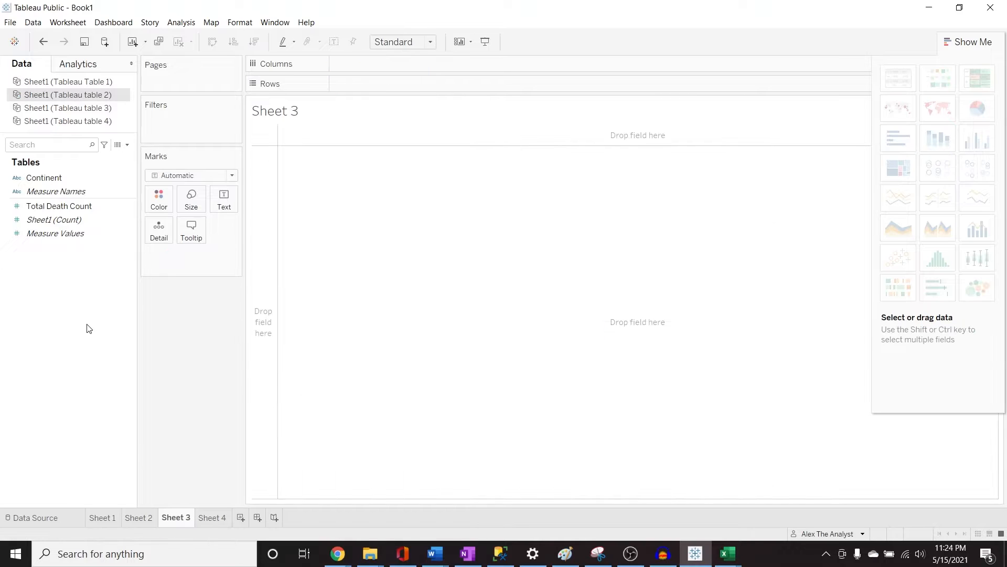
{"action": "left_click", "coordinate": [97, 108]}
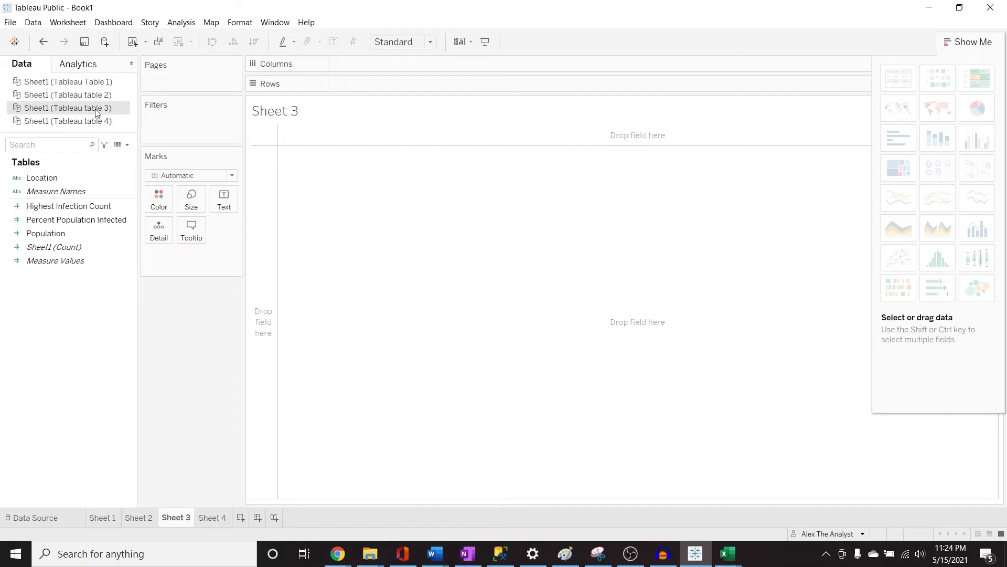
Step: Switch to Chrome to examine the Total Infection by Country map in the Covid Dashboard Example, then return to Tableau Public
{"action": "mouse_move", "coordinate": [338, 554]}
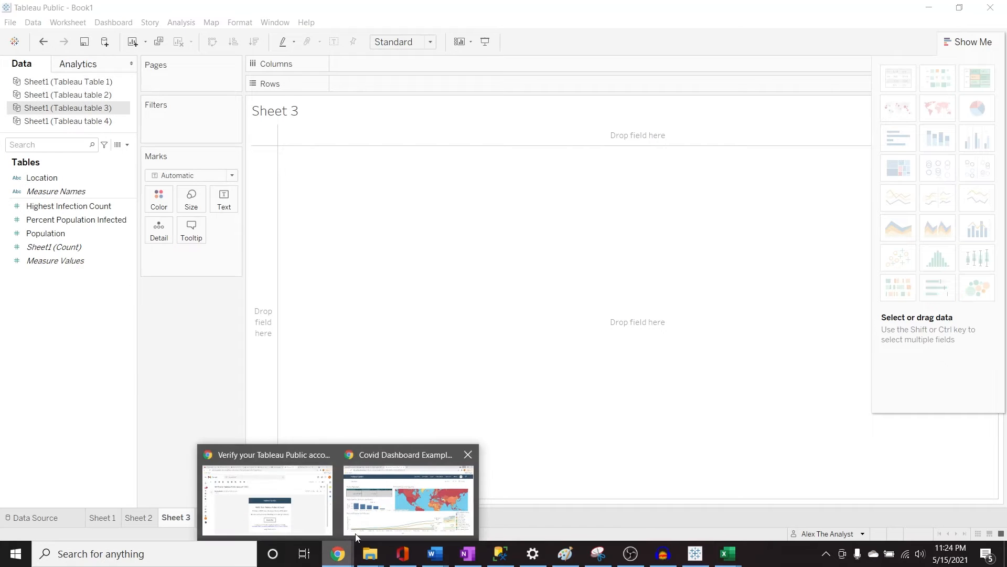
{"action": "left_click", "coordinate": [394, 505]}
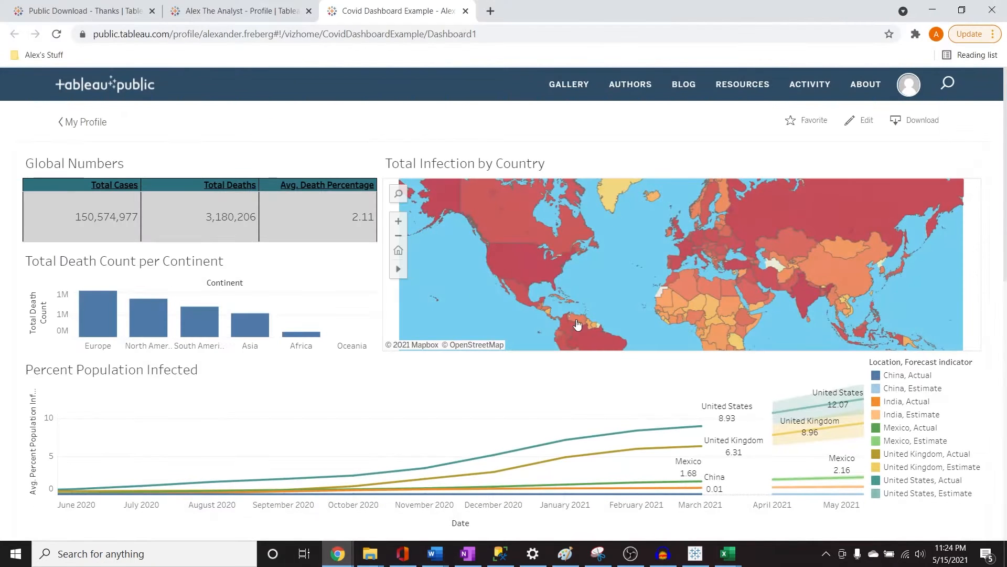
{"action": "mouse_move", "coordinate": [606, 338]}
{"action": "mouse_move", "coordinate": [798, 292]}
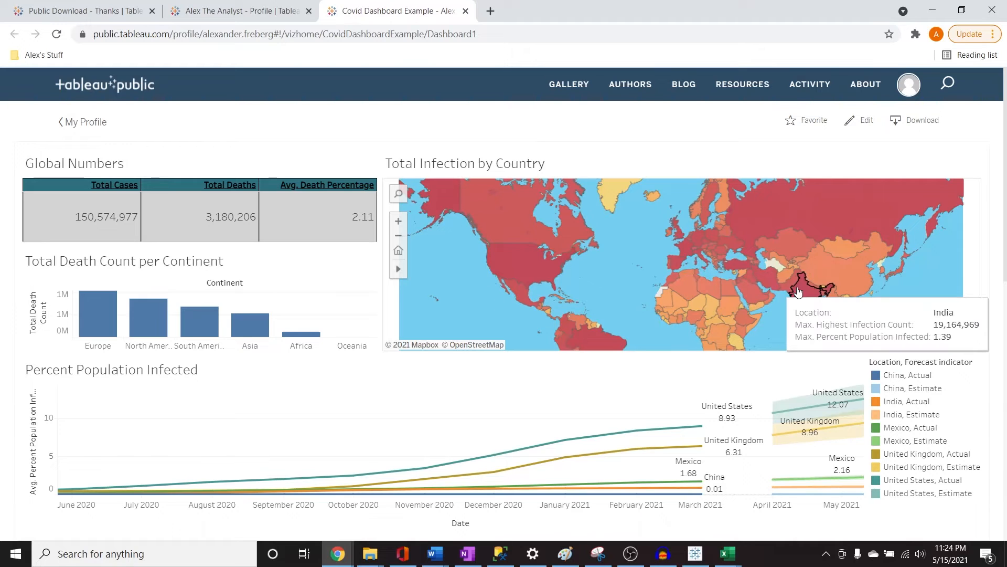
{"action": "left_click", "coordinate": [931, 7]}
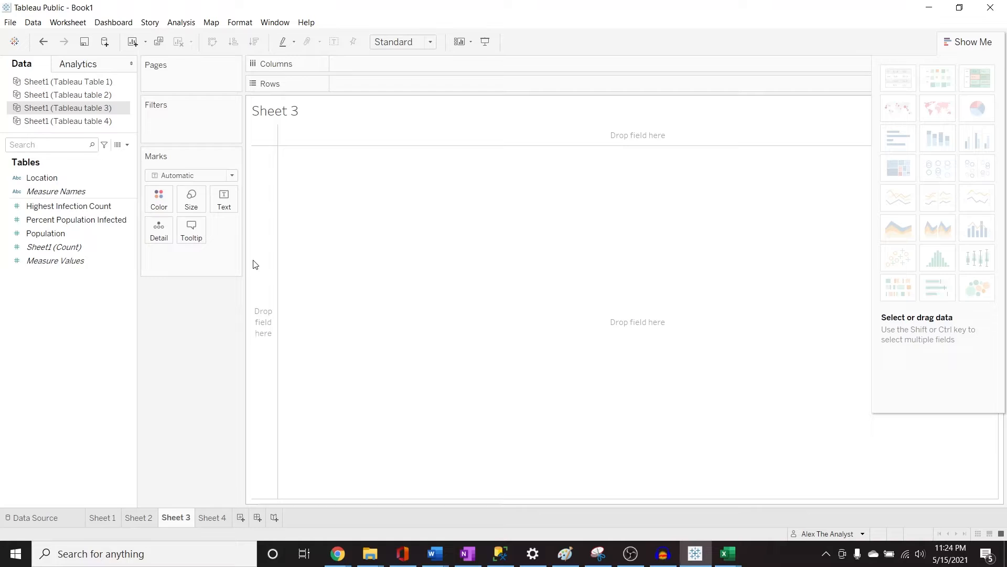
Step: Assign the Country/Region geographic role to the Location field
{"action": "left_click_drag", "start_coordinate": [63, 175], "coordinate": [367, 67]}
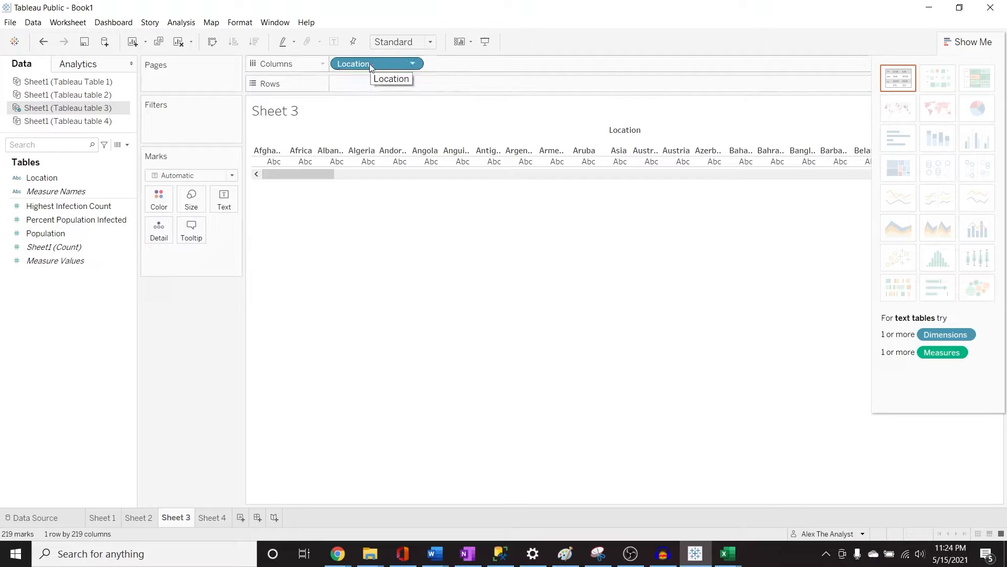
{"action": "left_click_drag", "start_coordinate": [378, 63], "coordinate": [91, 174]}
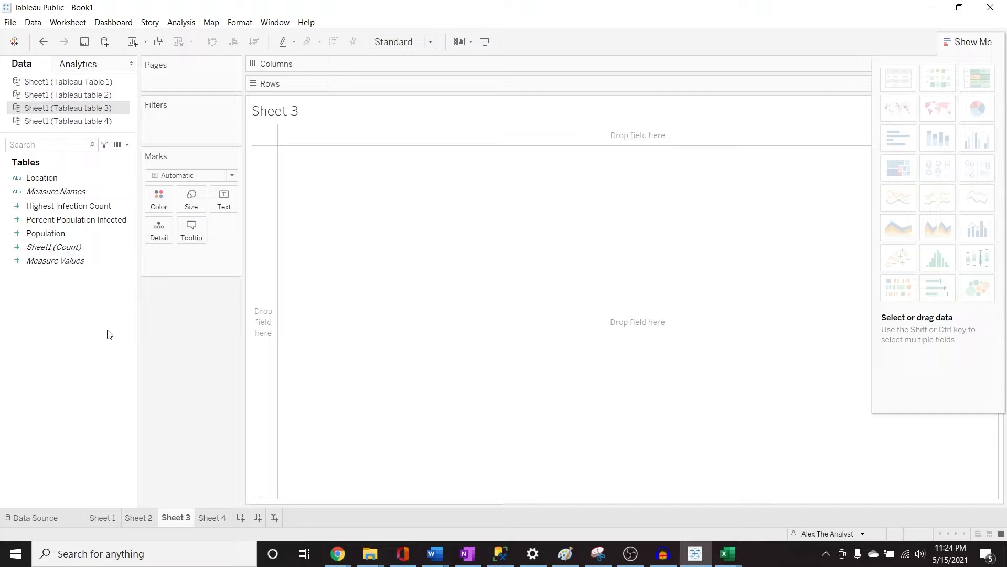
{"action": "left_click", "coordinate": [131, 181]}
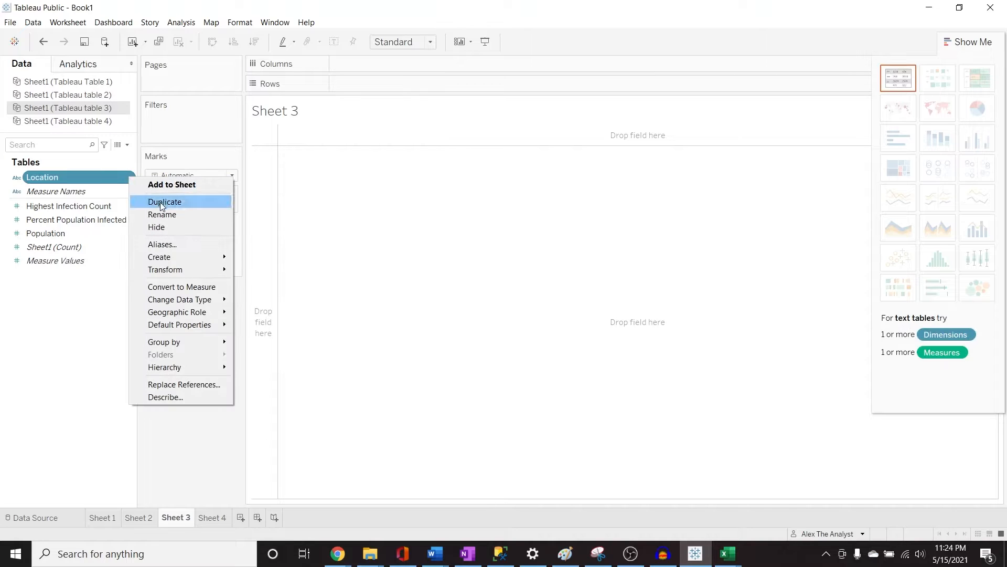
{"action": "left_click", "coordinate": [128, 177]}
{"action": "left_click", "coordinate": [128, 180]}
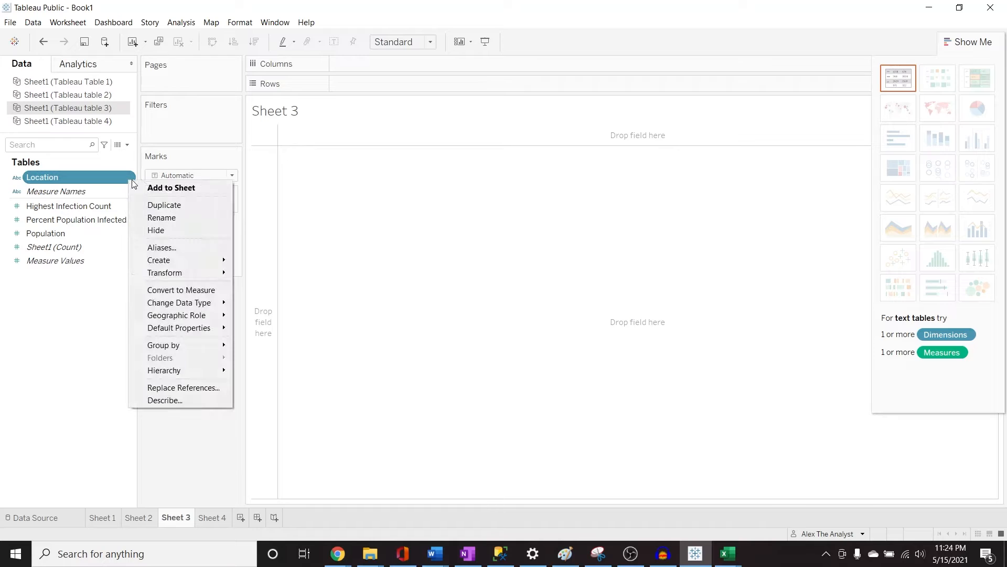
{"action": "mouse_move", "coordinate": [196, 316]}
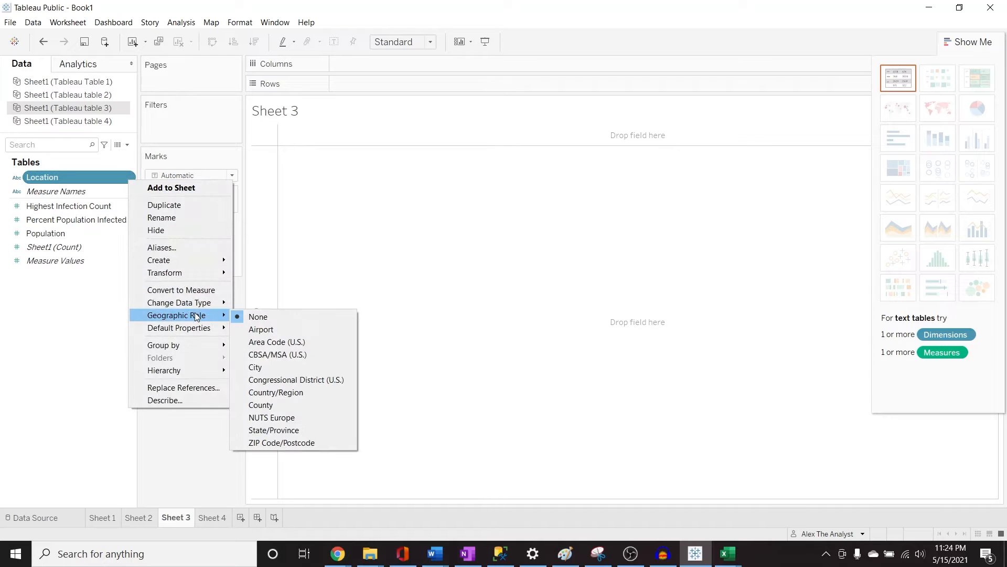
{"action": "left_click", "coordinate": [310, 393]}
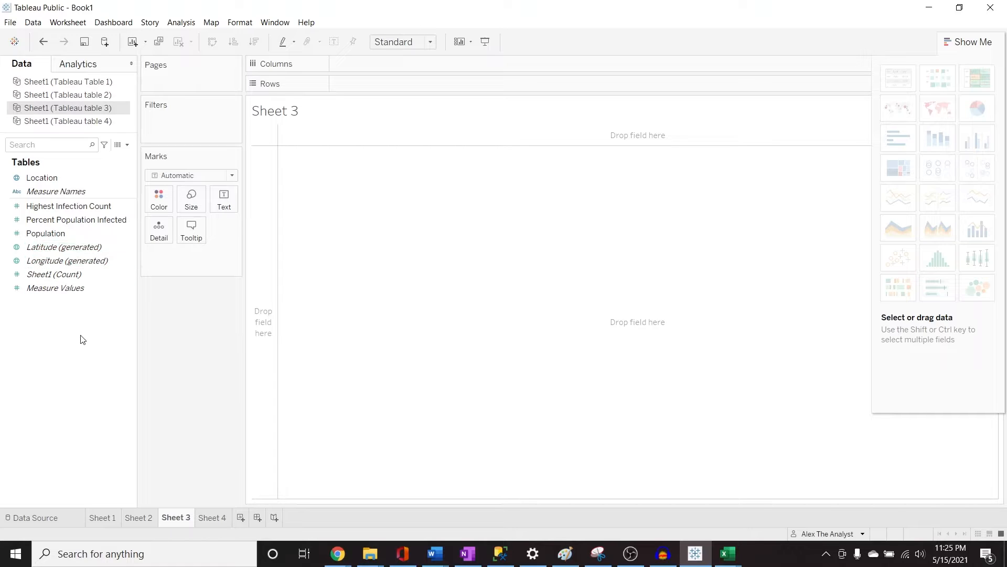
Step: Build a world map with Longitude (generated) on Columns and Latitude (generated) on Rows
{"action": "mouse_move", "coordinate": [77, 261]}
{"action": "left_mouse_down"}
{"action": "mouse_move", "coordinate": [311, 133]}
{"action": "mouse_move", "coordinate": [394, 67]}
{"action": "left_mouse_up"}
{"action": "mouse_move", "coordinate": [63, 247]}
{"action": "left_mouse_down"}
{"action": "mouse_move", "coordinate": [313, 153]}
{"action": "mouse_move", "coordinate": [405, 88]}
{"action": "left_mouse_up"}
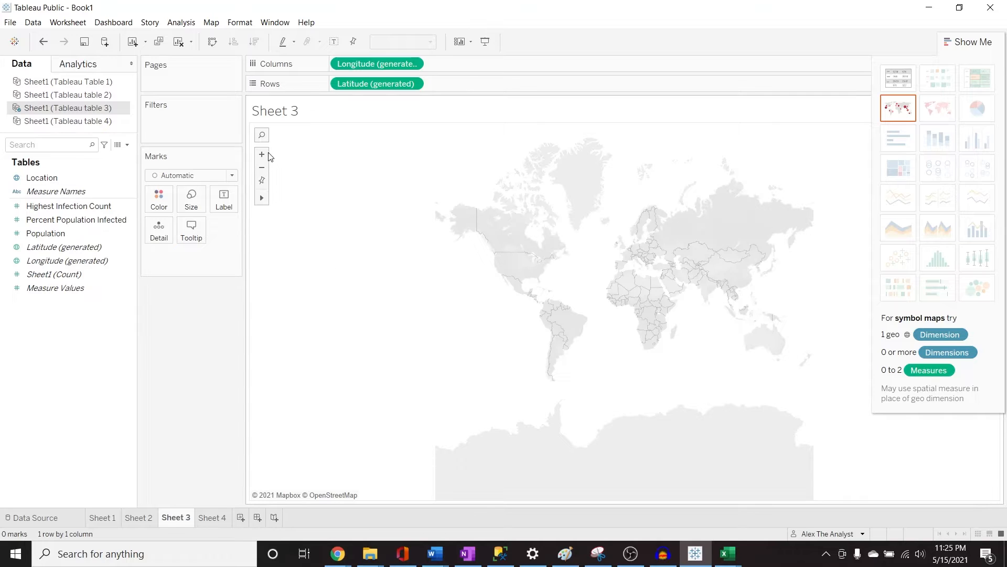
{"action": "left_click", "coordinate": [265, 155]}
{"action": "mouse_move", "coordinate": [261, 198]}
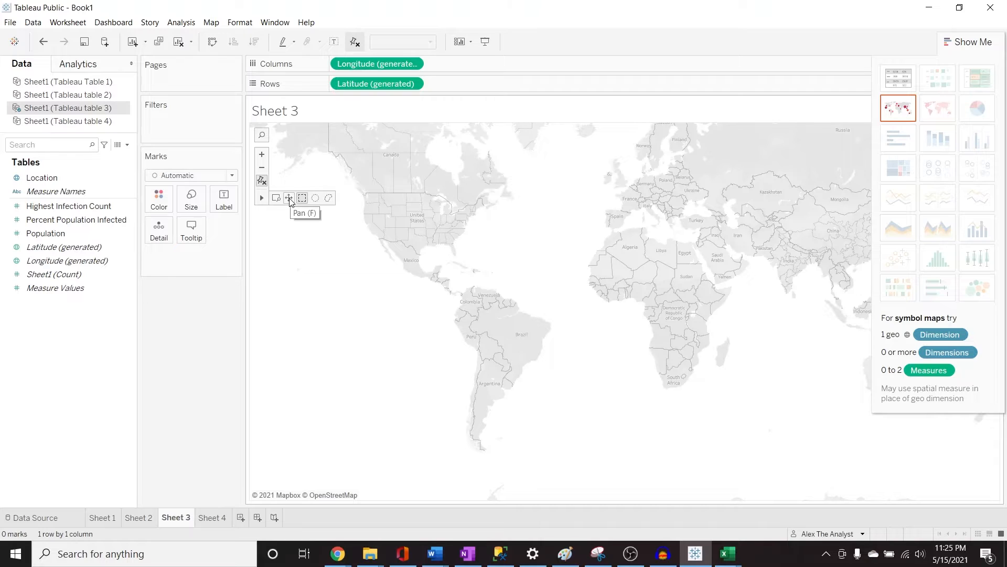
Step: Pan the world map to bring Australia and New Zealand into view and try a rectangular selection over the Americas
{"action": "left_click", "coordinate": [290, 200]}
{"action": "left_click_drag", "start_coordinate": [308, 226], "coordinate": [331, 315]}
{"action": "left_click_drag", "start_coordinate": [450, 288], "coordinate": [425, 267]}
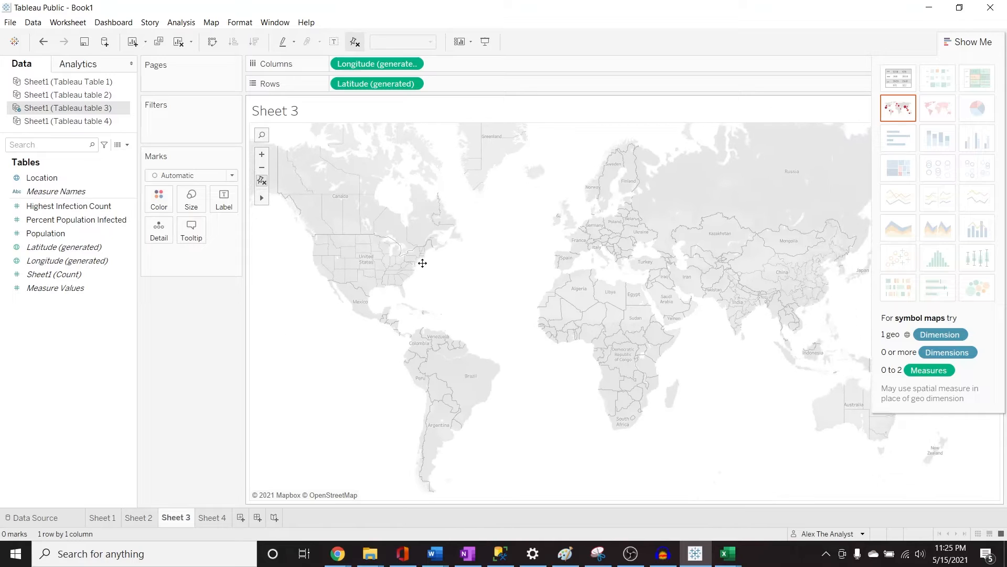
{"action": "mouse_move", "coordinate": [261, 198]}
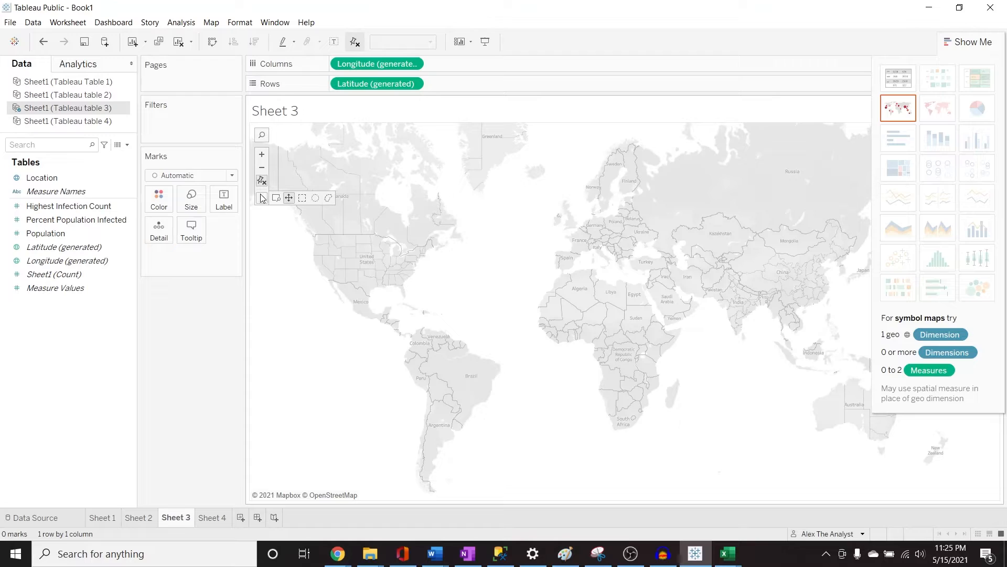
{"action": "left_click", "coordinate": [301, 199]}
{"action": "left_click_drag", "start_coordinate": [273, 237], "coordinate": [474, 305]}
{"action": "left_click", "coordinate": [291, 197]}
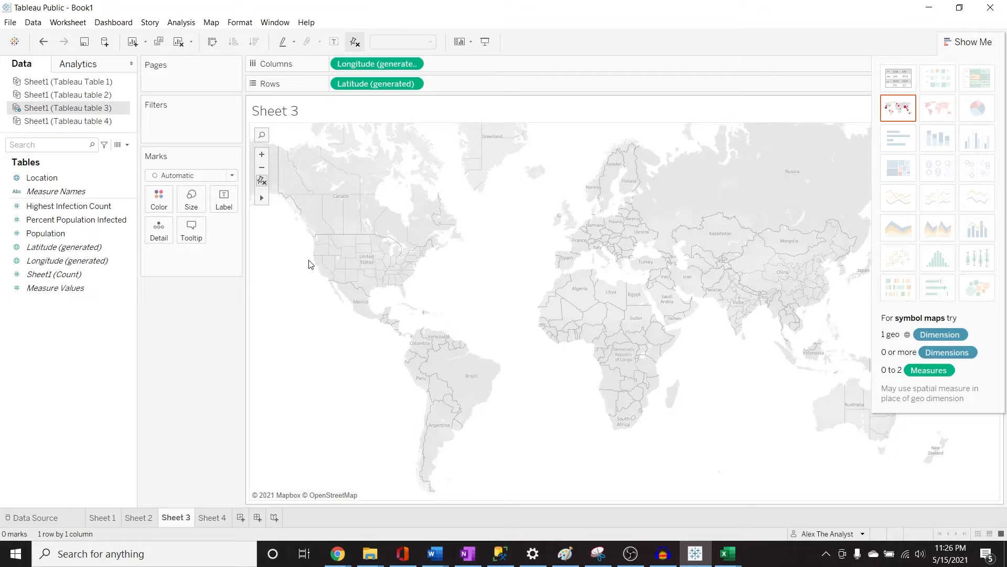
Step: Hide the chart type suggestions and add Location to the map marks as detail
{"action": "left_click", "coordinate": [960, 43]}
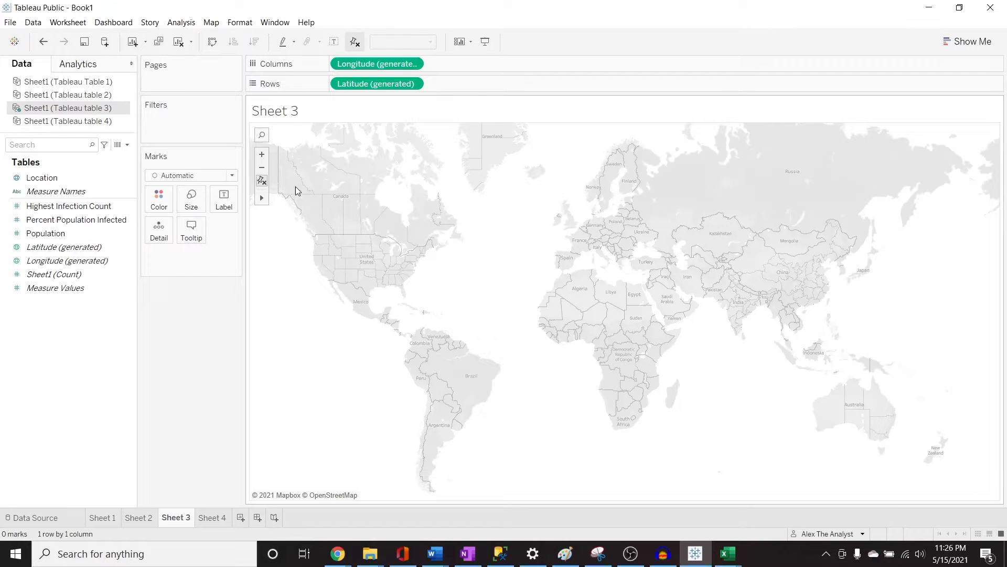
{"action": "left_click_drag", "start_coordinate": [80, 179], "coordinate": [185, 268]}
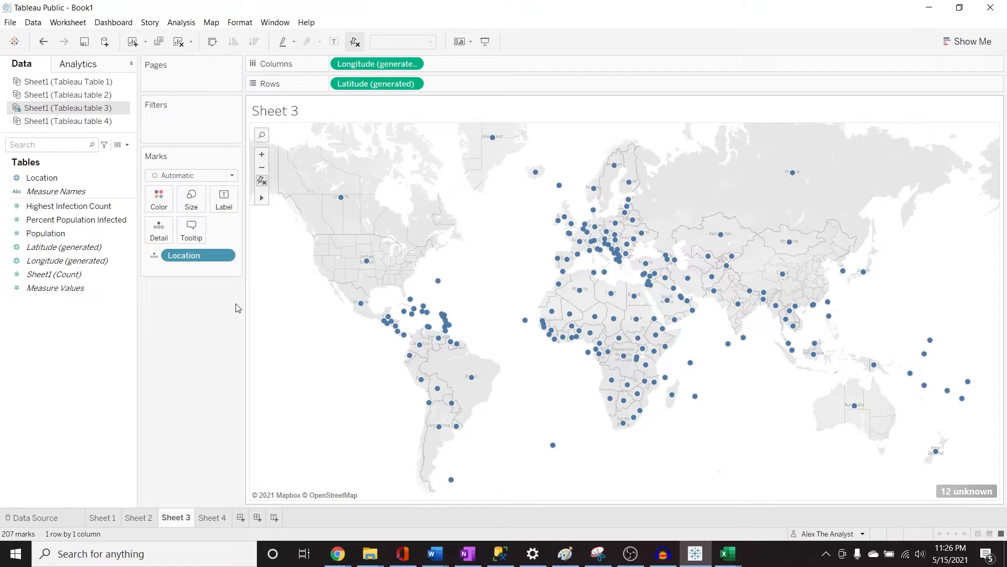
Step: Try adding Percent Population Infected to Rows after Latitude (generated)
{"action": "left_click", "coordinate": [95, 225]}
{"action": "left_click_drag", "start_coordinate": [95, 224], "coordinate": [494, 90]}
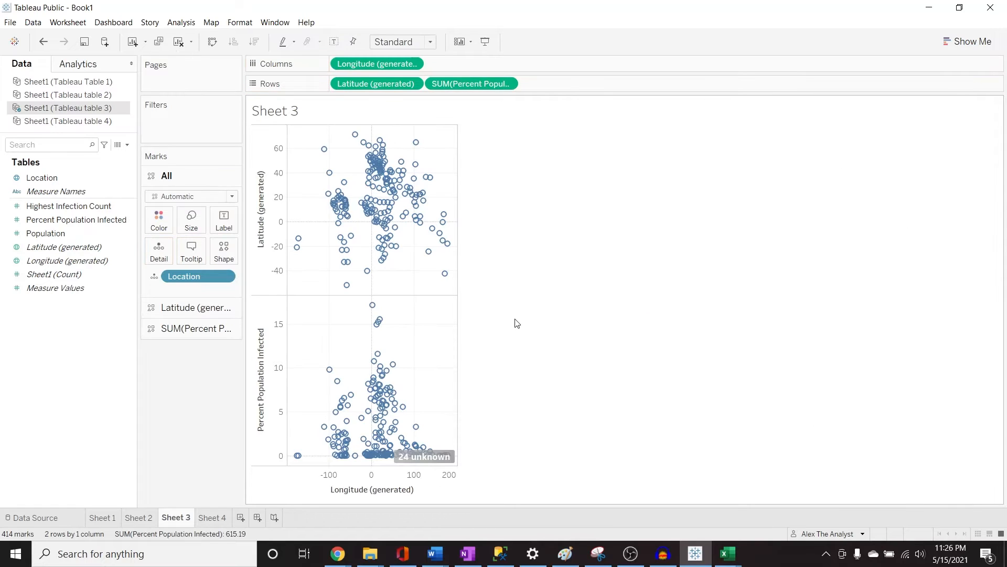
{"action": "key", "text": "ctrl+z"}
Step: Add Percent Population Infected to the map marks and use it to color the countries
{"action": "left_click", "coordinate": [86, 220]}
{"action": "left_click_drag", "start_coordinate": [86, 225], "coordinate": [196, 273]}
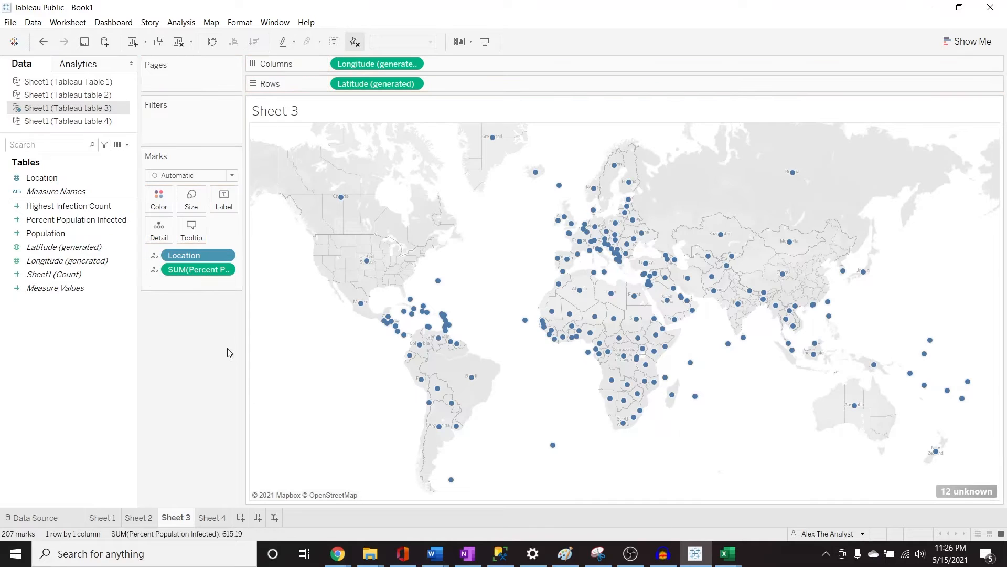
{"action": "left_click", "coordinate": [155, 273]}
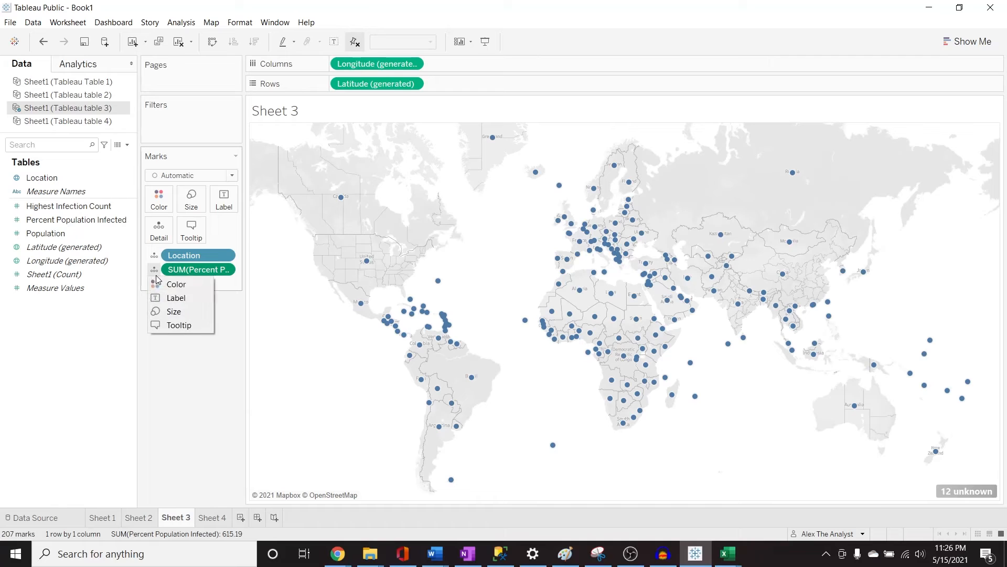
{"action": "left_click", "coordinate": [160, 285]}
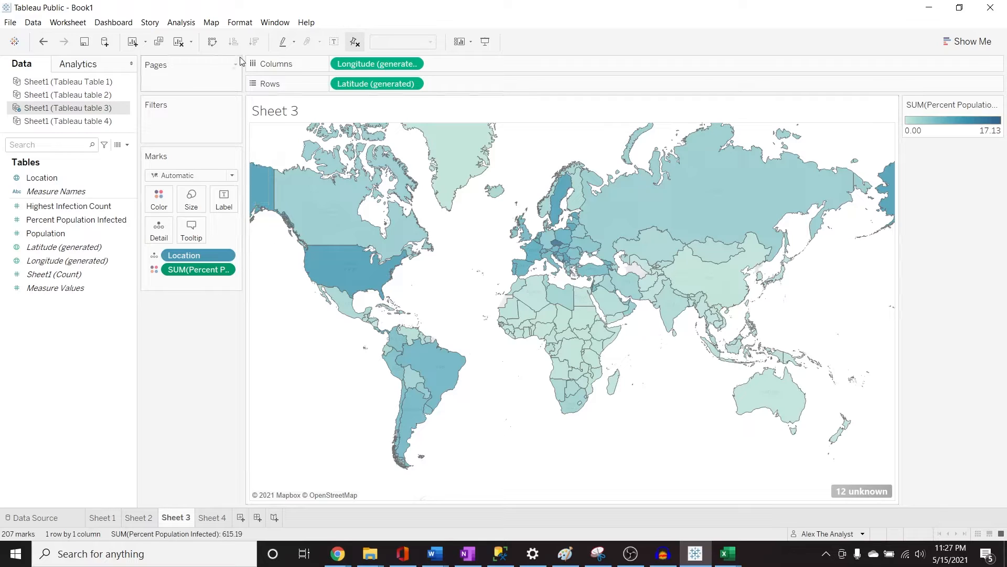
Step: Try the Normal, Dark and Outdoors background map styles on the infection map
{"action": "left_click", "coordinate": [214, 23]}
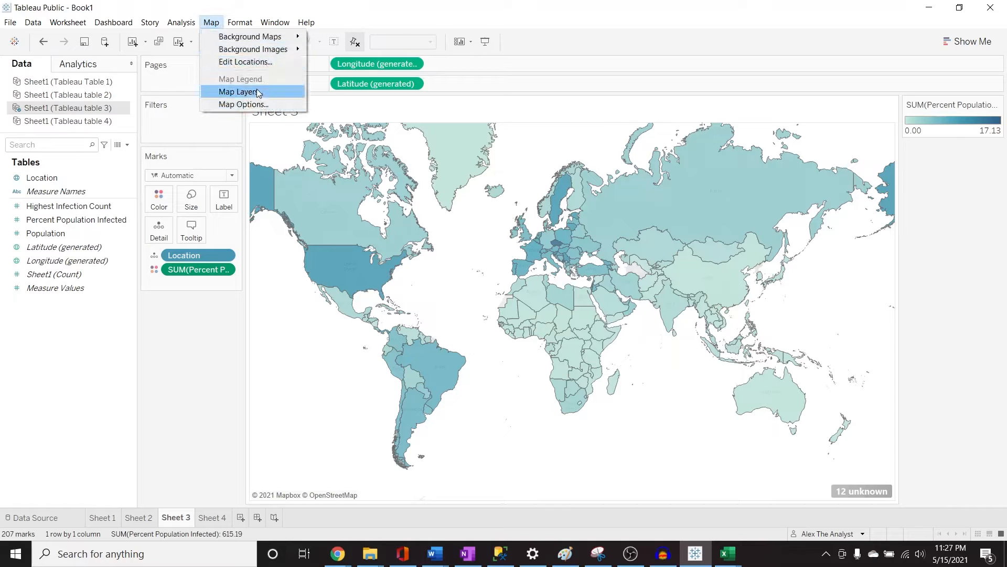
{"action": "mouse_move", "coordinate": [288, 42]}
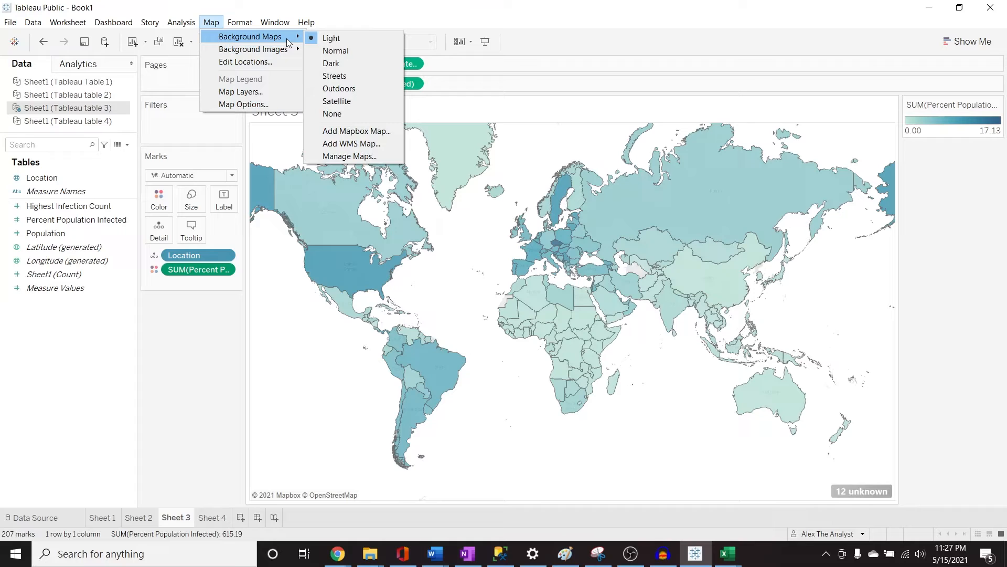
{"action": "left_click", "coordinate": [351, 51]}
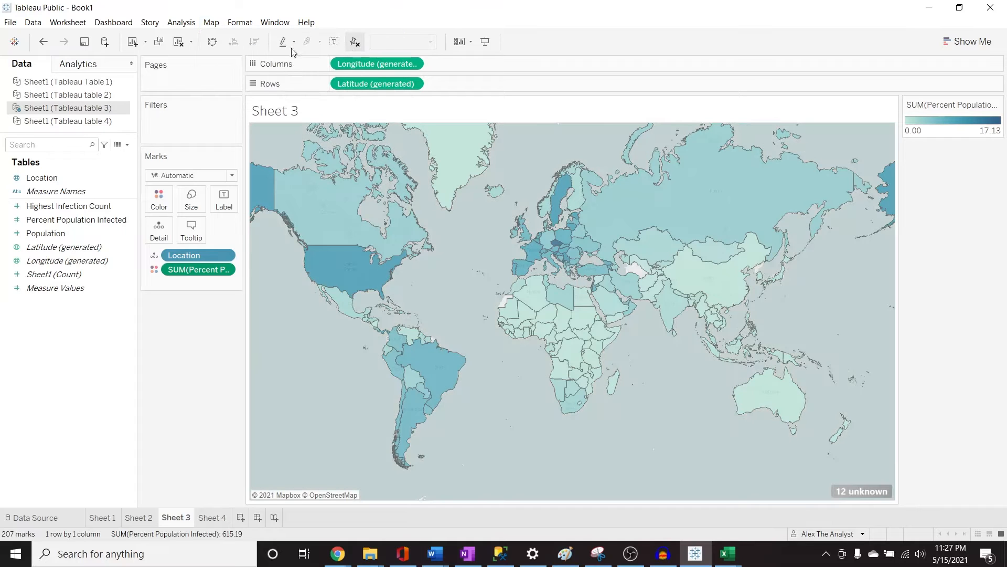
{"action": "left_click", "coordinate": [188, 24]}
{"action": "left_click", "coordinate": [210, 25]}
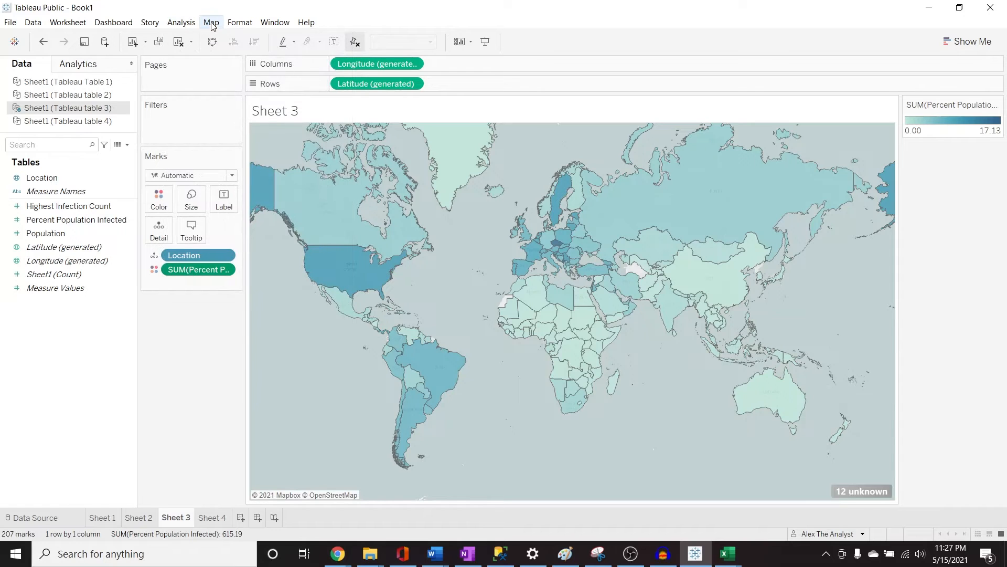
{"action": "left_click", "coordinate": [211, 23]}
{"action": "mouse_move", "coordinate": [241, 36]}
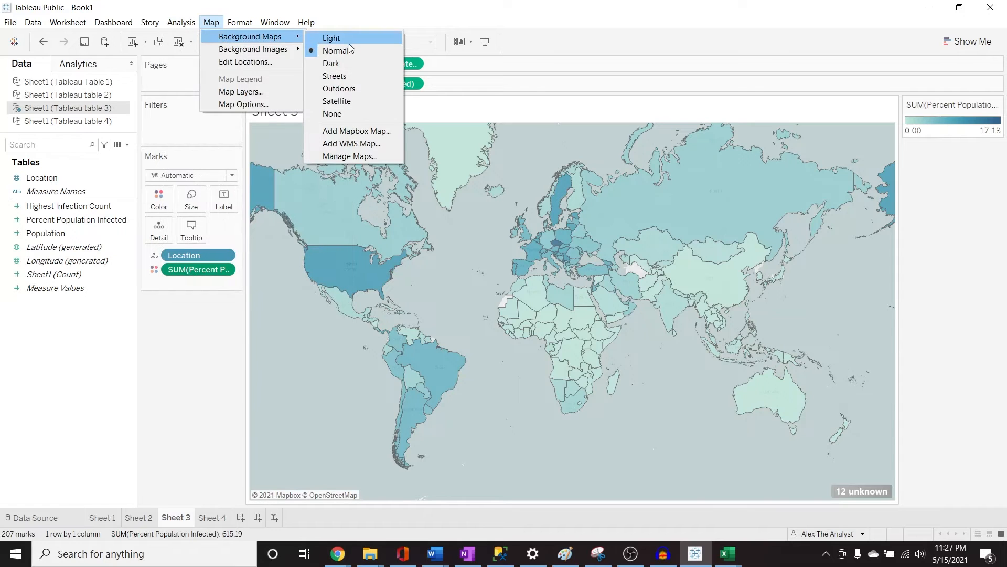
{"action": "left_click", "coordinate": [341, 64]}
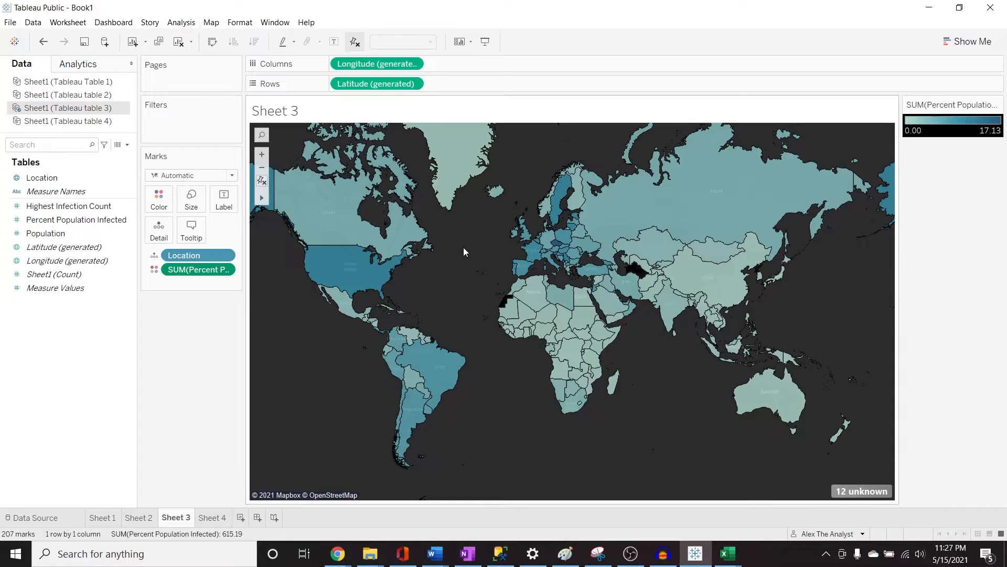
{"action": "left_click", "coordinate": [212, 22]}
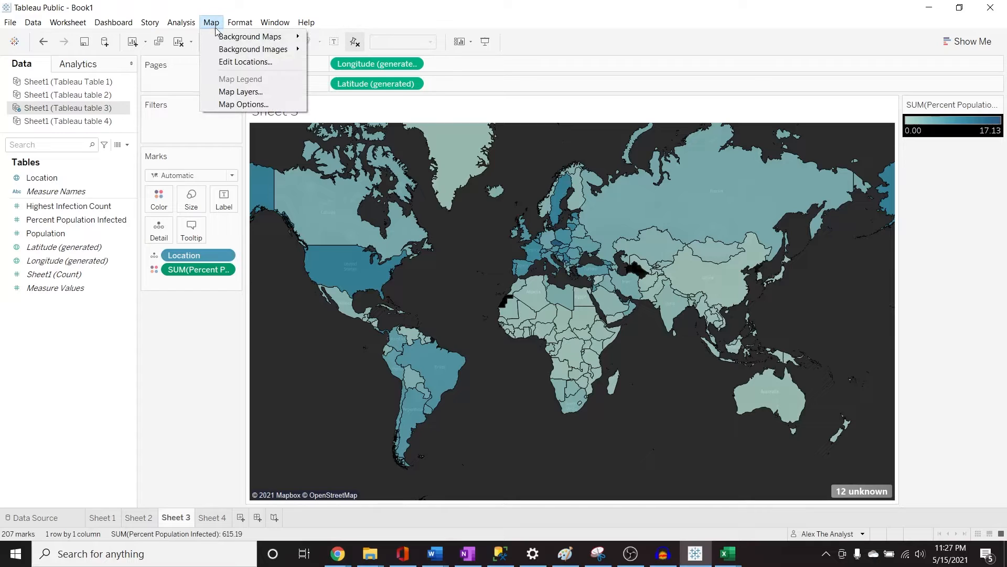
{"action": "mouse_move", "coordinate": [251, 37]}
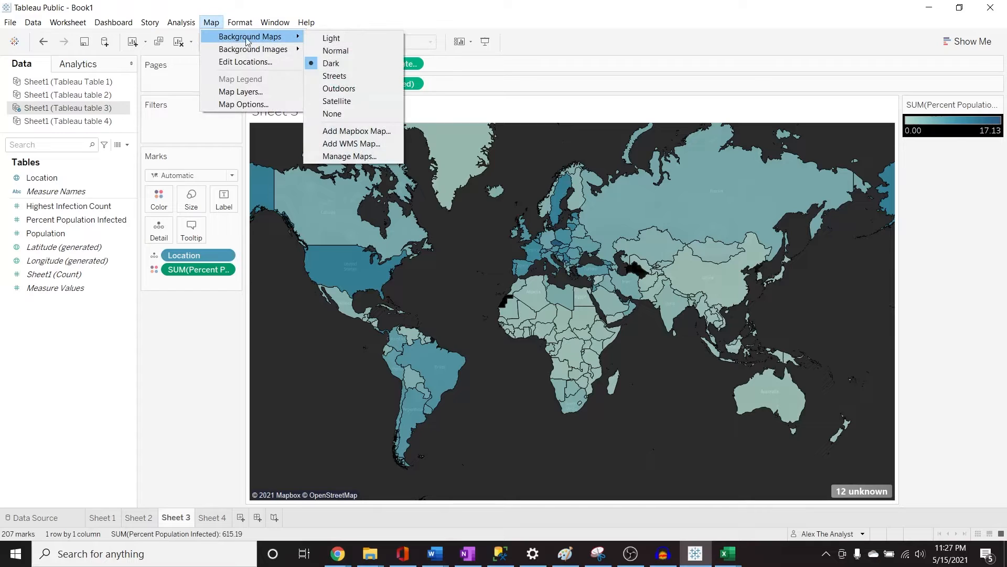
{"action": "left_click", "coordinate": [359, 89]}
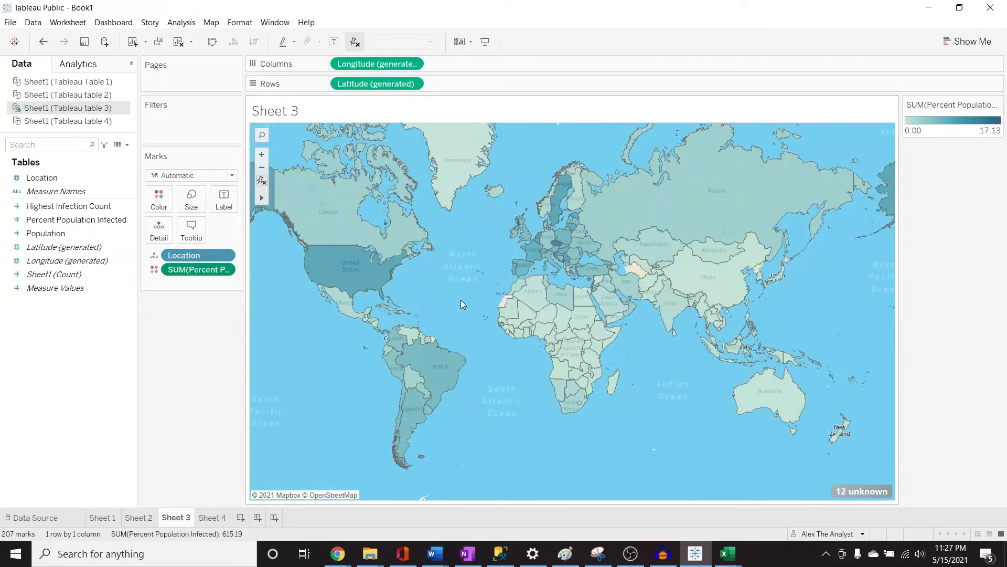
Step: Label the countries on the map with their Location names
{"action": "mouse_move", "coordinate": [349, 274]}
{"action": "left_click", "coordinate": [154, 255]}
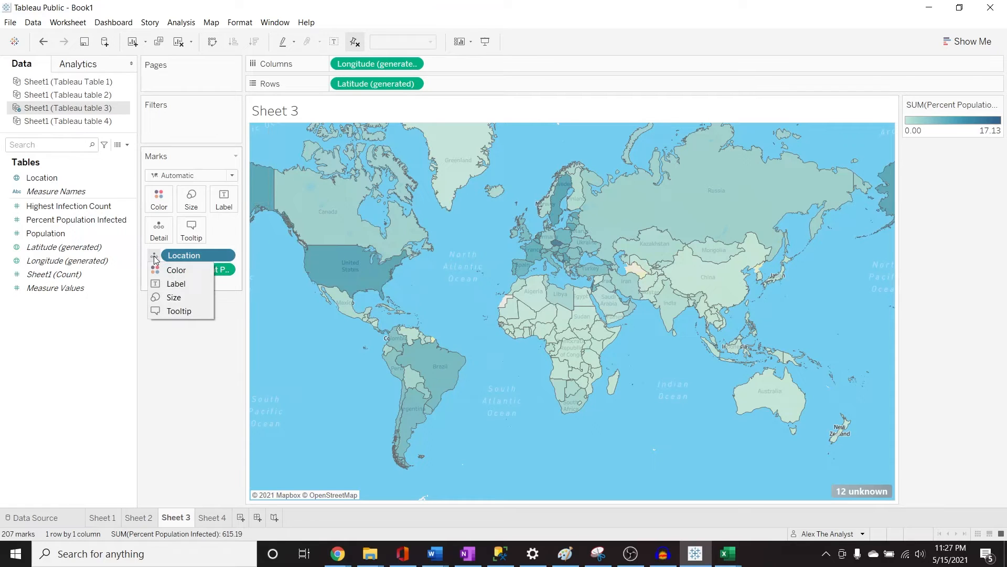
{"action": "left_click", "coordinate": [163, 284]}
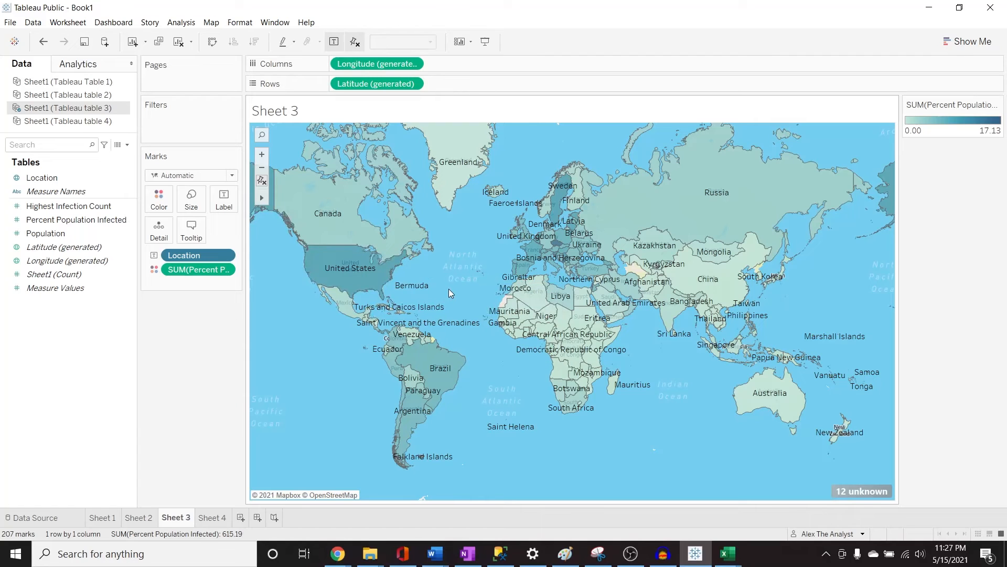
Step: Try the Light background map and check the tooltip of the United States
{"action": "left_click", "coordinate": [211, 22]}
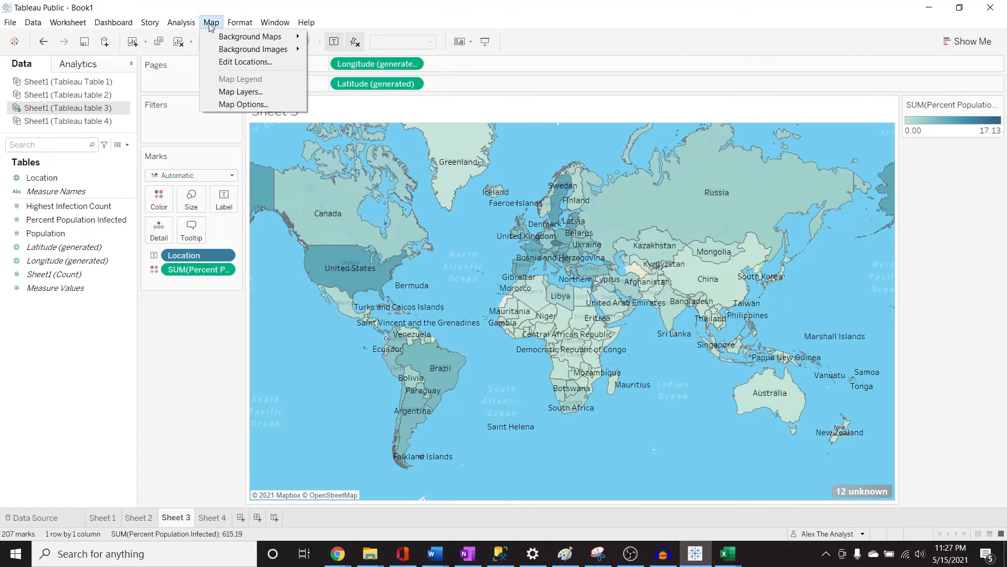
{"action": "mouse_move", "coordinate": [218, 39]}
{"action": "left_click", "coordinate": [345, 45]}
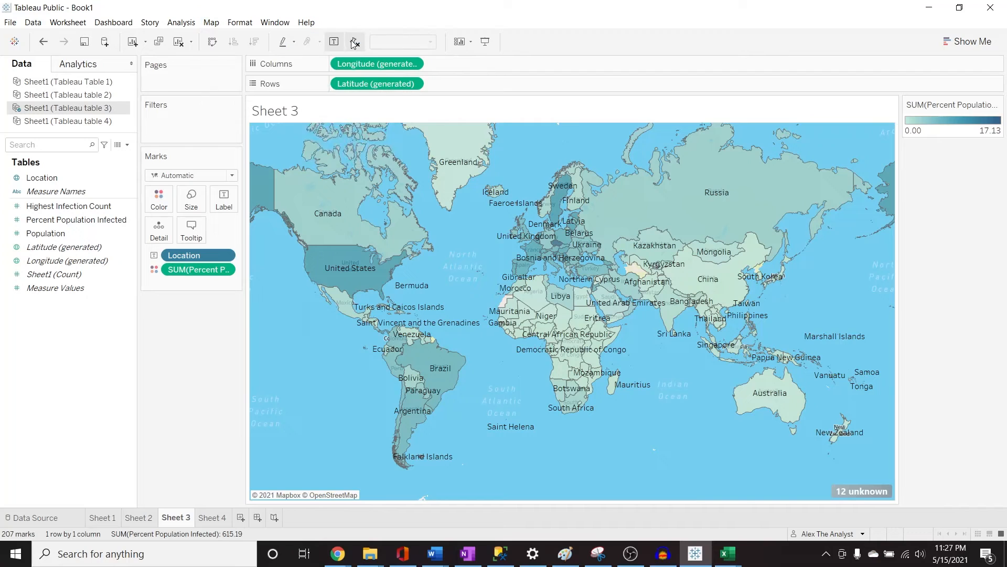
{"action": "mouse_move", "coordinate": [358, 274]}
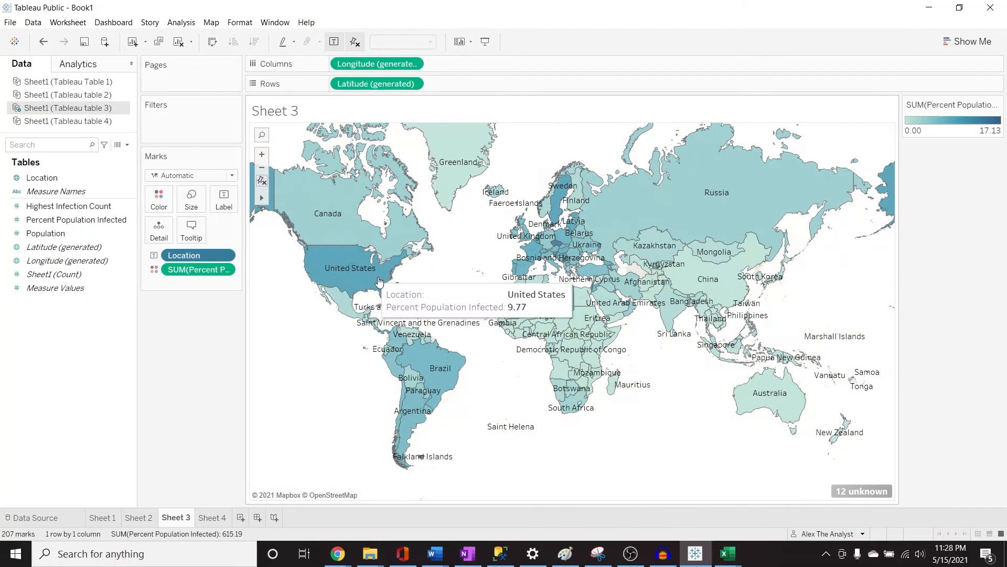
{"action": "mouse_move", "coordinate": [442, 309]}
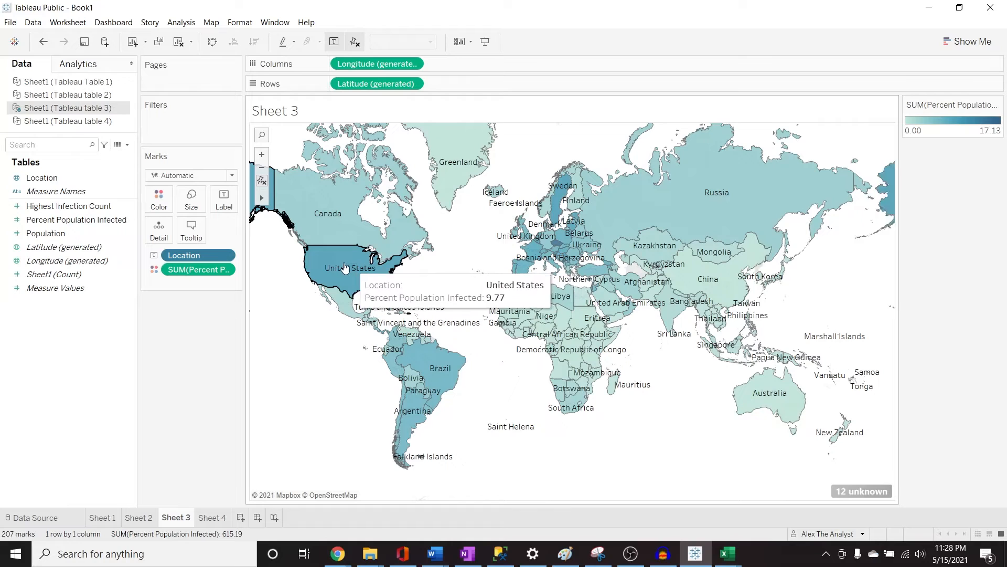
Step: Set the background map to Outdoors and change Location from a label to a detail mark
{"action": "left_click", "coordinate": [229, 256]}
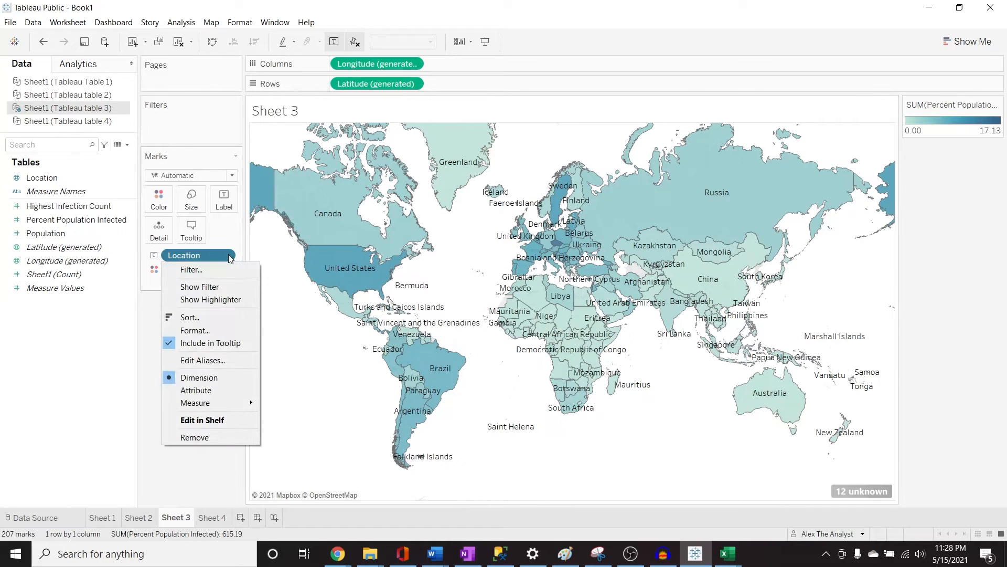
{"action": "left_click", "coordinate": [210, 23]}
{"action": "mouse_move", "coordinate": [229, 40]}
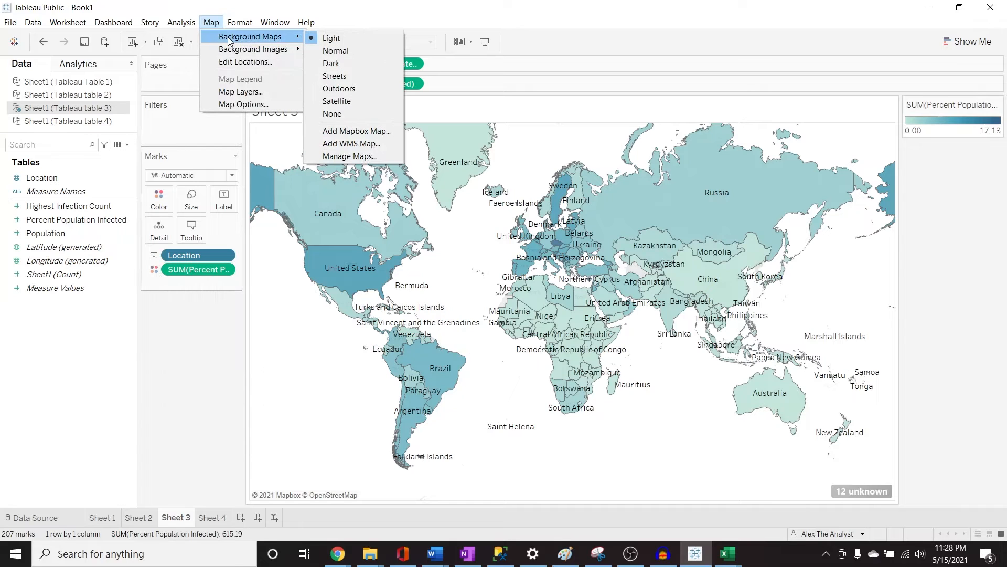
{"action": "left_click", "coordinate": [351, 87]}
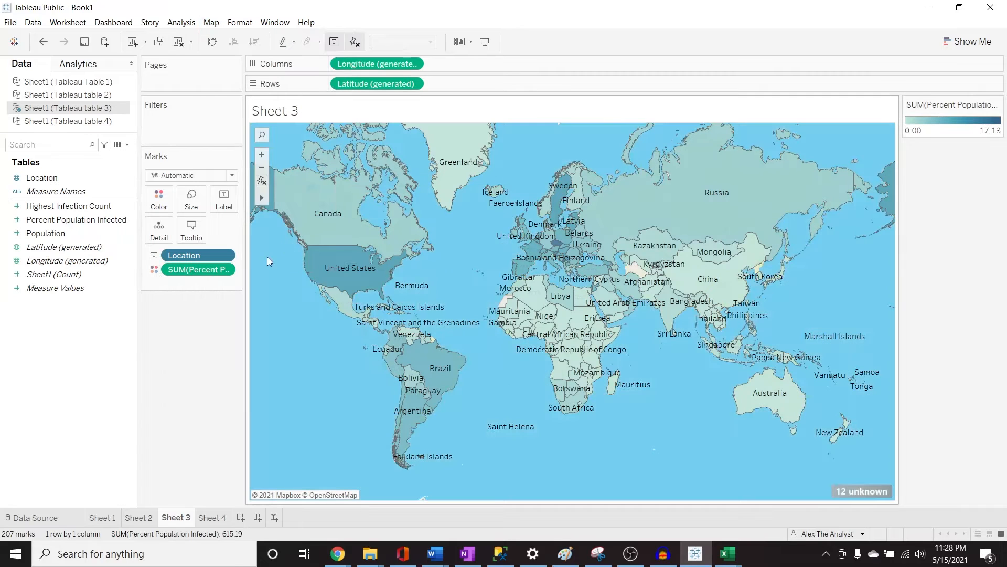
{"action": "left_click", "coordinate": [154, 255]}
{"action": "left_click", "coordinate": [173, 298]}
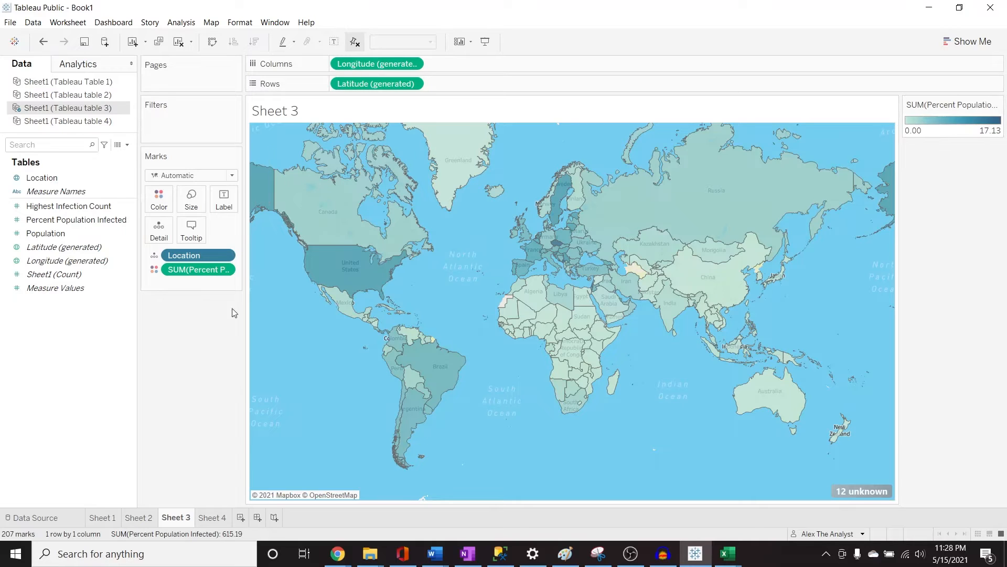
{"action": "left_click", "coordinate": [155, 270]}
{"action": "left_click", "coordinate": [159, 205]}
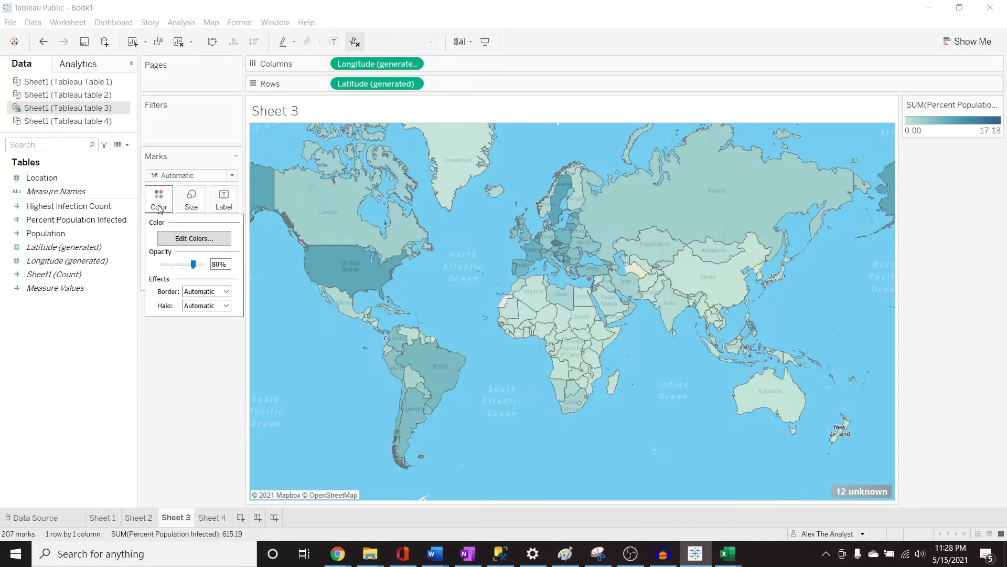
{"action": "left_click", "coordinate": [194, 239]}
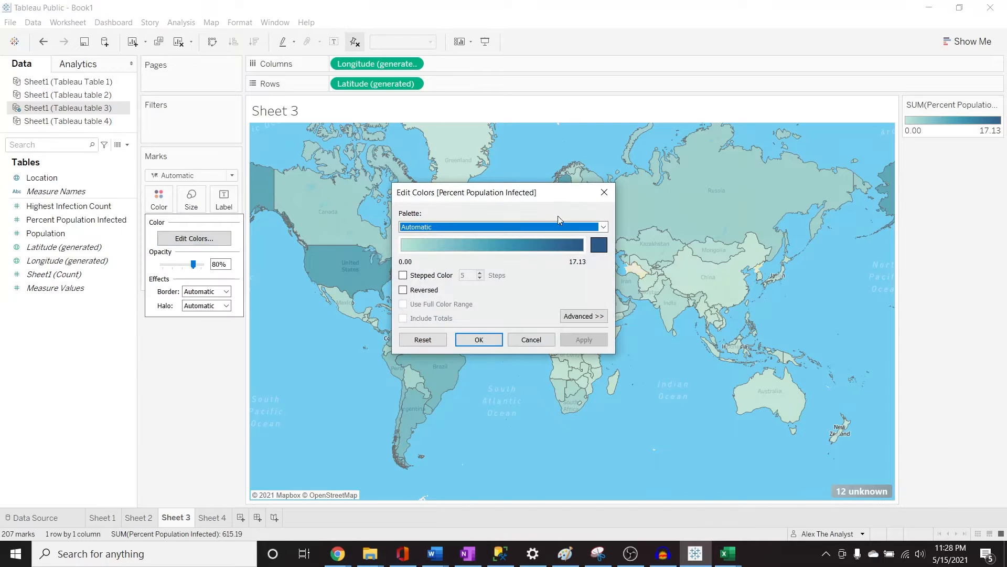
{"action": "left_click", "coordinate": [604, 192]}
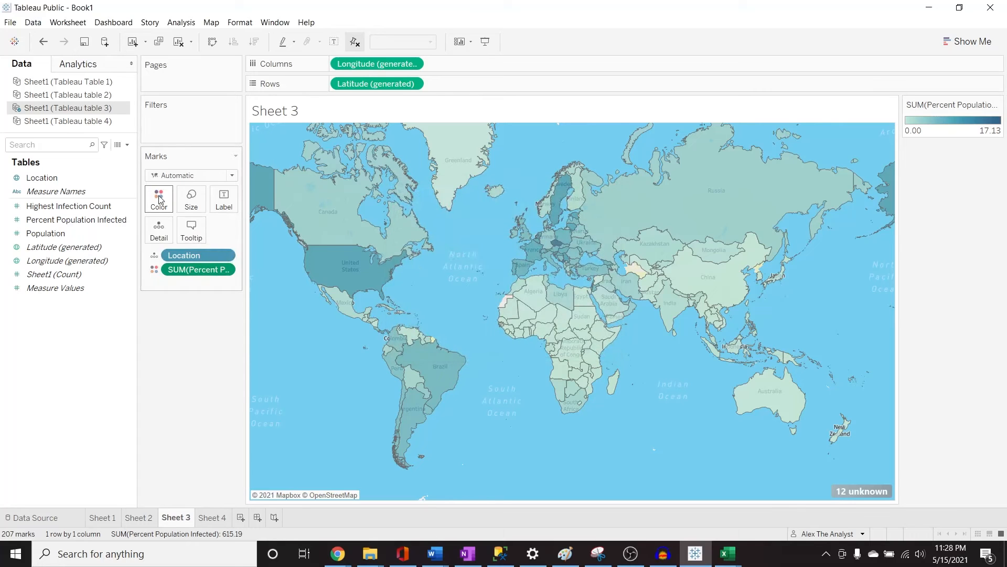
Step: Try the Orange color palette for Percent Population Infected on the map
{"action": "left_click", "coordinate": [160, 200]}
{"action": "left_click", "coordinate": [193, 239]}
{"action": "left_click_drag", "start_coordinate": [551, 197], "coordinate": [916, 215]}
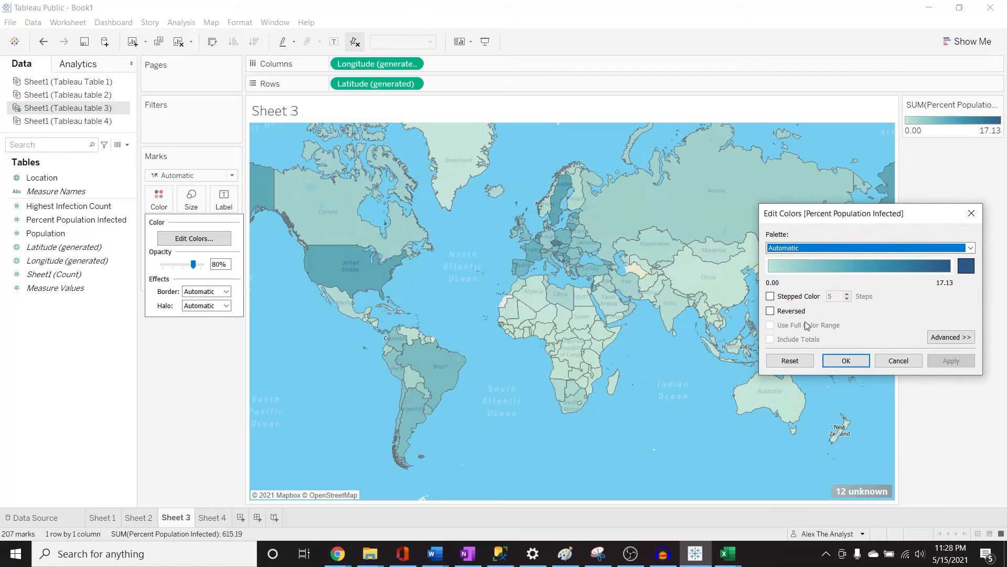
{"action": "left_click_drag", "start_coordinate": [856, 218], "coordinate": [517, 190]}
{"action": "left_click", "coordinate": [627, 219]}
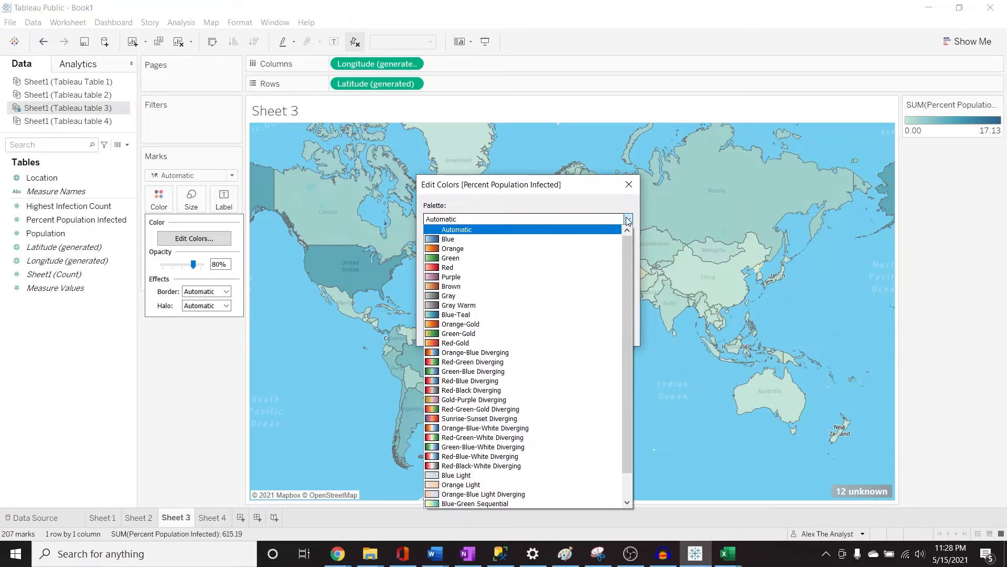
{"action": "mouse_move", "coordinate": [628, 248]}
{"action": "left_mouse_down"}
{"action": "mouse_move", "coordinate": [629, 278]}
{"action": "mouse_move", "coordinate": [631, 234]}
{"action": "left_mouse_up"}
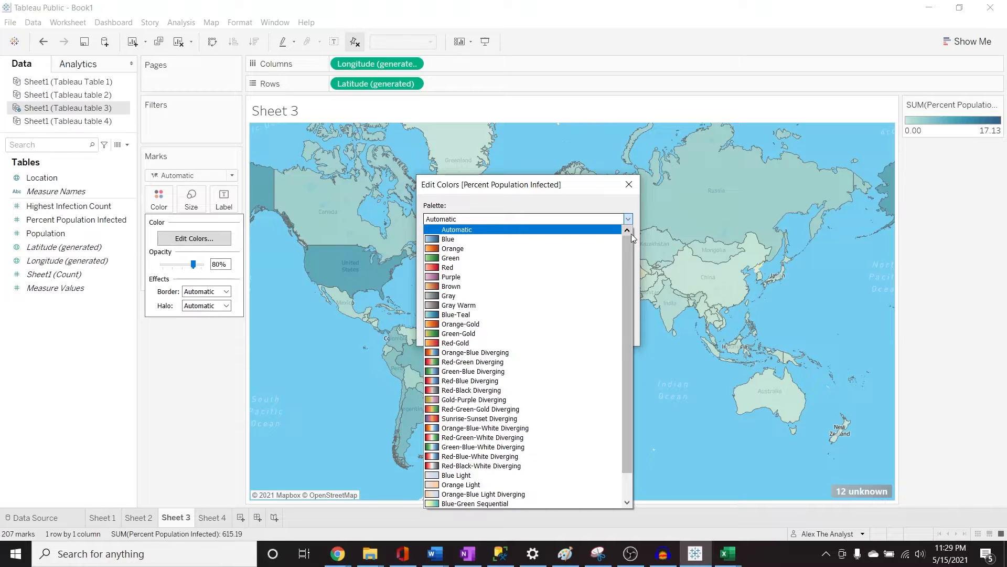
{"action": "left_click", "coordinate": [568, 249]}
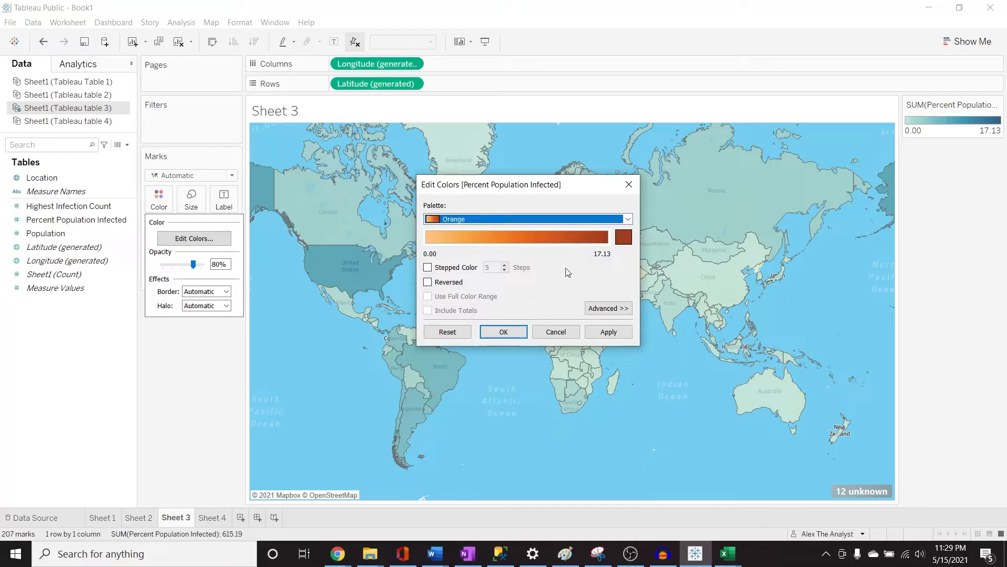
{"action": "left_click", "coordinate": [598, 332]}
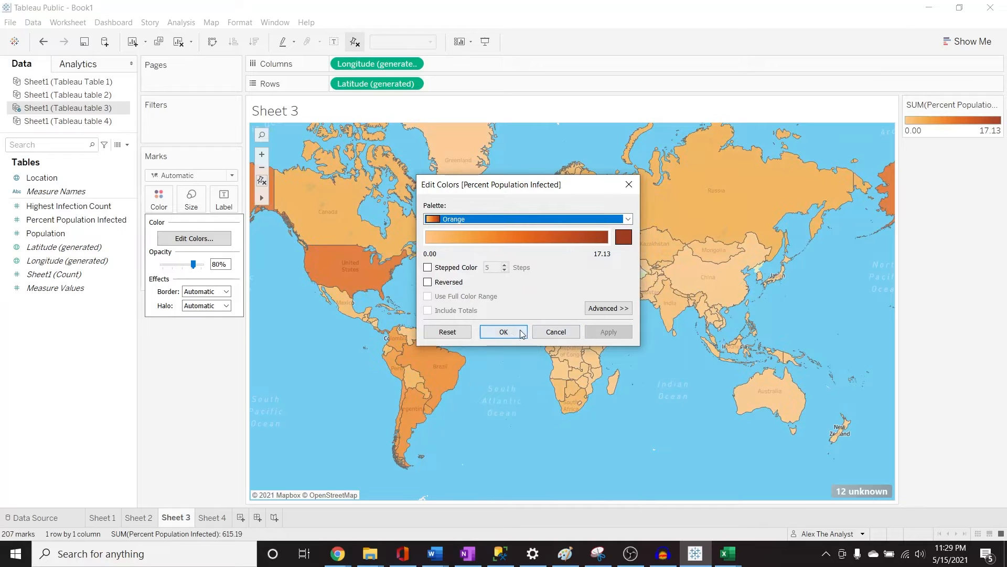
{"action": "left_click", "coordinate": [503, 332]}
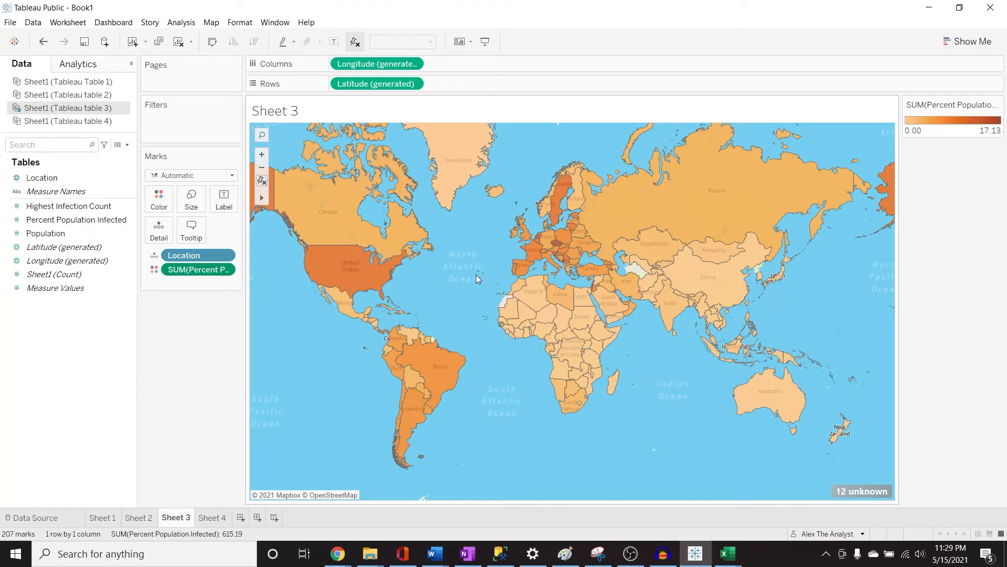
Step: Try the Sunrise-Sunset Diverging palette for the map's Percent Population Infected colors
{"action": "left_click", "coordinate": [159, 198]}
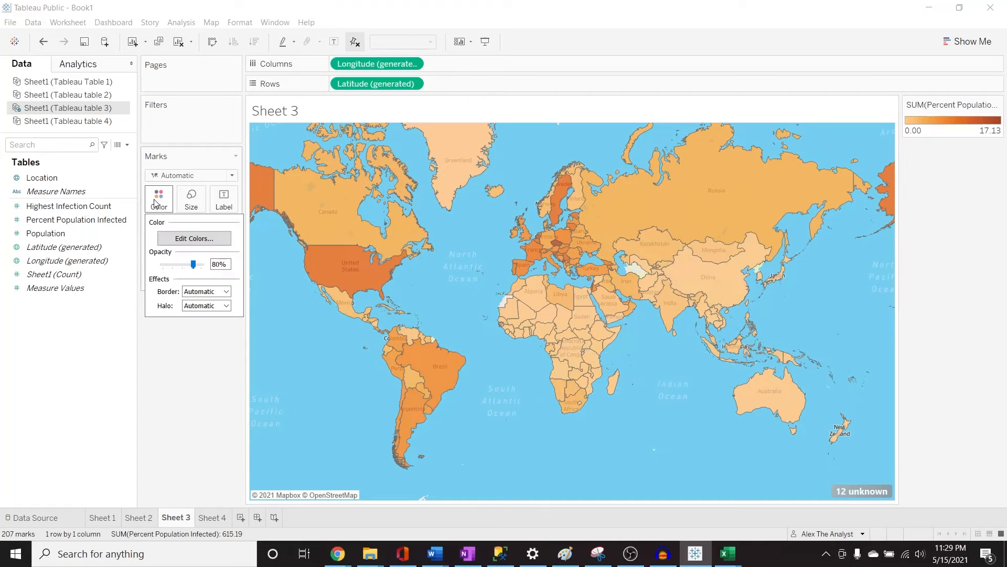
{"action": "left_click", "coordinate": [193, 243]}
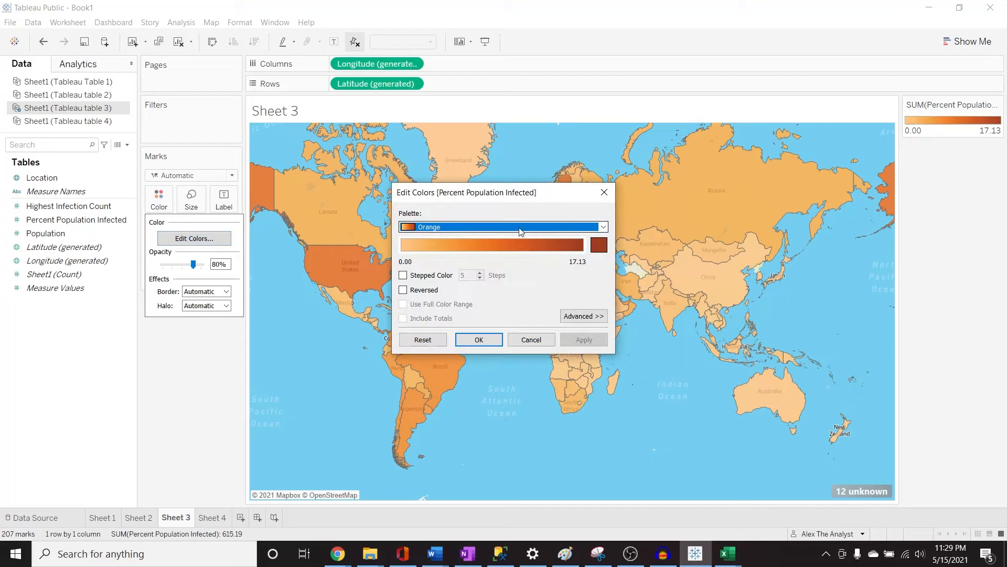
{"action": "left_click", "coordinate": [603, 226]}
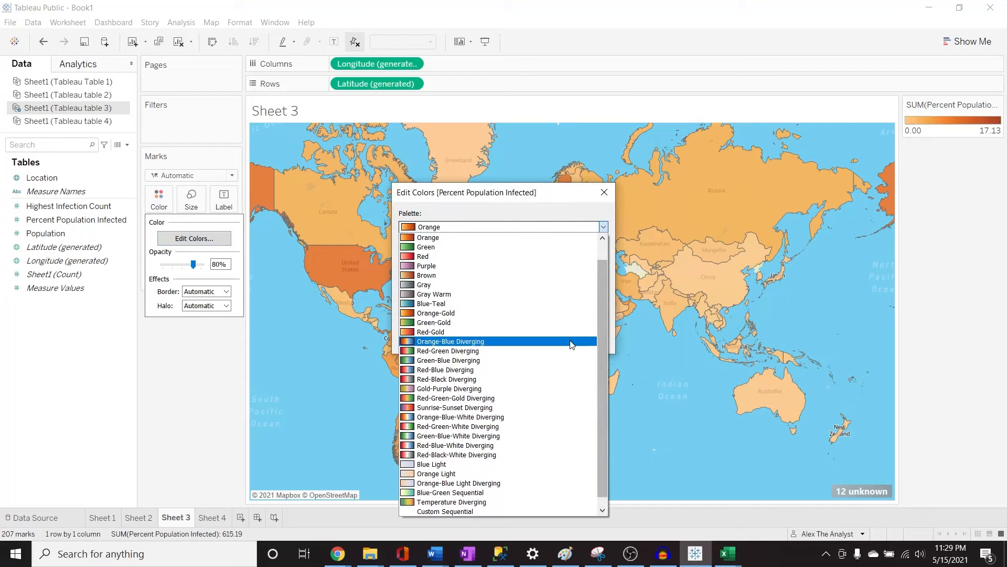
{"action": "left_click", "coordinate": [547, 407]}
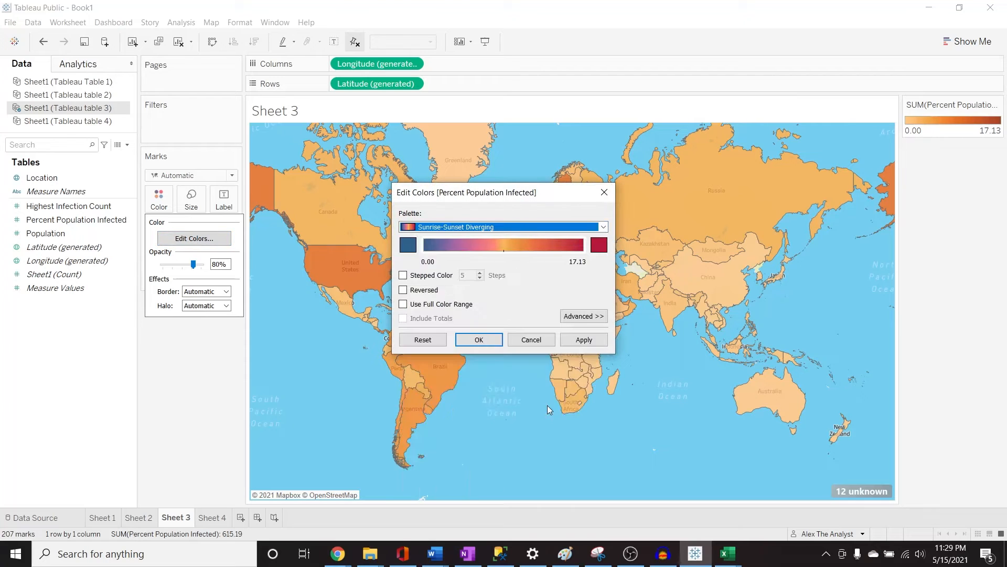
{"action": "left_click", "coordinate": [567, 340]}
{"action": "left_click", "coordinate": [479, 339]}
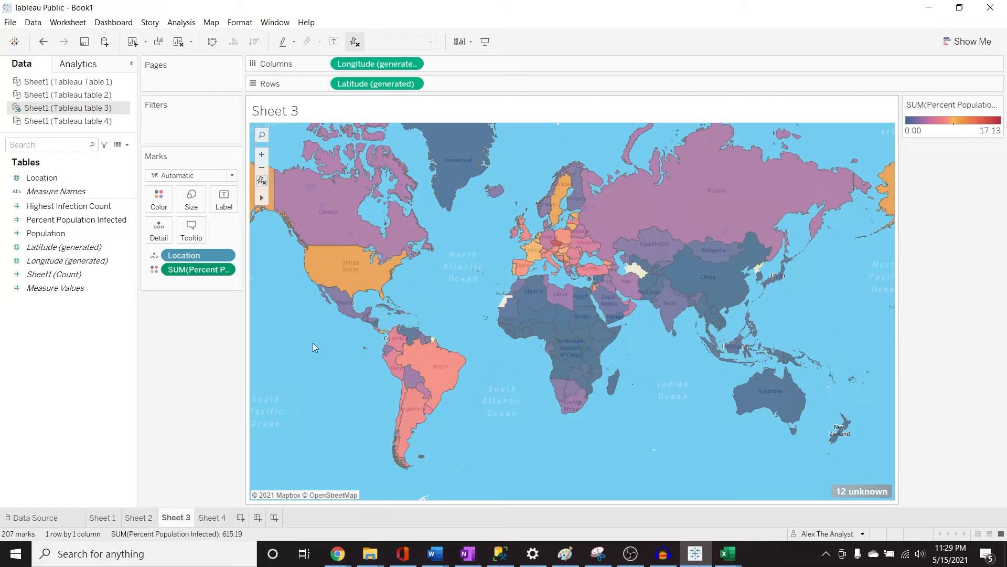
Step: Color the map's Percent Population Infected values with the Red-Gold palette
{"action": "left_click", "coordinate": [159, 198]}
{"action": "left_click", "coordinate": [194, 238]}
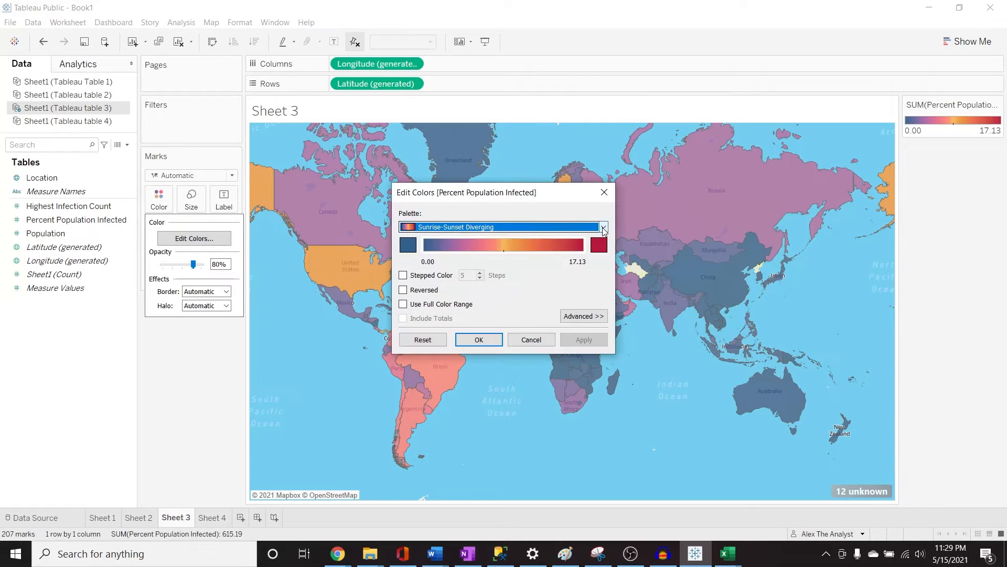
{"action": "left_click", "coordinate": [603, 229]}
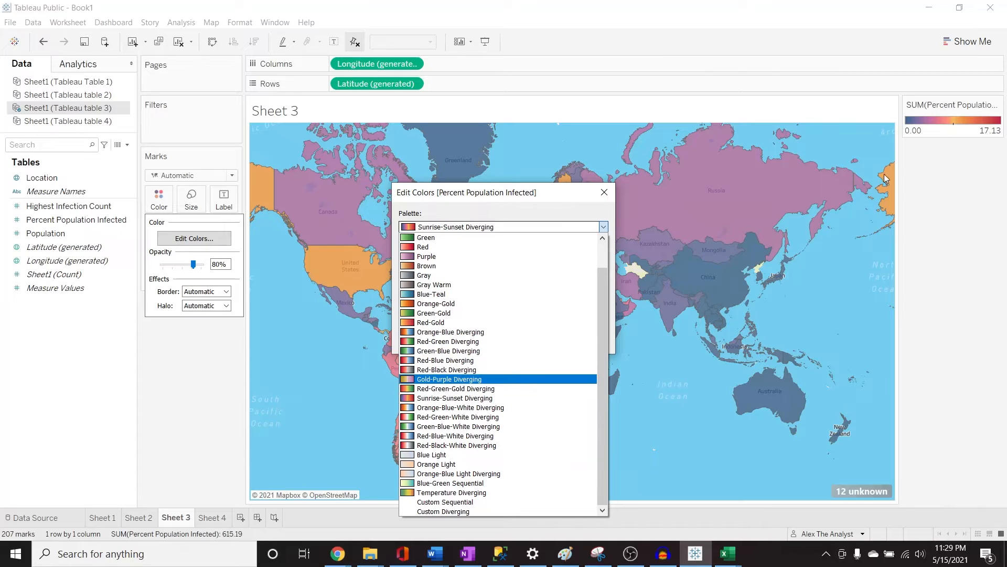
{"action": "left_click", "coordinate": [523, 323]}
{"action": "left_click", "coordinate": [584, 339]}
{"action": "left_click", "coordinate": [479, 340]}
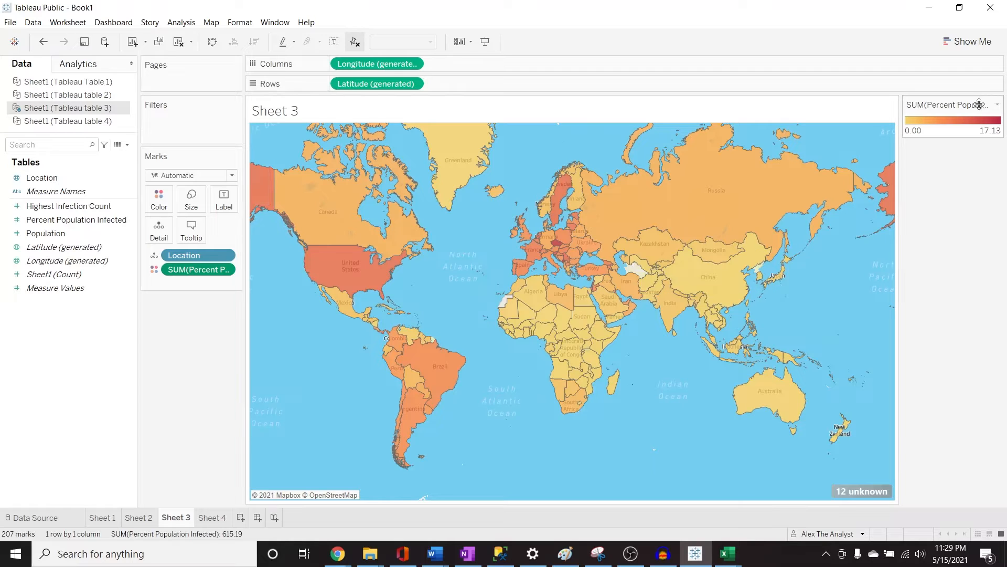
Step: Edit the color legend's title to read Percent Population Infected, without the SUM wrapper
{"action": "left_click", "coordinate": [999, 107]}
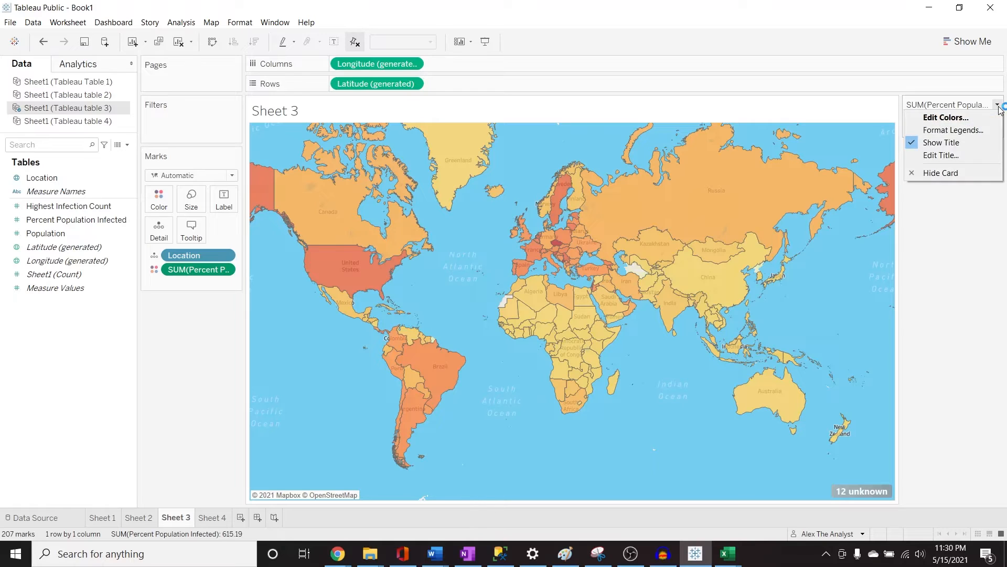
{"action": "left_click", "coordinate": [939, 242]}
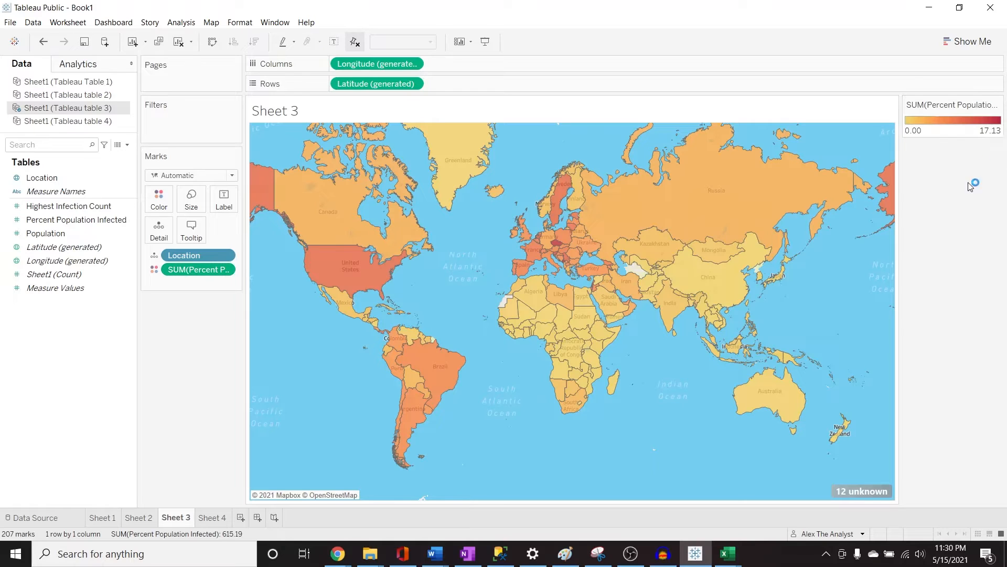
{"action": "left_click", "coordinate": [999, 107]}
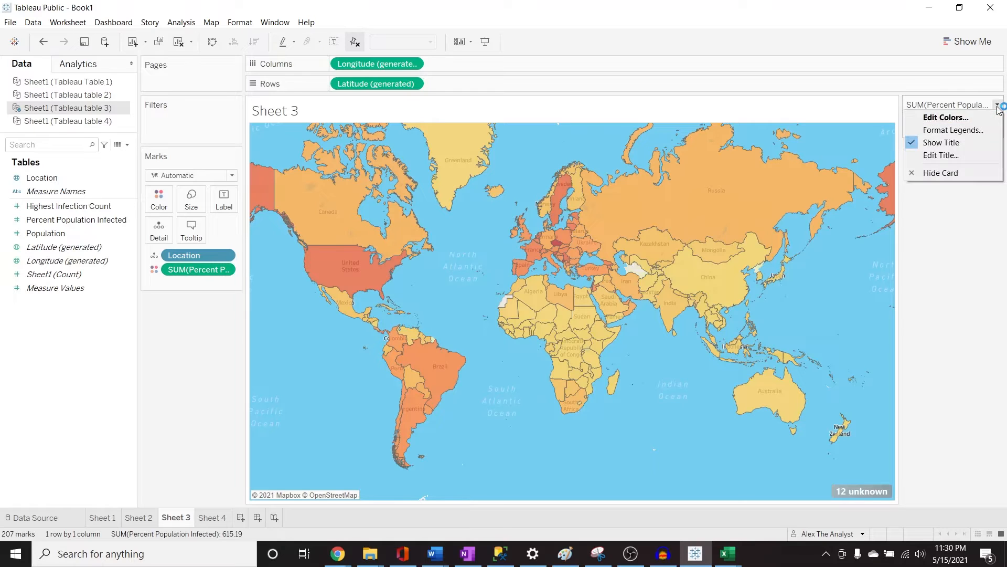
{"action": "left_click", "coordinate": [961, 154]}
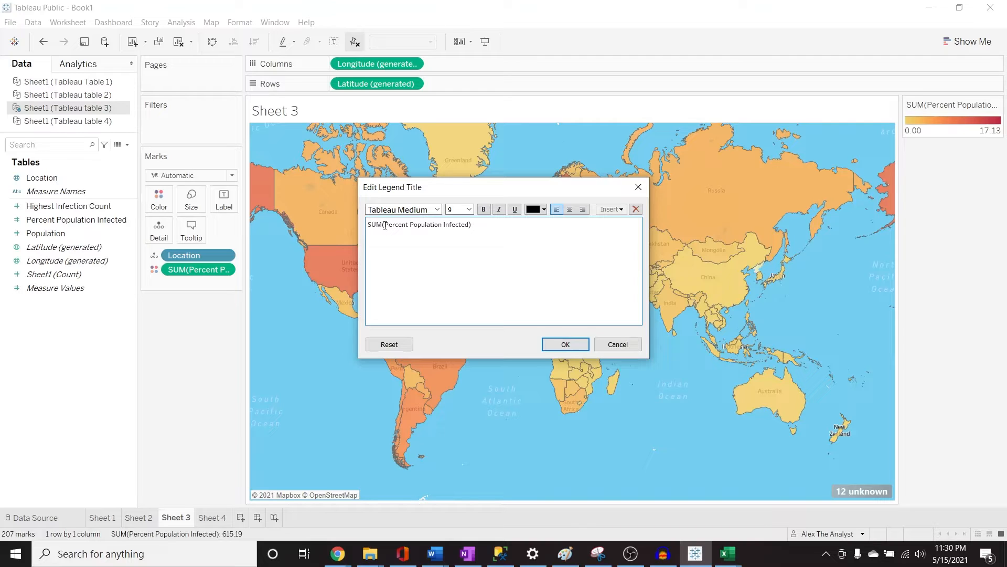
{"action": "key", "text": "BackSpace"}
{"action": "key", "text": "BackSpace"}
{"action": "key", "text": "BackSpace"}
{"action": "key", "text": "BackSpace"}
{"action": "left_click", "coordinate": [566, 344]}
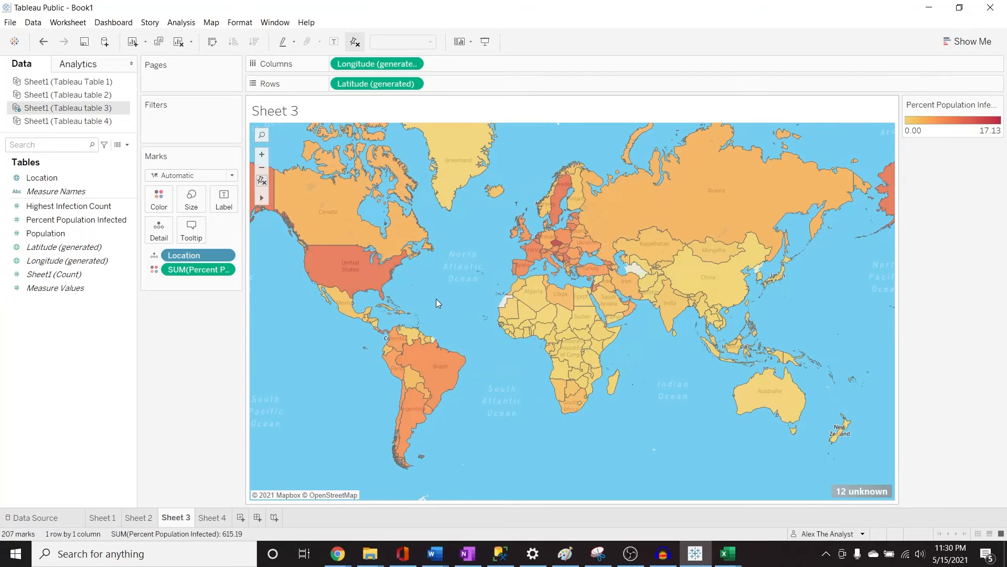
Step: Replace the map sheet's title with "Percent Population Infected Per Country"
{"action": "double_click", "coordinate": [286, 111]}
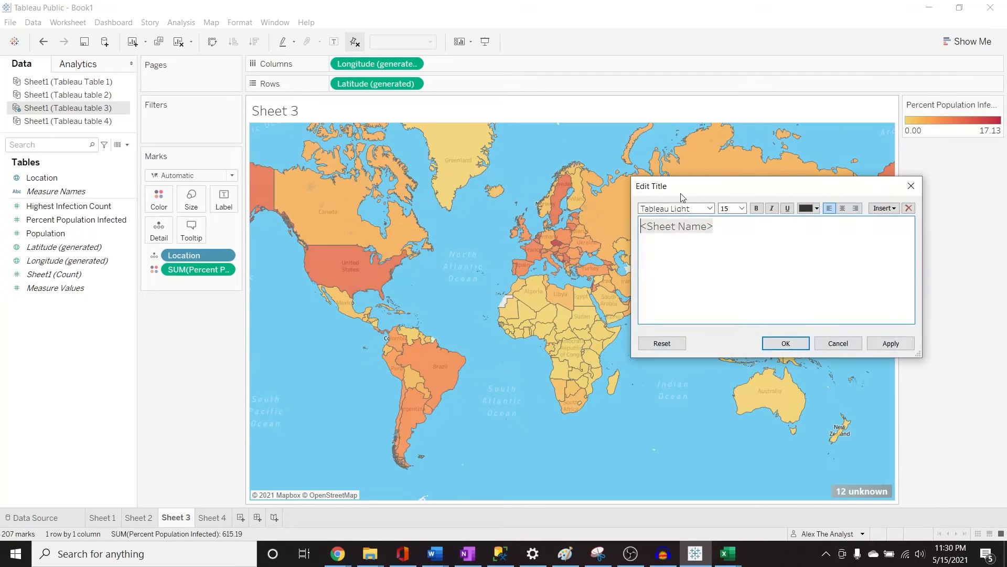
{"action": "key", "text": "BackSpace"}
{"action": "key", "text": "BackSpace"}
{"action": "key", "text": "BackSpace"}
{"action": "key", "text": "BackSpace"}
{"action": "key", "text": "BackSpace"}
{"action": "key", "text": "BackSpace"}
{"action": "key", "text": "BackSpace"}
{"action": "key", "text": "BackSpace"}
{"action": "key", "text": "BackSpace"}
{"action": "key", "text": "BackSpace"}
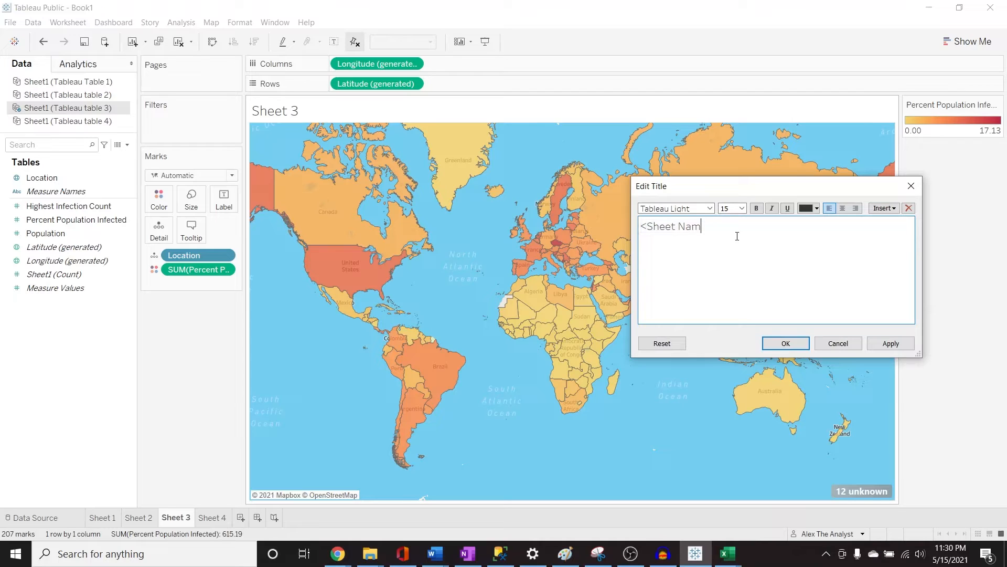
{"action": "key", "text": "BackSpace"}
{"action": "key", "text": "BackSpace"}
{"action": "type", "text": "Percent Population Infected Per Country"}
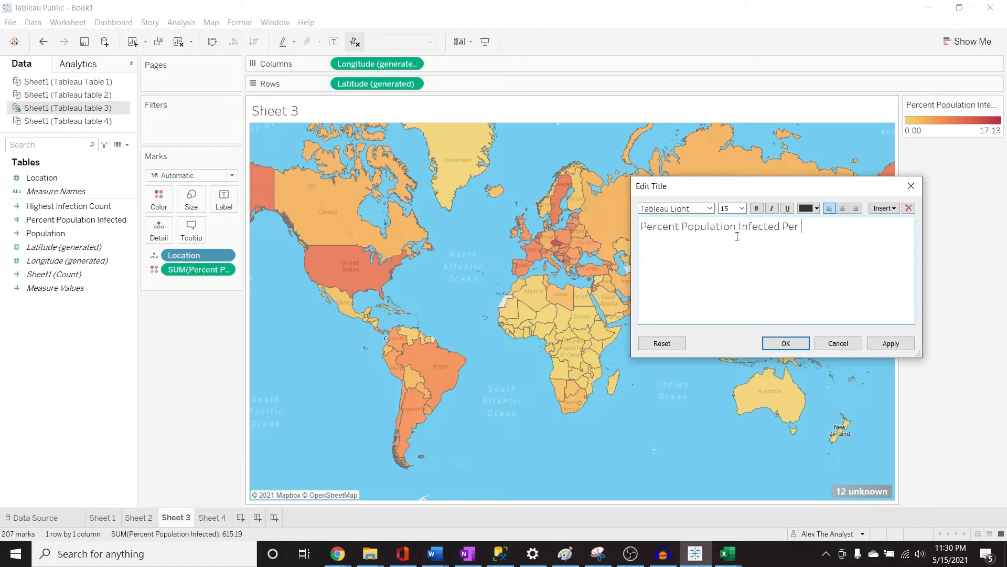
{"action": "key", "text": "Return"}
{"action": "left_click", "coordinate": [891, 343]}
{"action": "left_click", "coordinate": [801, 346]}
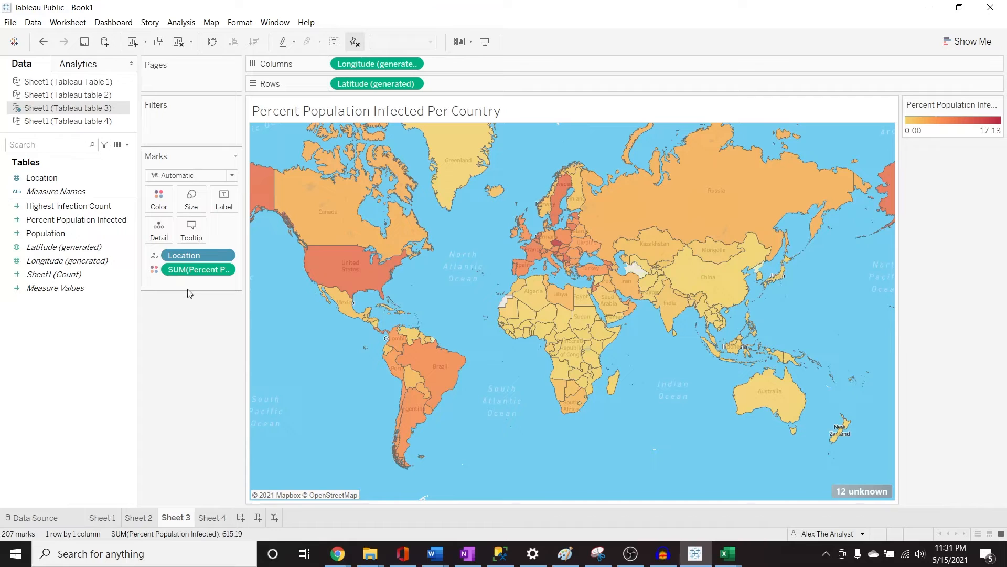
Step: Add a second Location field to the map's marks, try it as size, and undo the size change
{"action": "left_click_drag", "start_coordinate": [79, 178], "coordinate": [186, 284]}
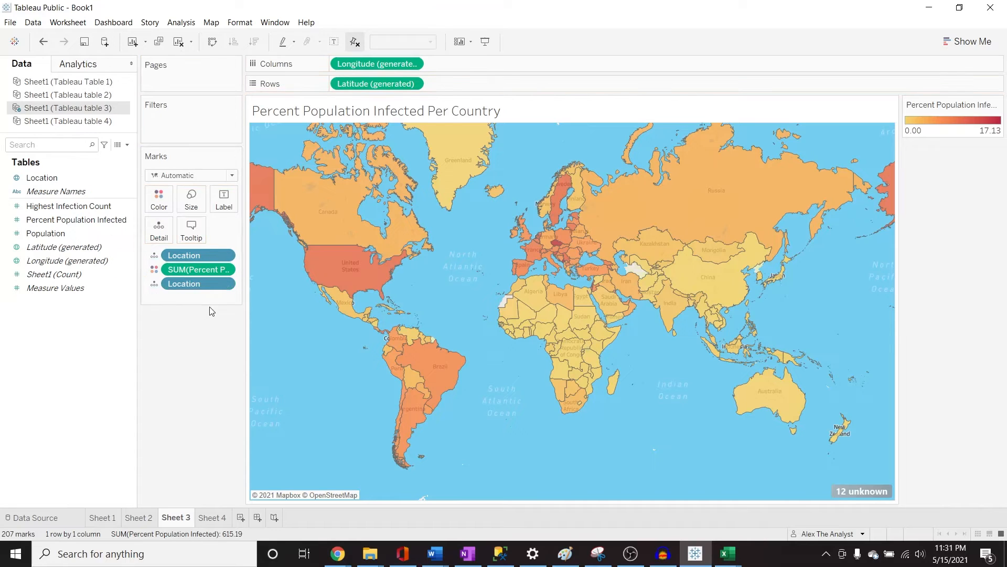
{"action": "left_click", "coordinate": [155, 283]}
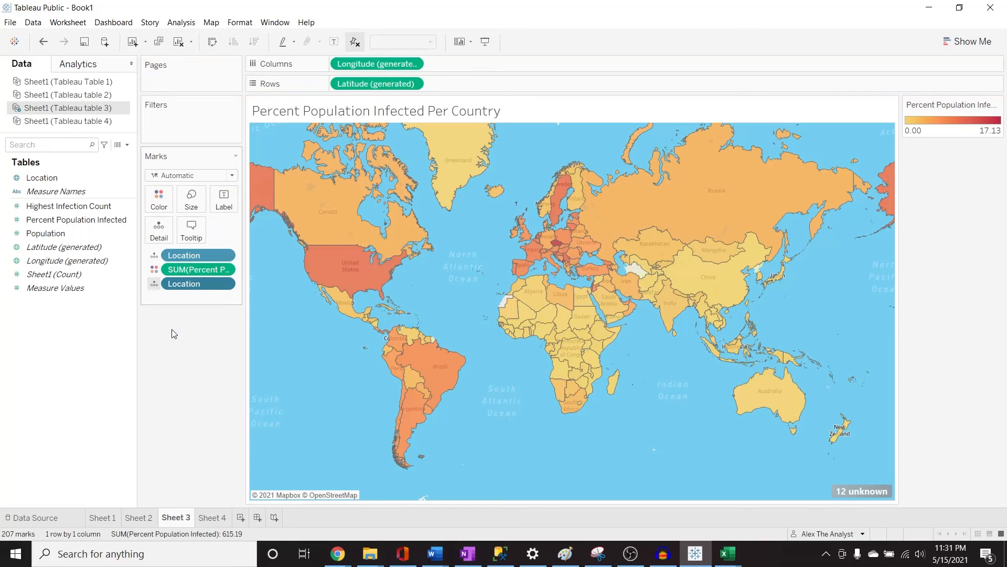
{"action": "left_click", "coordinate": [173, 325]}
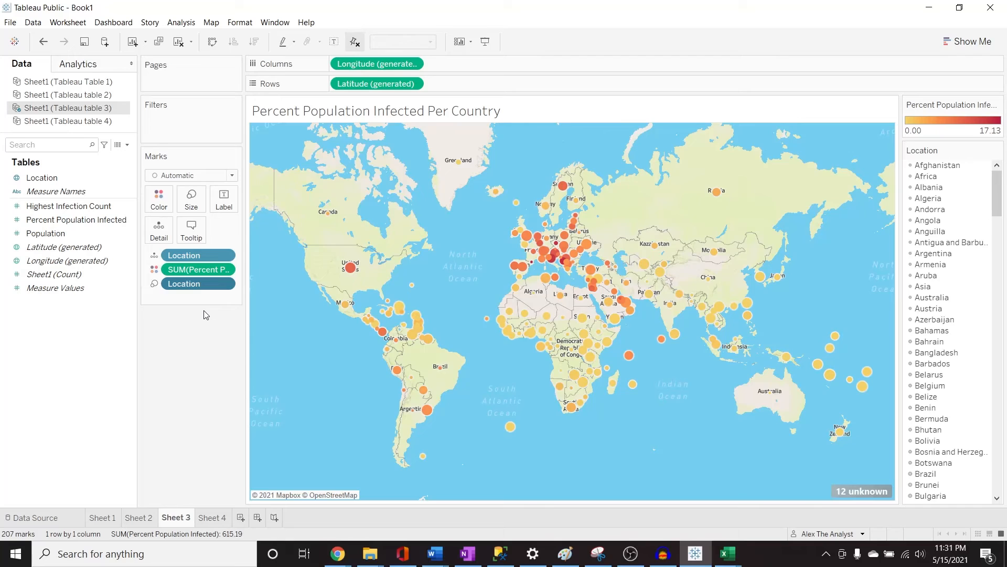
{"action": "key", "text": "ctrl+z"}
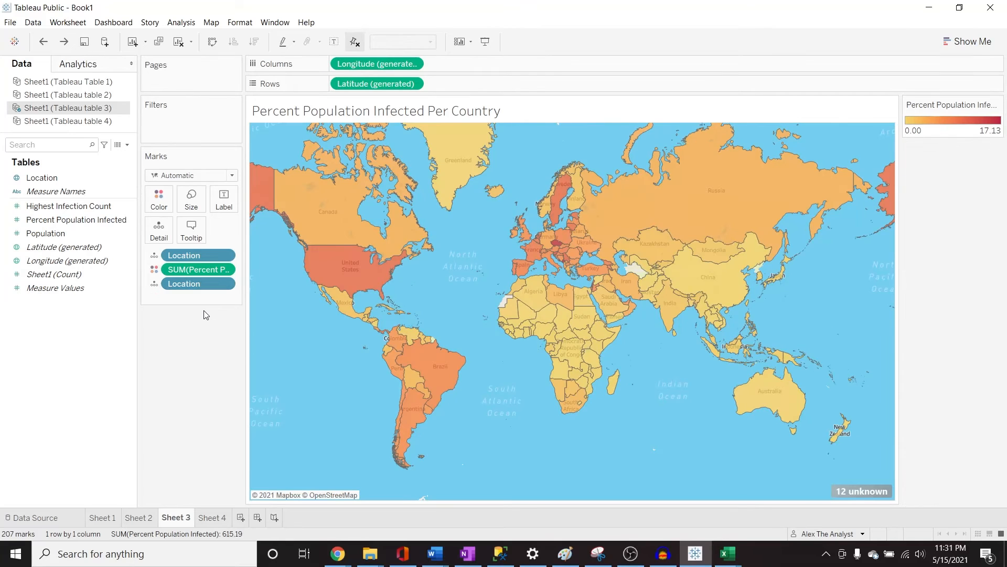
Step: Try the first Location as label and the second as color, and undo back to a single Location detail mark
{"action": "left_click", "coordinate": [155, 255]}
{"action": "left_click", "coordinate": [176, 283]}
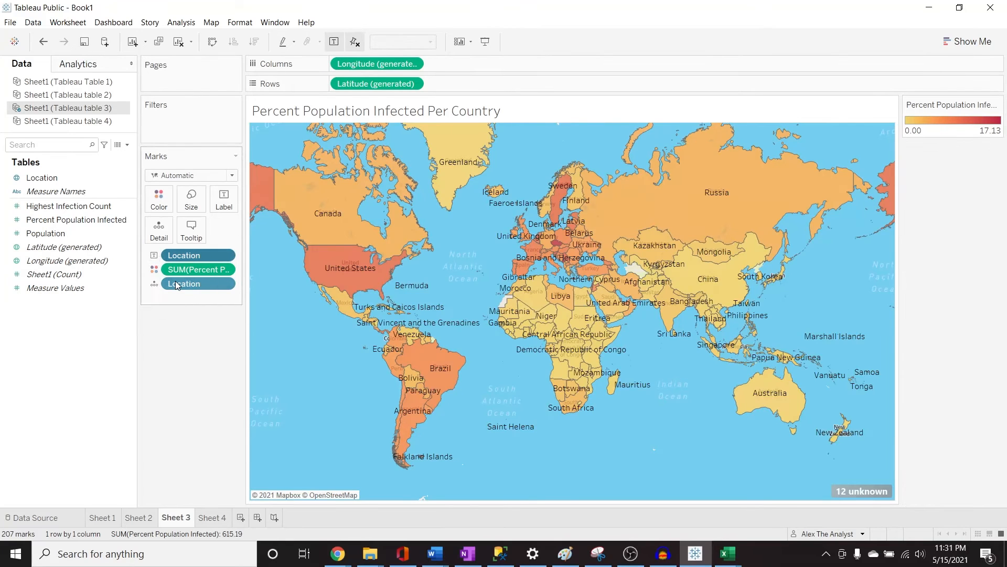
{"action": "left_click", "coordinate": [154, 284]}
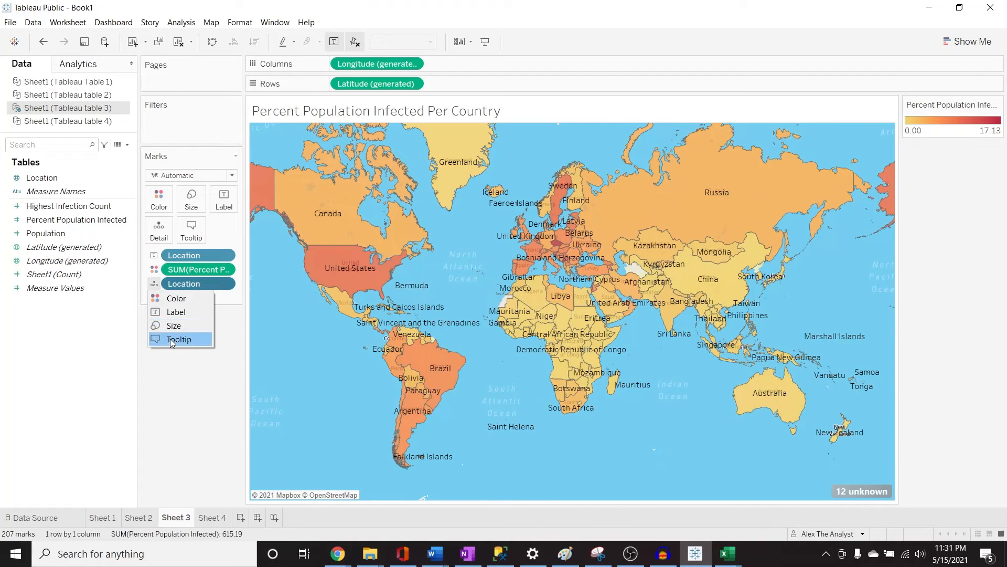
{"action": "left_click", "coordinate": [173, 298]}
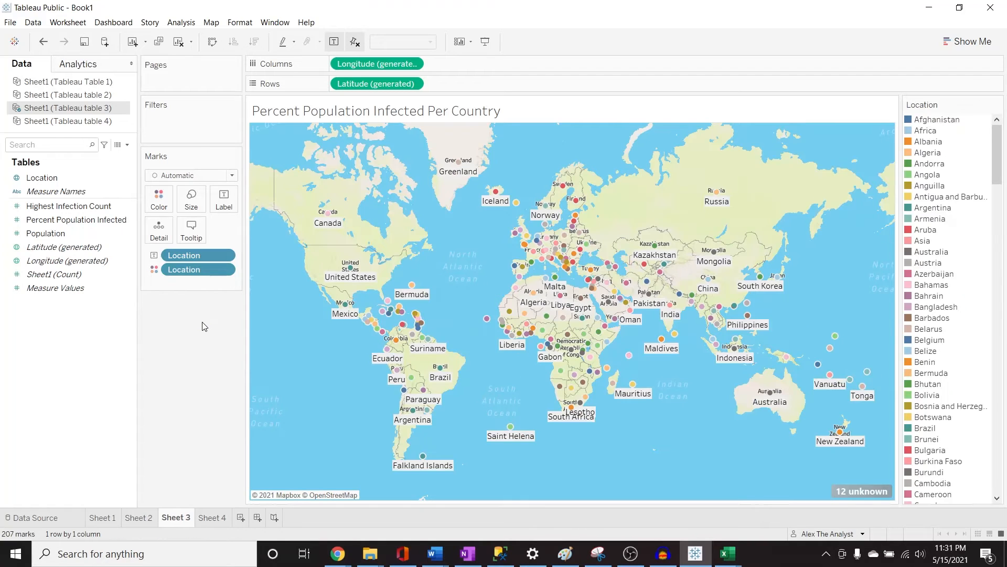
{"action": "key", "text": "ctrl+z"}
{"action": "key", "text": "ctrl+z"}
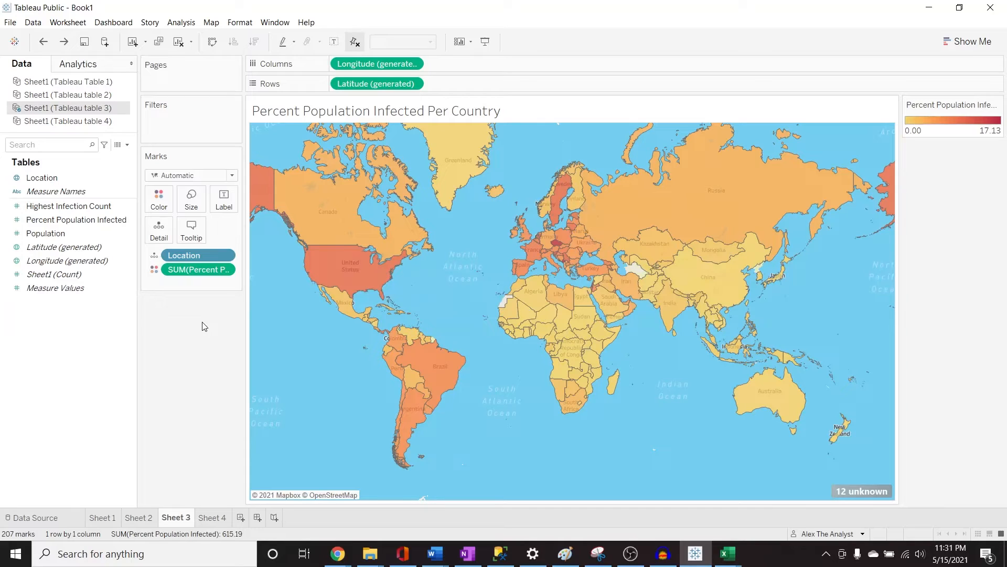
{"action": "left_click", "coordinate": [154, 256]}
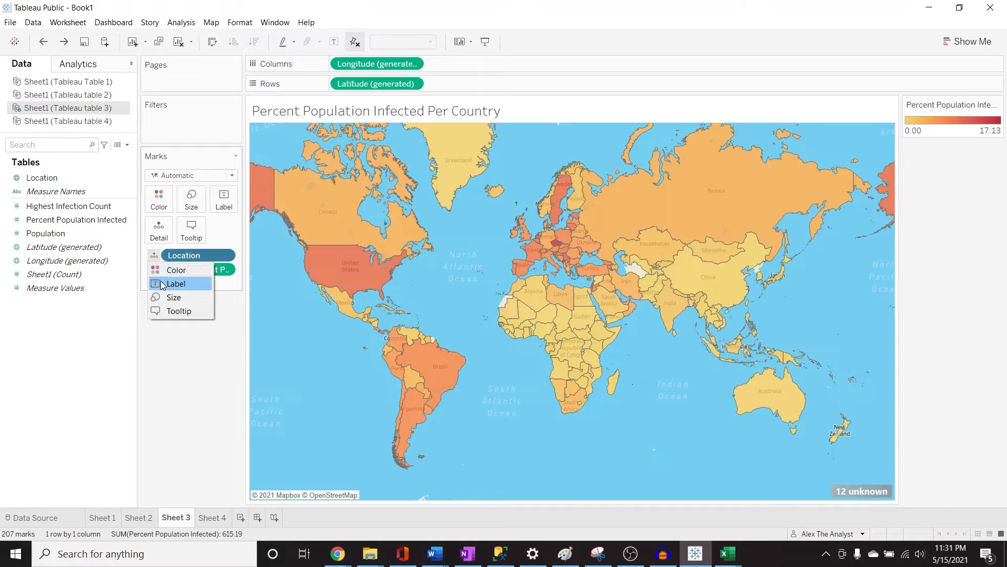
{"action": "left_click", "coordinate": [192, 364]}
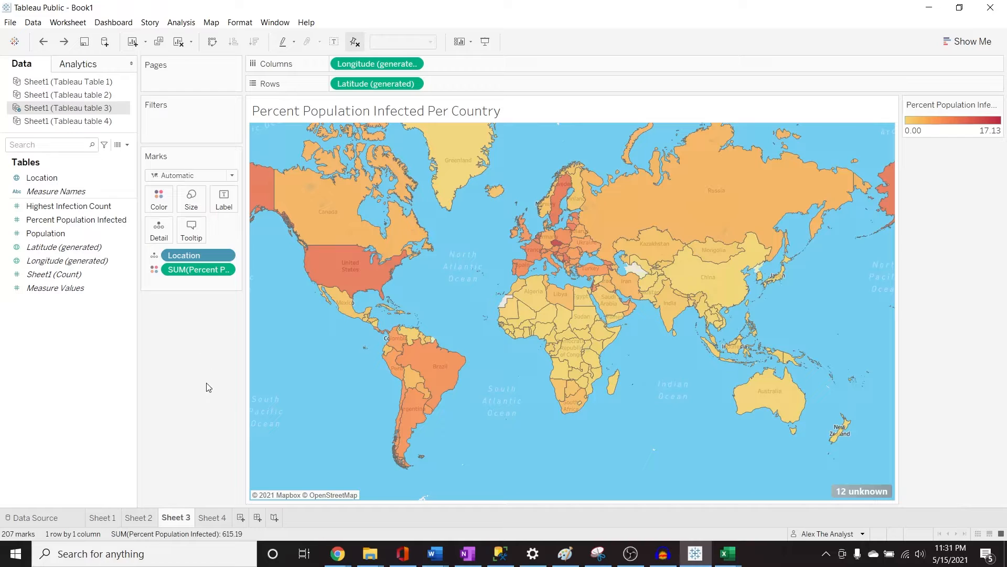
Step: Open the empty Sheet 4 and select Tableau table 4 as its data source
{"action": "left_click", "coordinate": [219, 517]}
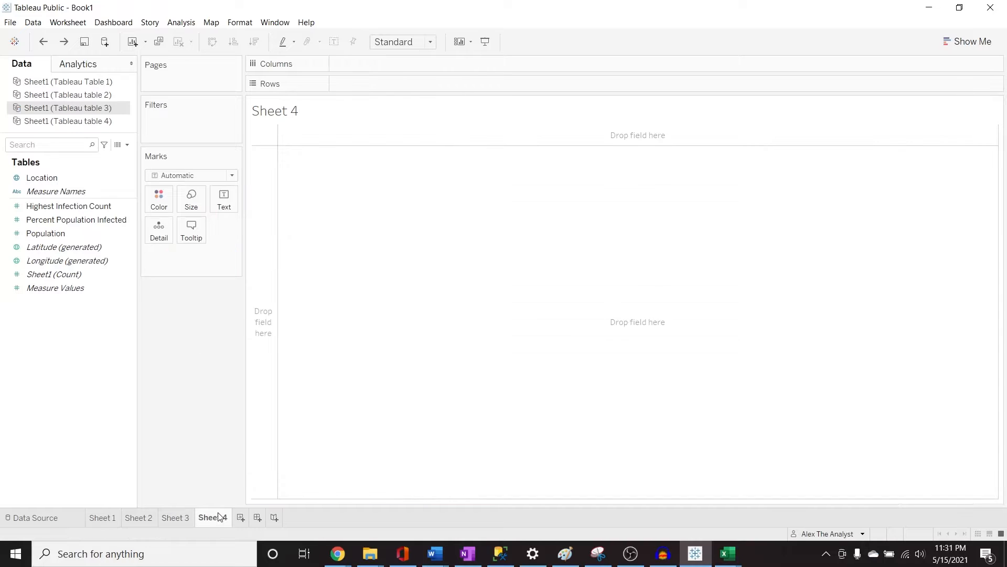
{"action": "left_click", "coordinate": [84, 121]}
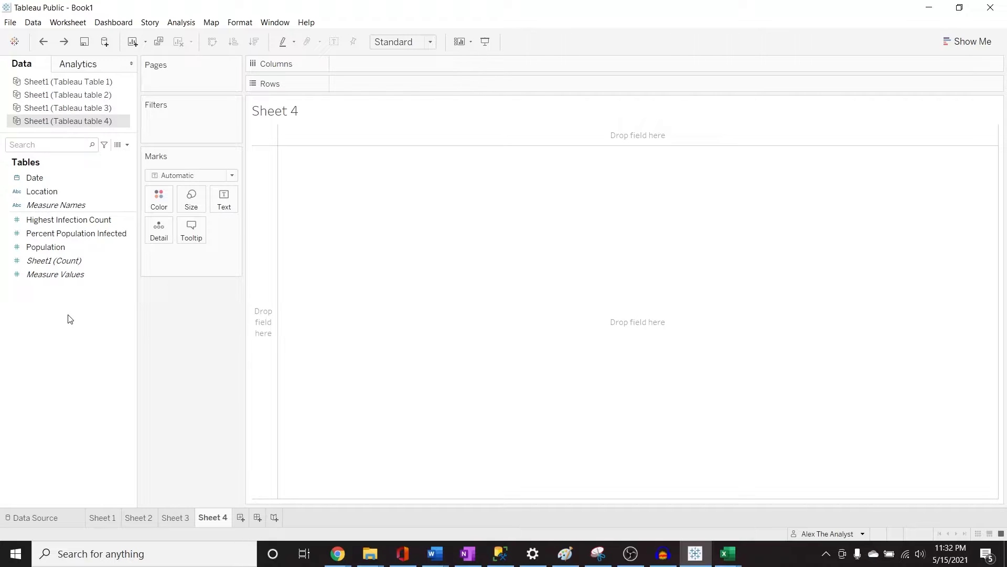
Step: Plot the sum of Percent Population Infected on Rows against the year of Date on Columns
{"action": "left_click_drag", "start_coordinate": [65, 175], "coordinate": [381, 59]}
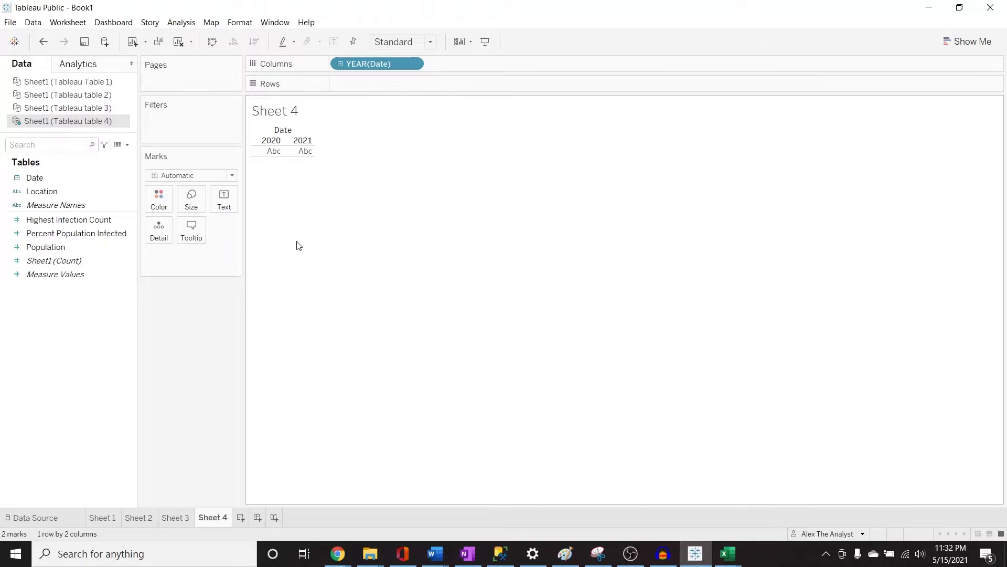
{"action": "left_click_drag", "start_coordinate": [126, 233], "coordinate": [414, 84]}
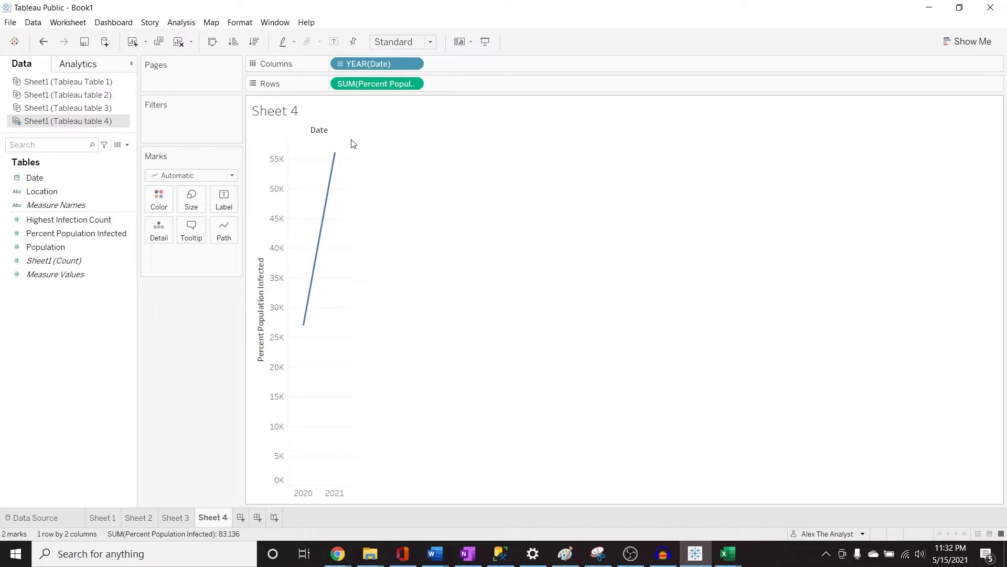
Step: Widen the yearly line chart until it fills most of the view
{"action": "left_click_drag", "start_coordinate": [350, 140], "coordinate": [512, 157]}
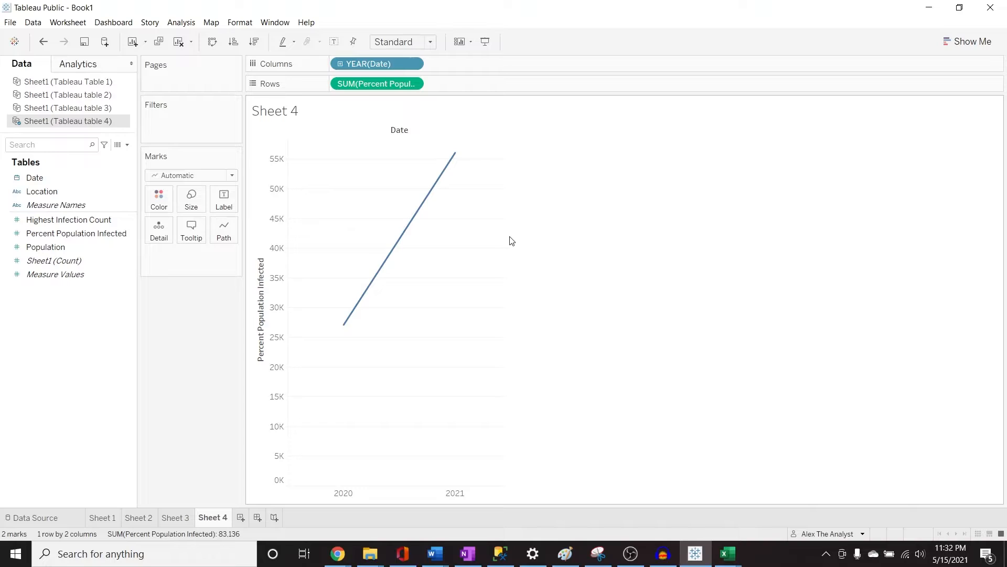
{"action": "left_click_drag", "start_coordinate": [511, 236], "coordinate": [630, 237]}
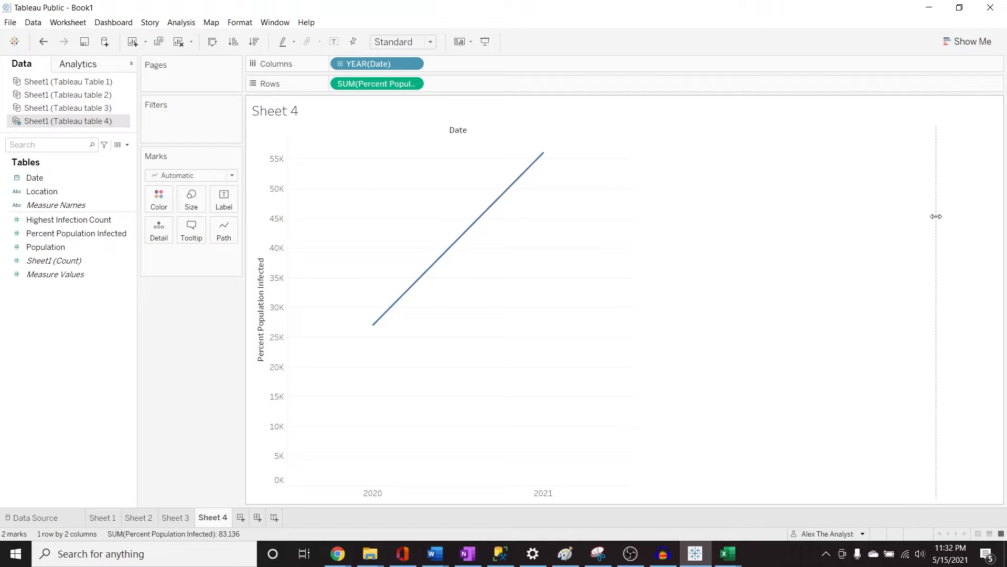
{"action": "left_click_drag", "start_coordinate": [937, 216], "coordinate": [936, 216]}
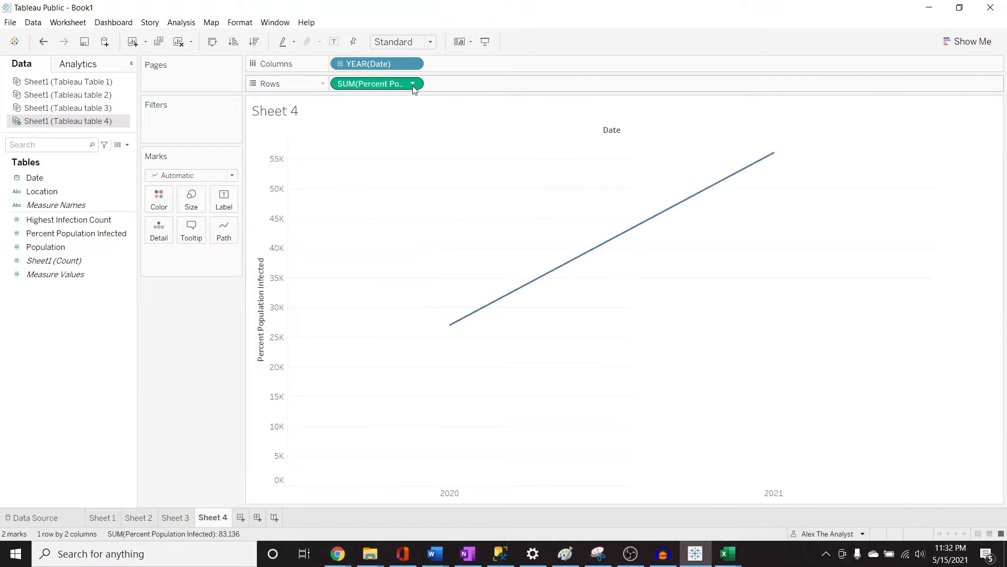
Step: Try the discrete Month level for the date on Columns, and undo back to the narrow yearly chart
{"action": "left_click", "coordinate": [413, 64]}
{"action": "left_click", "coordinate": [415, 67]}
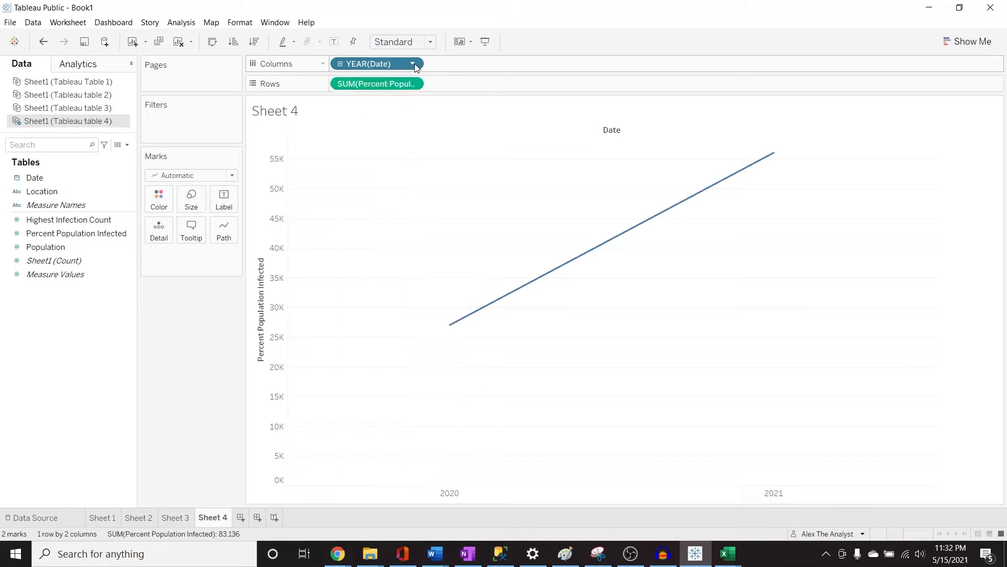
{"action": "left_click", "coordinate": [415, 66]}
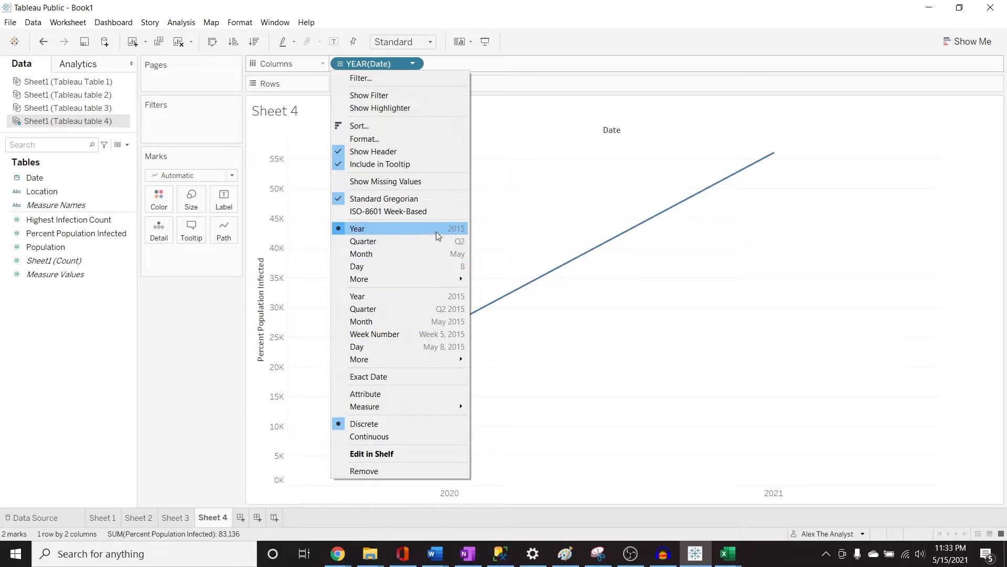
{"action": "left_click", "coordinate": [622, 314]}
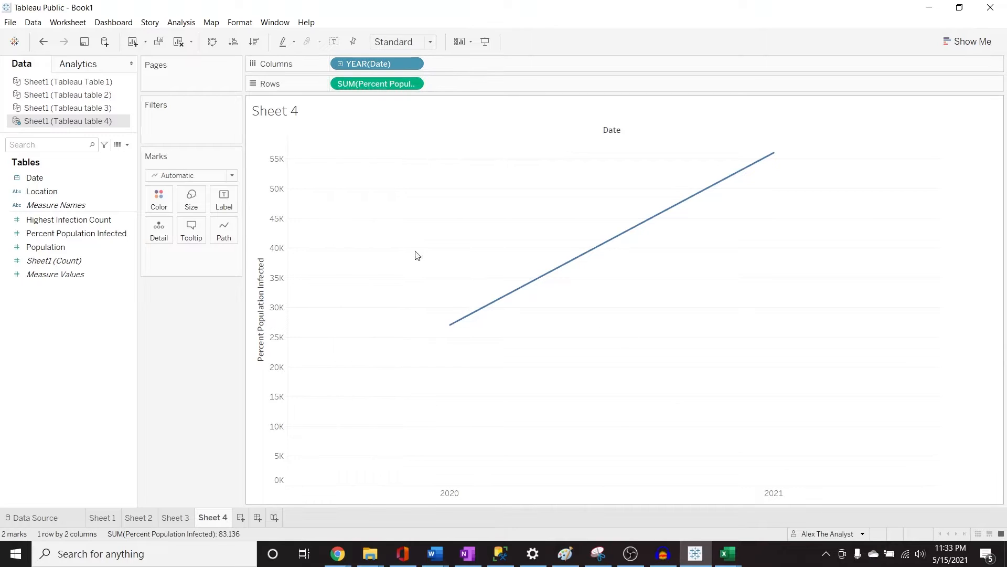
{"action": "left_click", "coordinate": [413, 64]}
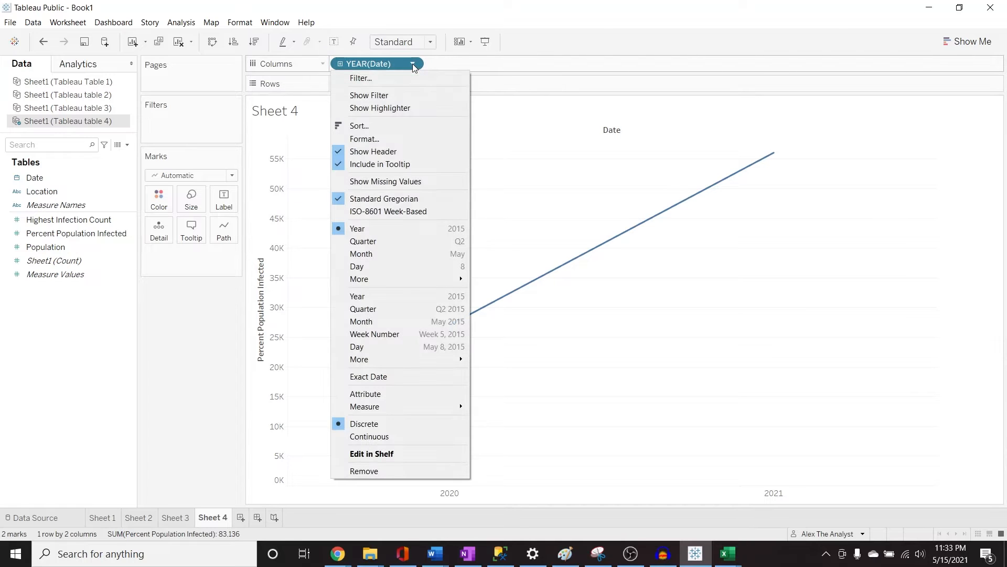
{"action": "left_click", "coordinate": [407, 254]}
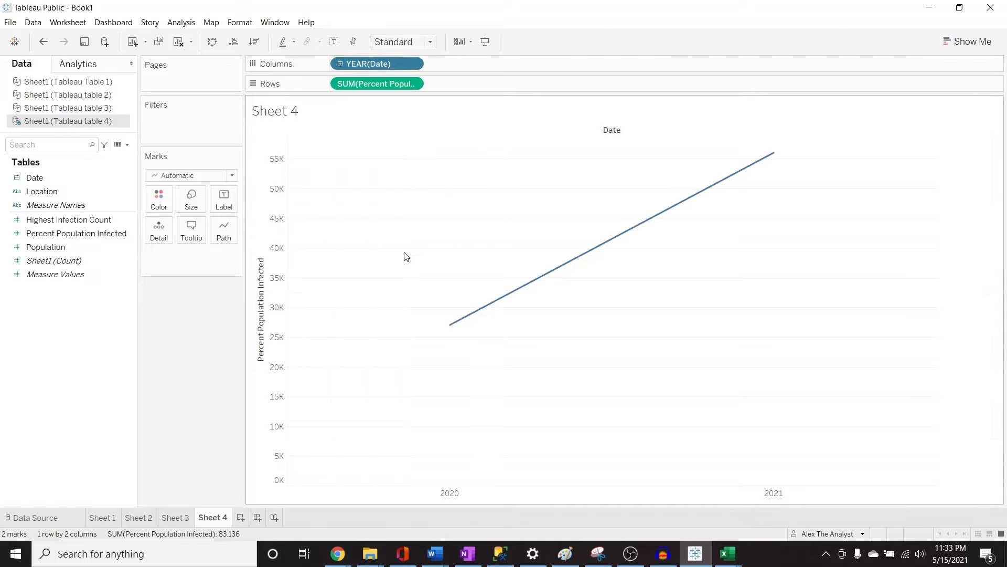
{"action": "mouse_move", "coordinate": [372, 495]}
{"action": "left_mouse_down"}
{"action": "mouse_move", "coordinate": [951, 501]}
{"action": "mouse_move", "coordinate": [438, 521]}
{"action": "mouse_move", "coordinate": [357, 515]}
{"action": "mouse_move", "coordinate": [470, 471]}
{"action": "mouse_move", "coordinate": [557, 462]}
{"action": "mouse_move", "coordinate": [737, 466]}
{"action": "mouse_move", "coordinate": [841, 499]}
{"action": "mouse_move", "coordinate": [943, 503]}
{"action": "mouse_move", "coordinate": [647, 485]}
{"action": "mouse_move", "coordinate": [466, 502]}
{"action": "mouse_move", "coordinate": [360, 494]}
{"action": "left_mouse_up"}
{"action": "key", "text": "ctrl+z"}
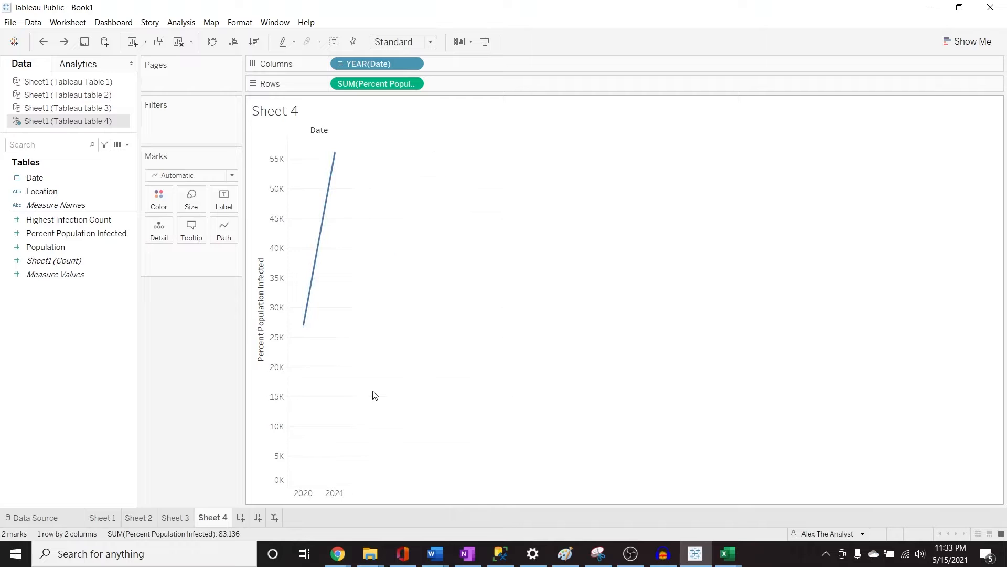
Step: Try the discrete Quarter level for the date on Columns, and return it to Year
{"action": "left_click", "coordinate": [413, 64]}
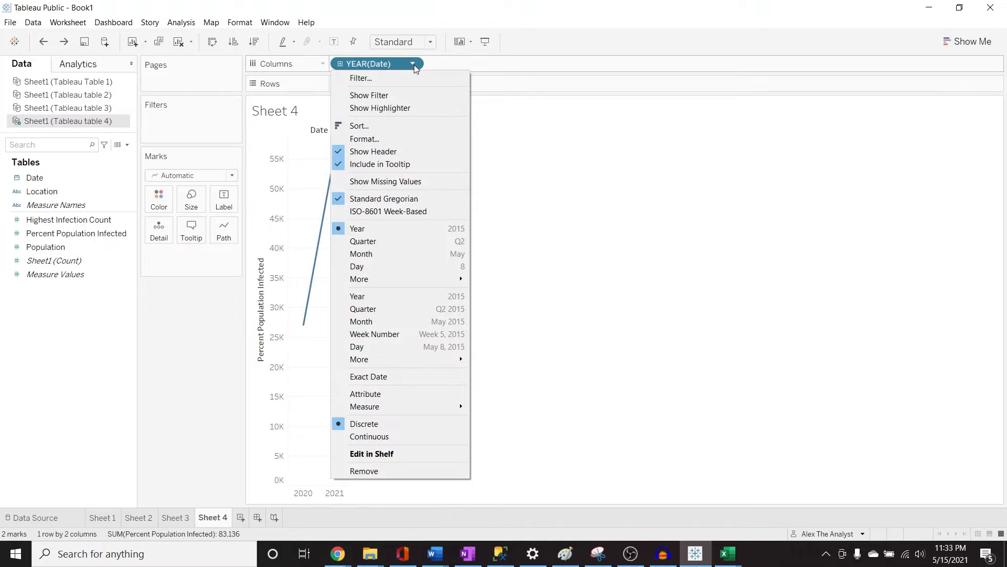
{"action": "left_click", "coordinate": [405, 241]}
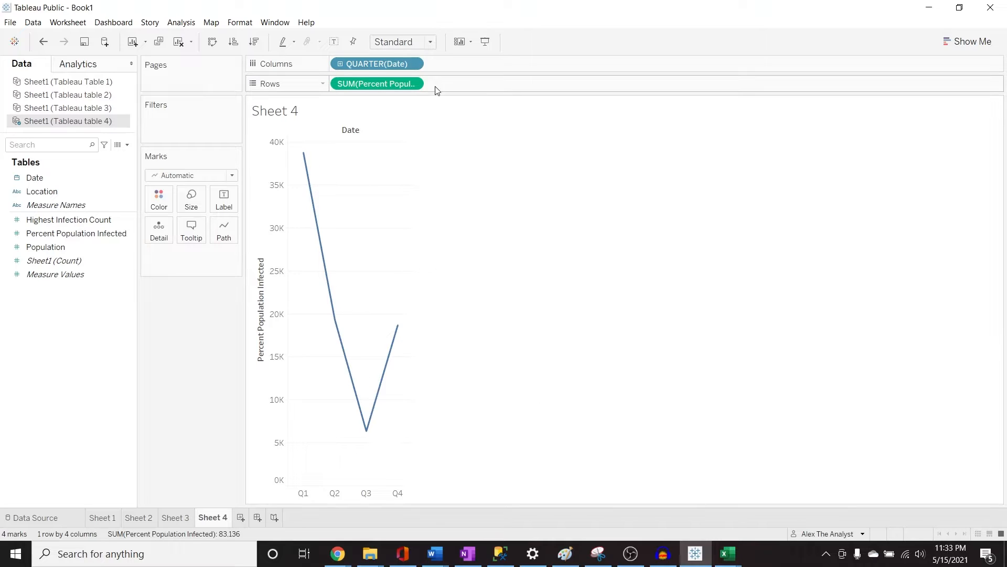
{"action": "left_click", "coordinate": [413, 64]}
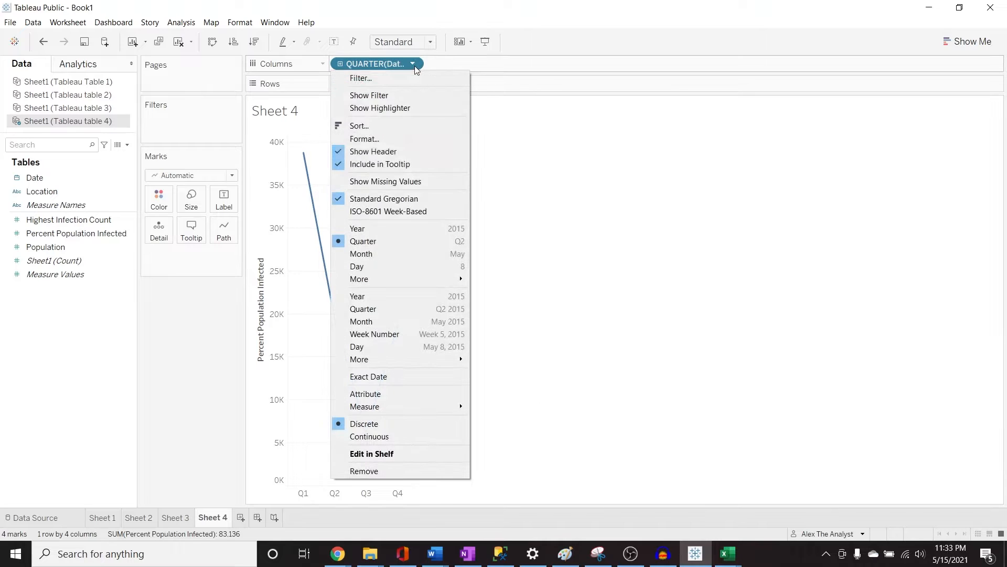
{"action": "left_click", "coordinate": [401, 229]}
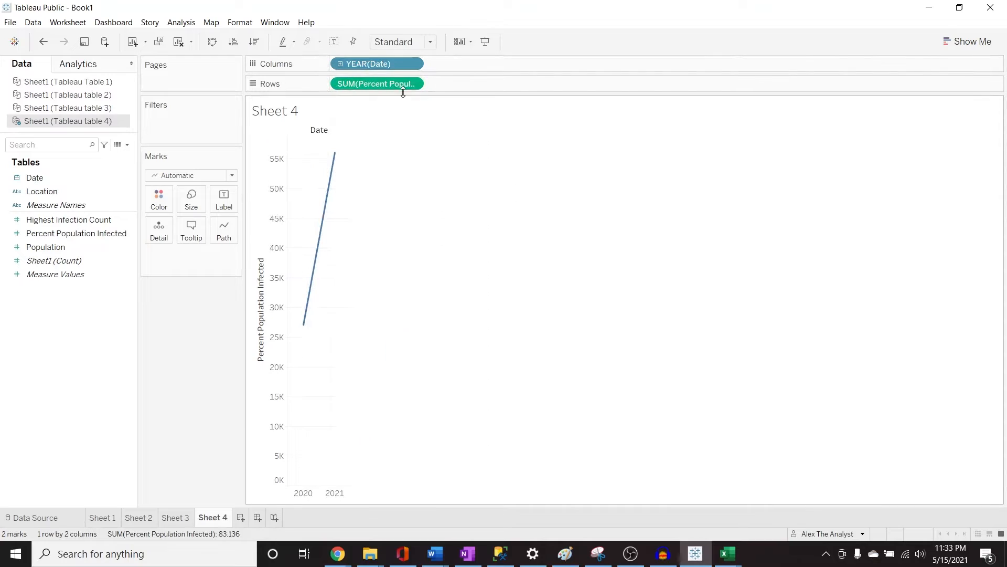
Step: Switch the date on Columns to continuous Day
{"action": "left_click", "coordinate": [414, 65]}
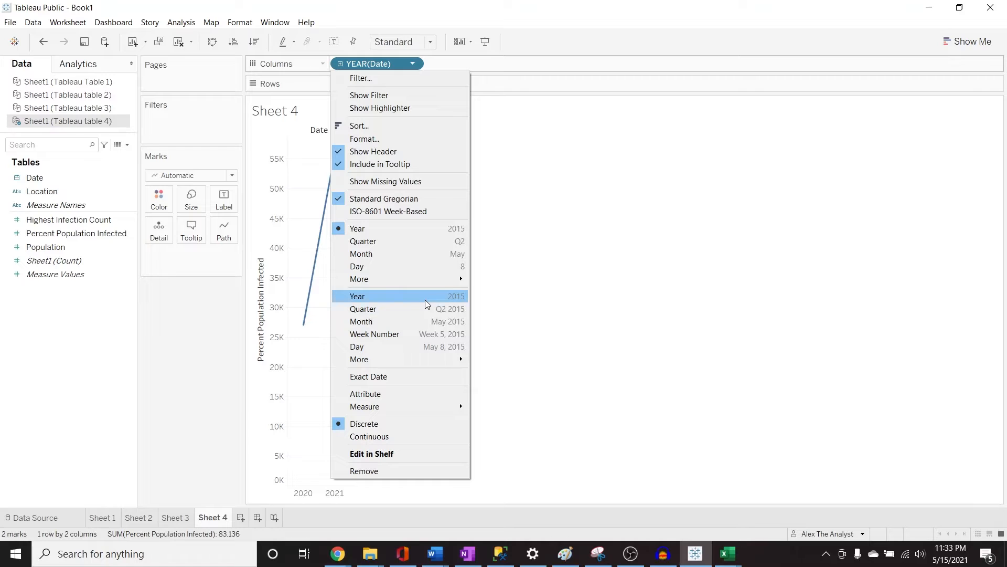
{"action": "left_click", "coordinate": [418, 345]}
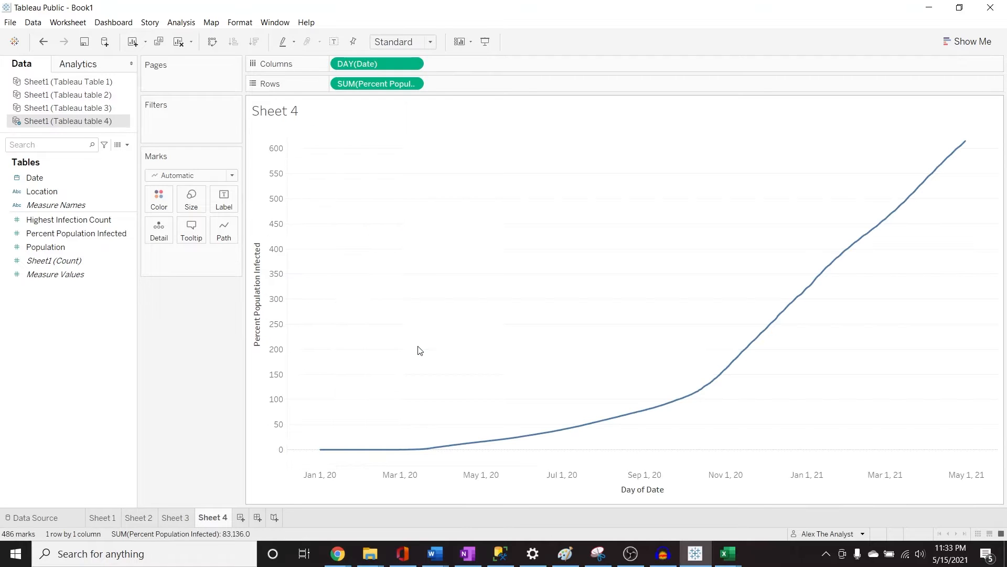
{"action": "mouse_move", "coordinate": [509, 443]}
Step: Switch the date on Columns to continuous Month, comparing it with the daily version by undoing and redoing the change
{"action": "left_click", "coordinate": [412, 84]}
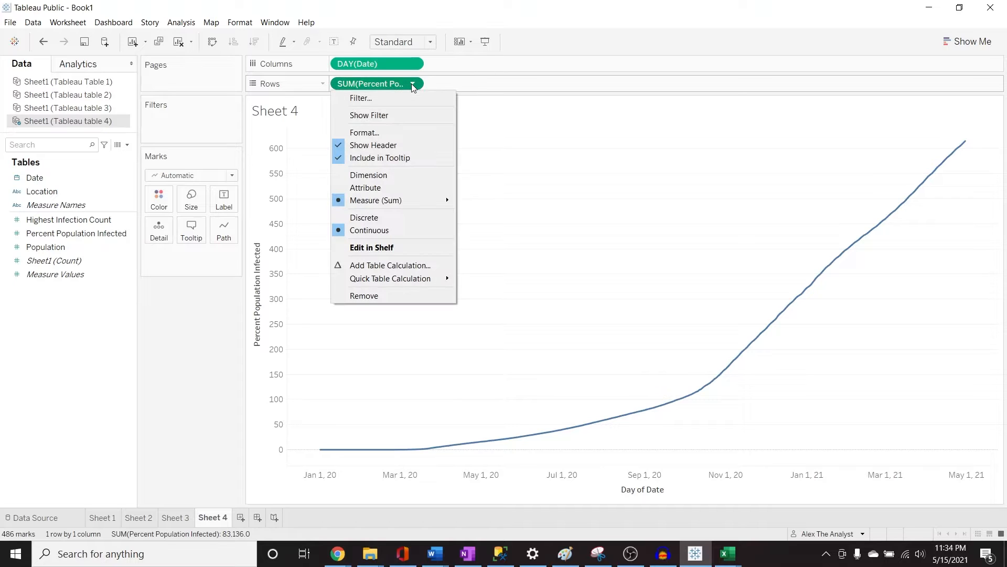
{"action": "left_click", "coordinate": [413, 65]}
{"action": "left_click", "coordinate": [413, 65]}
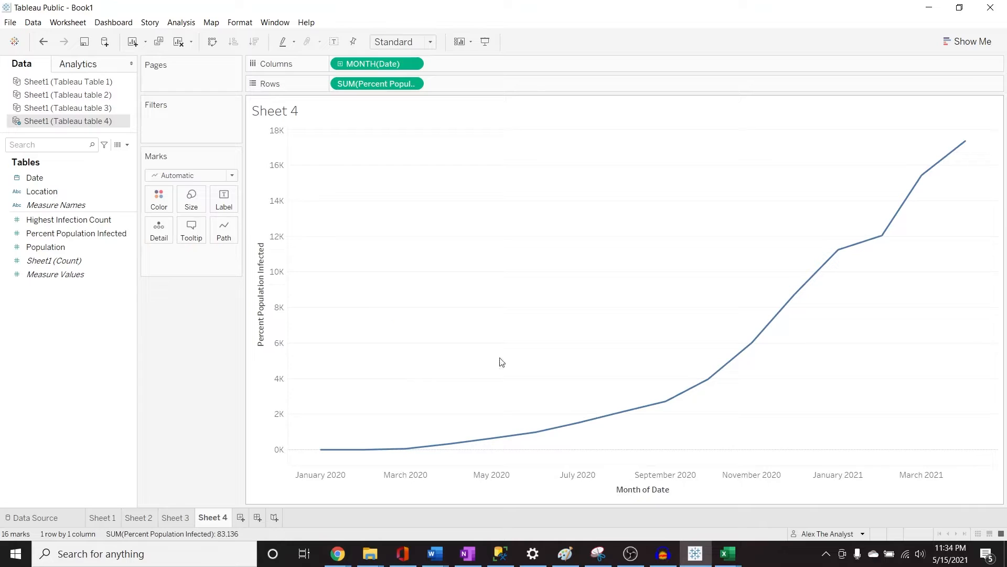
{"action": "mouse_move", "coordinate": [624, 413]}
{"action": "key", "text": "ctrl+z"}
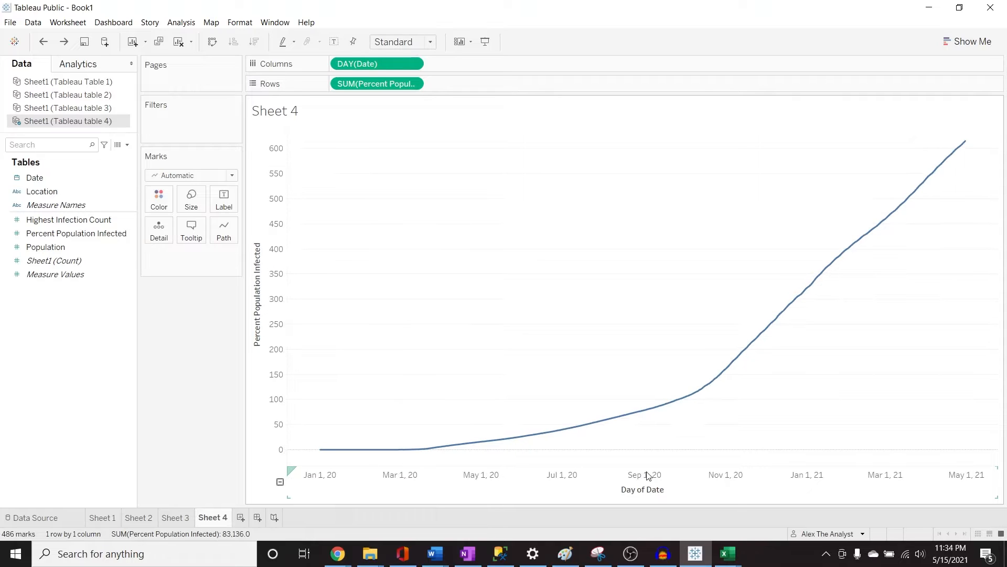
{"action": "key", "text": "ctrl+y"}
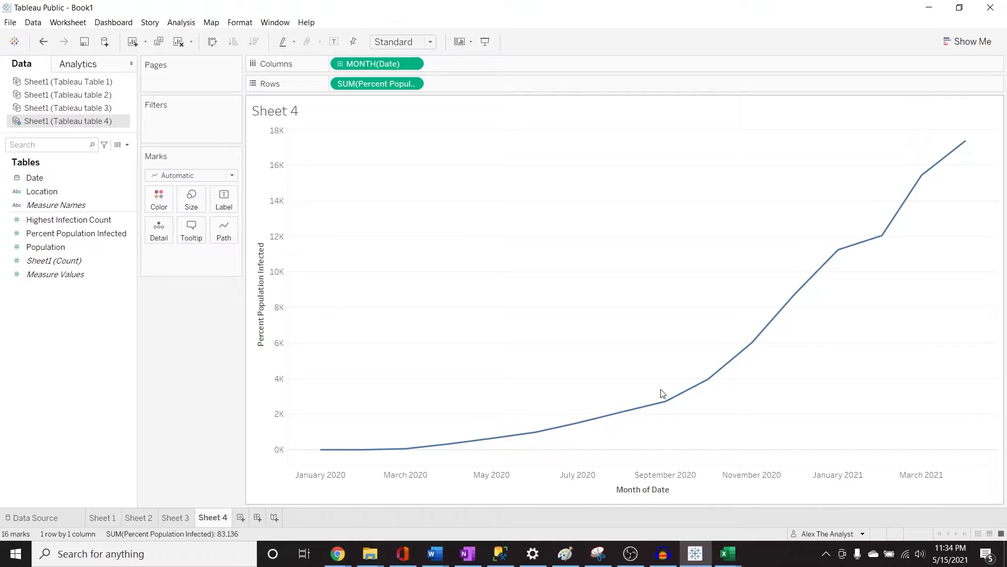
Step: Try Percent Population Infected on Rows as a discrete field, and undo the change
{"action": "left_click", "coordinate": [414, 84]}
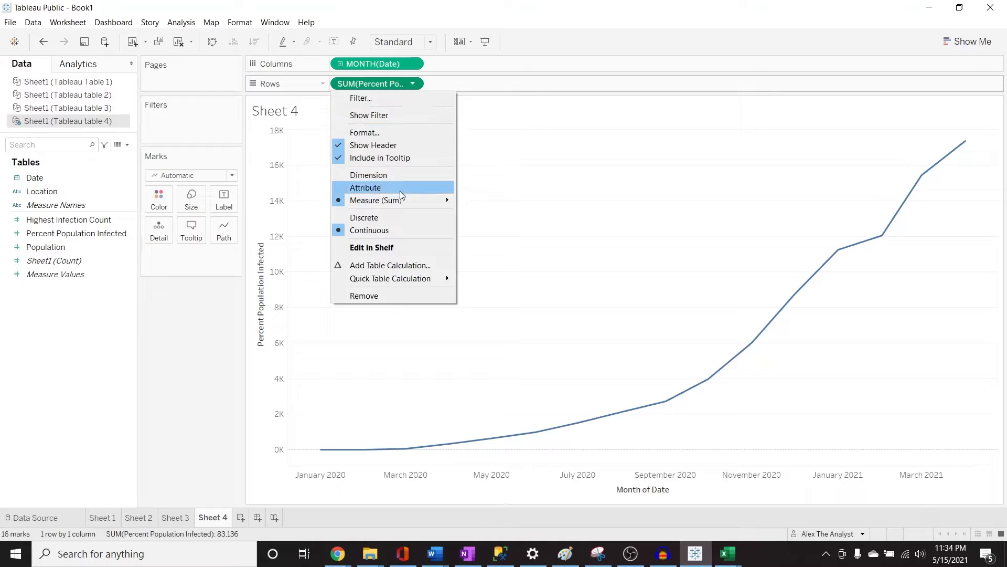
{"action": "left_click", "coordinate": [386, 220]}
{"action": "key", "text": "ctrl+z"}
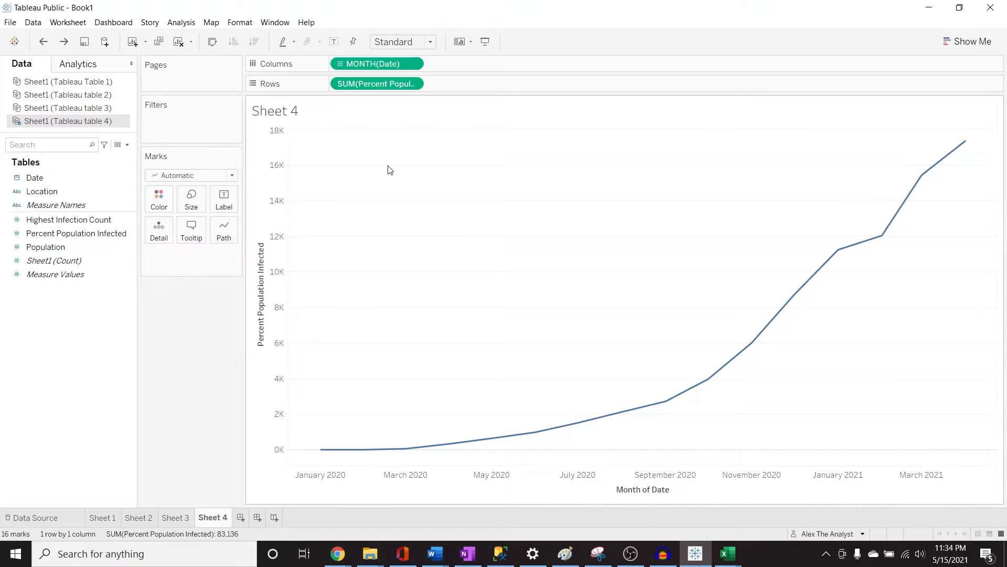
Step: Try Average as the aggregation for Percent Population Infected on Rows, and undo back to Sum
{"action": "left_click", "coordinate": [414, 83]}
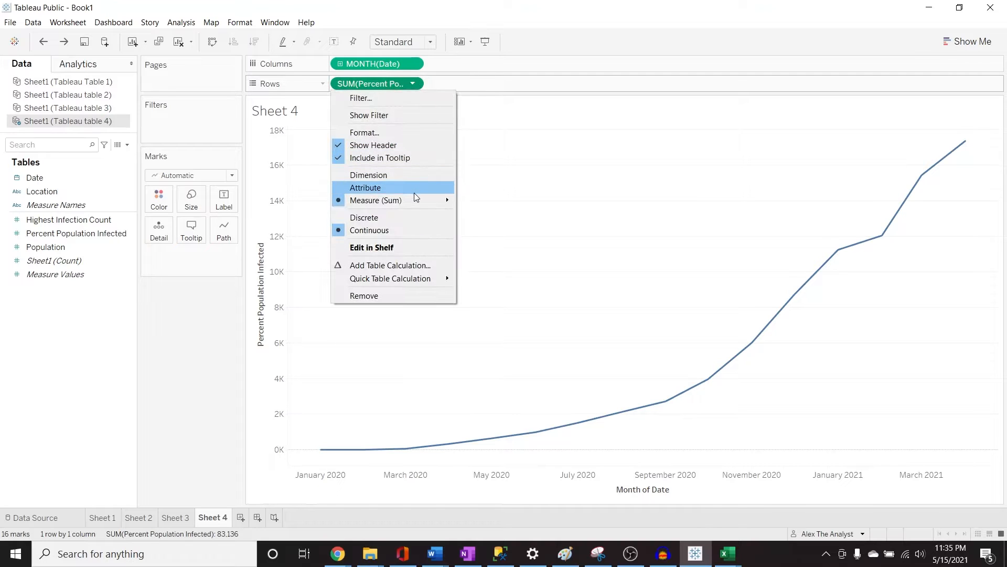
{"action": "mouse_move", "coordinate": [414, 199]}
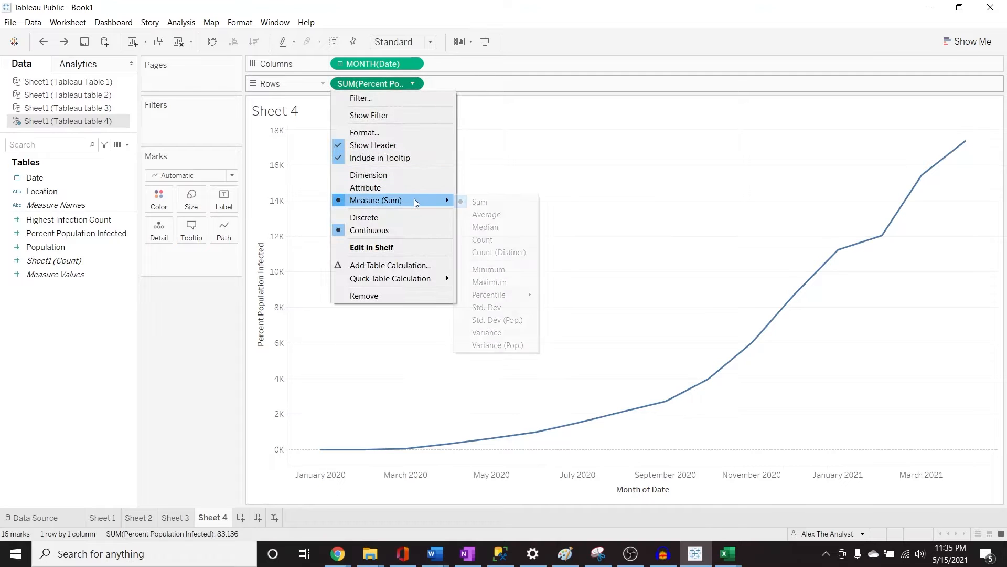
{"action": "left_click", "coordinate": [500, 213]}
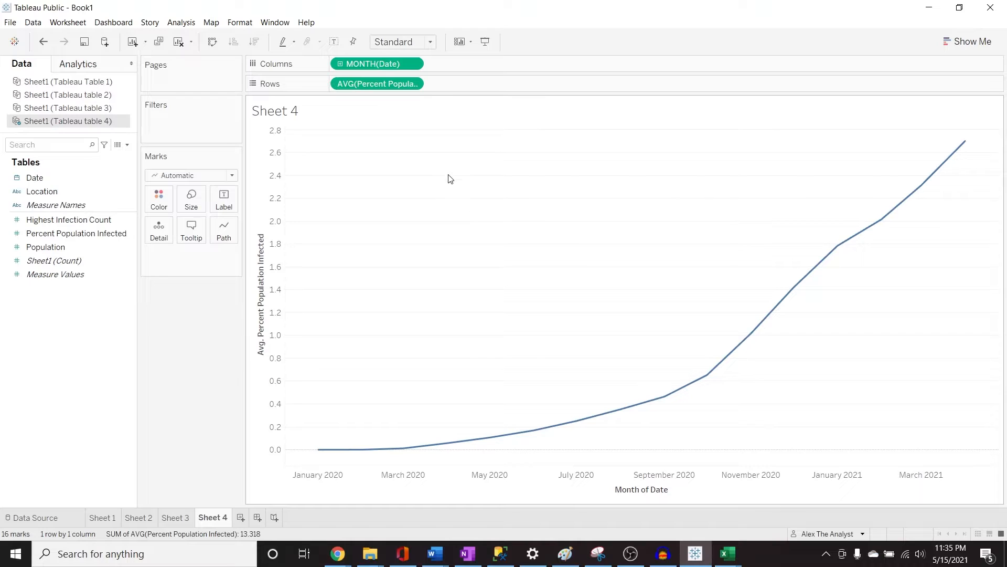
{"action": "key", "text": "ctrl+z"}
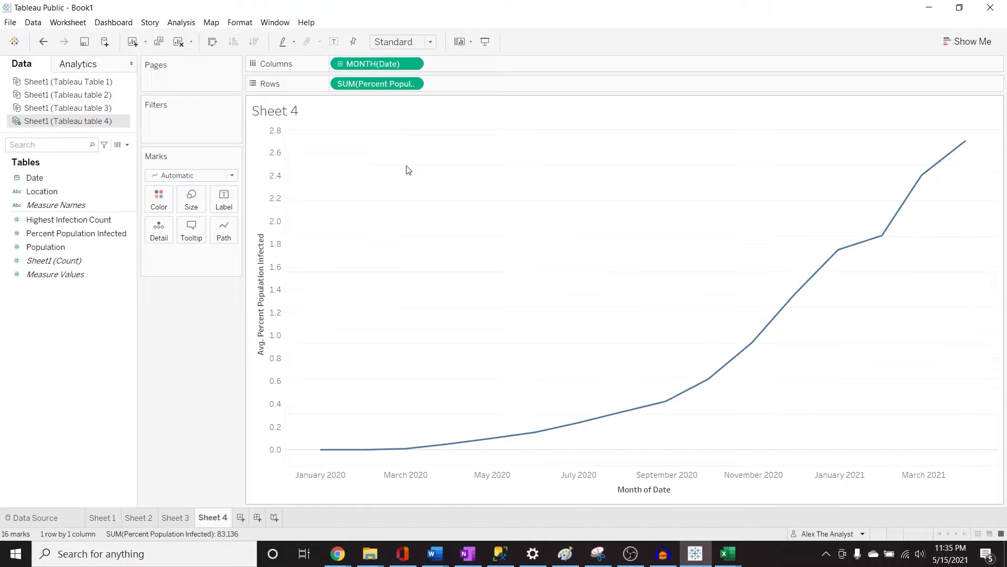
{"action": "left_click", "coordinate": [413, 84]}
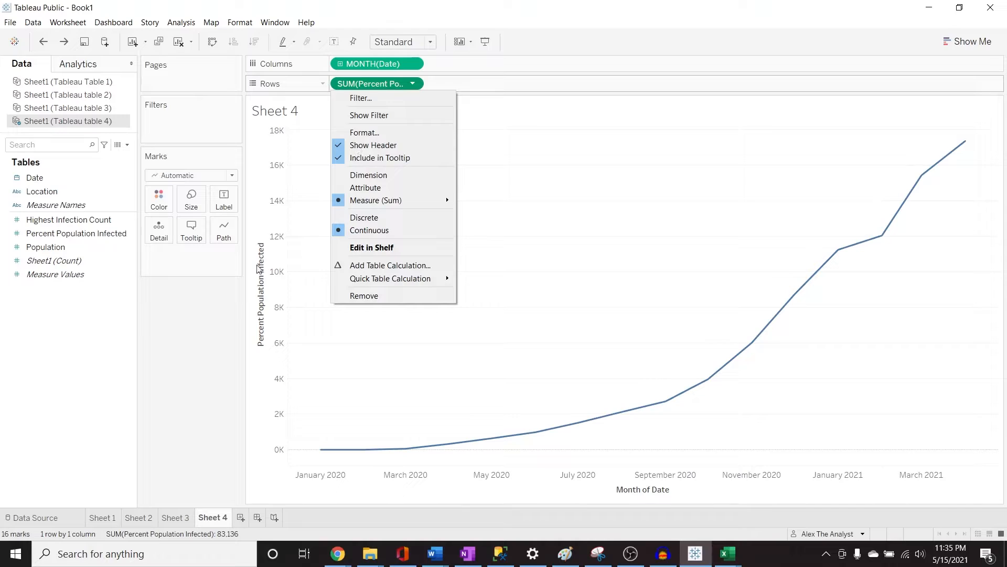
{"action": "left_click", "coordinate": [165, 274]}
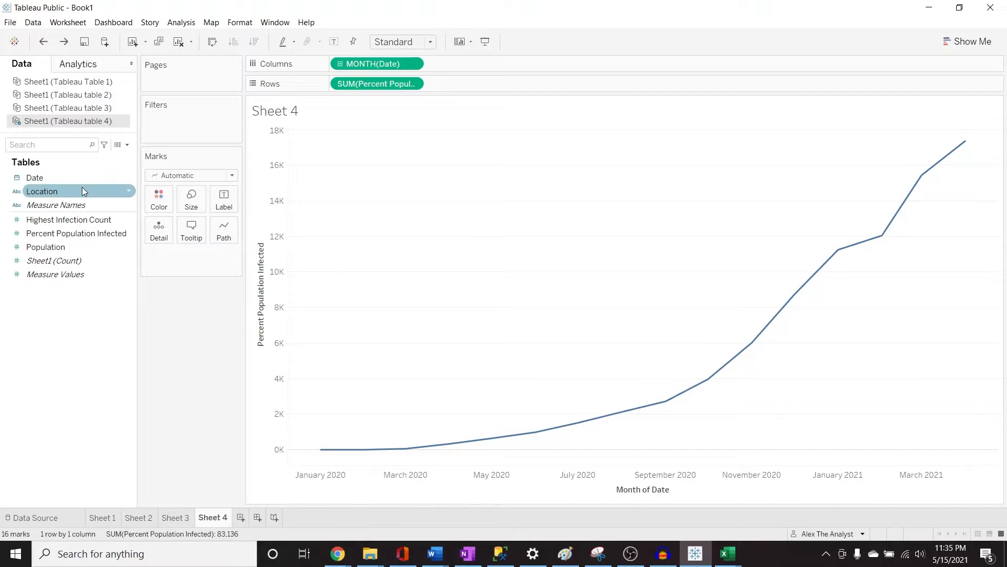
Step: Add Location to the marks and assign it to color so each location has its own colored line
{"action": "left_click_drag", "start_coordinate": [82, 188], "coordinate": [191, 255]}
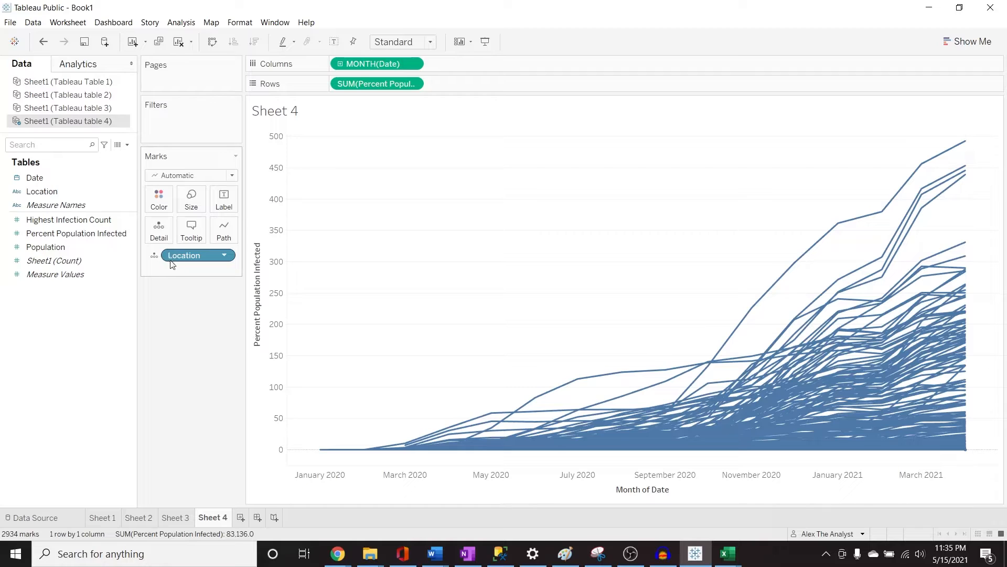
{"action": "left_click", "coordinate": [154, 255]}
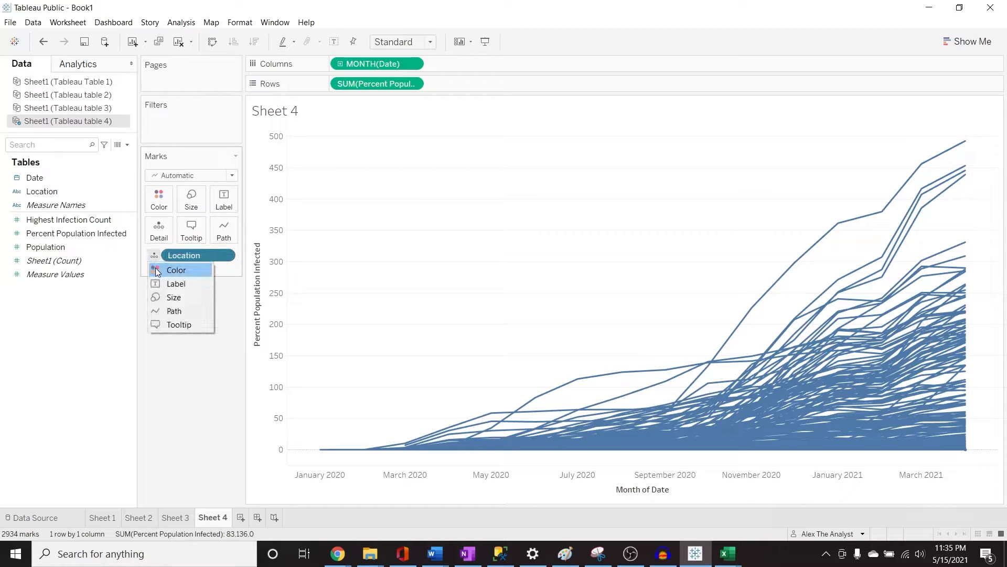
{"action": "left_click", "coordinate": [164, 200]}
{"action": "left_click", "coordinate": [271, 298]}
{"action": "left_click", "coordinate": [155, 256]}
{"action": "left_click", "coordinate": [168, 270]}
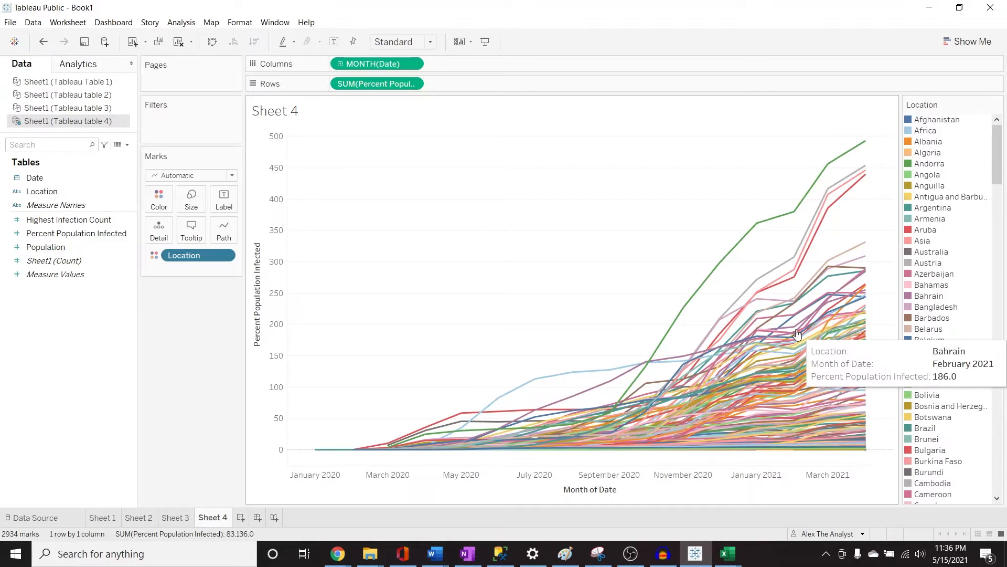
{"action": "left_click", "coordinate": [997, 106]}
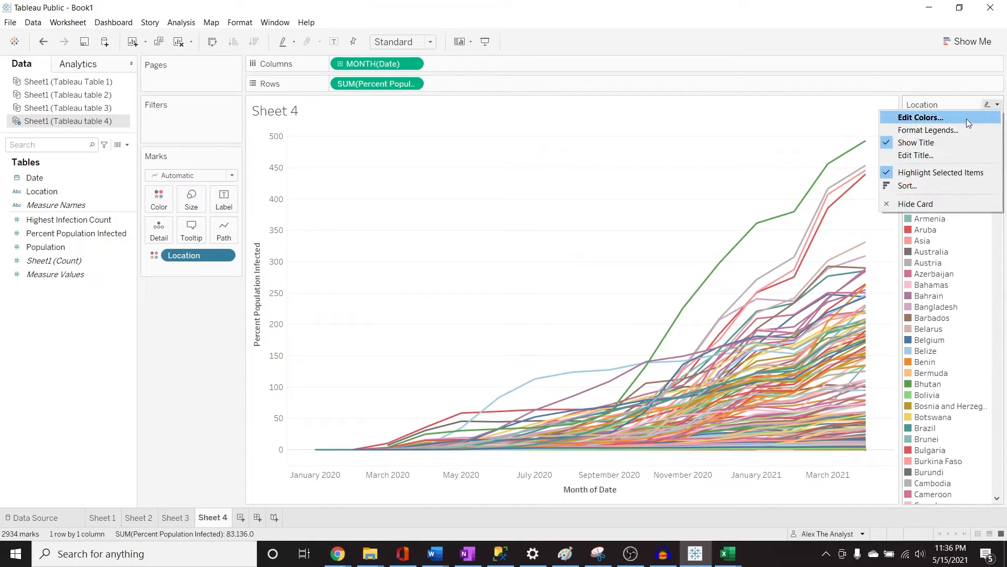
{"action": "left_click", "coordinate": [947, 188]}
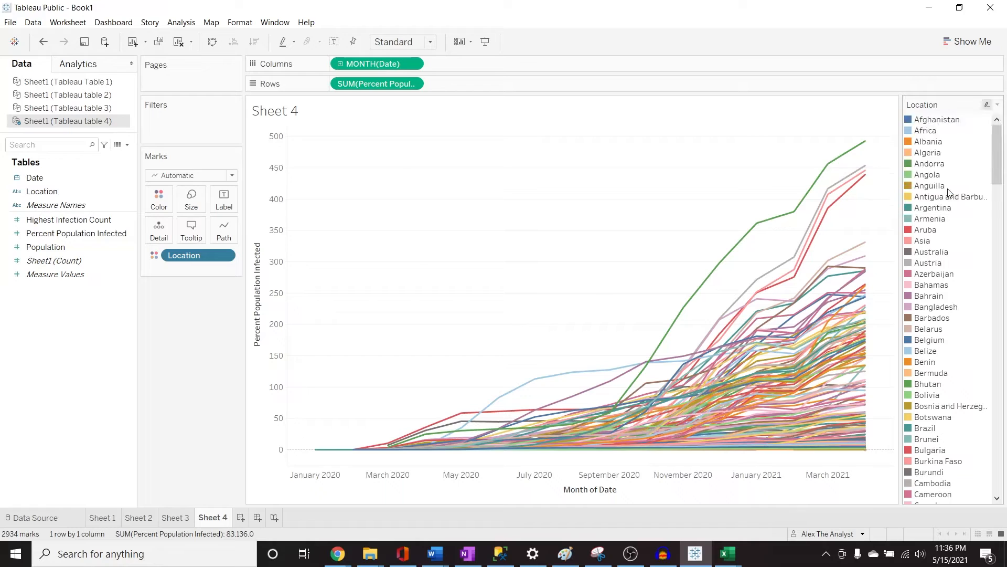
{"action": "left_click", "coordinate": [574, 235]}
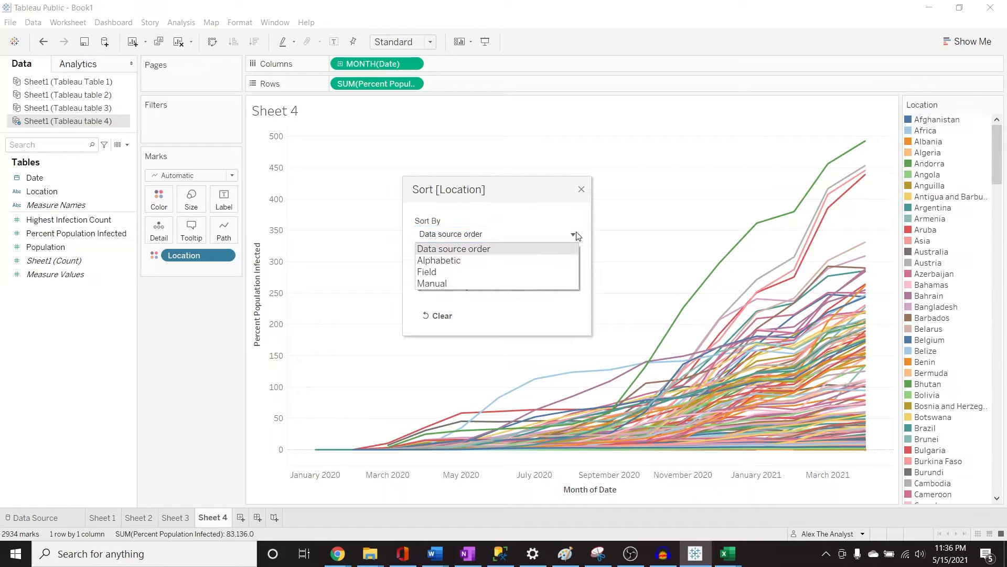
{"action": "left_click", "coordinate": [582, 189]}
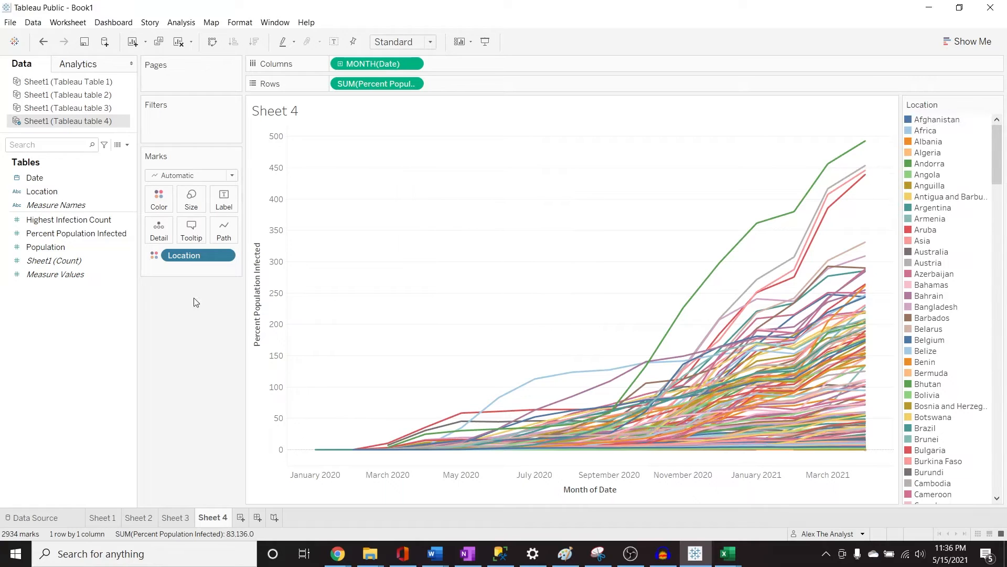
{"action": "left_click", "coordinate": [226, 257]}
{"action": "left_click", "coordinate": [225, 268]}
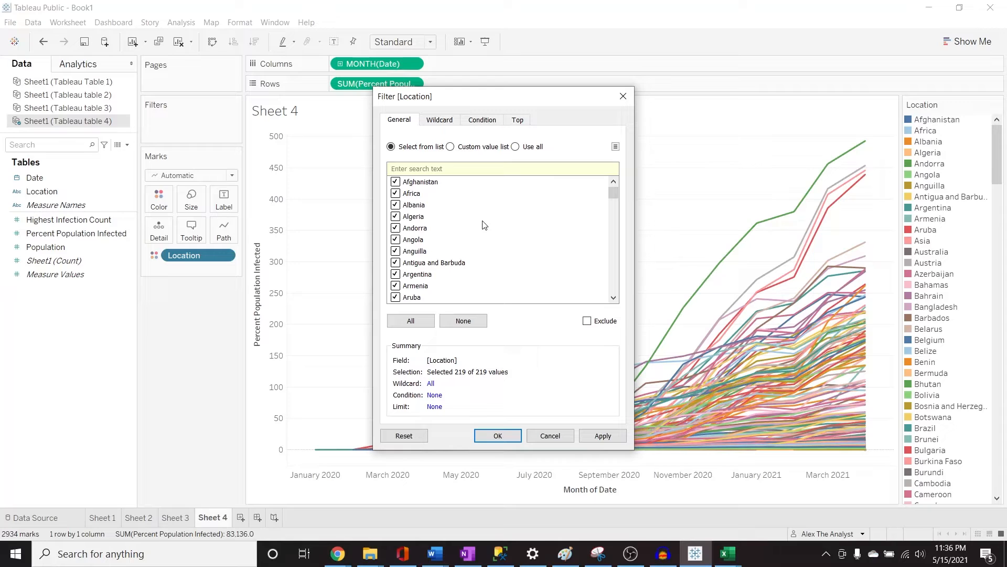
{"action": "left_click", "coordinate": [624, 96]}
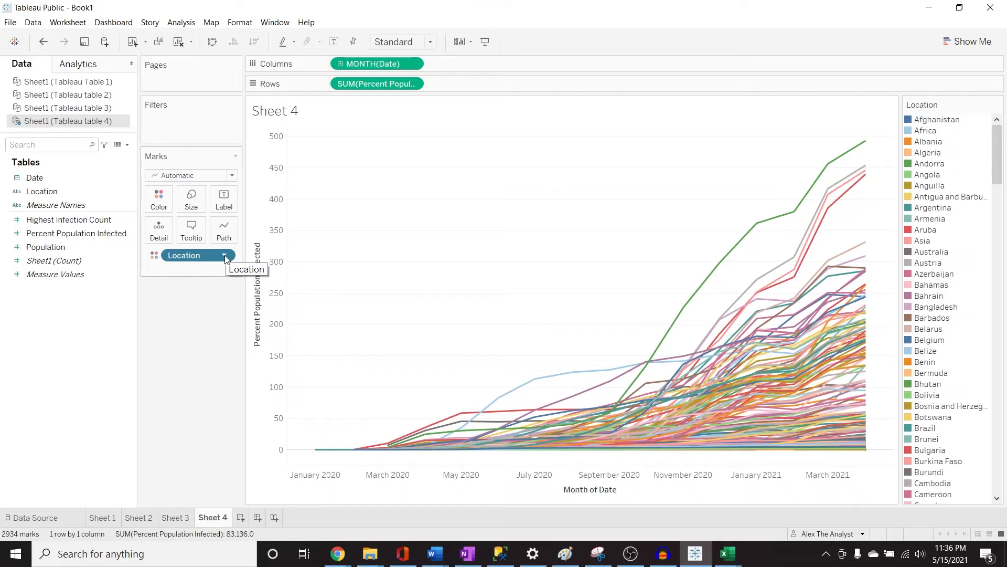
Step: Start a filter on Location from the marks, clear all its values, and include United Kingdom and United States
{"action": "left_click", "coordinate": [224, 255]}
{"action": "left_click", "coordinate": [223, 269]}
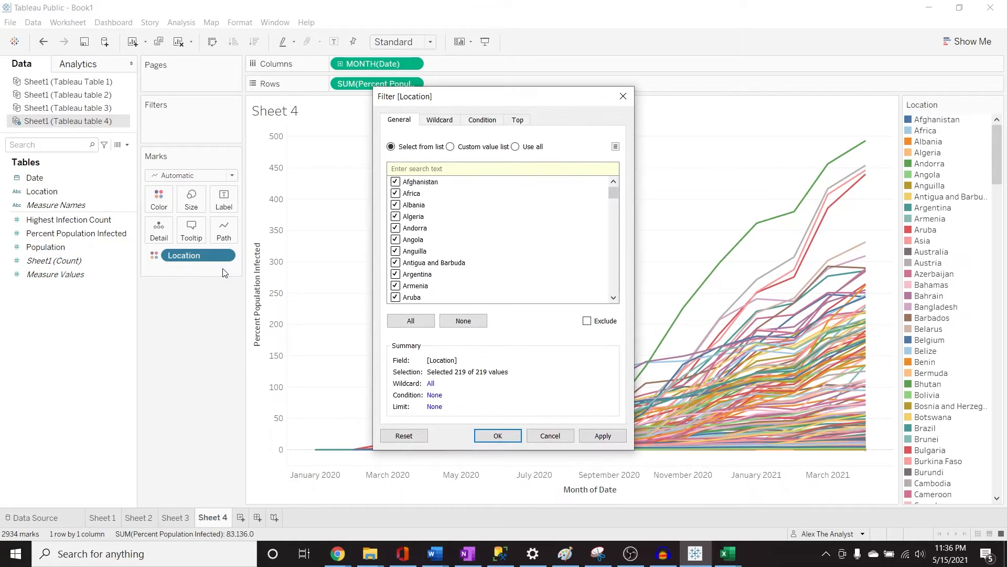
{"action": "left_click_drag", "start_coordinate": [557, 100], "coordinate": [279, 115]}
{"action": "left_click", "coordinate": [258, 189]}
{"action": "left_click", "coordinate": [191, 338]}
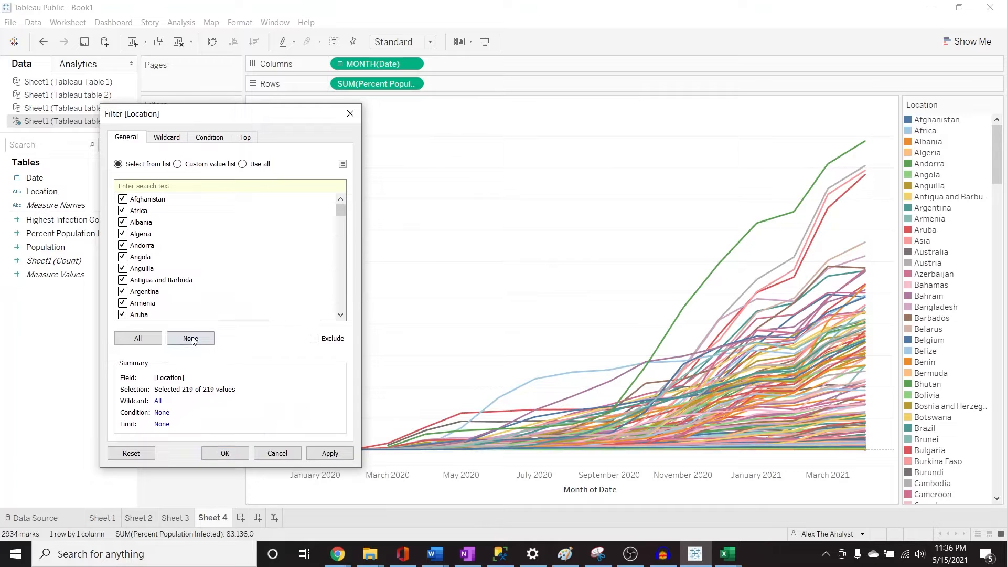
{"action": "left_click", "coordinate": [197, 183]}
{"action": "type", "text": "Unite"}
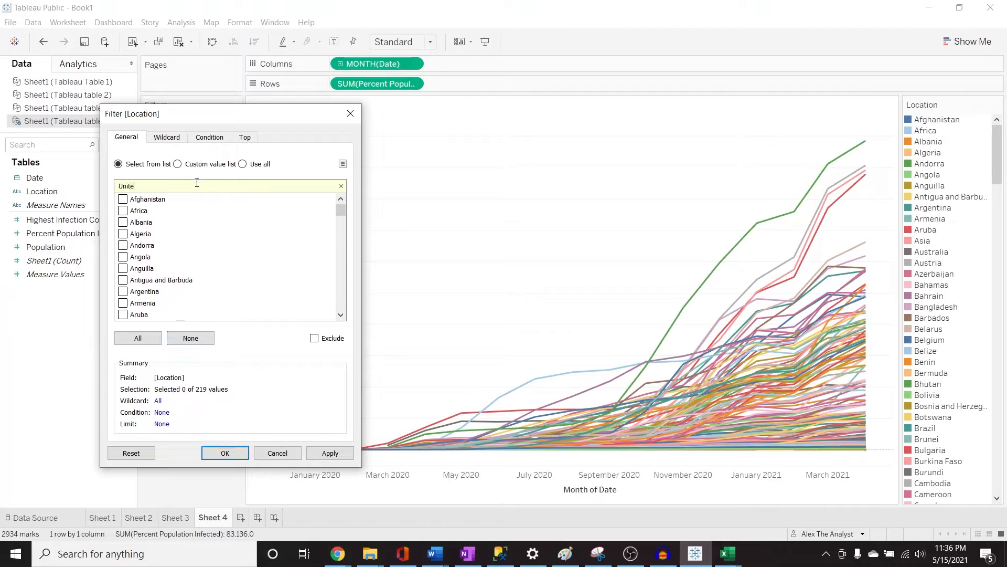
{"action": "left_click", "coordinate": [123, 222]}
{"action": "left_click", "coordinate": [123, 210]}
Step: Include Mexico, India and China in the Location filter as well, and apply it to the chart
{"action": "double_click", "coordinate": [159, 183]}
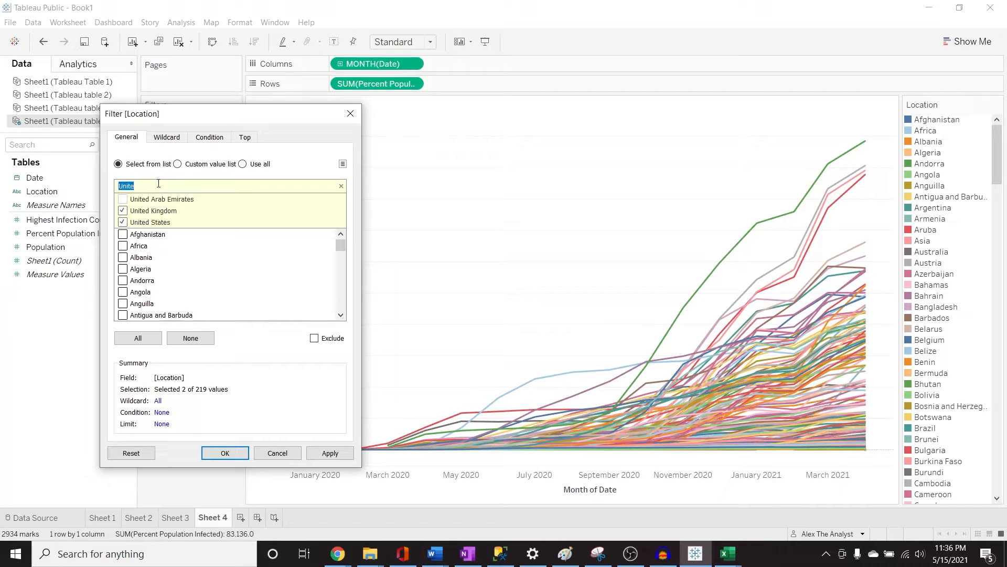
{"action": "type", "text": "Mexi"}
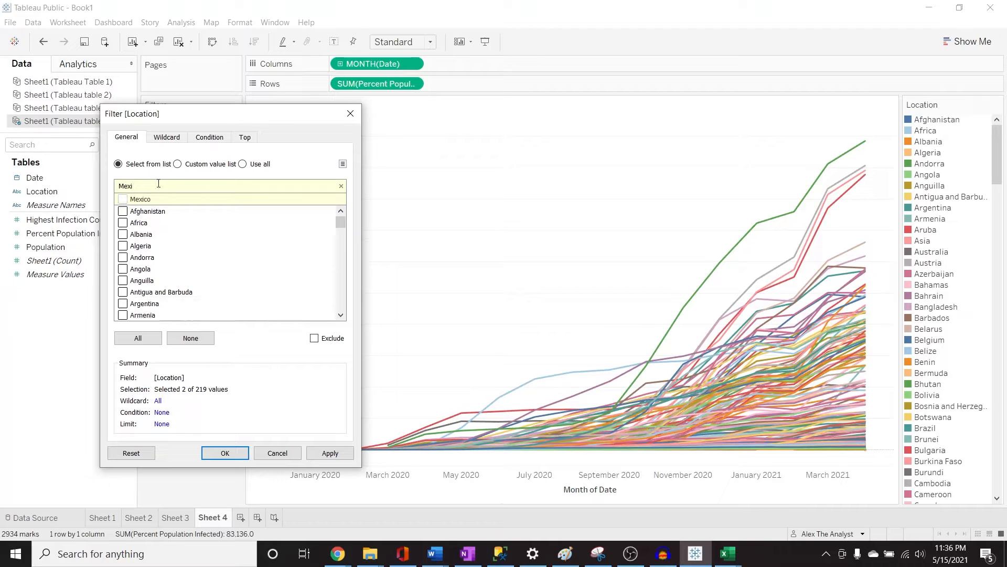
{"action": "left_click", "coordinate": [123, 199]}
{"action": "double_click", "coordinate": [152, 183]}
{"action": "type", "text": "india"}
{"action": "left_click", "coordinate": [122, 200]}
{"action": "double_click", "coordinate": [156, 187]}
{"action": "type", "text": "china"}
{"action": "left_click", "coordinate": [122, 199]}
{"action": "double_click", "coordinate": [145, 189]}
{"action": "left_click", "coordinate": [329, 454]}
{"action": "left_click", "coordinate": [238, 457]}
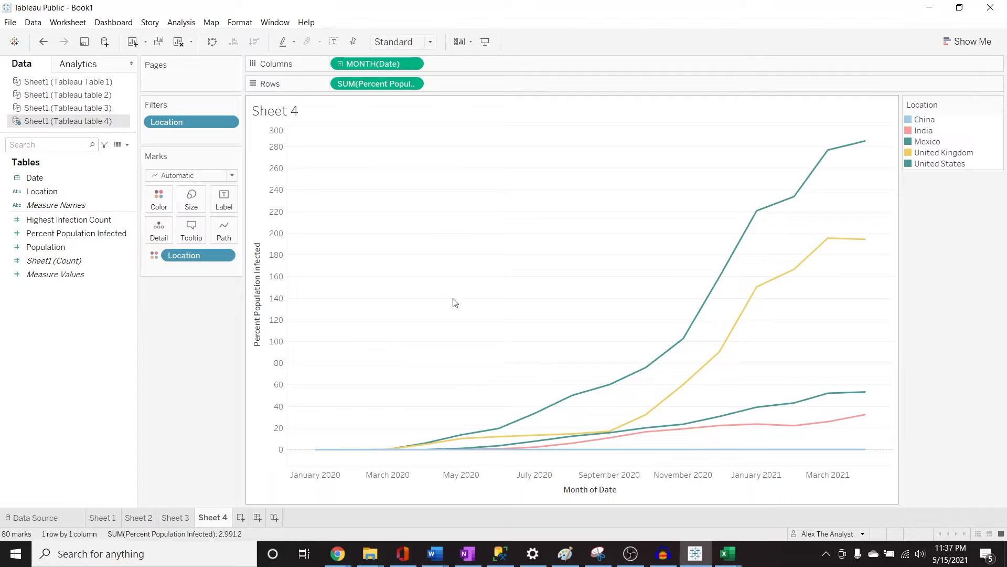
Step: Try Maximum as the aggregation for Percent Population Infected on Rows and inspect the resulting lines
{"action": "left_click", "coordinate": [412, 84]}
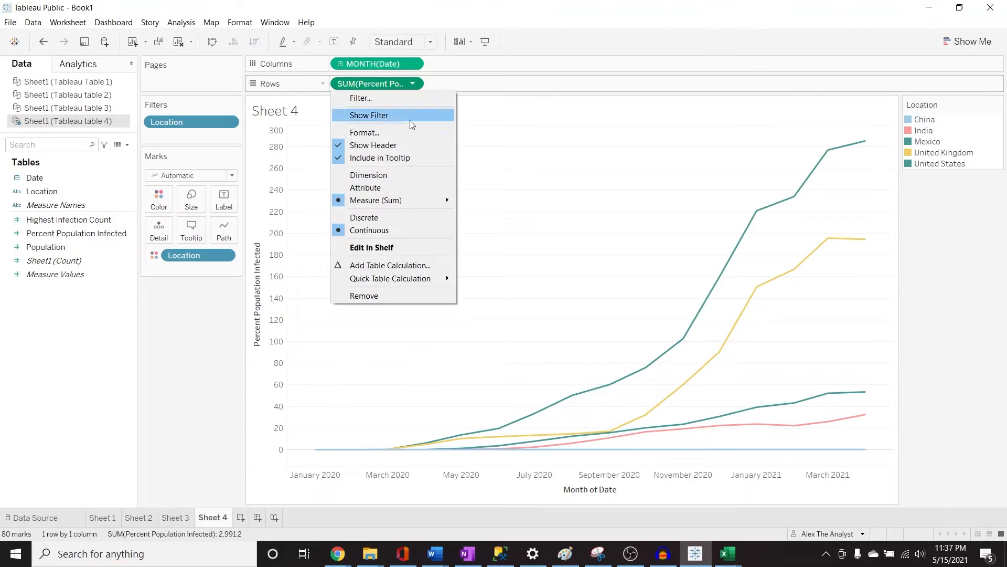
{"action": "mouse_move", "coordinate": [418, 199]}
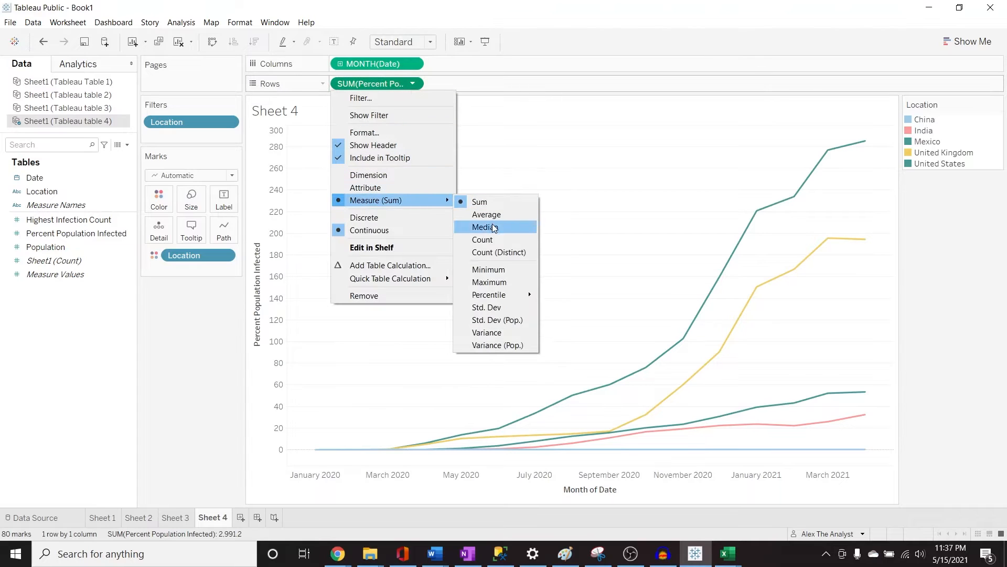
{"action": "left_click", "coordinate": [489, 282]}
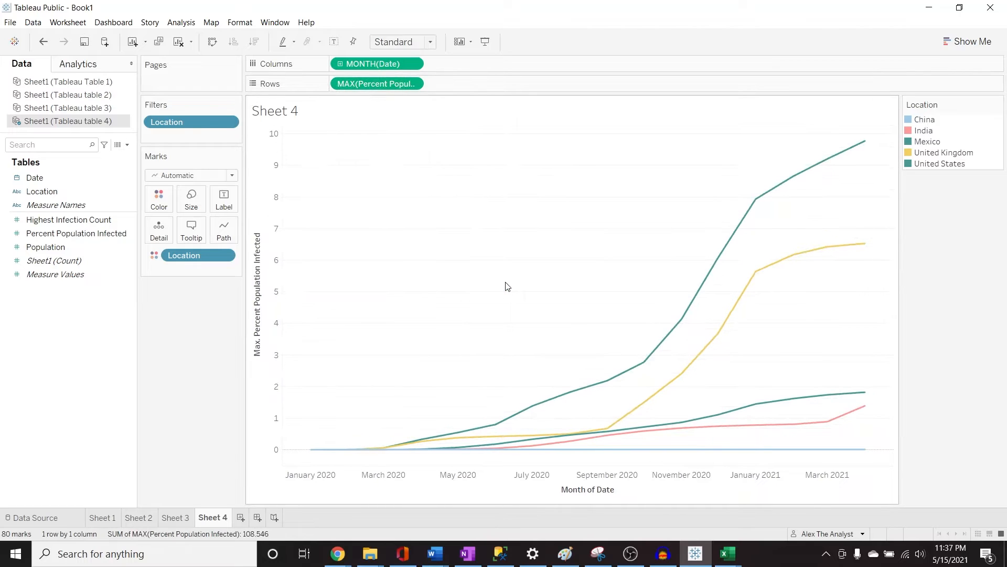
{"action": "mouse_move", "coordinate": [854, 149]}
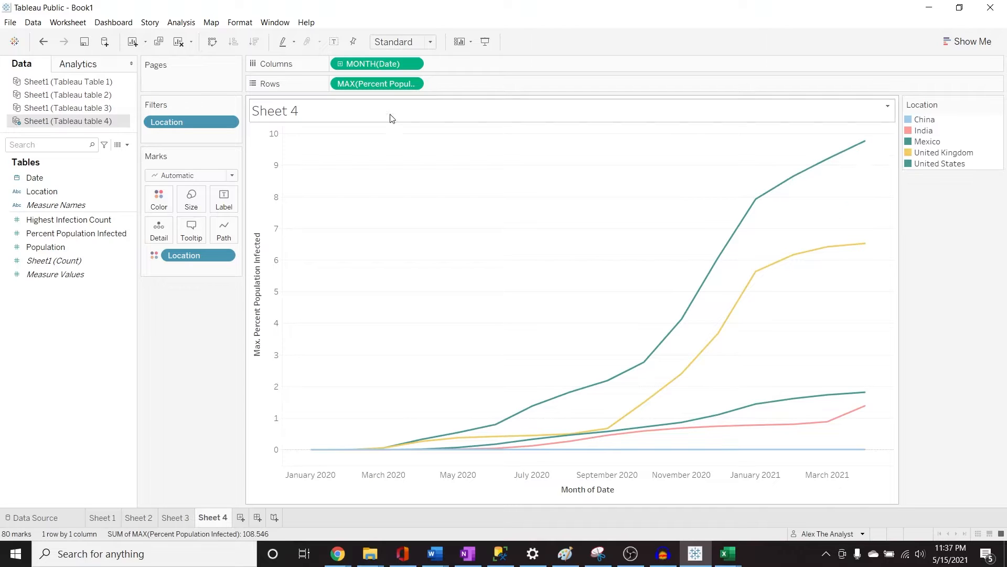
Step: Set the aggregation of Percent Population Infected on Rows to Average
{"action": "left_click", "coordinate": [413, 83]}
{"action": "mouse_move", "coordinate": [429, 200]}
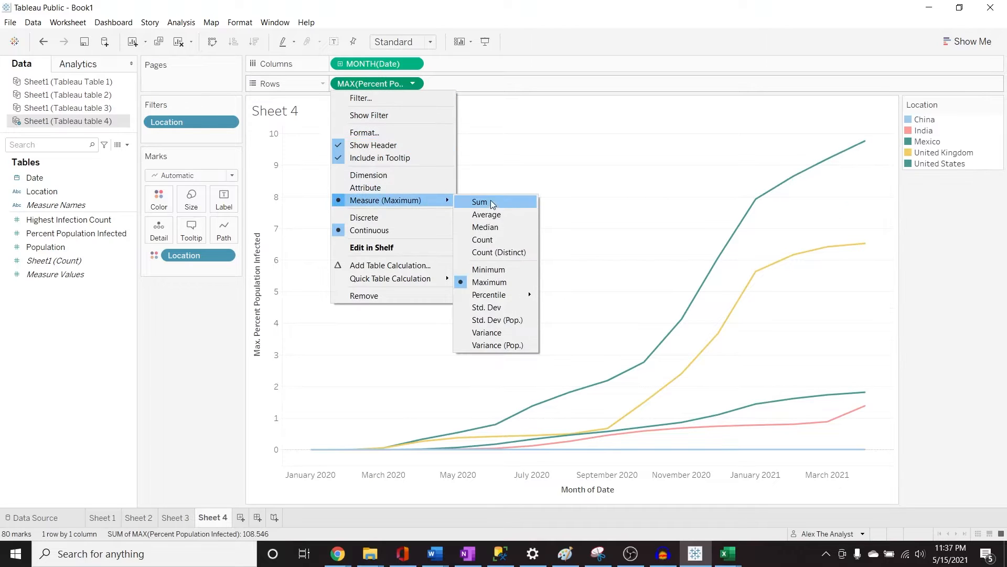
{"action": "left_click", "coordinate": [507, 212]}
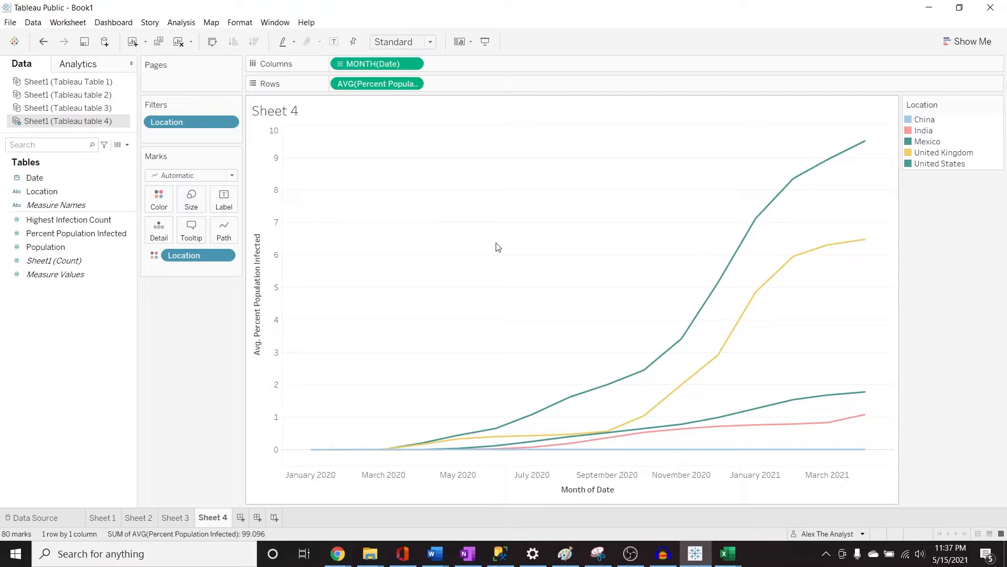
{"action": "mouse_move", "coordinate": [317, 452]}
Step: Add a second Location field to the marks and assign it to Label so each line shows its location name
{"action": "left_click", "coordinate": [230, 202]}
{"action": "left_click", "coordinate": [187, 319]}
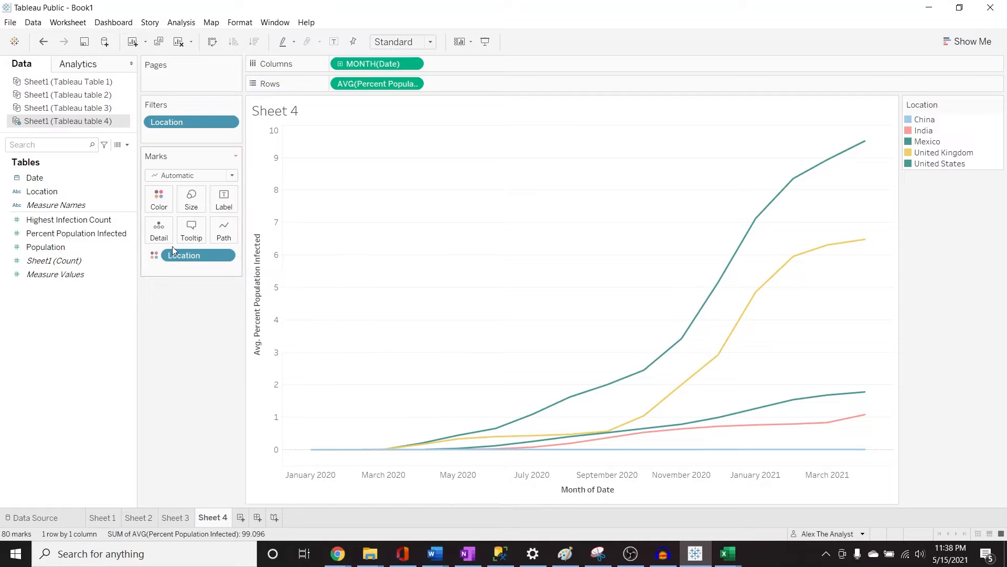
{"action": "left_click_drag", "start_coordinate": [41, 191], "coordinate": [194, 269]}
{"action": "left_click", "coordinate": [155, 269]}
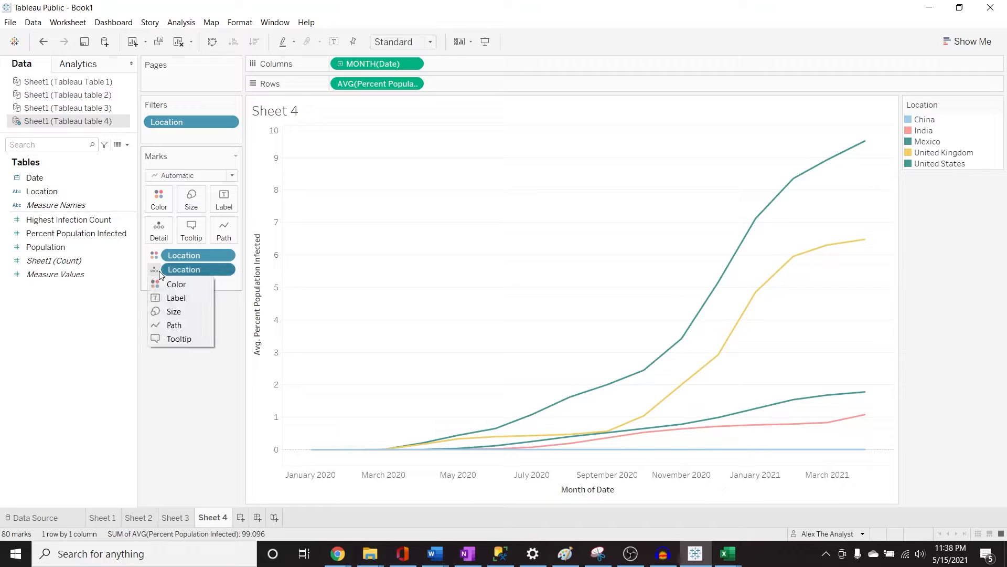
{"action": "left_click", "coordinate": [168, 298]}
{"action": "mouse_move", "coordinate": [865, 149]}
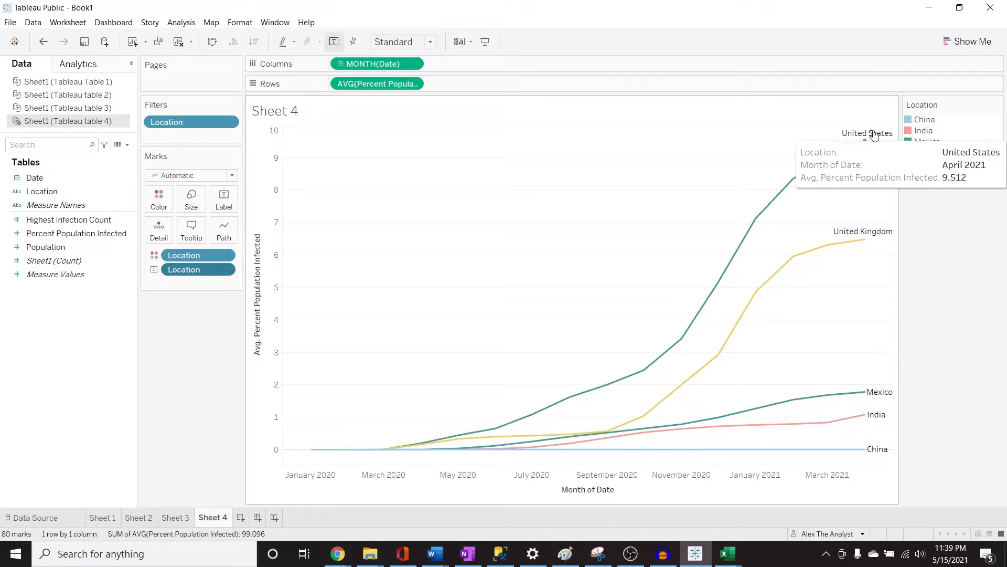
Step: Check the tooltip settings without changing them, and try a third Location field on the marks assigned to Path
{"action": "left_click", "coordinate": [191, 235]}
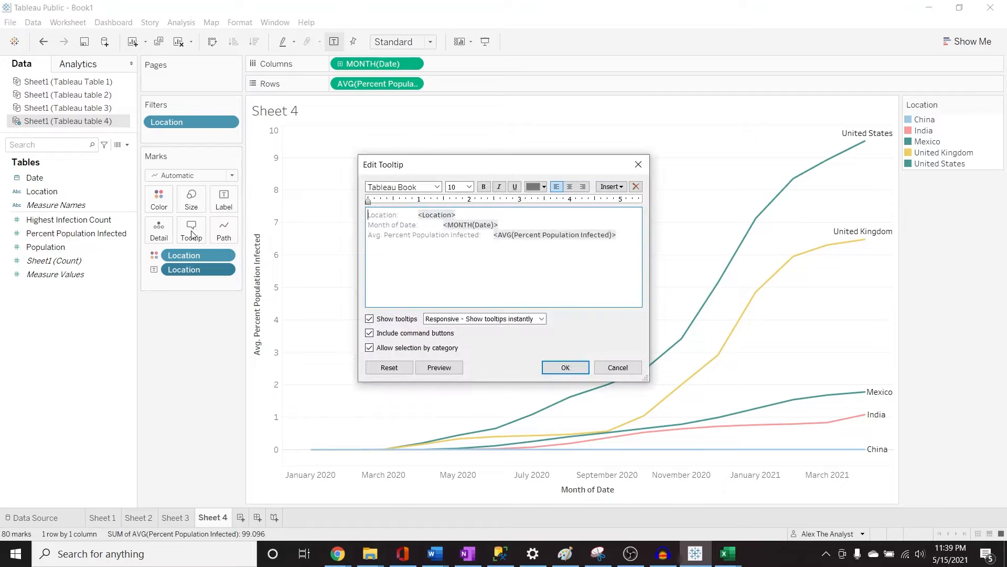
{"action": "left_click", "coordinate": [615, 365]}
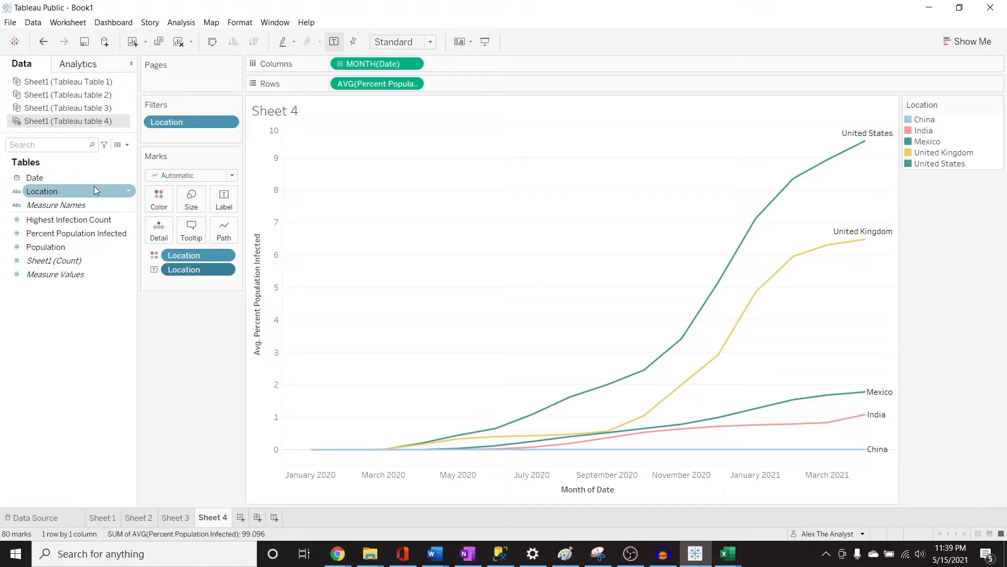
{"action": "left_click_drag", "start_coordinate": [94, 186], "coordinate": [179, 285]}
{"action": "left_click", "coordinate": [229, 235]}
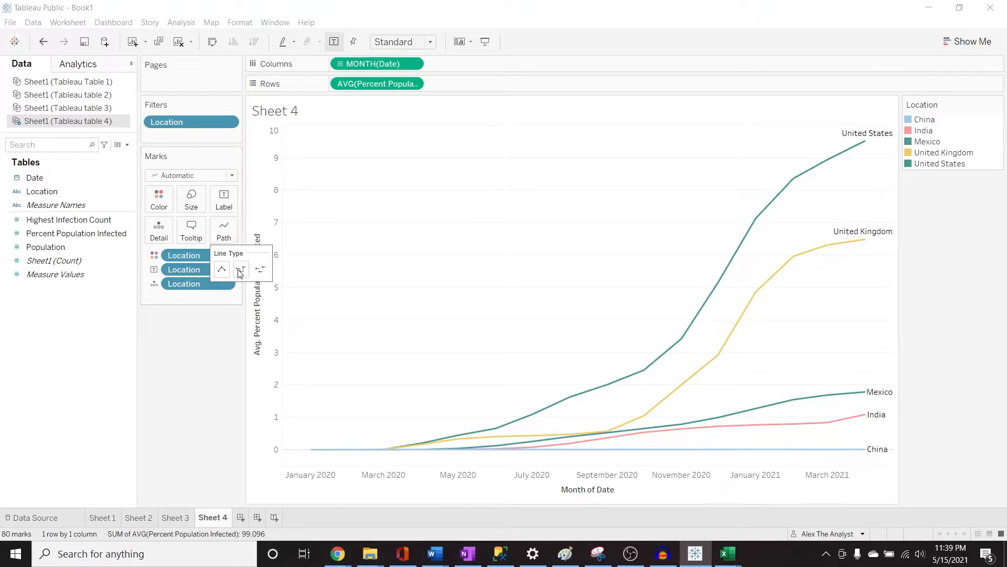
{"action": "left_click", "coordinate": [154, 284]}
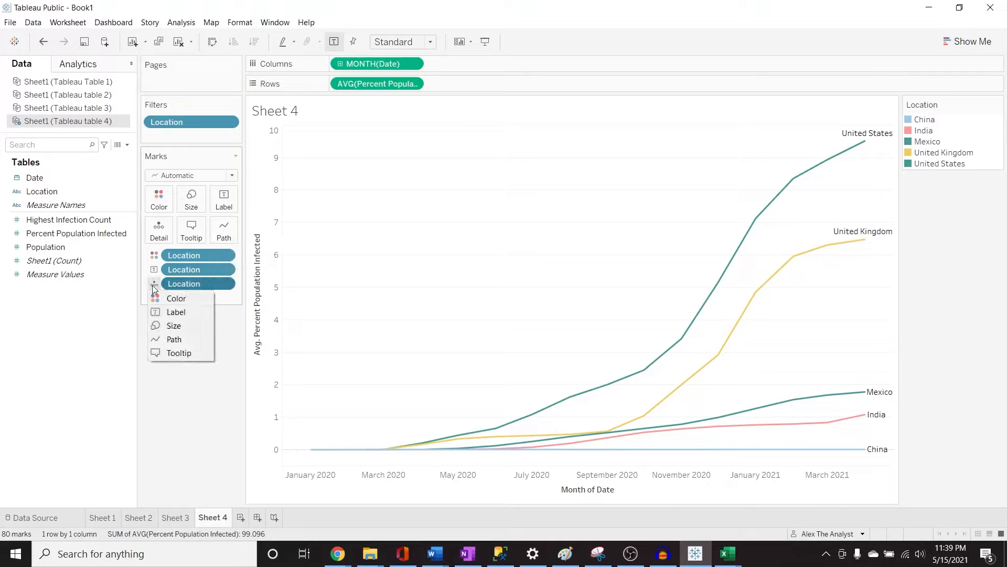
{"action": "left_click", "coordinate": [180, 340]}
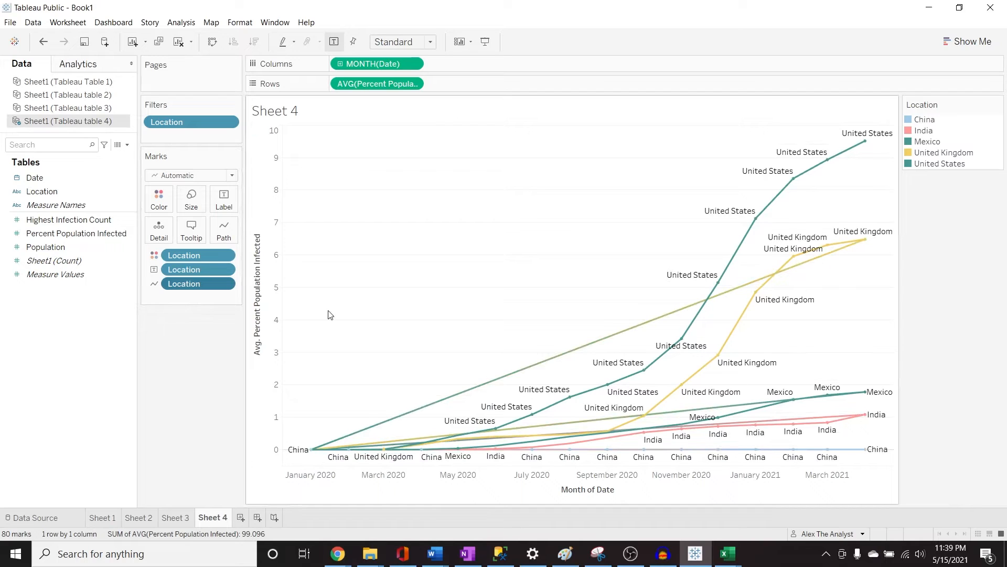
Step: Try reordering the Location fields on the marks, undo the replaced label, and switch the path Location to Attribute
{"action": "left_click_drag", "start_coordinate": [190, 284], "coordinate": [185, 264]}
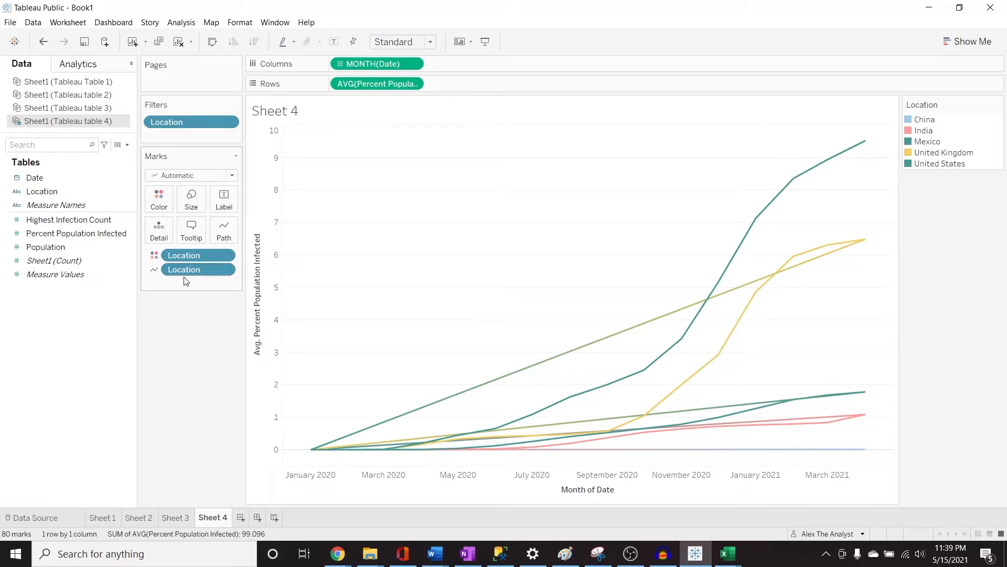
{"action": "key", "text": "ctrl+z"}
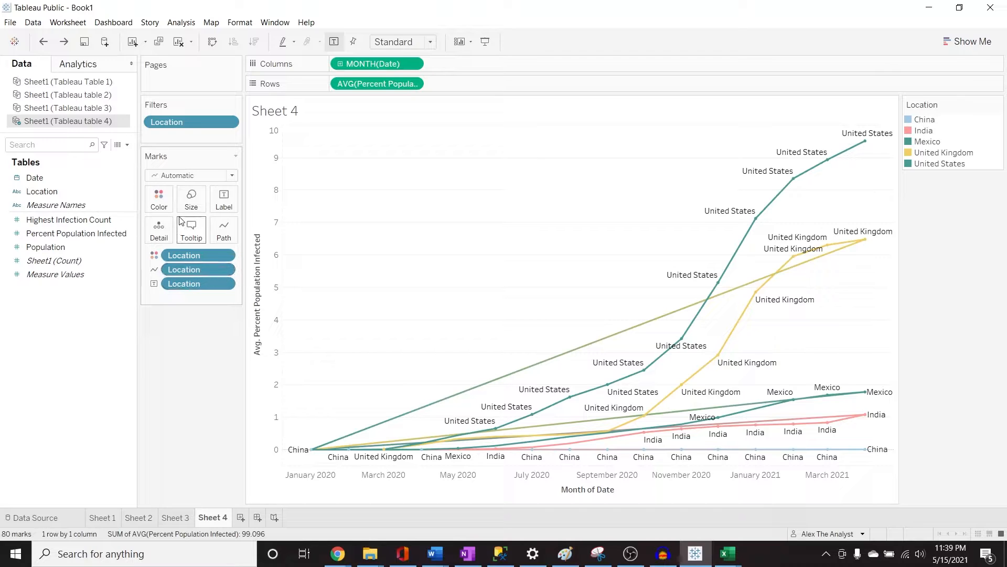
{"action": "left_click", "coordinate": [229, 283]}
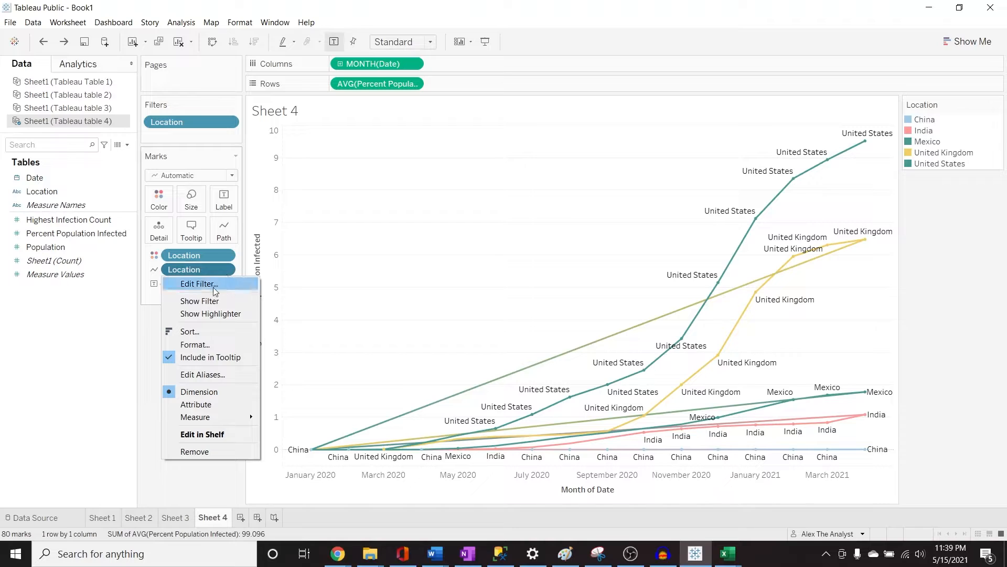
{"action": "left_click", "coordinate": [222, 403]}
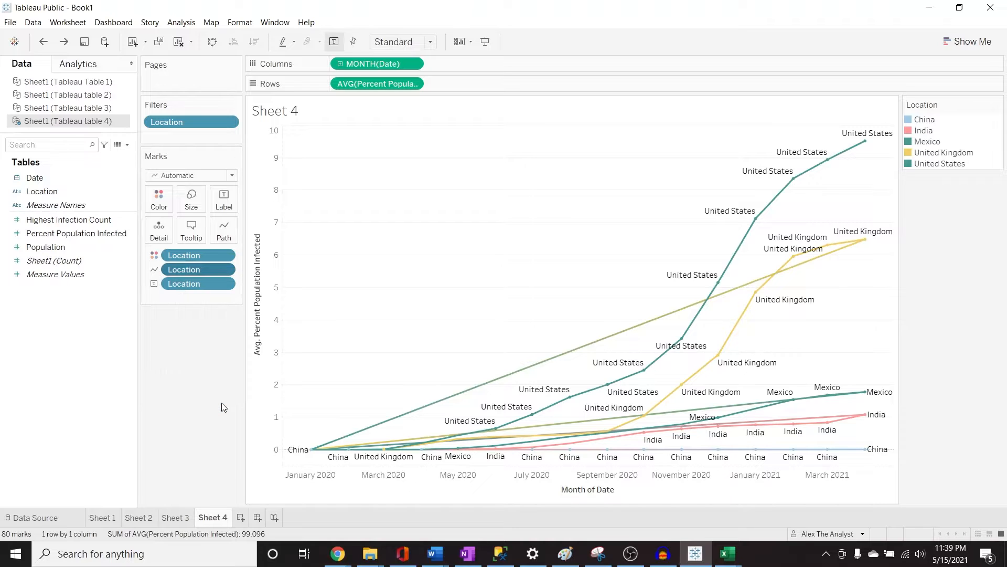
{"action": "left_click_drag", "start_coordinate": [196, 270], "coordinate": [197, 295]}
Step: Look at the format options of the path-assigned Location field and remove that field from the marks
{"action": "left_click", "coordinate": [229, 283]}
{"action": "mouse_move", "coordinate": [199, 415]}
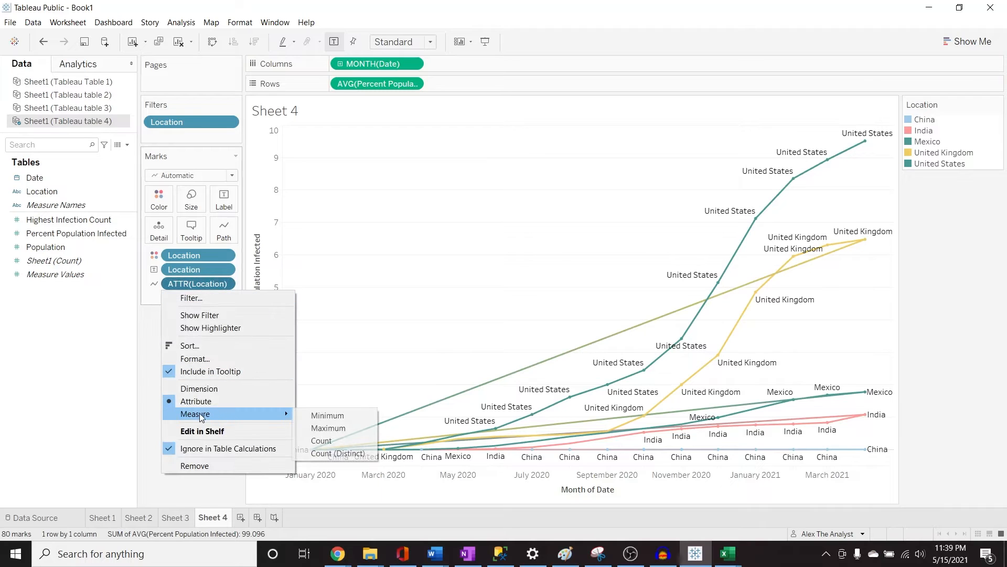
{"action": "left_click", "coordinate": [210, 359]}
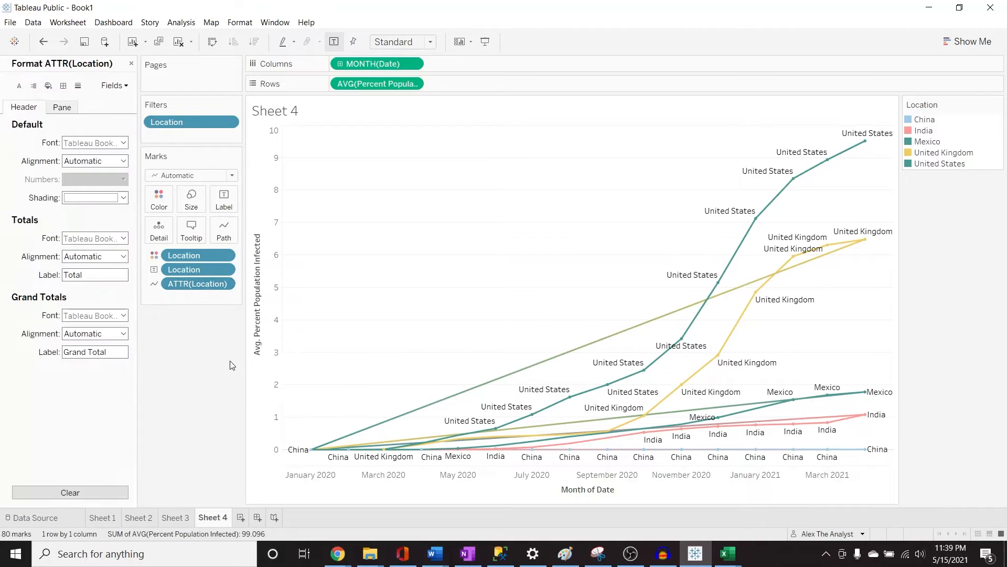
{"action": "left_click", "coordinate": [131, 64]}
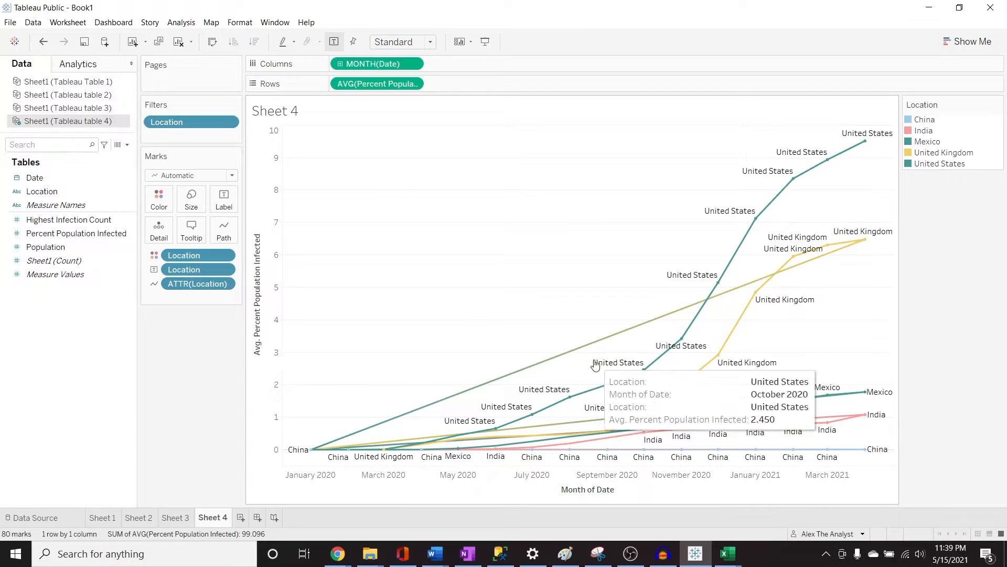
{"action": "left_click", "coordinate": [226, 284]}
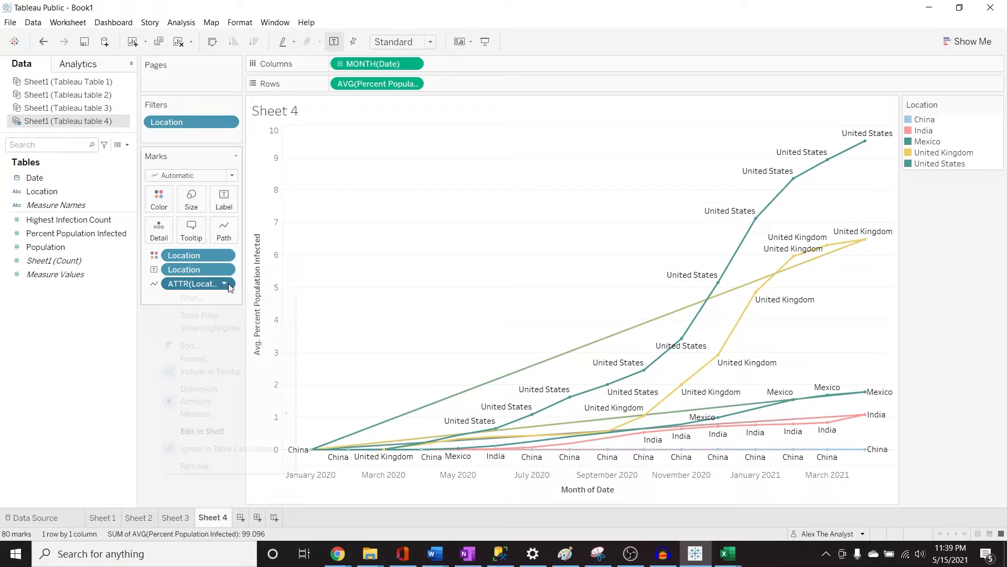
{"action": "left_click", "coordinate": [213, 461]}
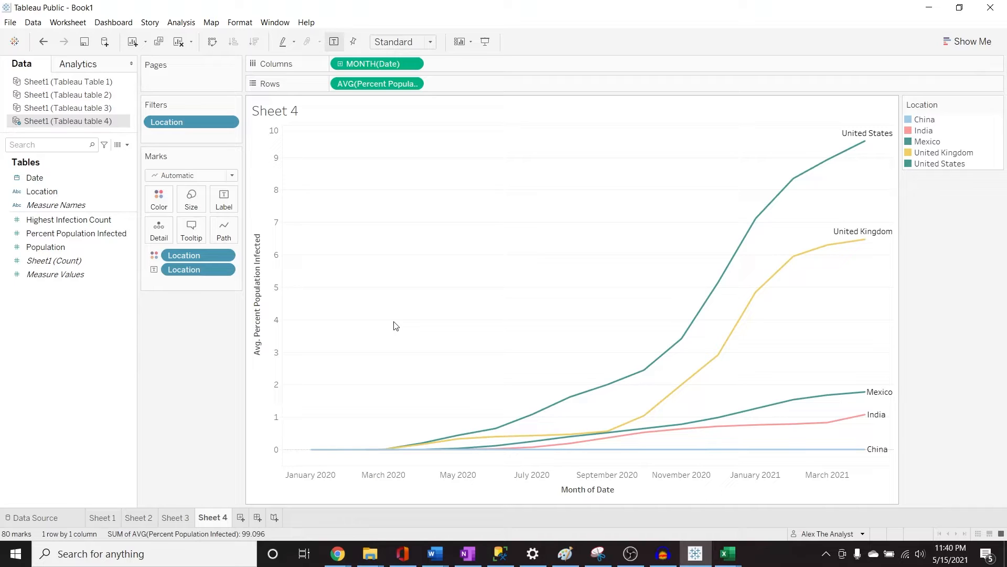
Step: Show a forecast on the line chart and widen the legend so its full entries fit
{"action": "left_click", "coordinate": [191, 24]}
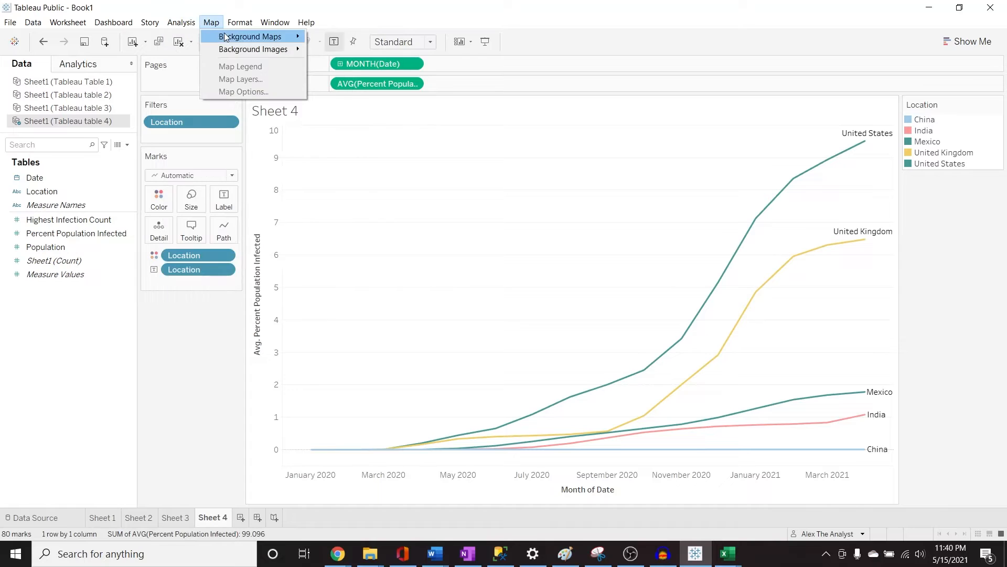
{"action": "mouse_move", "coordinate": [211, 146]}
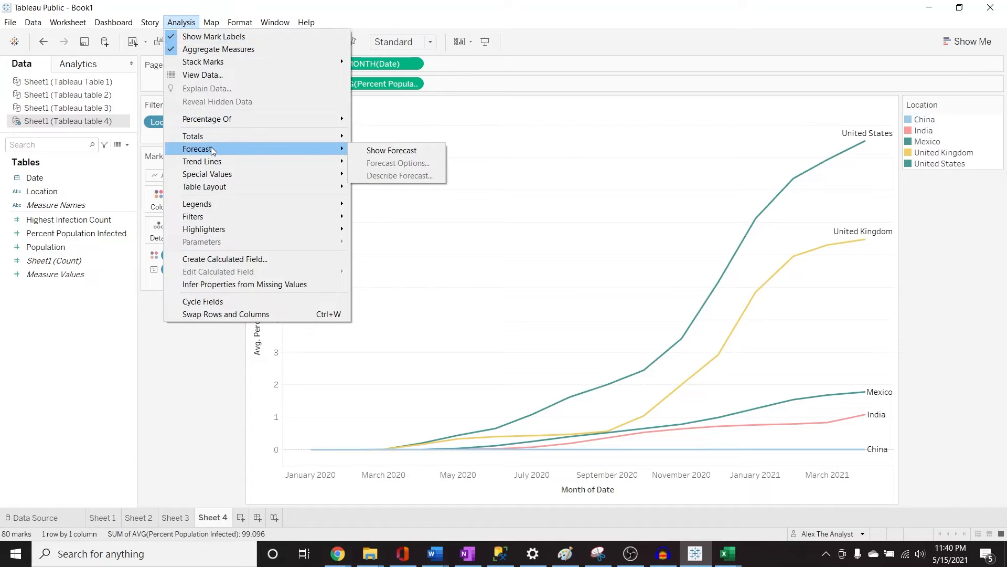
{"action": "left_click", "coordinate": [370, 151]}
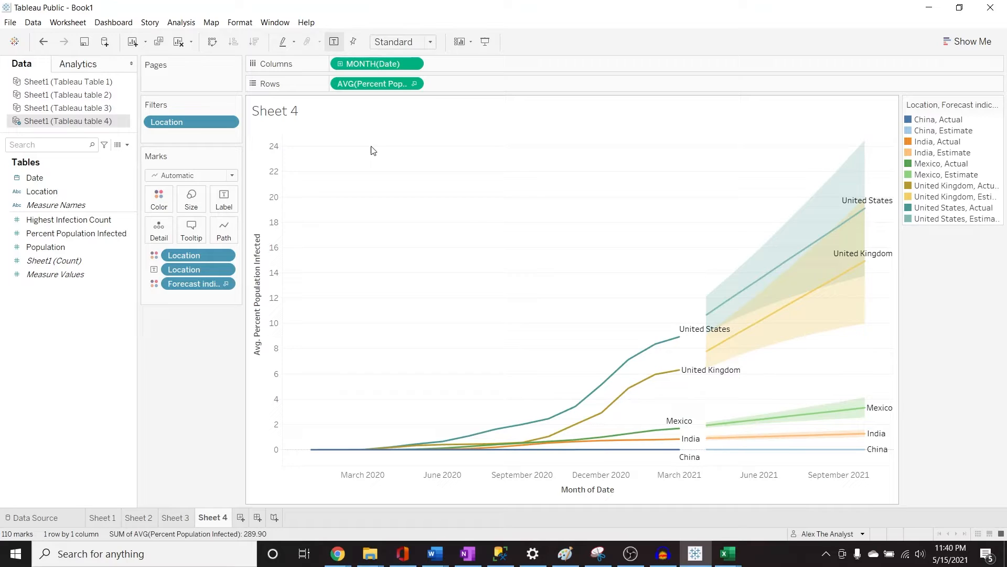
{"action": "left_click_drag", "start_coordinate": [900, 175], "coordinate": [882, 172]}
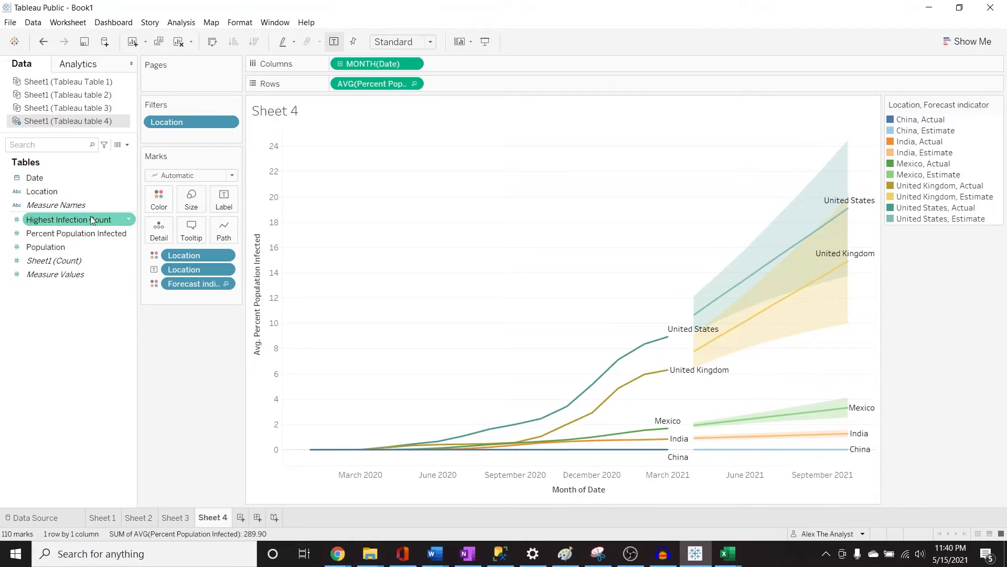
Step: Add Percent Population Infected to the marks and assign it to Label
{"action": "left_click", "coordinate": [85, 233]}
{"action": "mouse_move", "coordinate": [85, 229]}
{"action": "left_mouse_down"}
{"action": "mouse_move", "coordinate": [111, 234]}
{"action": "mouse_move", "coordinate": [173, 297]}
{"action": "mouse_move", "coordinate": [187, 297]}
{"action": "left_mouse_up"}
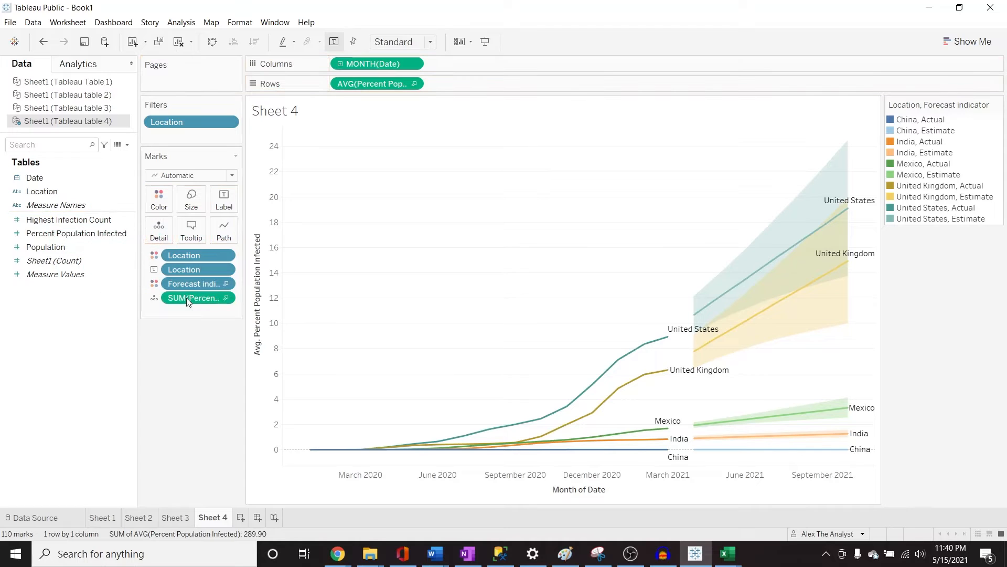
{"action": "left_click", "coordinate": [154, 298]}
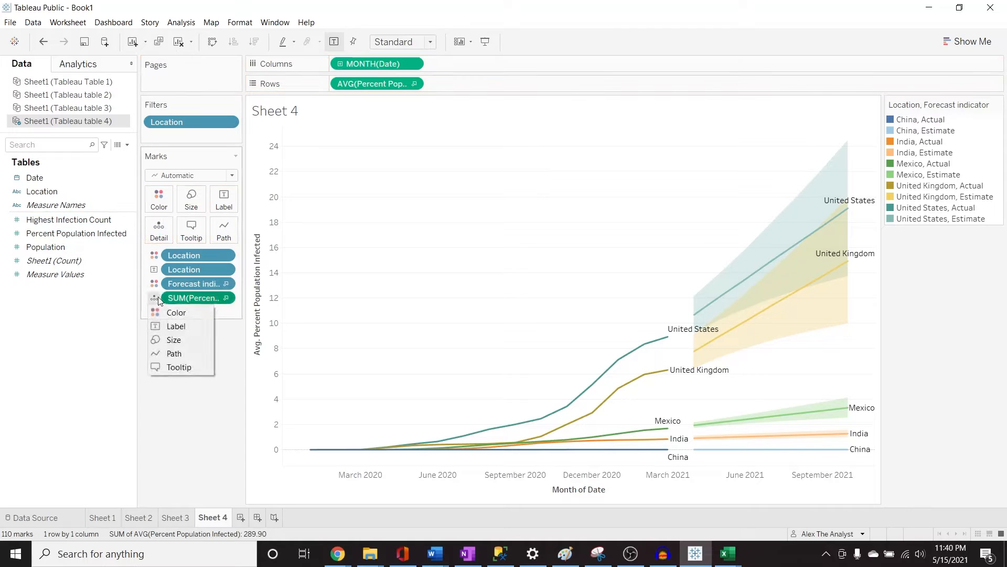
{"action": "left_click", "coordinate": [198, 328]}
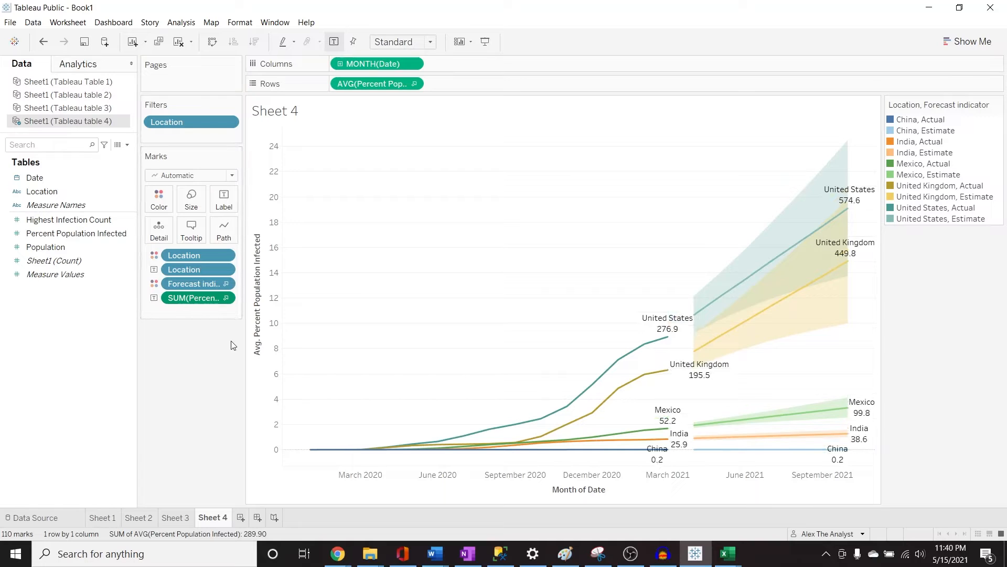
Step: Check a tooltip on the United States line and change the Percent Population Infected label's aggregation to Average
{"action": "mouse_move", "coordinate": [669, 341]}
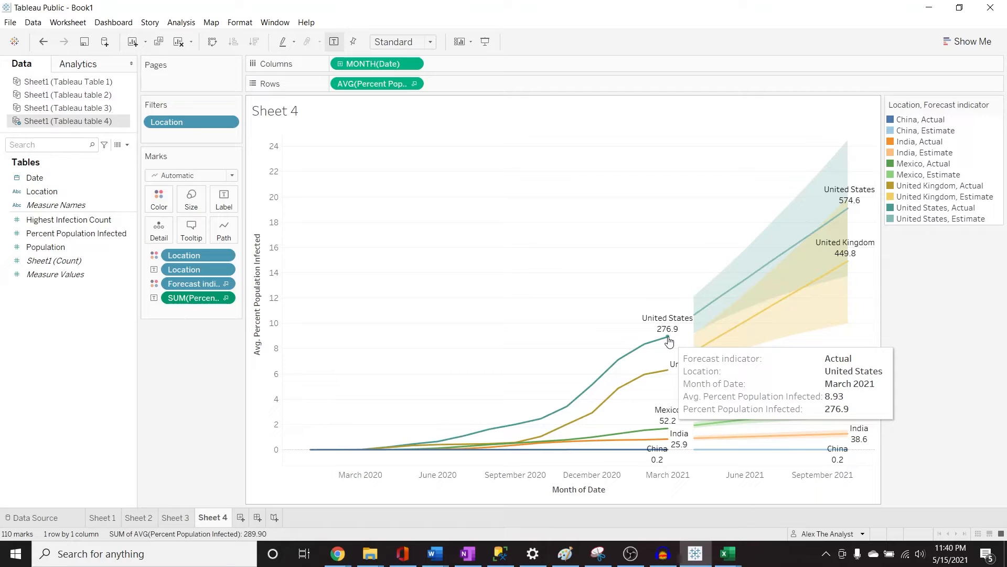
{"action": "left_click", "coordinate": [227, 301]}
{"action": "mouse_move", "coordinate": [230, 368]}
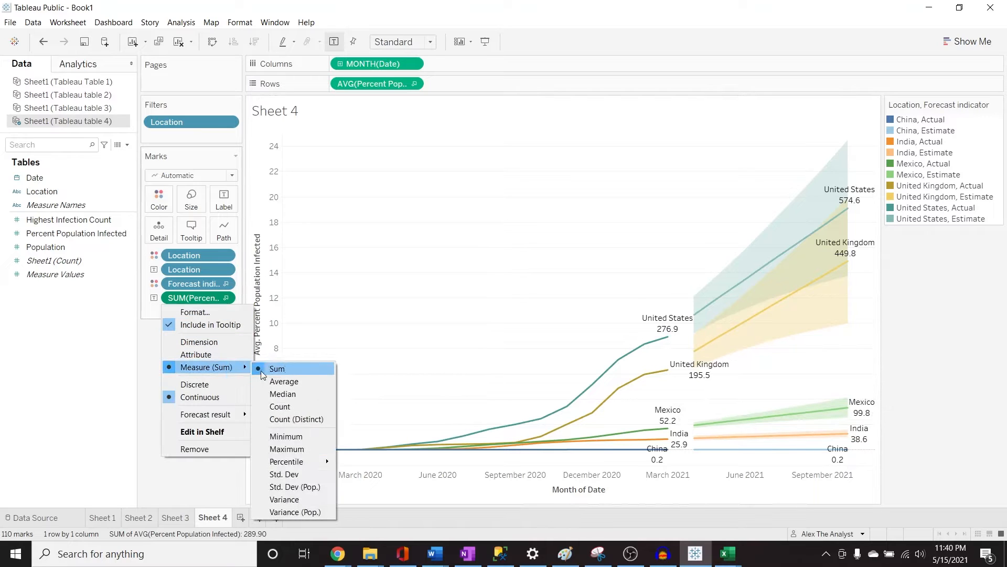
{"action": "left_click", "coordinate": [289, 390]}
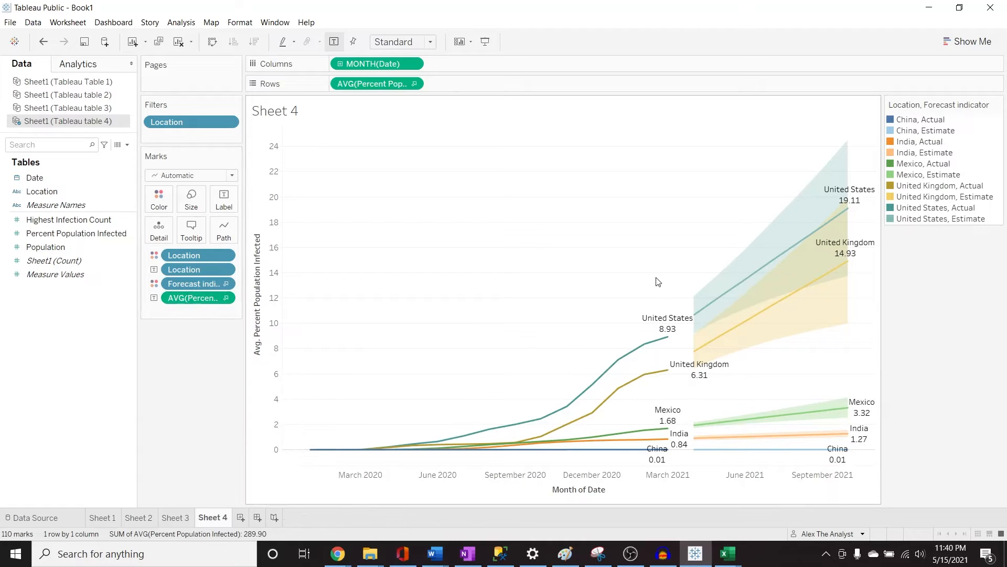
Step: Try plotting the Date field in the columns as Exact Date, and undo that change
{"action": "mouse_move", "coordinate": [670, 336]}
{"action": "mouse_move", "coordinate": [672, 434]}
{"action": "mouse_move", "coordinate": [394, 441]}
{"action": "left_click", "coordinate": [413, 63]}
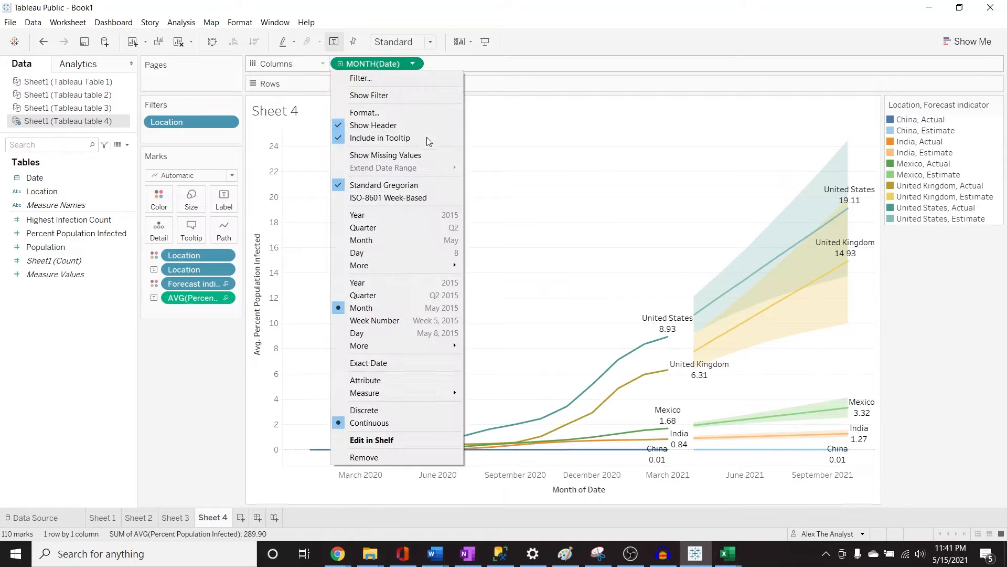
{"action": "left_click", "coordinate": [398, 363]}
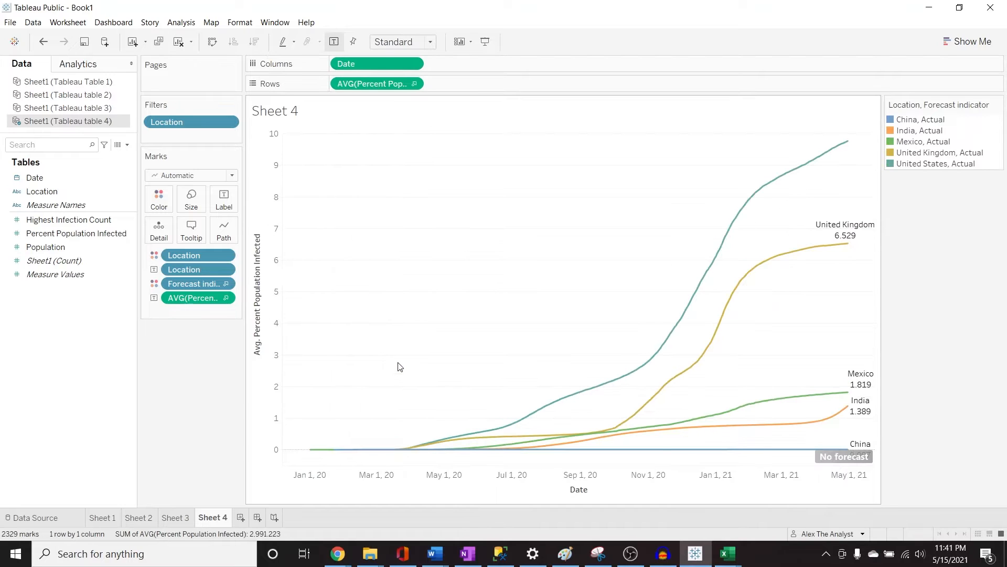
{"action": "key", "text": "ctrl+z"}
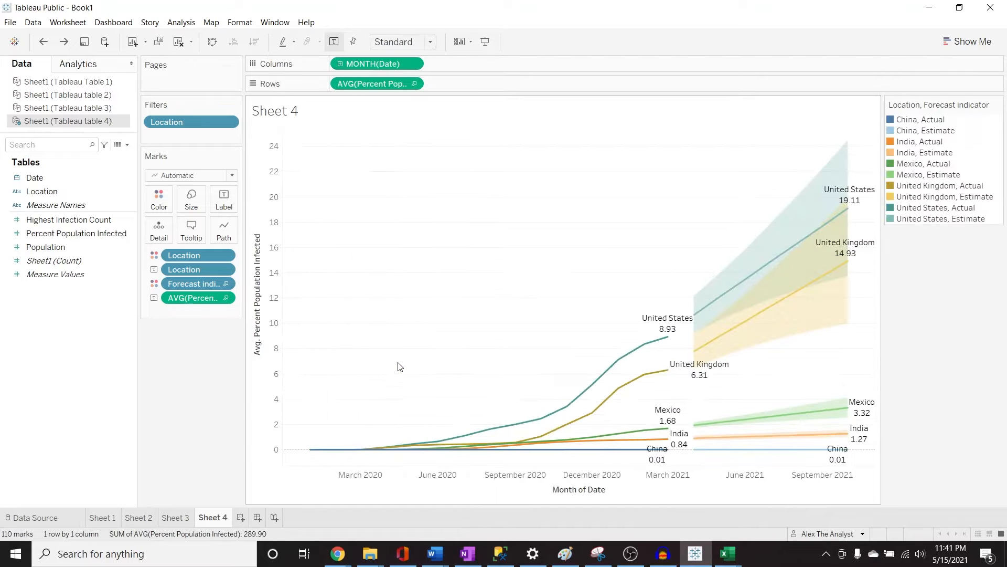
Step: Look at the custom date options of the month field in the columns and close them without changes
{"action": "left_click", "coordinate": [413, 64]}
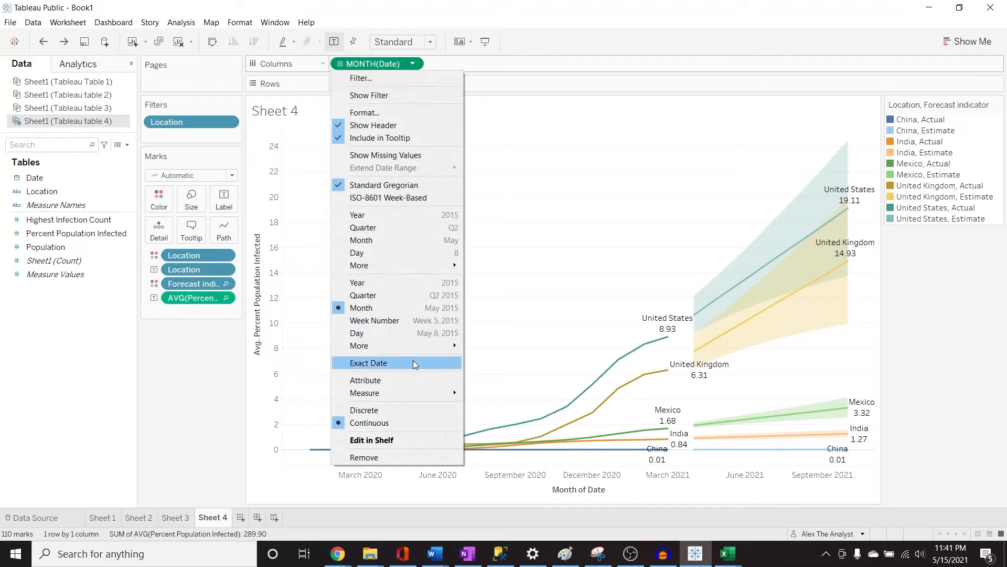
{"action": "mouse_move", "coordinate": [411, 350]}
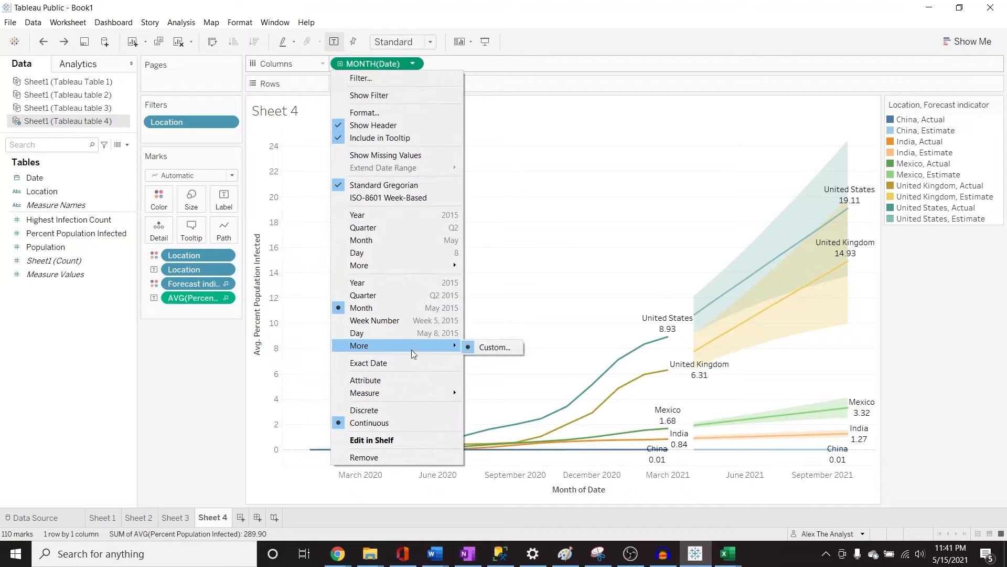
{"action": "left_click", "coordinate": [502, 347]}
{"action": "left_click", "coordinate": [581, 241]}
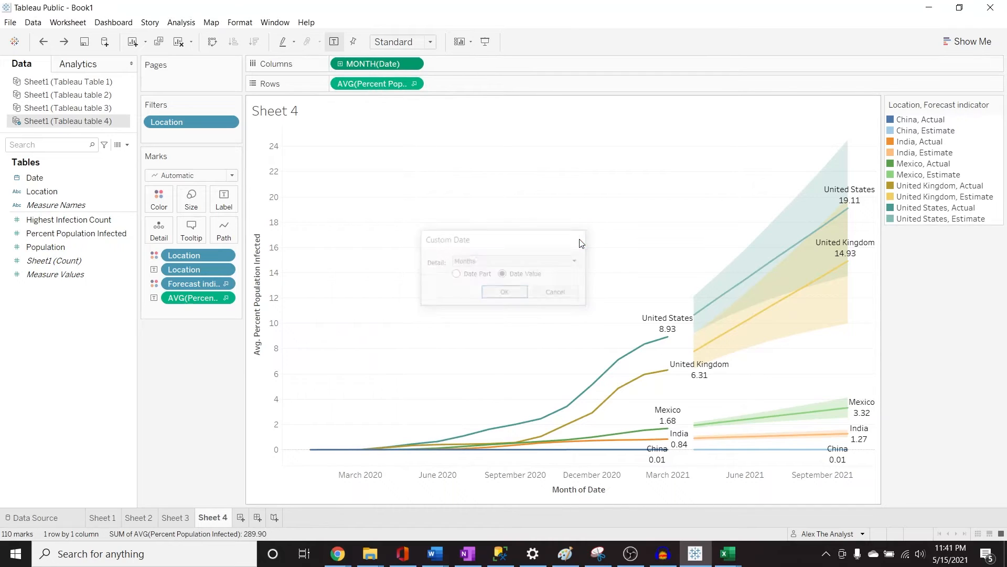
Step: Examine the date format choices of the month field and the format options of the average percent infected field
{"action": "left_click", "coordinate": [413, 64]}
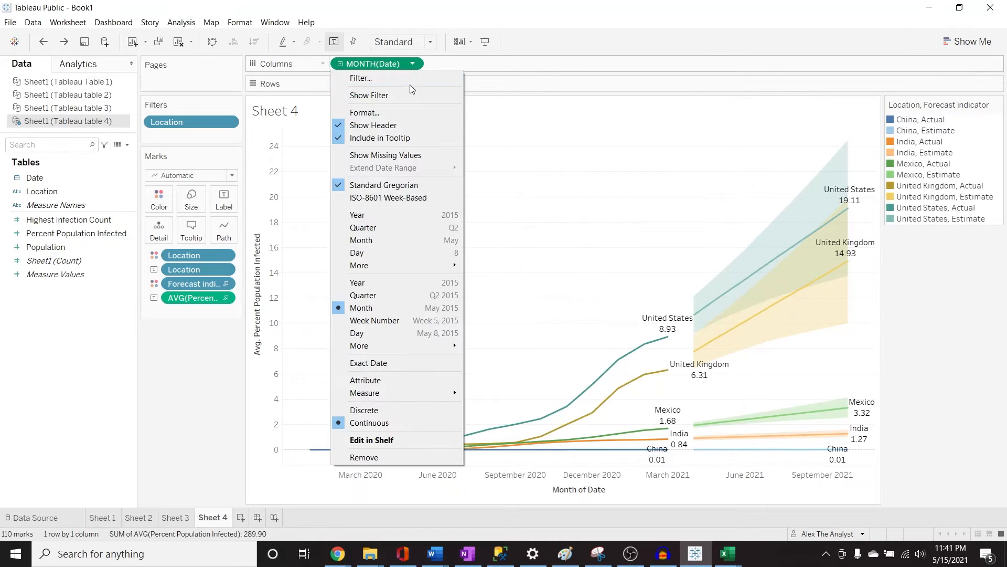
{"action": "left_click", "coordinate": [415, 112]}
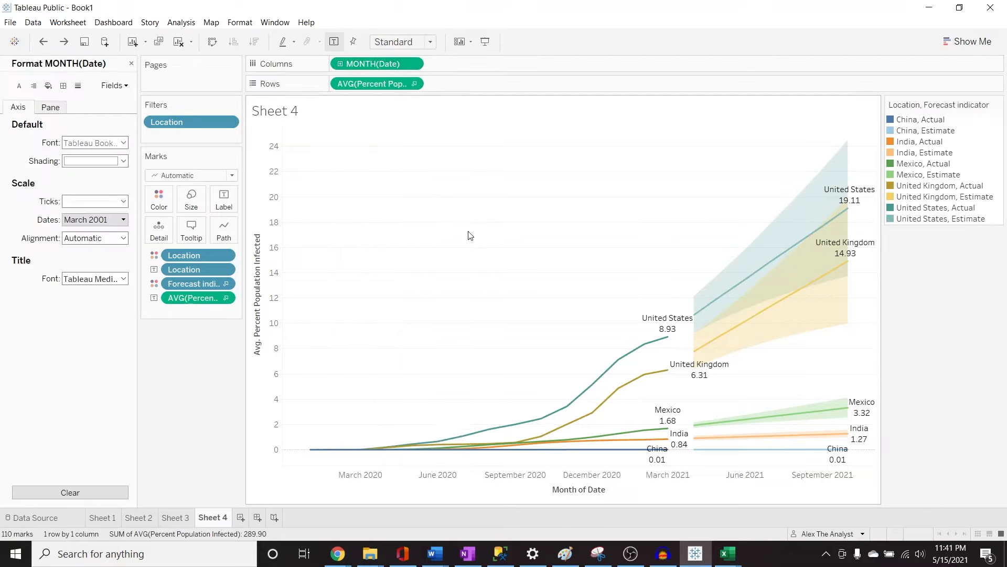
{"action": "left_click", "coordinate": [121, 220]}
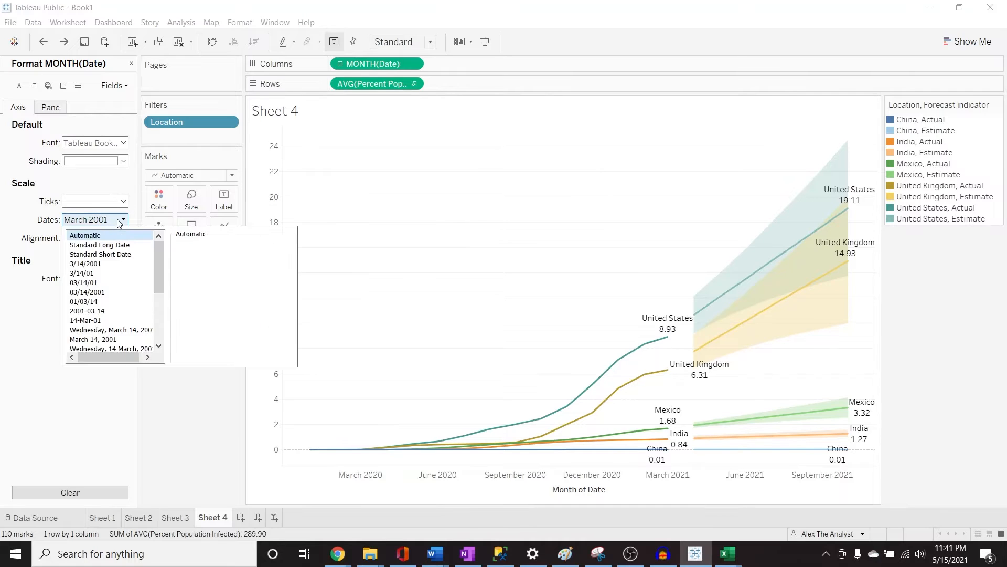
{"action": "left_click", "coordinate": [121, 220]}
{"action": "left_click", "coordinate": [122, 220]}
{"action": "left_click", "coordinate": [257, 160]}
{"action": "left_click", "coordinate": [257, 160]}
{"action": "left_click", "coordinate": [368, 173]}
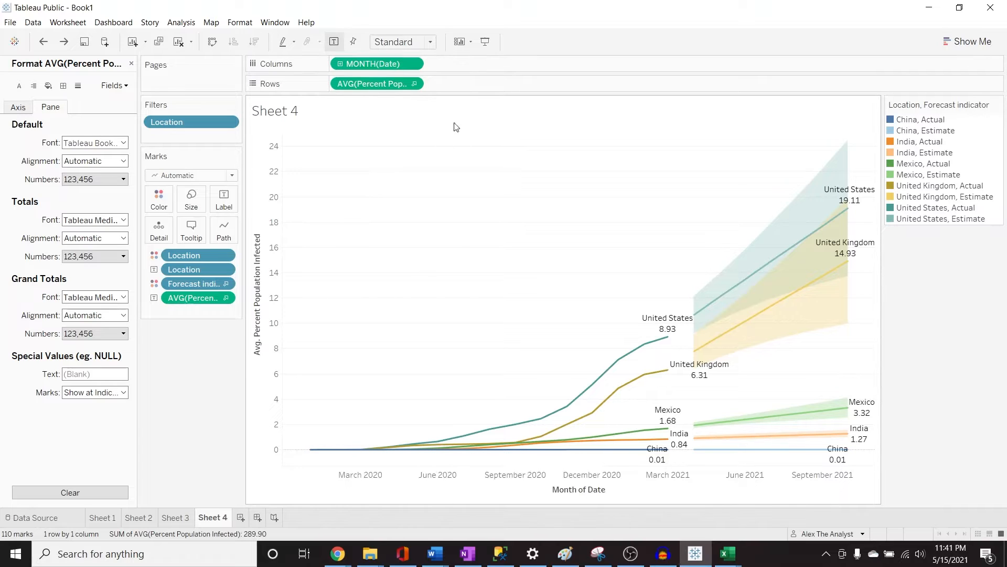
{"action": "left_click", "coordinate": [413, 63]}
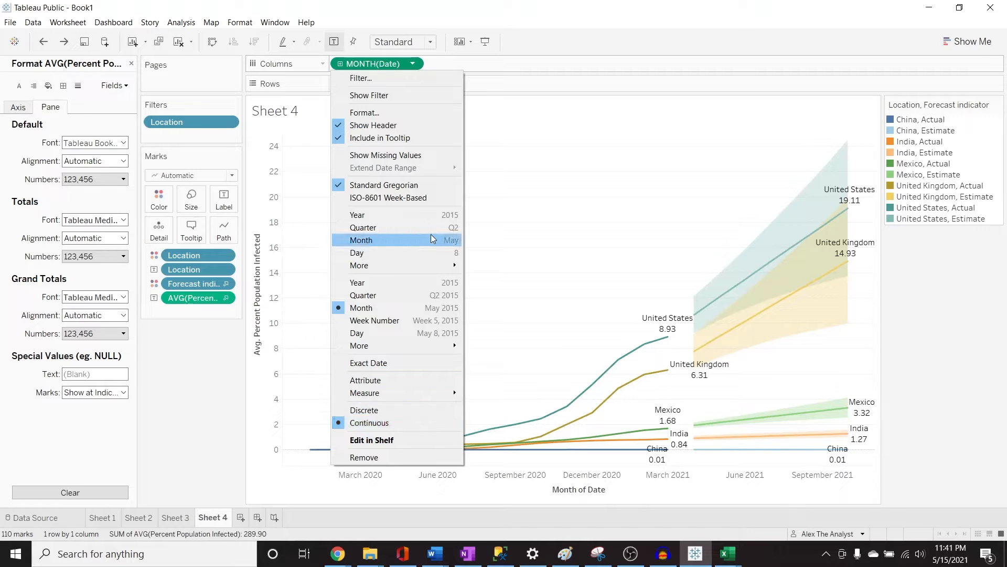
{"action": "left_click", "coordinate": [180, 399]}
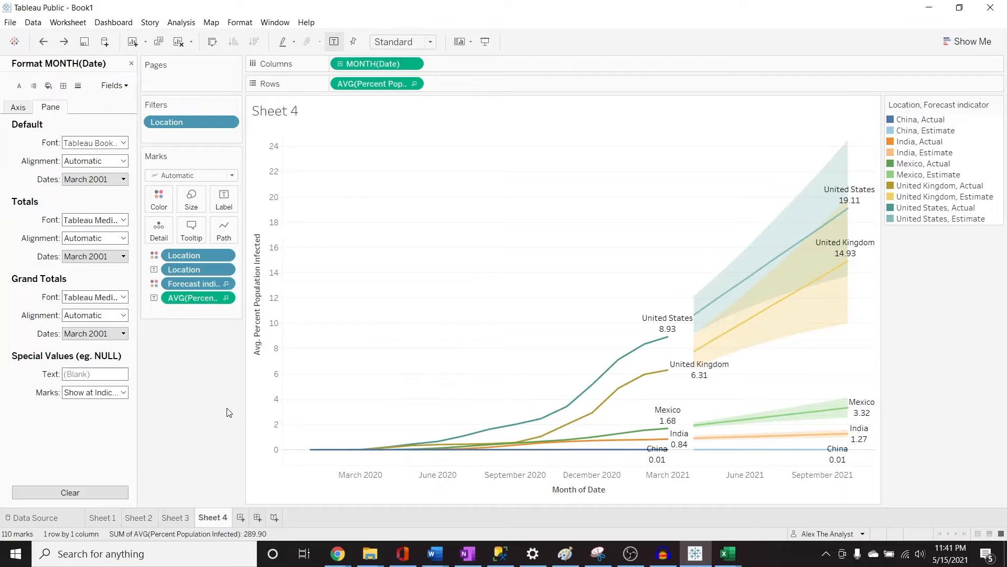
{"action": "mouse_move", "coordinate": [447, 454]}
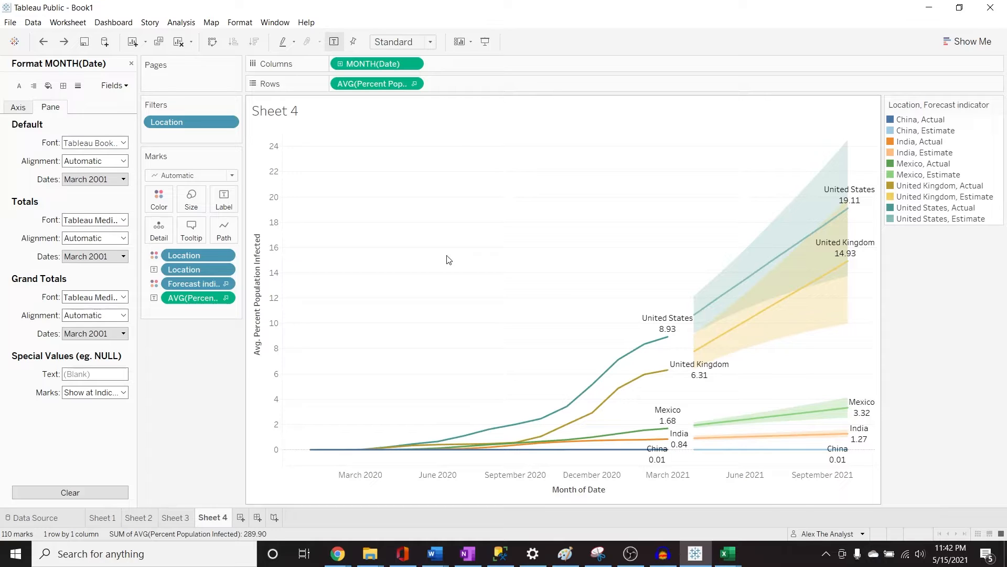
{"action": "mouse_move", "coordinate": [834, 225]}
Step: Replace the sheet title with "Percent Population Infected"
{"action": "double_click", "coordinate": [287, 117]}
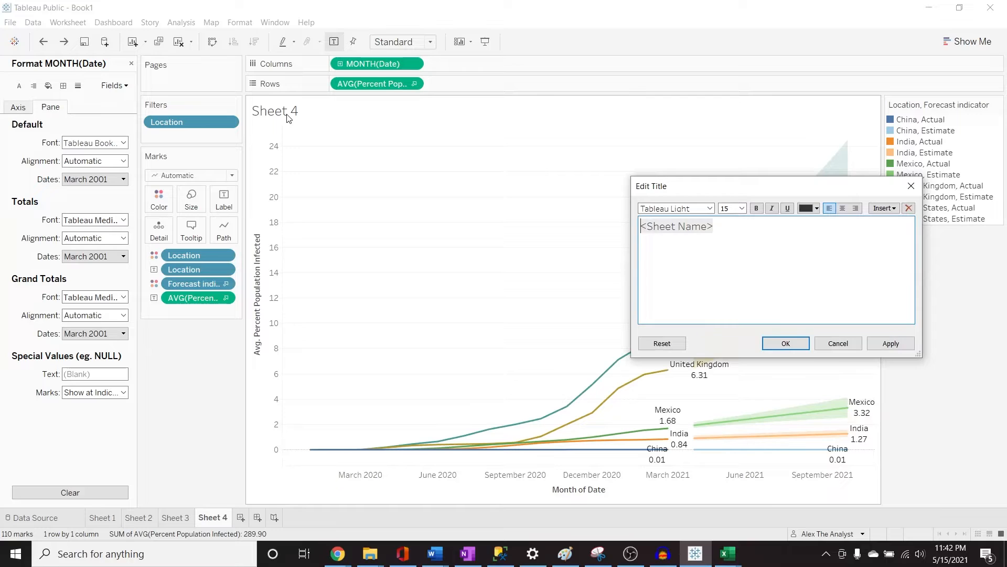
{"action": "key", "text": "ctrl+a"}
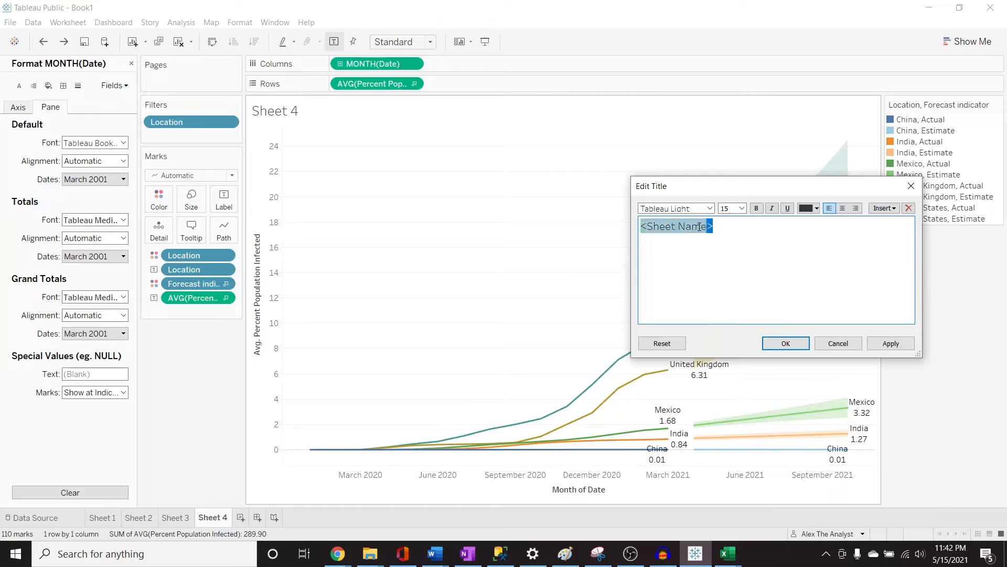
{"action": "type", "text": "Percent "}
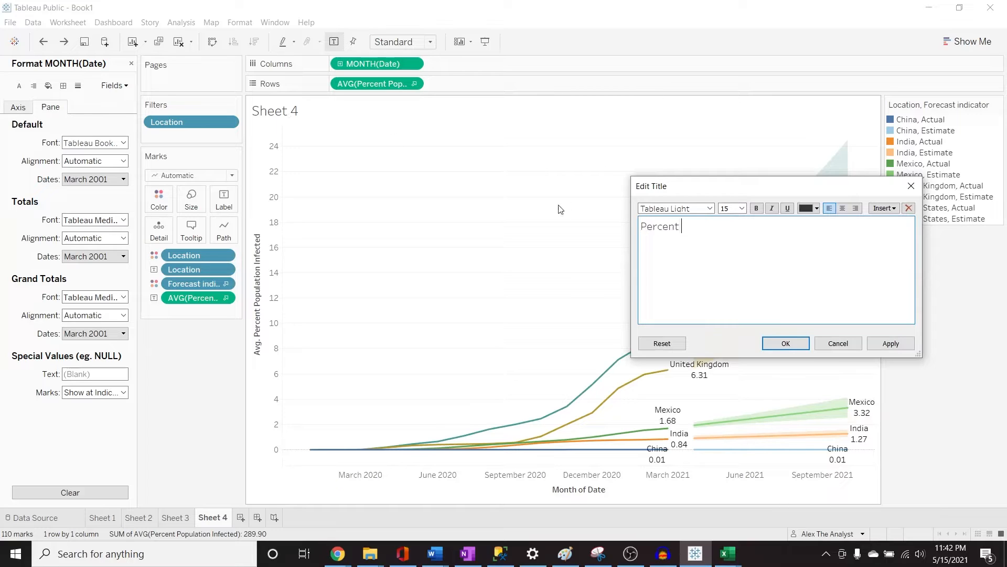
{"action": "type", "text": "Population Infected"}
{"action": "left_click", "coordinate": [888, 343]}
{"action": "left_click", "coordinate": [786, 343]}
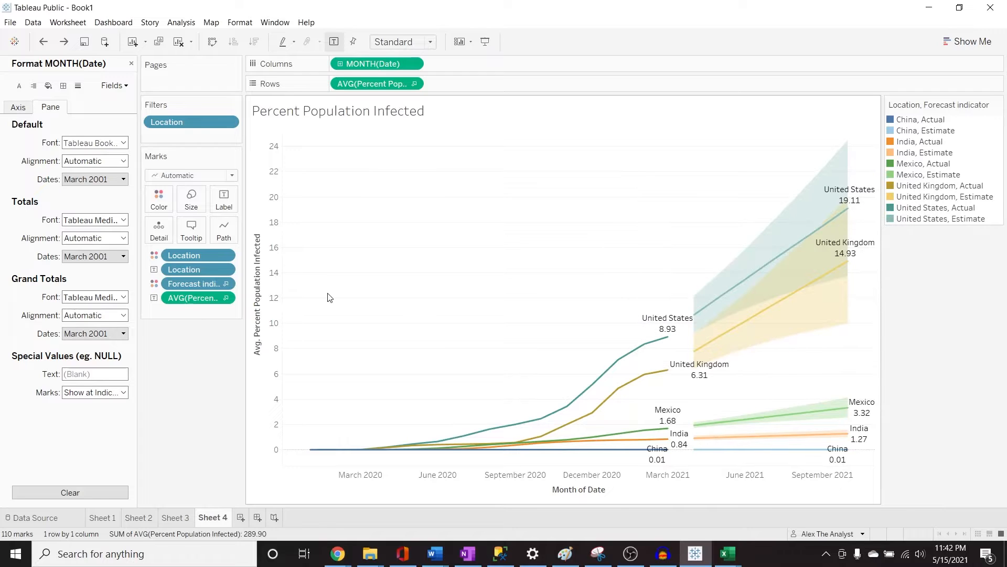
Step: Check the date axis's tick mark settings without changing them and shorten the axis title to "Month"
{"action": "double_click", "coordinate": [589, 491]}
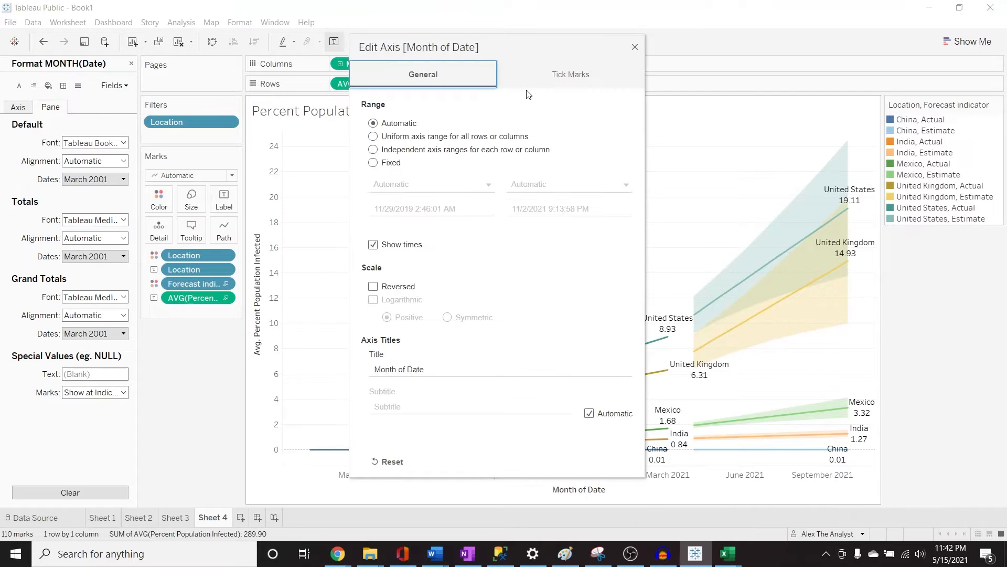
{"action": "left_click_drag", "start_coordinate": [514, 45], "coordinate": [382, 47]}
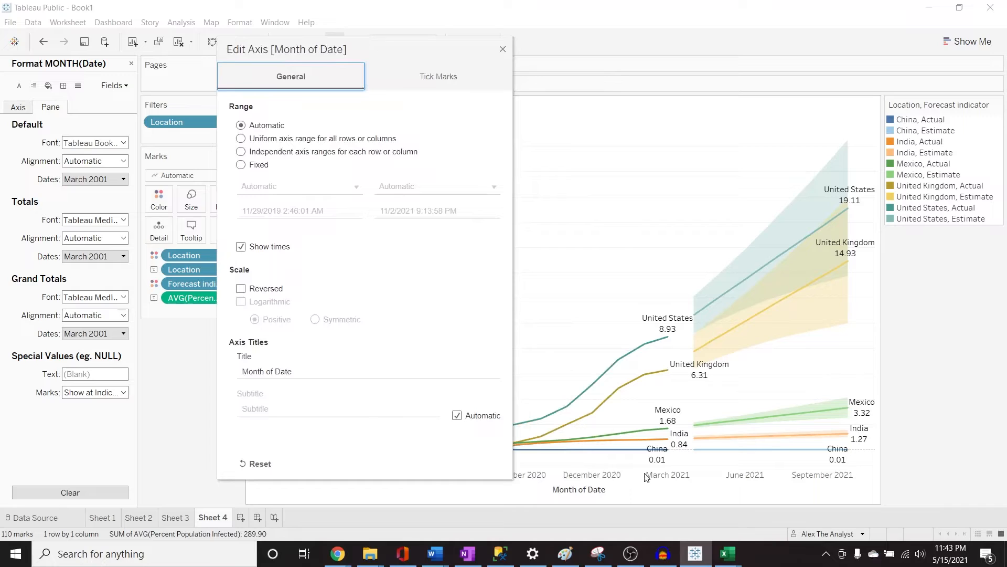
{"action": "left_click", "coordinate": [477, 74]}
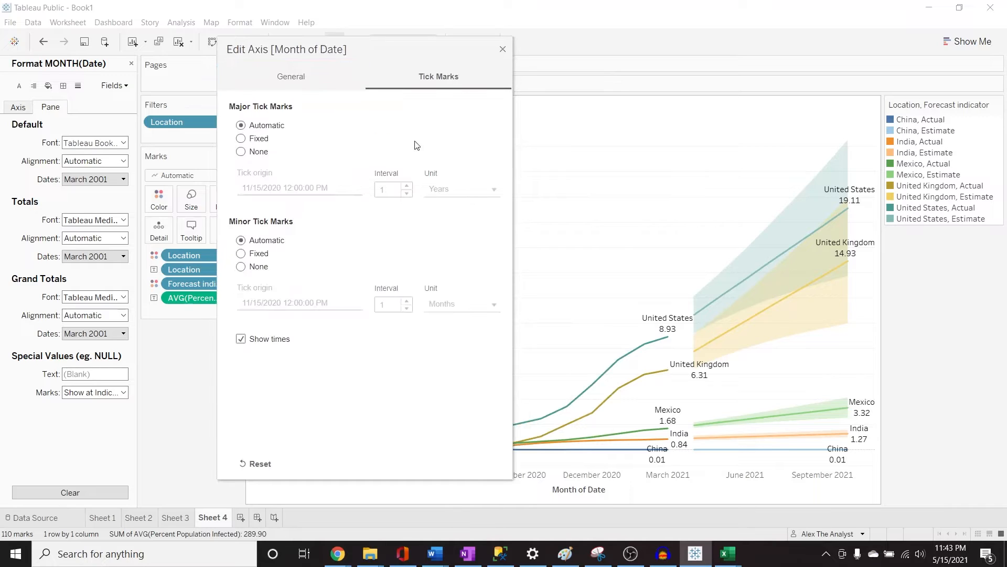
{"action": "left_click", "coordinate": [312, 76]}
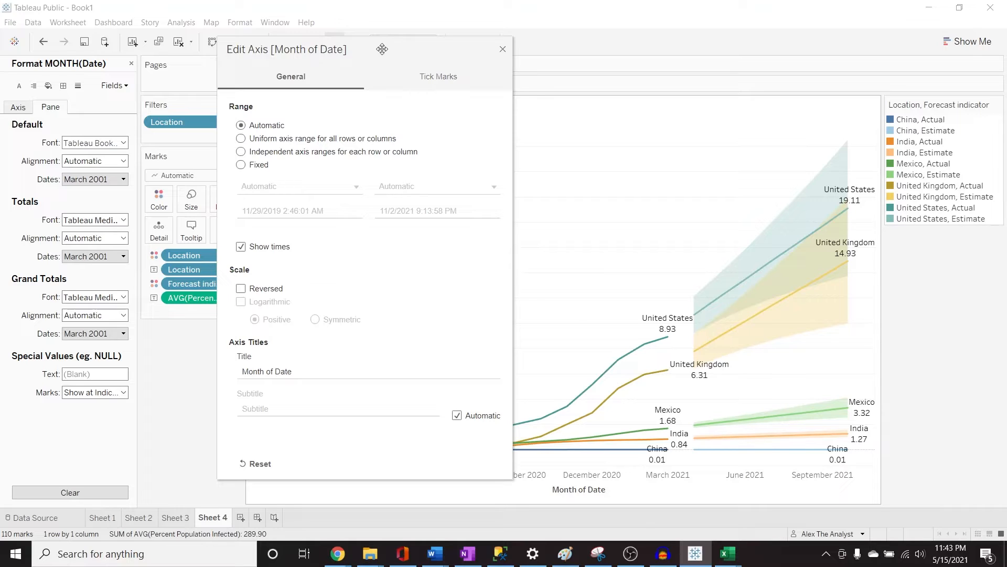
{"action": "left_click", "coordinate": [346, 368]}
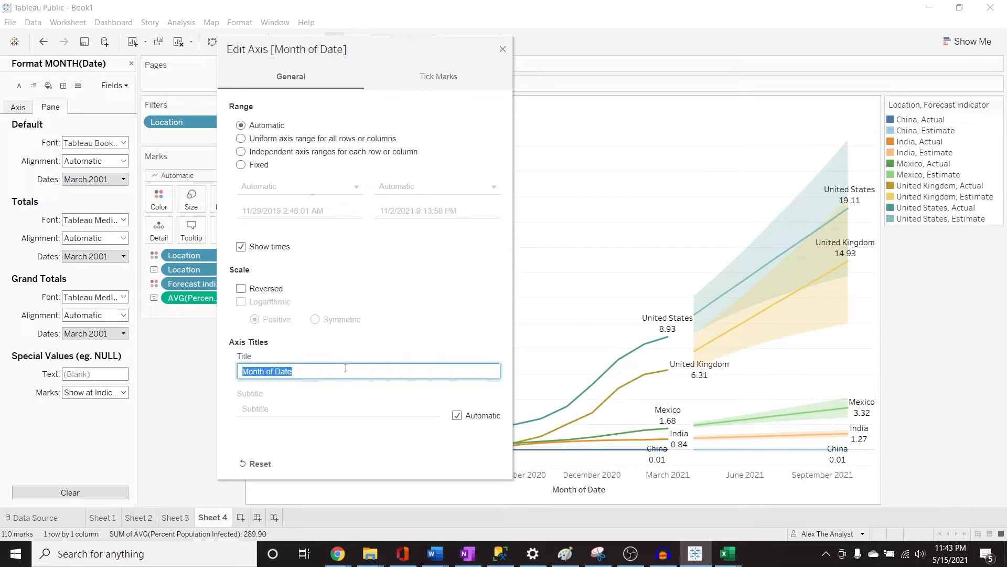
{"action": "left_click", "coordinate": [346, 368]}
{"action": "key", "text": "BackSpace"}
{"action": "key", "text": "BackSpace"}
{"action": "left_click", "coordinate": [503, 50]}
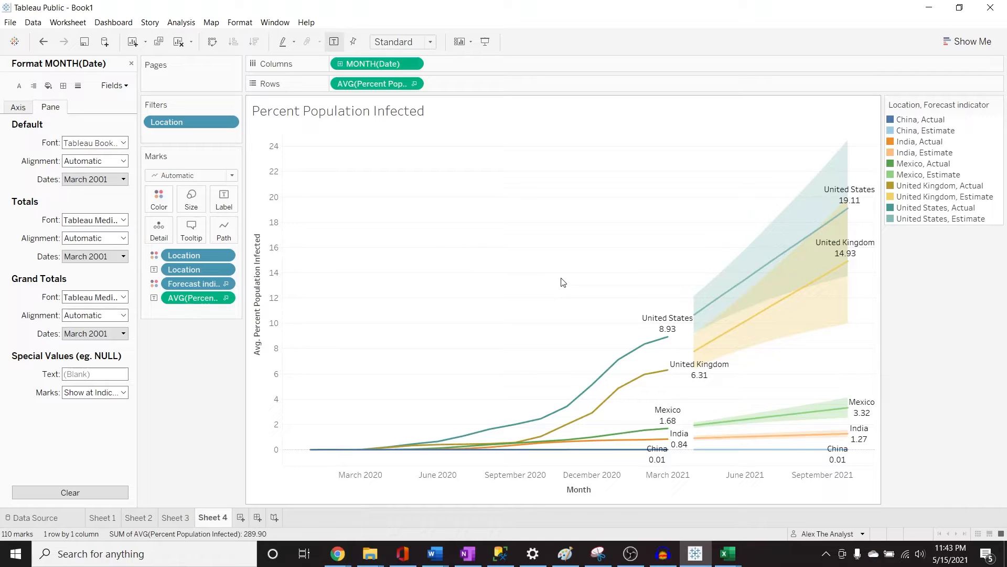
Step: Create a new dashboard and set its size to Automatic
{"action": "left_click", "coordinate": [257, 520]}
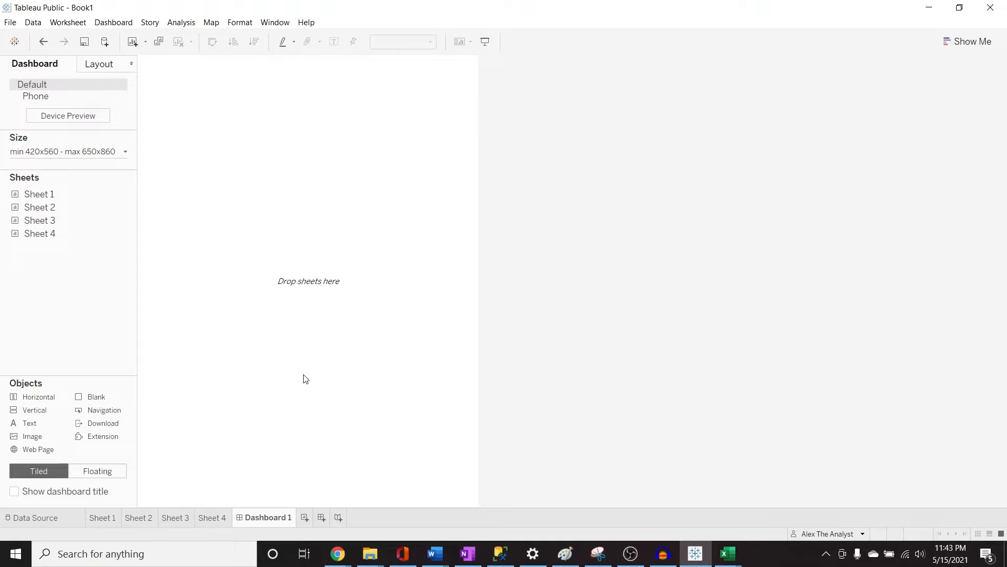
{"action": "left_click", "coordinate": [125, 152]}
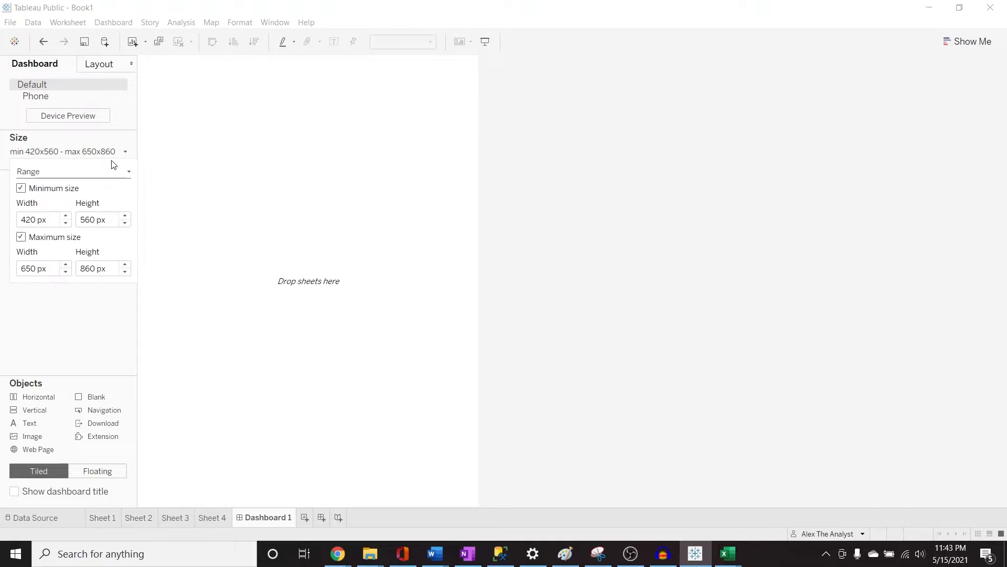
{"action": "left_click", "coordinate": [62, 175]}
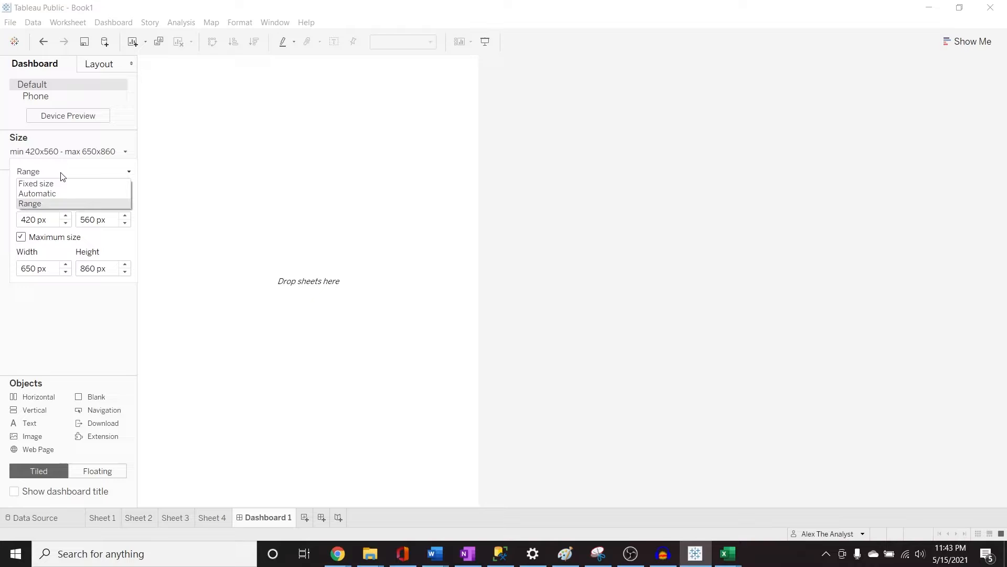
{"action": "left_click", "coordinate": [58, 193]}
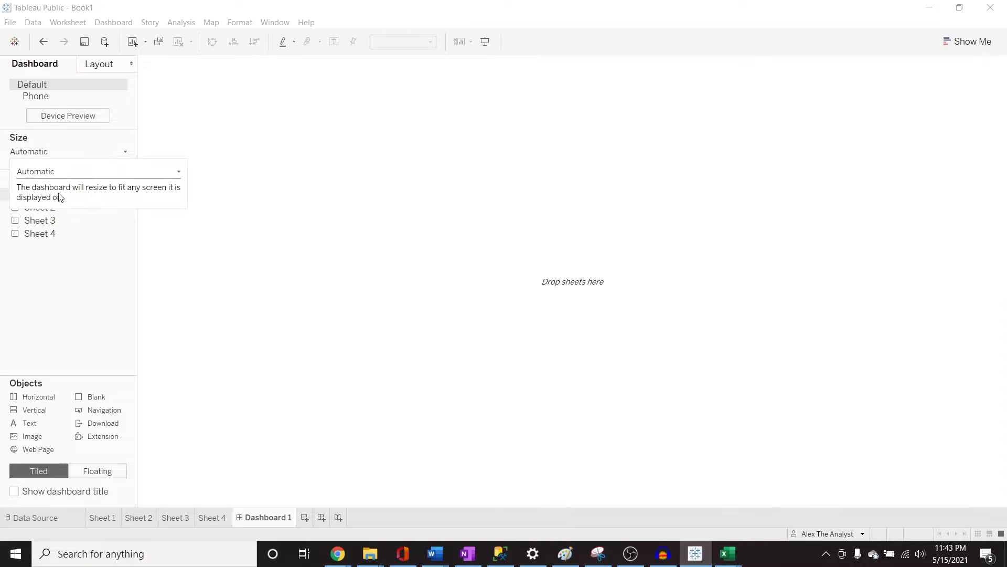
{"action": "left_click", "coordinate": [377, 301]}
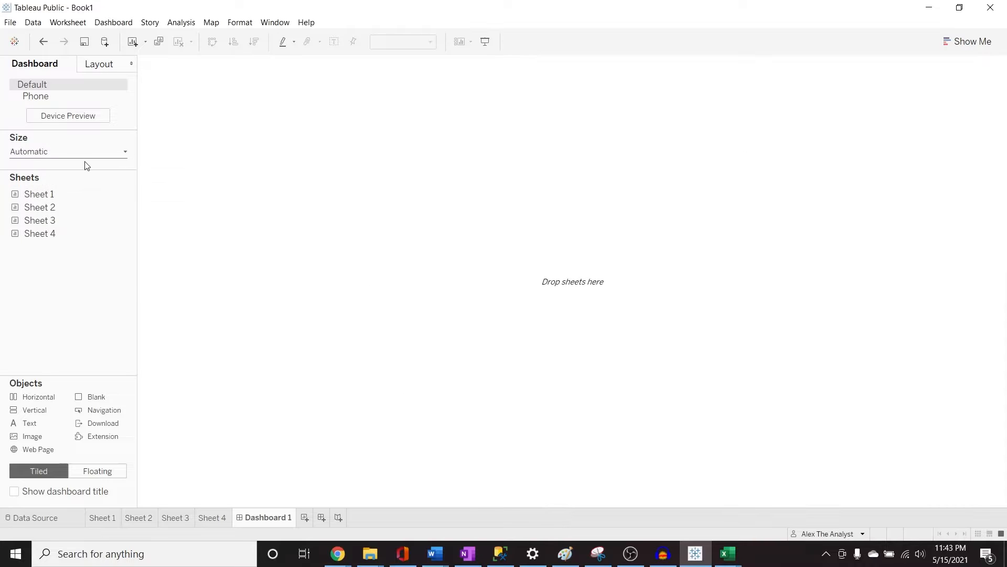
Step: Add Sheet 1 and Sheet 2 to the dashboard, arranged with the Sheet 1 table above the Sheet 2 bar chart
{"action": "mouse_move", "coordinate": [70, 194]}
{"action": "left_click_drag", "start_coordinate": [71, 194], "coordinate": [194, 162]}
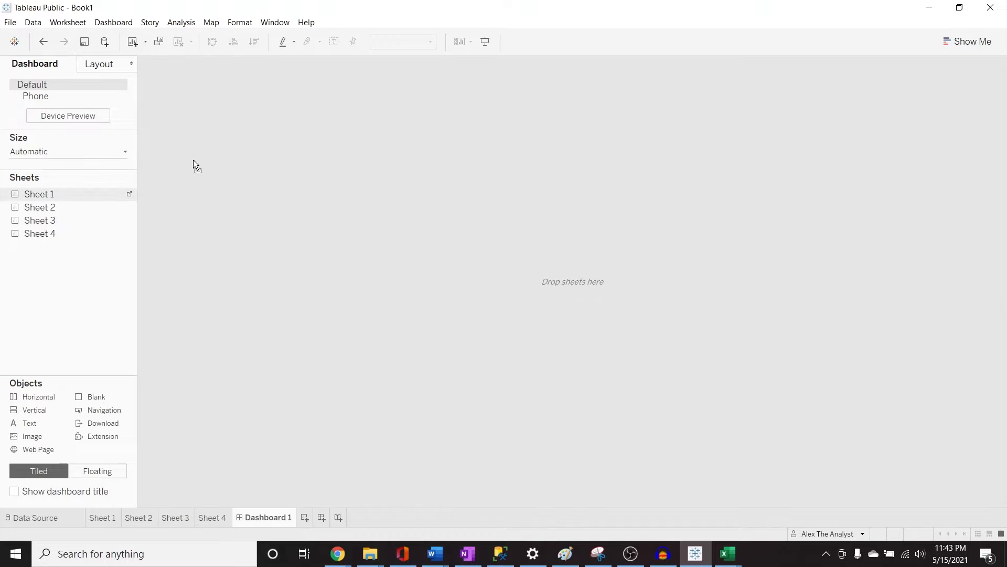
{"action": "left_click_drag", "start_coordinate": [230, 132], "coordinate": [232, 127]}
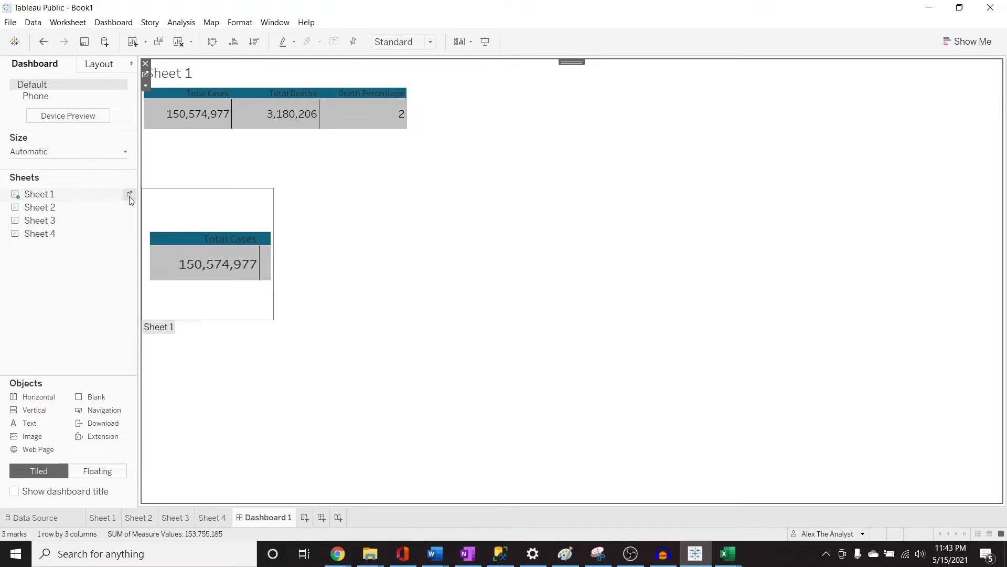
{"action": "mouse_move", "coordinate": [76, 219]}
{"action": "left_click_drag", "start_coordinate": [74, 209], "coordinate": [329, 217]}
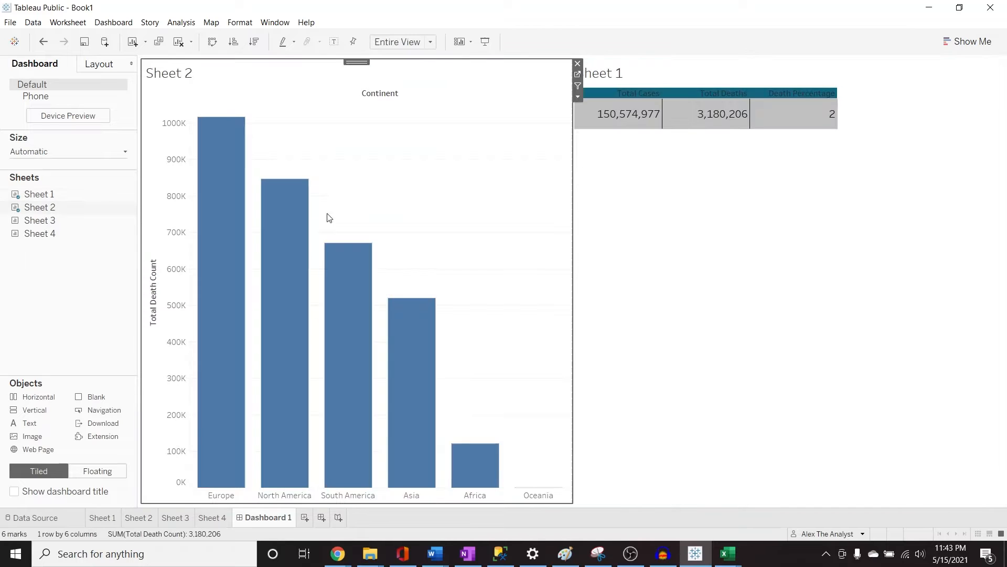
{"action": "left_click", "coordinate": [684, 69]}
{"action": "left_click_drag", "start_coordinate": [787, 62], "coordinate": [488, 90]}
Step: Add the Sheet 3 map beside Sheet 1 and the Sheet 4 line chart beside the Sheet 2 bar chart
{"action": "left_click_drag", "start_coordinate": [82, 216], "coordinate": [725, 171]}
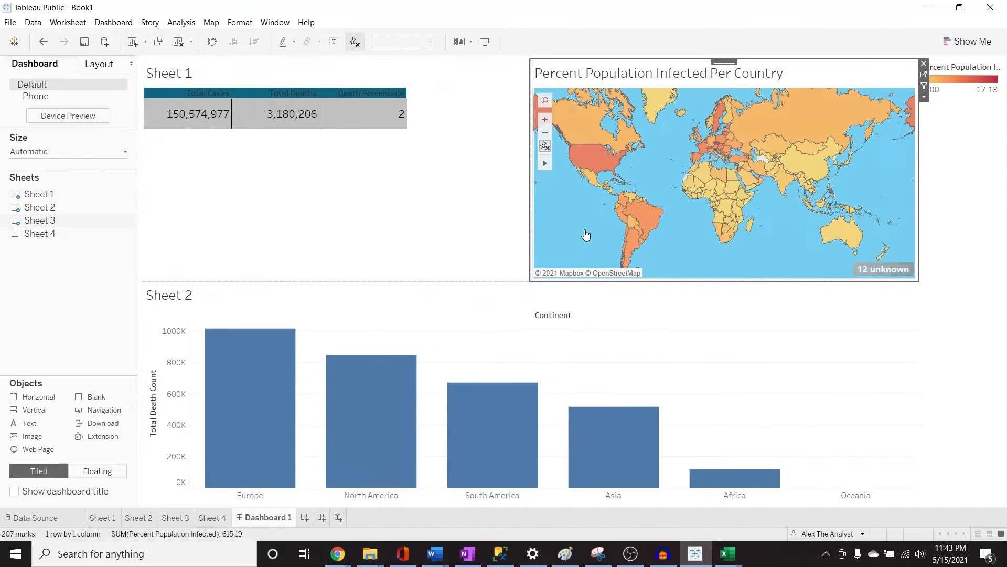
{"action": "mouse_move", "coordinate": [55, 234]}
{"action": "left_click_drag", "start_coordinate": [55, 233], "coordinate": [710, 390]}
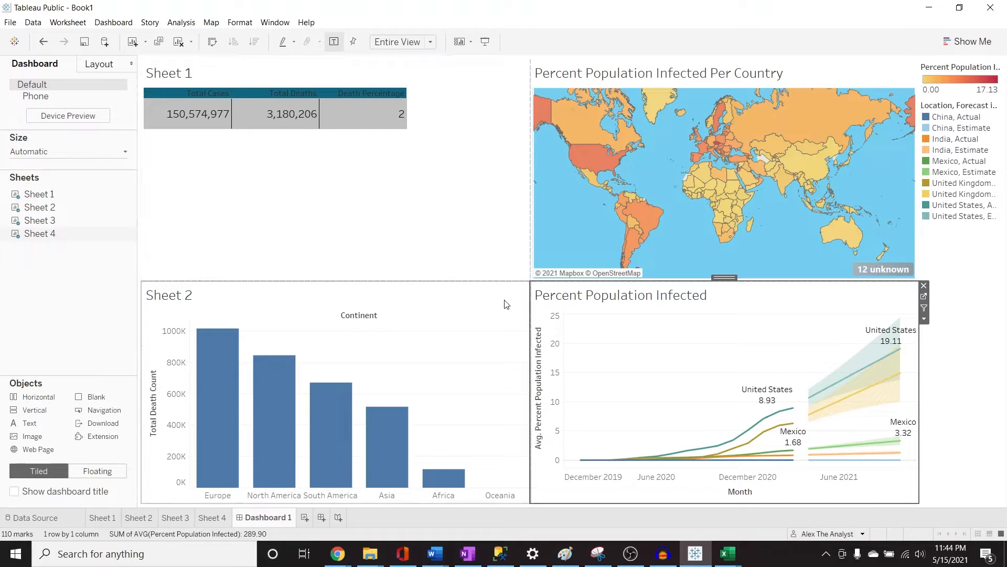
Step: Move the location and forecast legend out of the legend column to the right side of the line chart
{"action": "left_click", "coordinate": [950, 118]}
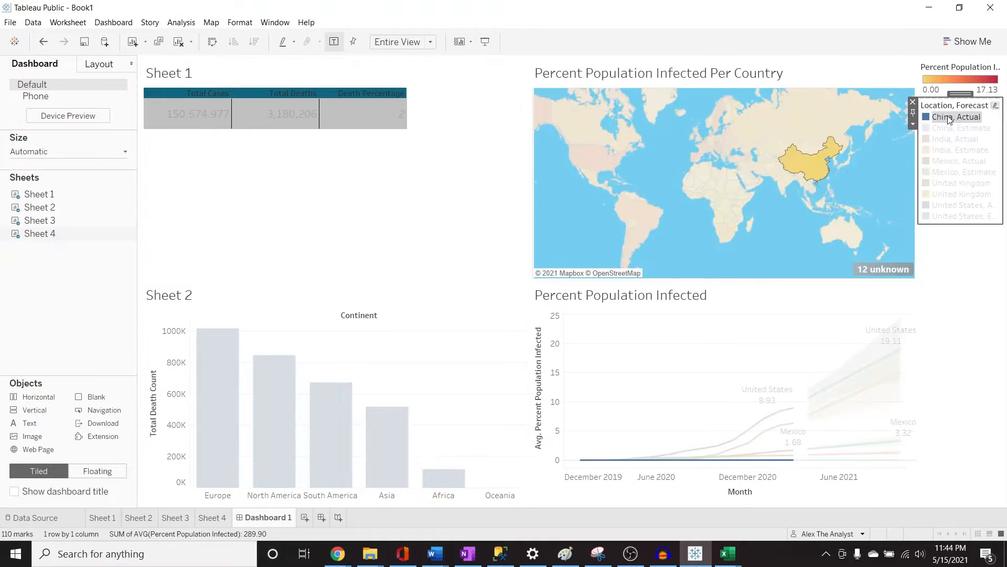
{"action": "left_click_drag", "start_coordinate": [961, 95], "coordinate": [962, 234]}
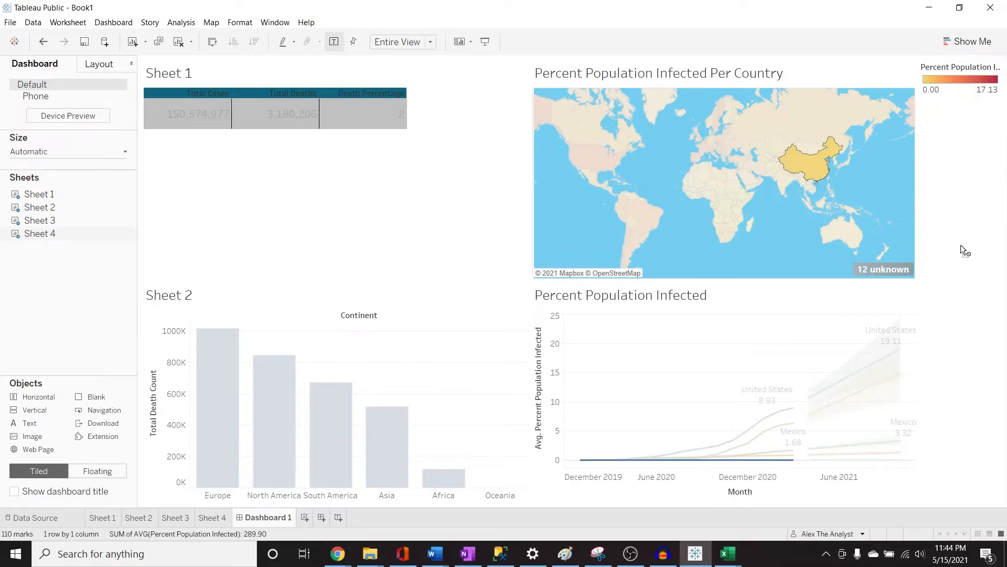
{"action": "mouse_move", "coordinate": [928, 294]}
{"action": "left_mouse_down"}
{"action": "mouse_move", "coordinate": [970, 108]}
{"action": "mouse_move", "coordinate": [963, 99]}
{"action": "mouse_move", "coordinate": [927, 284]}
{"action": "mouse_move", "coordinate": [900, 300]}
{"action": "mouse_move", "coordinate": [918, 300]}
{"action": "left_mouse_up"}
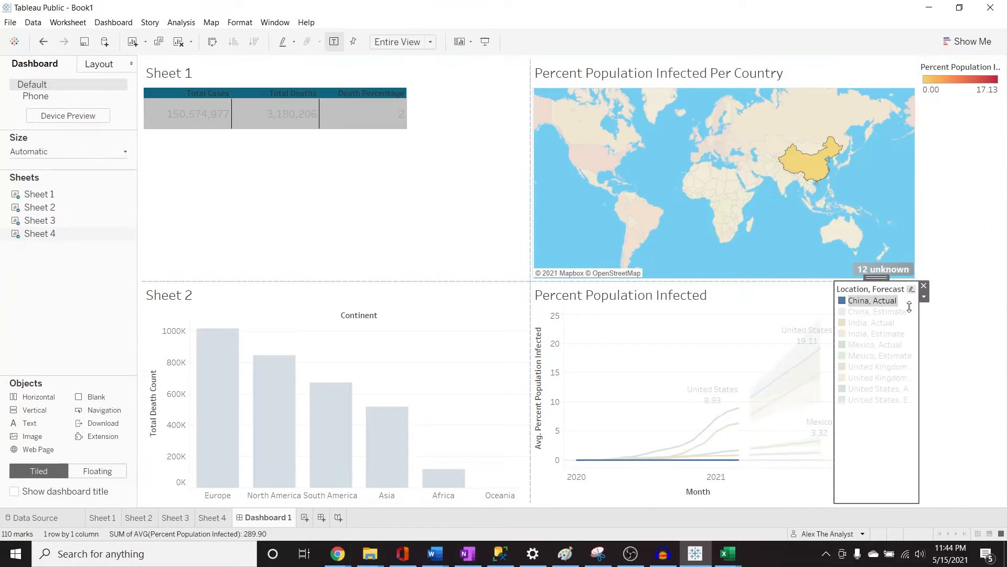
Step: Try to move the map's color legend next to the map
{"action": "left_click", "coordinate": [962, 62]}
{"action": "left_click_drag", "start_coordinate": [963, 62], "coordinate": [895, 86]}
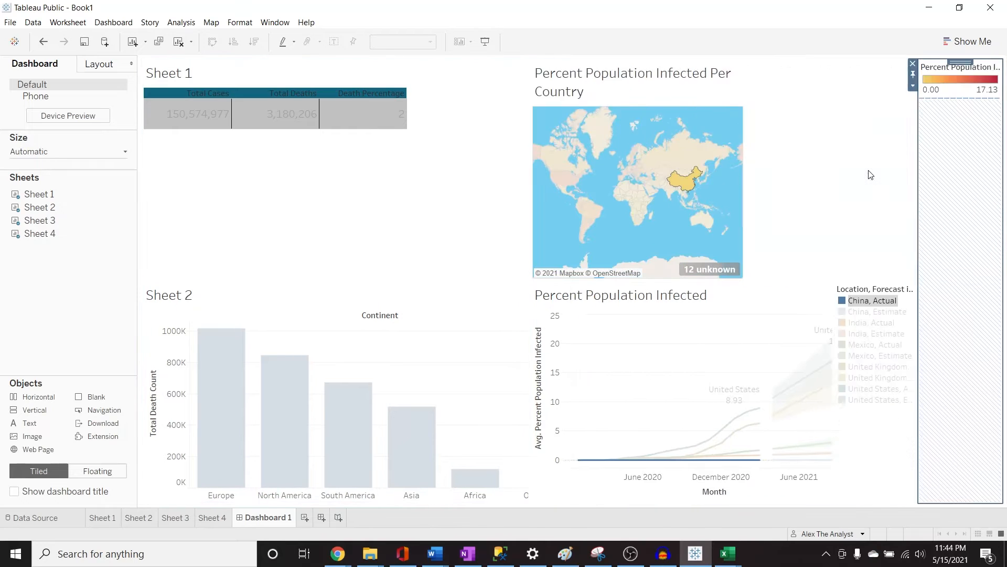
Step: Move the Sheet 2 bar chart above the Sheet 1 table
{"action": "left_click", "coordinate": [463, 302]}
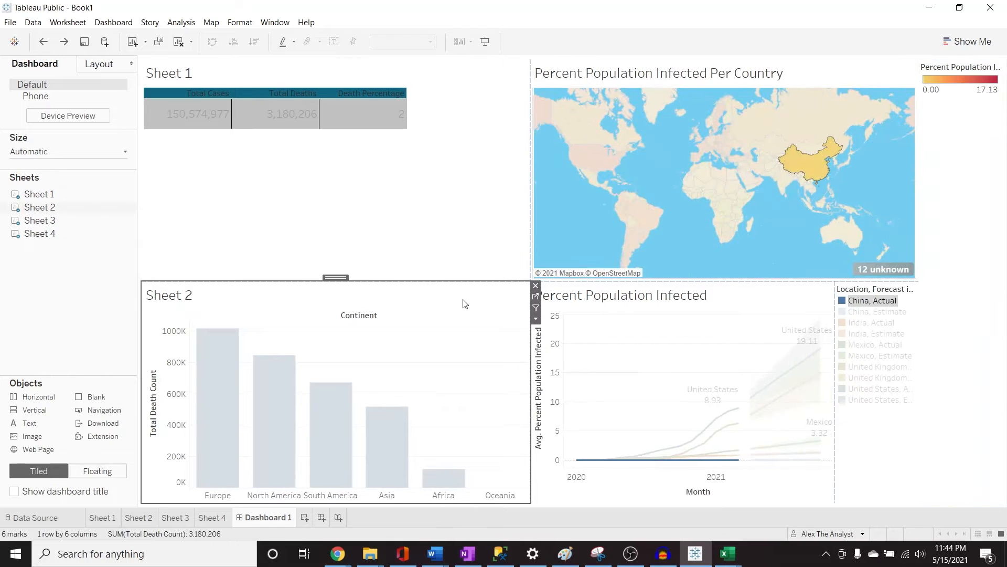
{"action": "left_click_drag", "start_coordinate": [335, 277], "coordinate": [341, 244]}
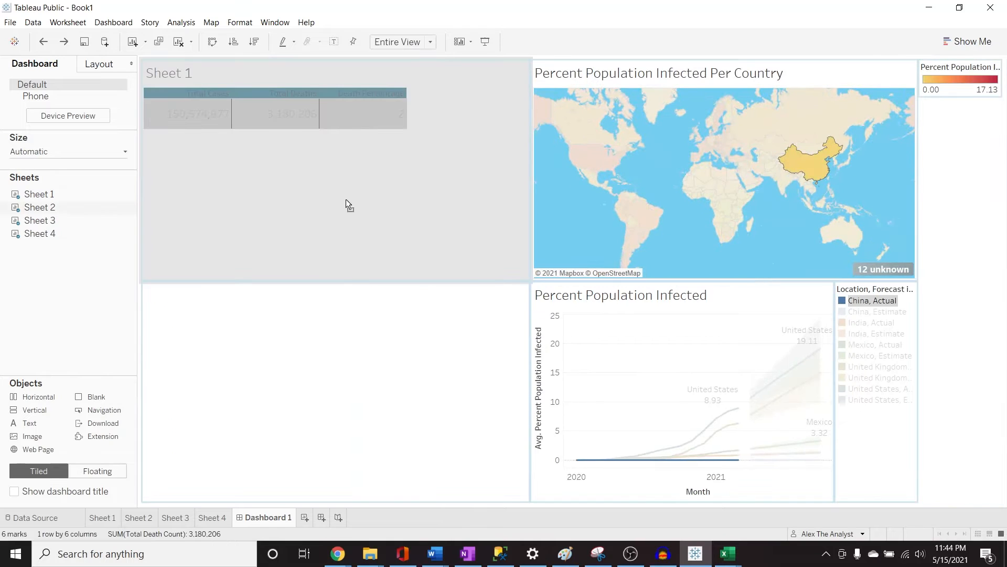
{"action": "left_click_drag", "start_coordinate": [347, 204], "coordinate": [345, 186]}
{"action": "left_click", "coordinate": [292, 295]}
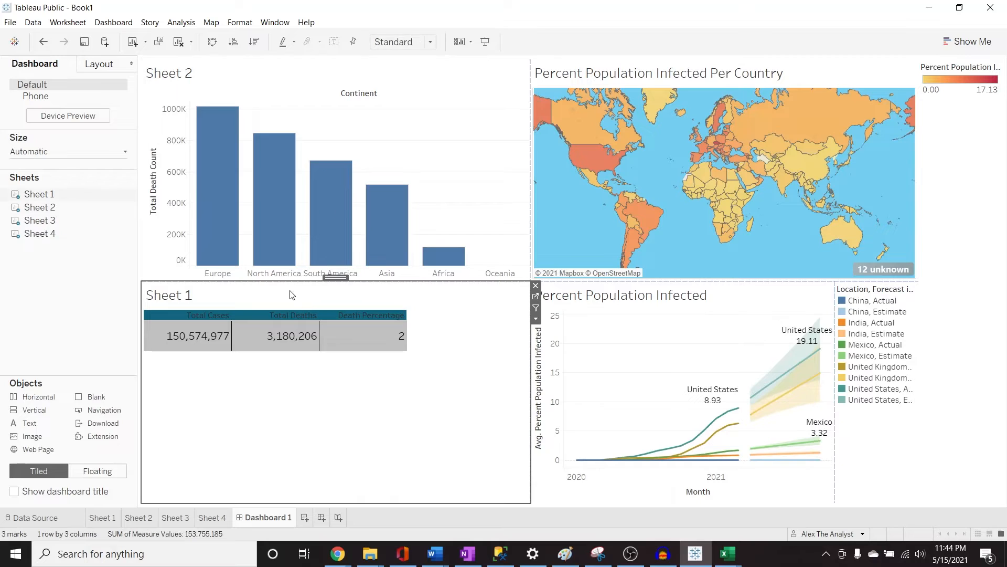
{"action": "left_click_drag", "start_coordinate": [333, 283], "coordinate": [329, 296]}
Step: Move the Percent Population Infected line chart below the Sheet 1 table so it spans the area beside its legend
{"action": "left_click", "coordinate": [545, 310]}
{"action": "left_click", "coordinate": [684, 276]}
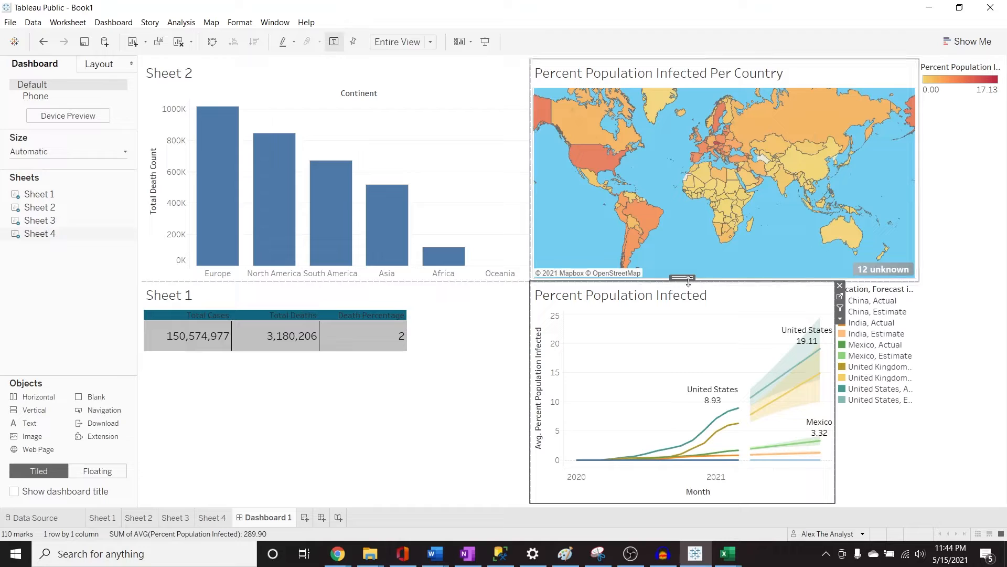
{"action": "left_click_drag", "start_coordinate": [685, 279], "coordinate": [366, 433]}
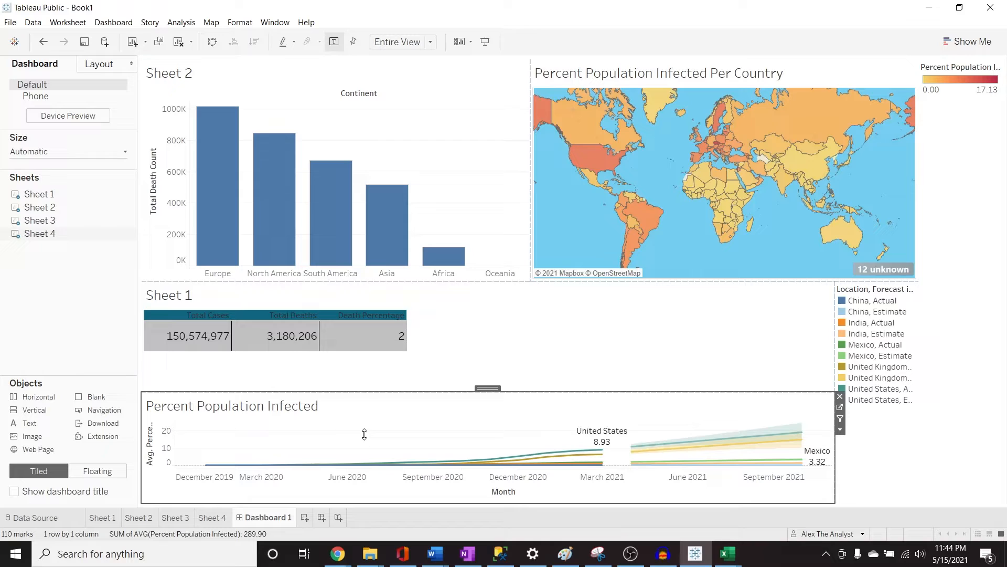
Step: Move the Sheet 1 table above the Sheet 2 bar chart and clear the selection in the table
{"action": "left_click", "coordinate": [407, 320]}
{"action": "left_click_drag", "start_coordinate": [497, 278], "coordinate": [405, 81]}
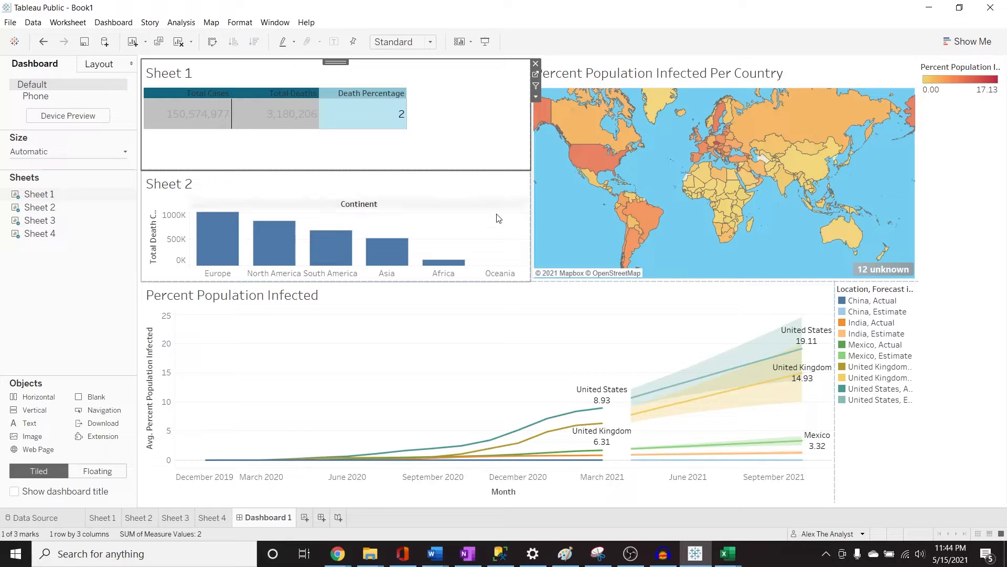
{"action": "left_click", "coordinate": [435, 122]}
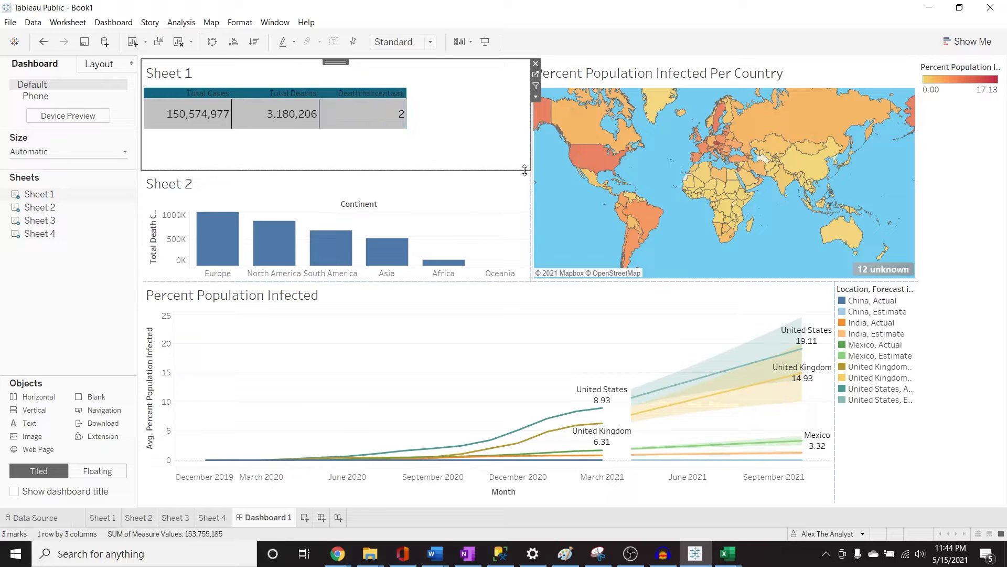
Step: Adjust the widths of the line chart's legend and of the map's color legend column
{"action": "left_click", "coordinate": [532, 337]}
{"action": "left_click", "coordinate": [840, 319]}
{"action": "left_click_drag", "start_coordinate": [836, 331], "coordinate": [872, 336]}
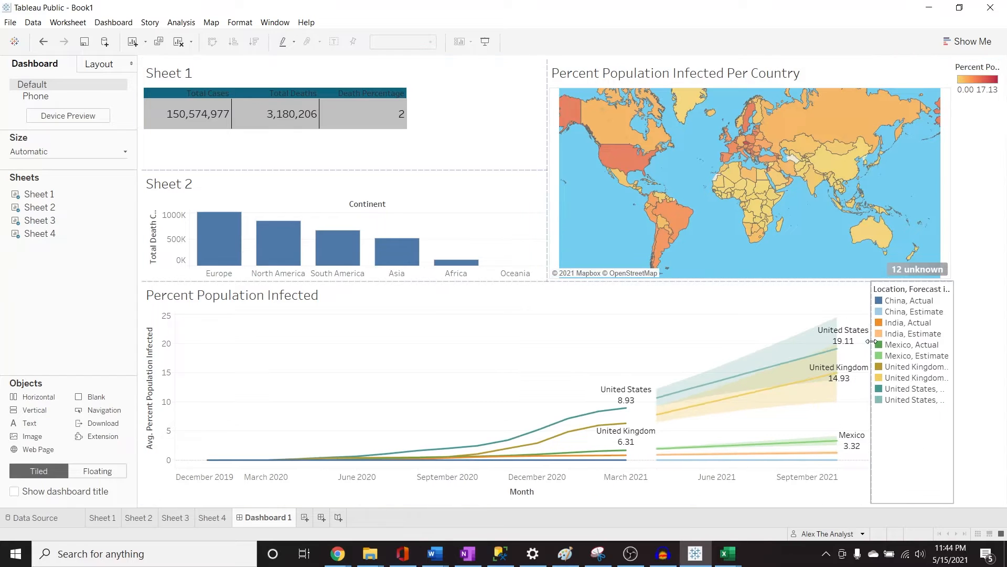
{"action": "left_click", "coordinate": [953, 119]}
{"action": "left_click_drag", "start_coordinate": [954, 119], "coordinate": [924, 124]}
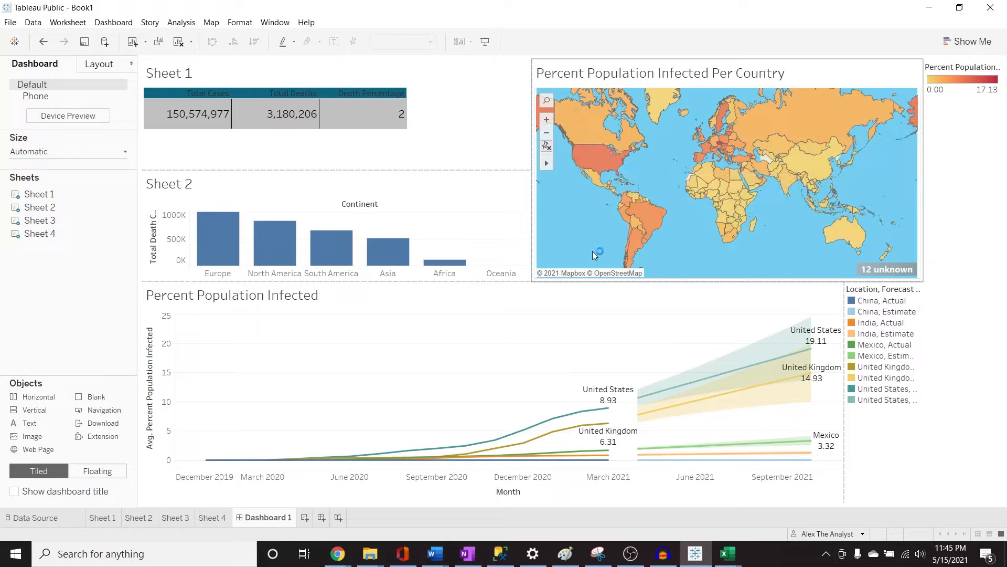
Step: Reframe the map on the North Atlantic with the United States, Europe and Africa in view
{"action": "left_click", "coordinate": [548, 121]}
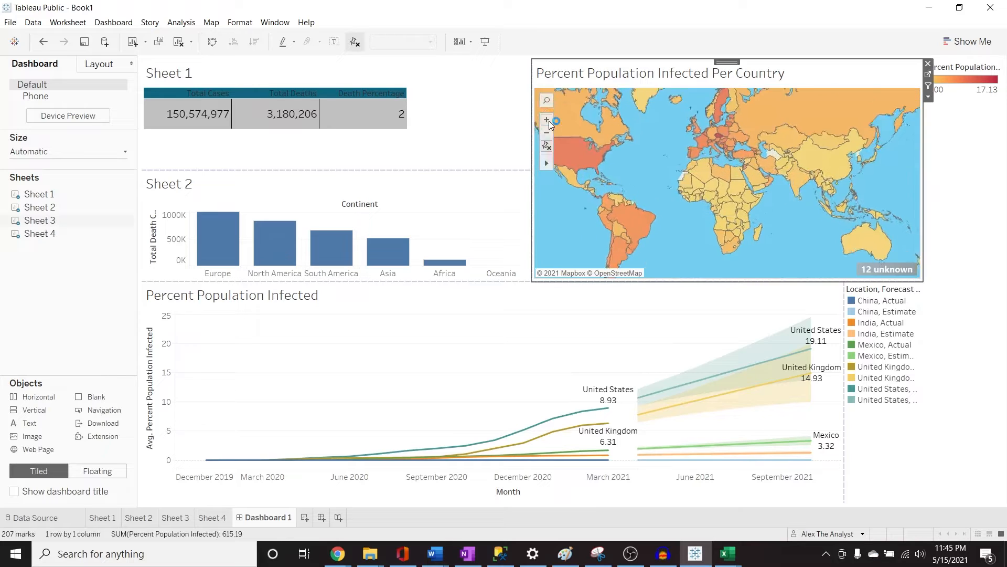
{"action": "left_click_drag", "start_coordinate": [608, 191], "coordinate": [650, 204]}
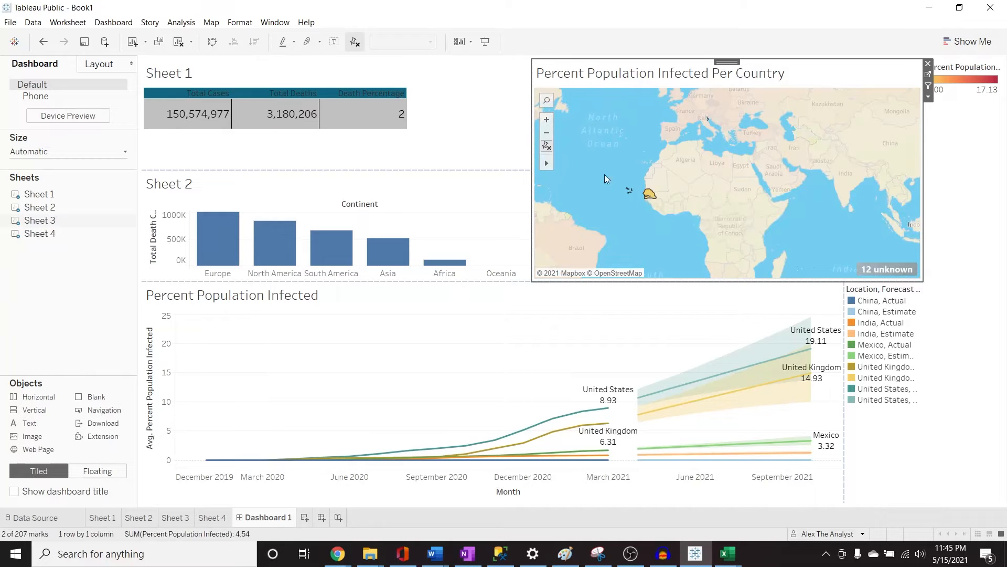
{"action": "left_click", "coordinate": [573, 165]}
{"action": "left_click_drag", "start_coordinate": [593, 171], "coordinate": [710, 194]}
{"action": "mouse_move", "coordinate": [701, 390]}
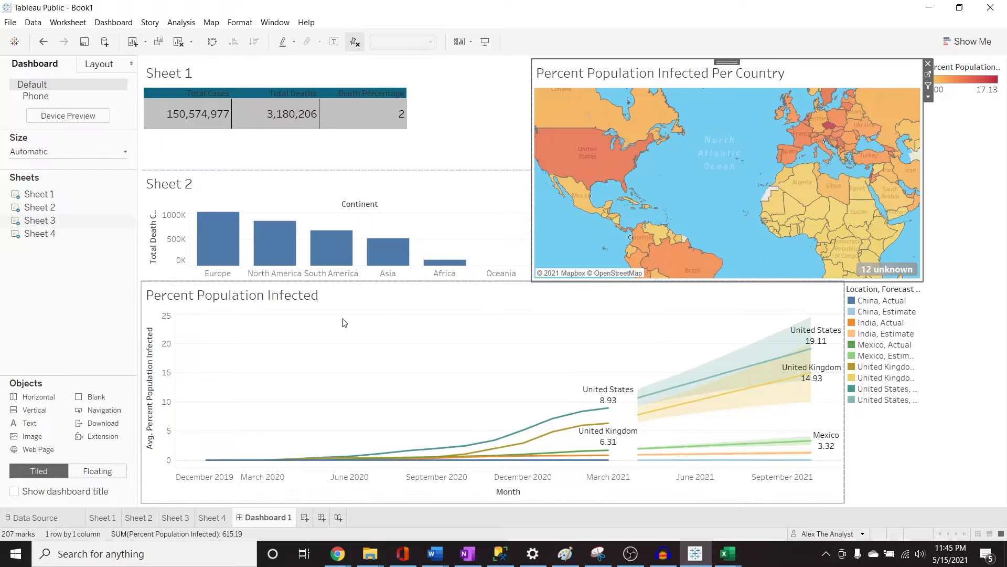
Step: Enlarge the Sheet 1 table with slightly wider columns and a slightly taller value row
{"action": "left_click", "coordinate": [469, 128]}
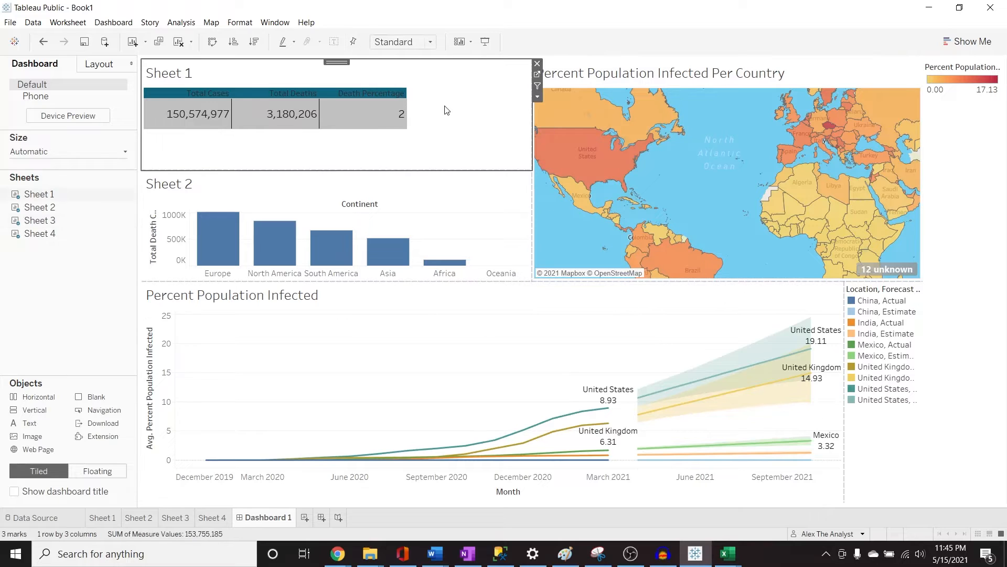
{"action": "mouse_move", "coordinate": [406, 119]}
{"action": "left_click_drag", "start_coordinate": [405, 119], "coordinate": [420, 160]}
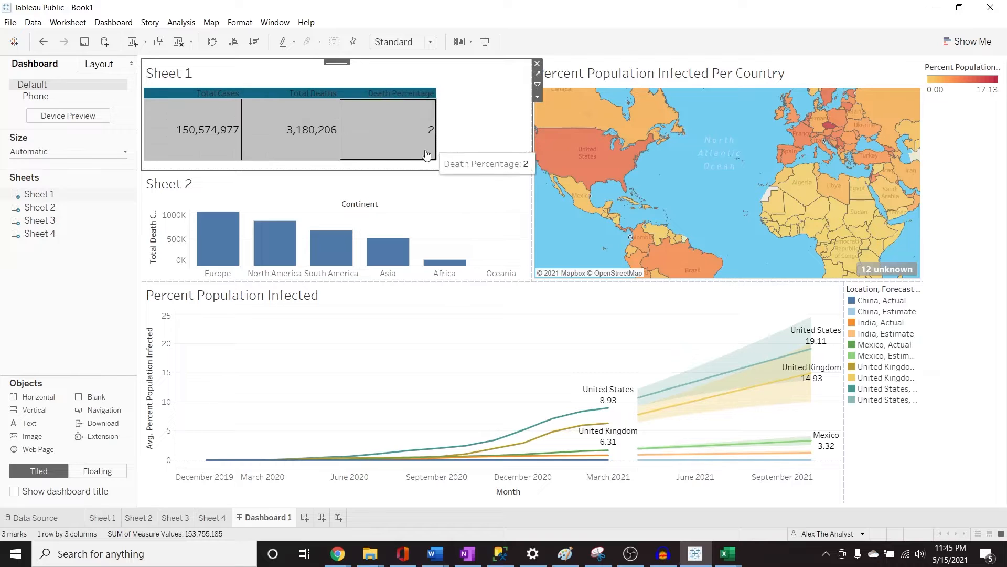
{"action": "left_click_drag", "start_coordinate": [389, 160], "coordinate": [390, 144]}
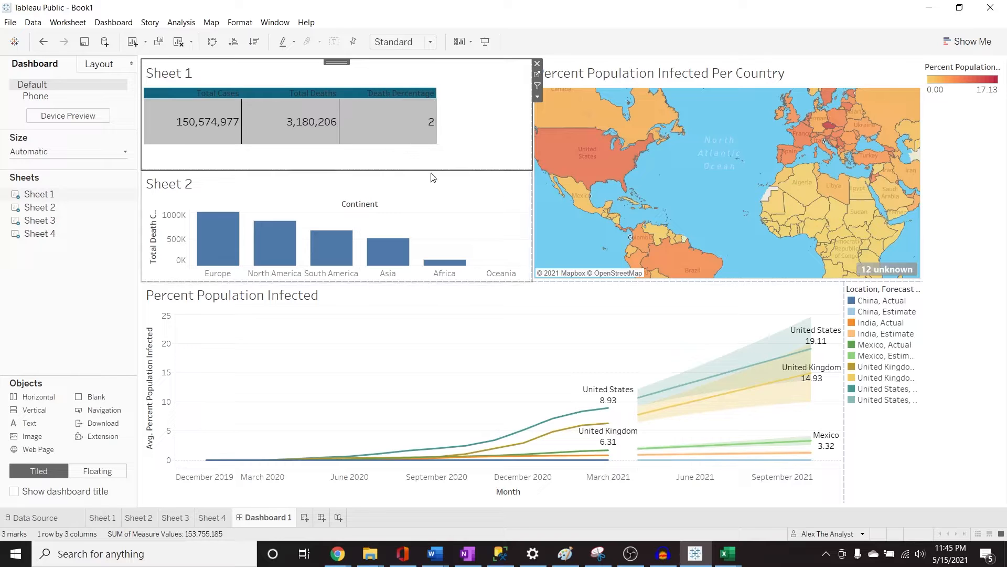
{"action": "left_click", "coordinate": [962, 285]}
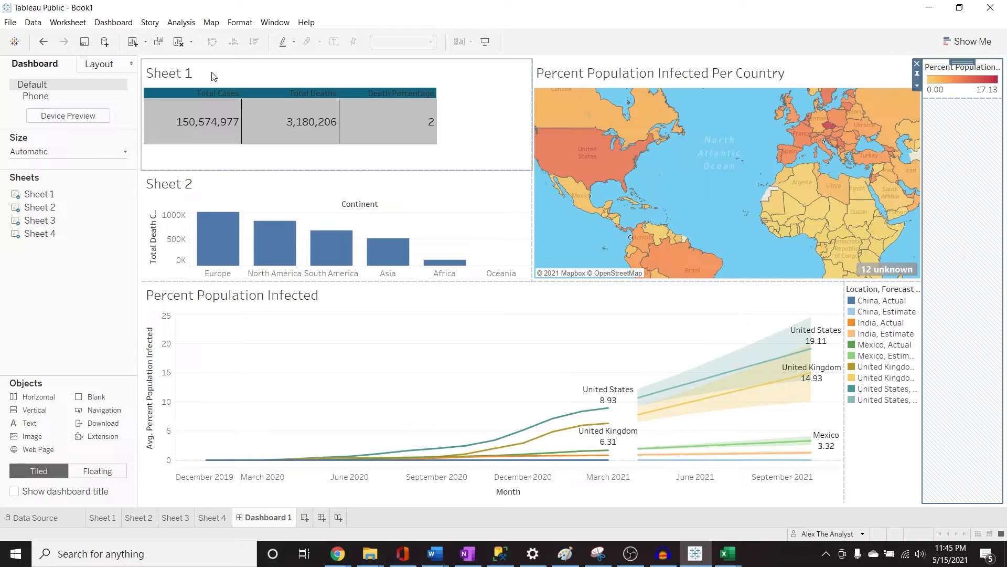
Step: Replace the Sheet 1 table's title with "Global Numbers"
{"action": "double_click", "coordinate": [189, 75]}
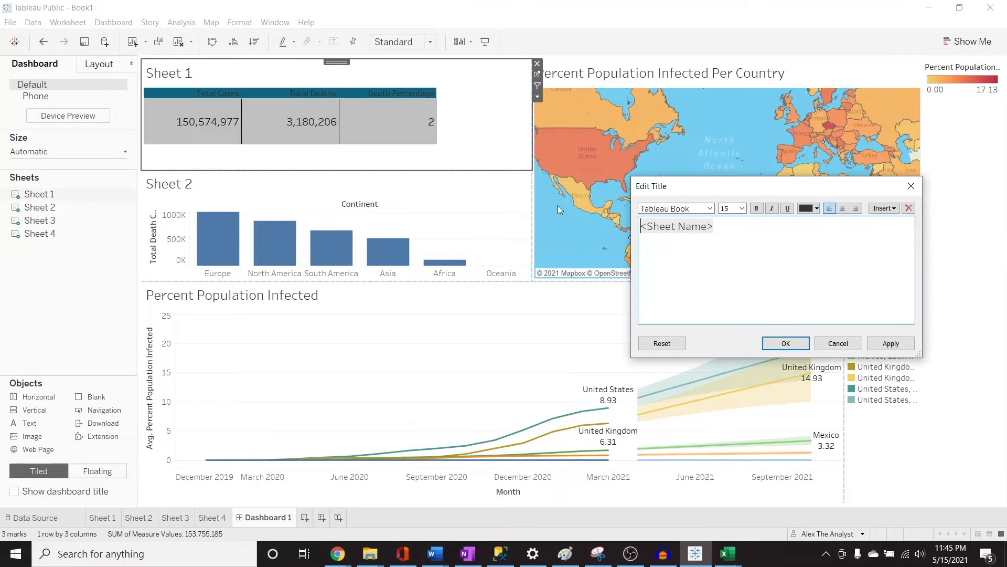
{"action": "type", "text": "Global Numbers"}
{"action": "left_click_drag", "start_coordinate": [794, 226], "coordinate": [721, 226]}
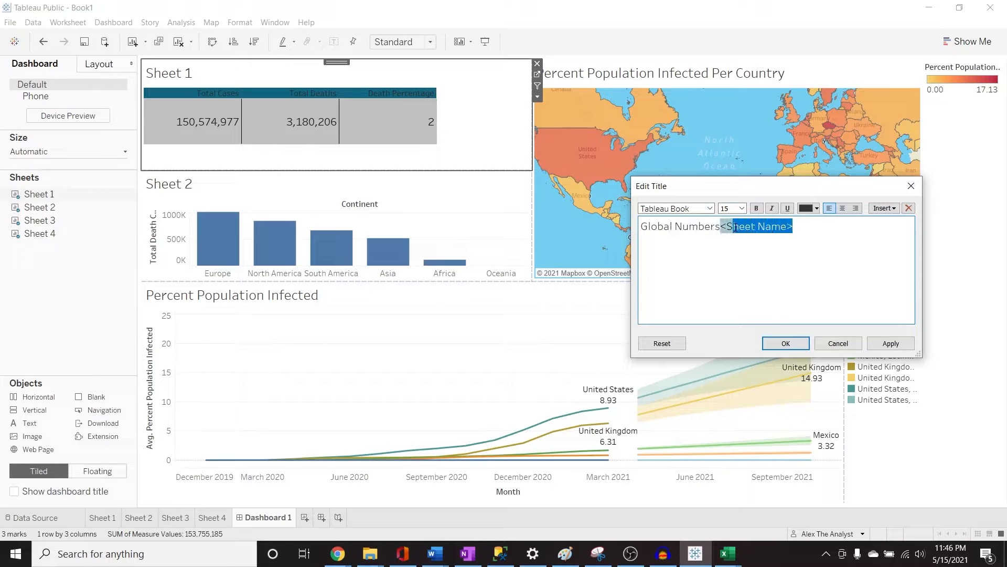
{"action": "key", "text": "BackSpace"}
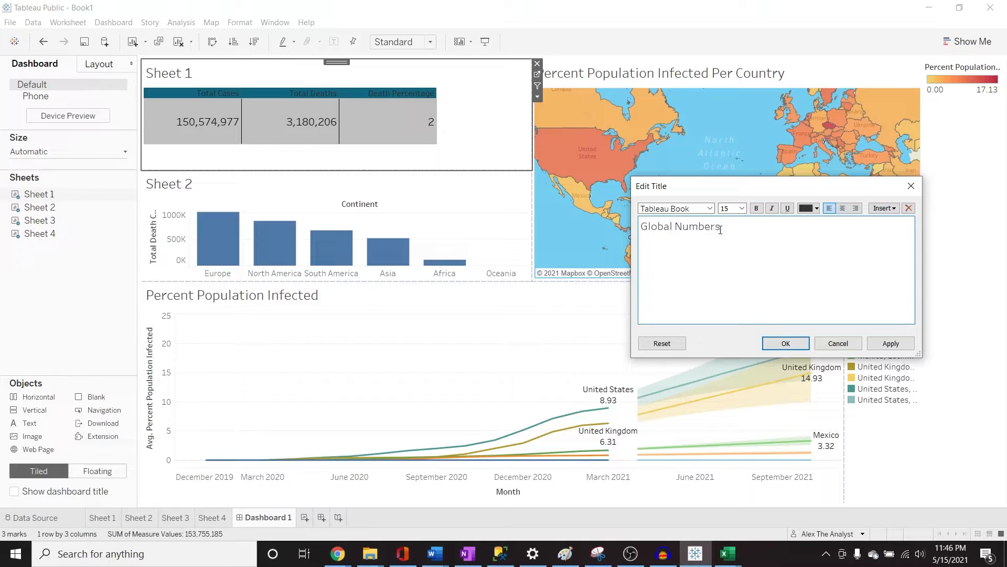
{"action": "left_click", "coordinate": [891, 343]}
{"action": "left_click", "coordinate": [785, 343]}
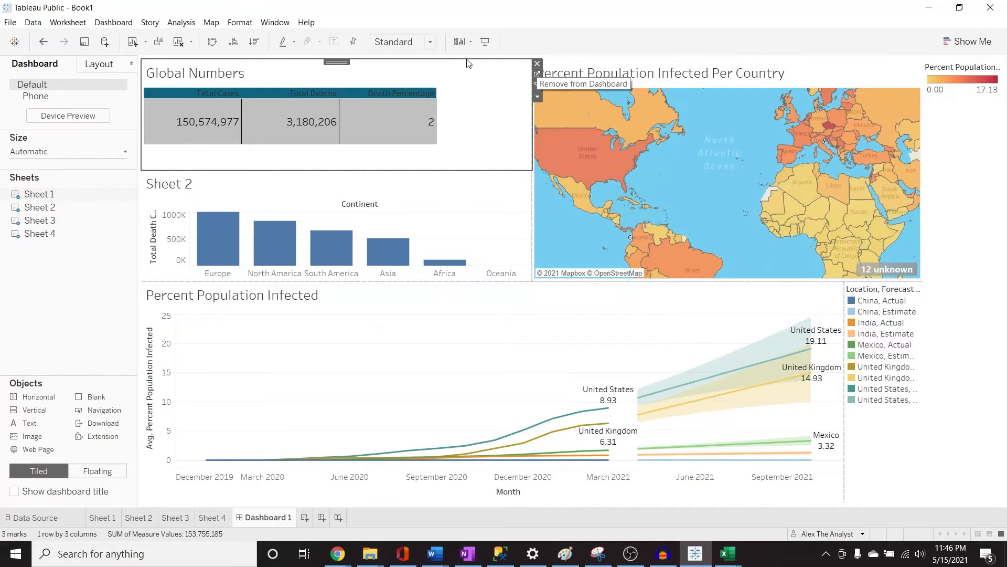
Step: Replace the title of the Sheet 2 bar chart with "Total Deaths Per Continent"
{"action": "left_click", "coordinate": [181, 187]}
{"action": "double_click", "coordinate": [181, 187]}
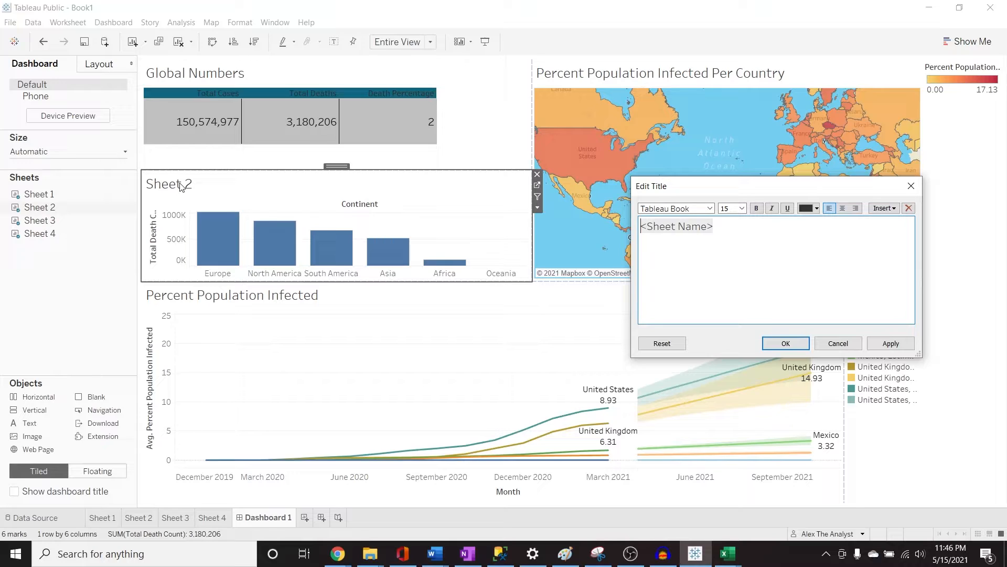
{"action": "left_click_drag", "start_coordinate": [745, 241], "coordinate": [584, 224]}
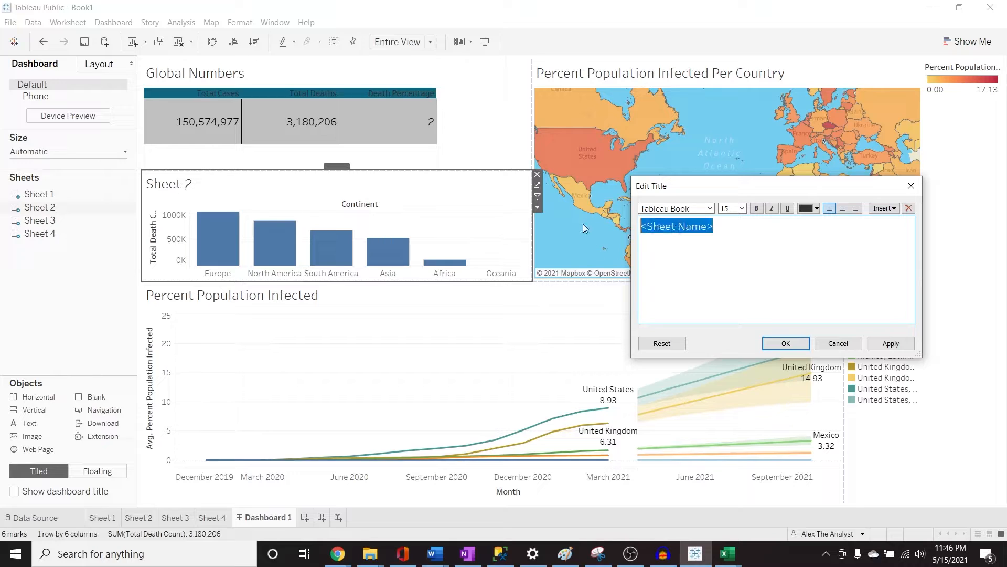
{"action": "type", "text": "Tot"}
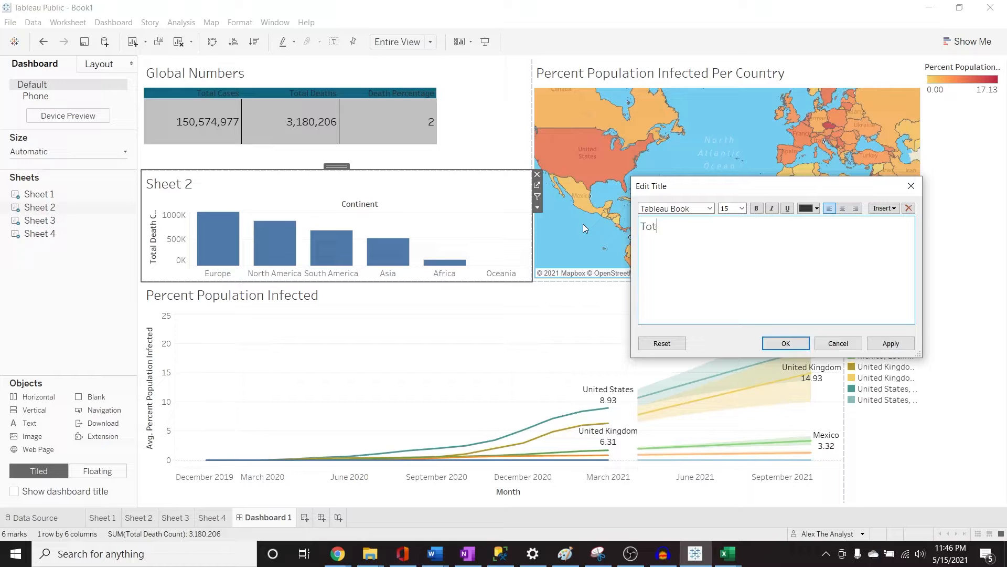
{"action": "type", "text": "al Deaths Per Continent"}
{"action": "key", "text": "Return"}
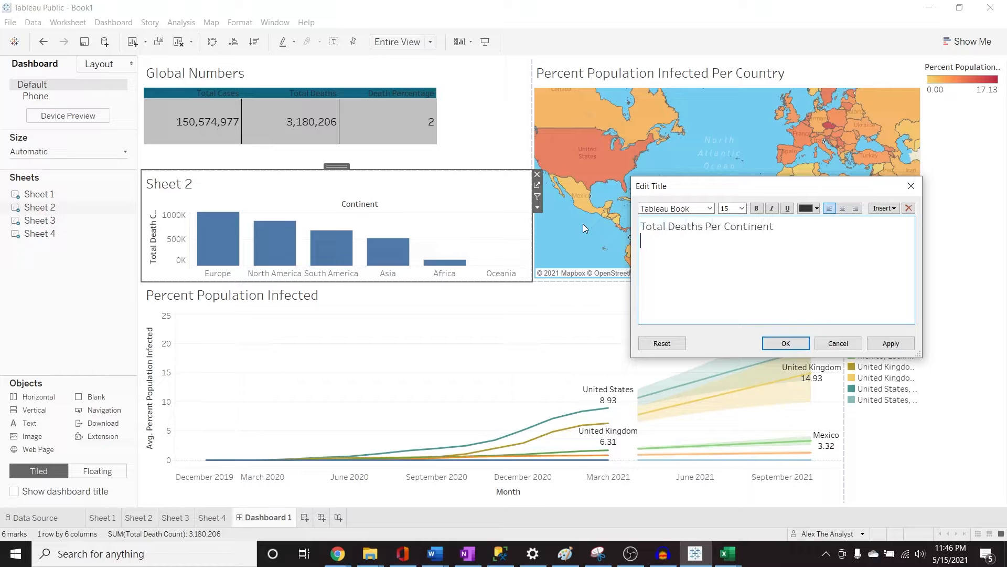
{"action": "left_click", "coordinate": [892, 343]}
{"action": "left_click", "coordinate": [786, 343]}
{"action": "left_click", "coordinate": [953, 322]}
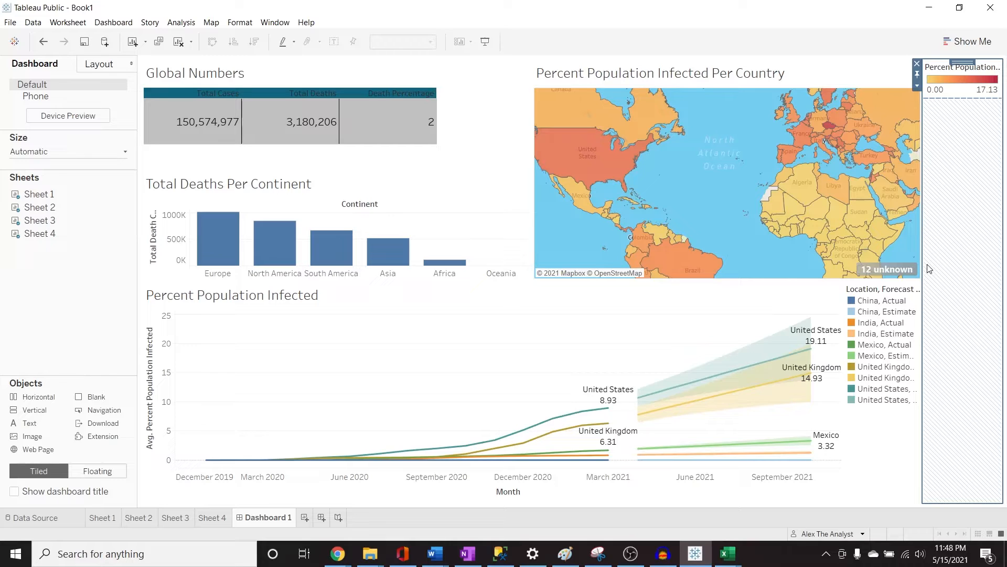
Step: Make the upper row with the bar chart and map taller by lowering its border with the line chart
{"action": "mouse_move", "coordinate": [350, 233]}
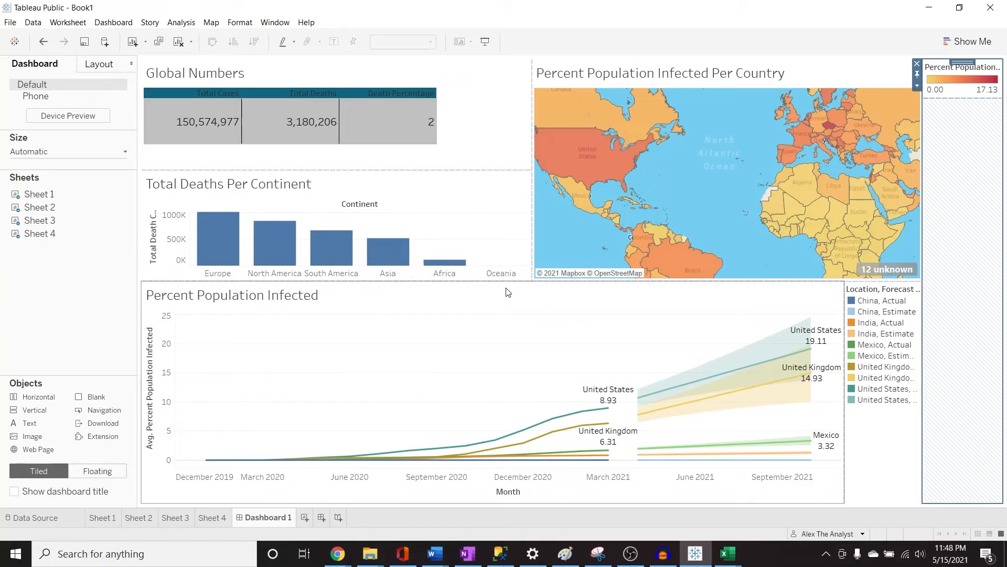
{"action": "left_click_drag", "start_coordinate": [533, 282], "coordinate": [535, 321]}
{"action": "left_click", "coordinate": [970, 273]}
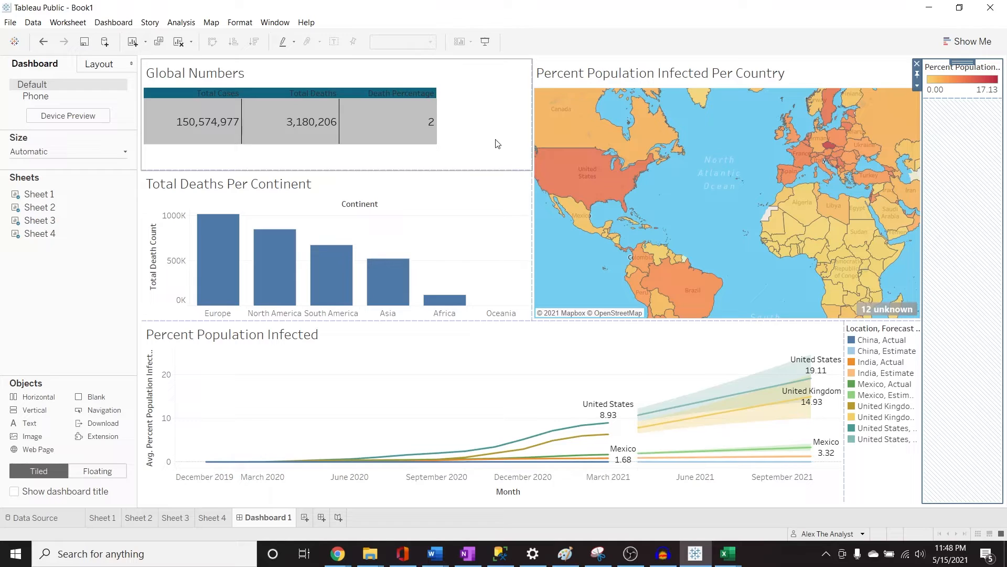
Step: Save the workbook to Tableau Public under the title "Covid Dashboard Tutorial"
{"action": "left_click", "coordinate": [12, 23]}
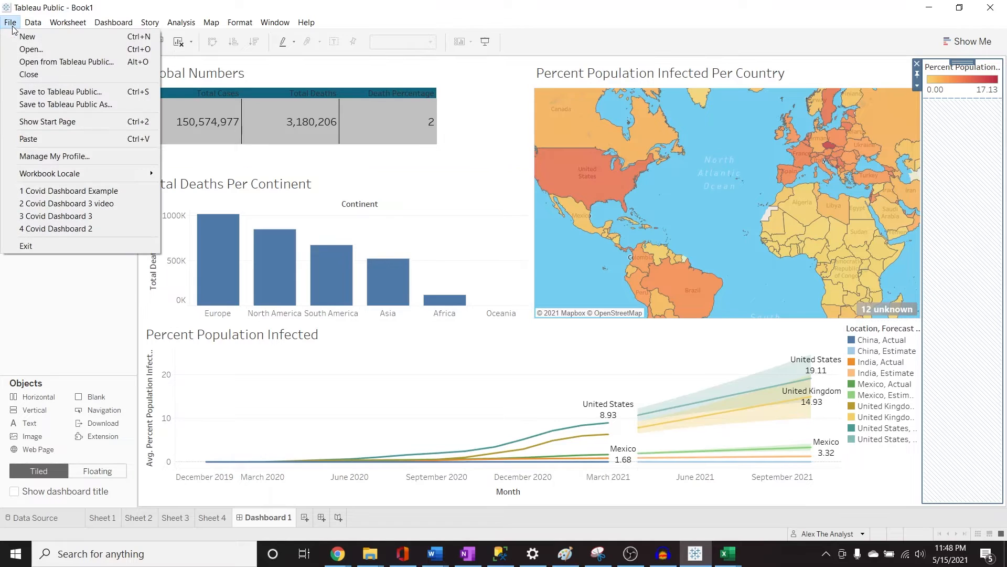
{"action": "left_click", "coordinate": [26, 105]}
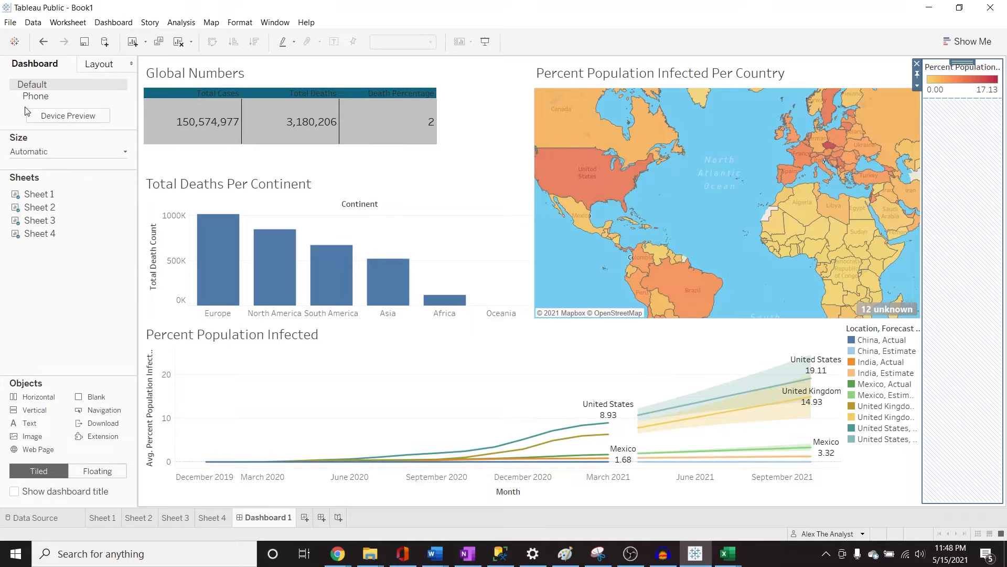
{"action": "double_click", "coordinate": [447, 264]}
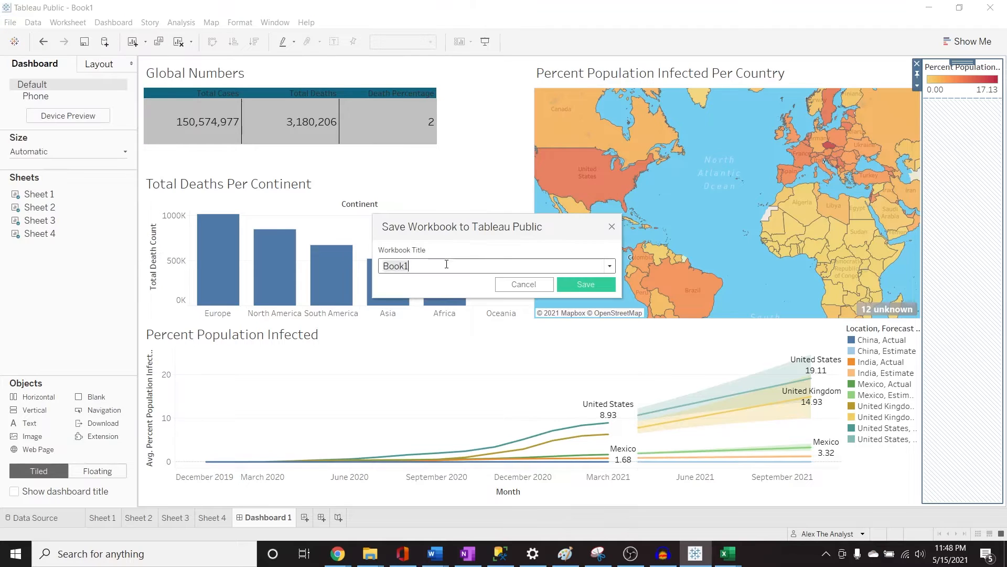
{"action": "left_click", "coordinate": [446, 264]}
{"action": "type", "text": "Tab"}
{"action": "key", "text": "BackSpace"}
{"action": "key", "text": "BackSpace"}
{"action": "key", "text": "BackSpace"}
{"action": "type", "text": "Covid Dashboard Tutorail"}
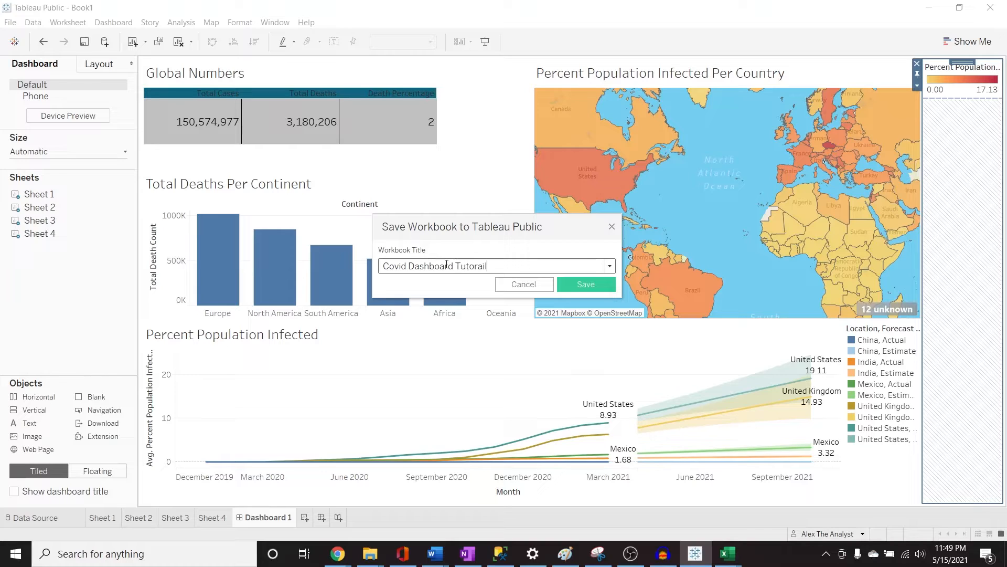
{"action": "key", "text": "BackSpace"}
{"action": "key", "text": "BackSpace"}
{"action": "key", "text": "BackSpace"}
{"action": "key", "text": "BackSpace"}
{"action": "type", "text": "rial"}
{"action": "left_click", "coordinate": [586, 285]}
{"action": "left_click", "coordinate": [586, 283]}
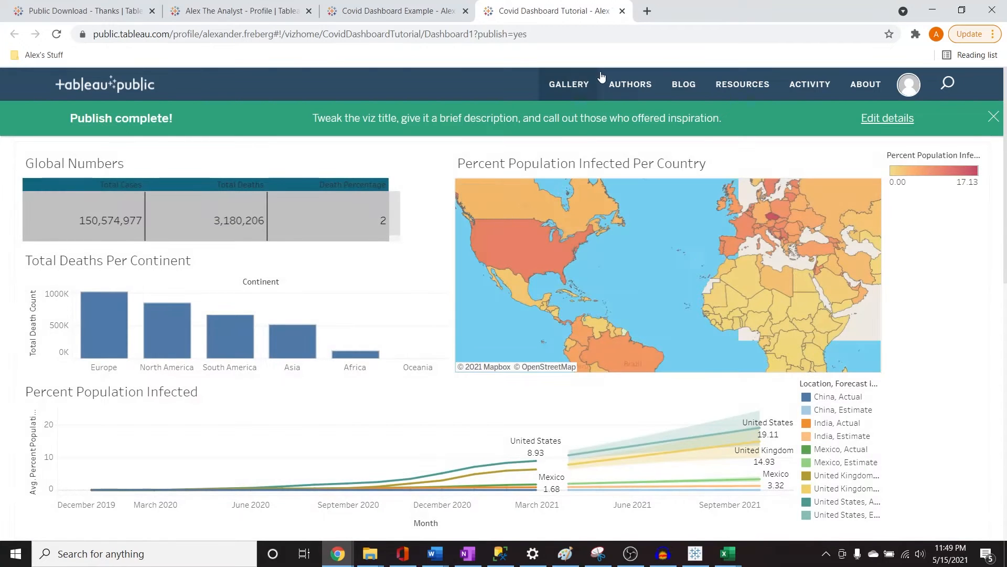
Step: Copy the published dashboard's full web address and open it in a new browser tab
{"action": "left_click", "coordinate": [587, 35]}
{"action": "double_click", "coordinate": [587, 37]}
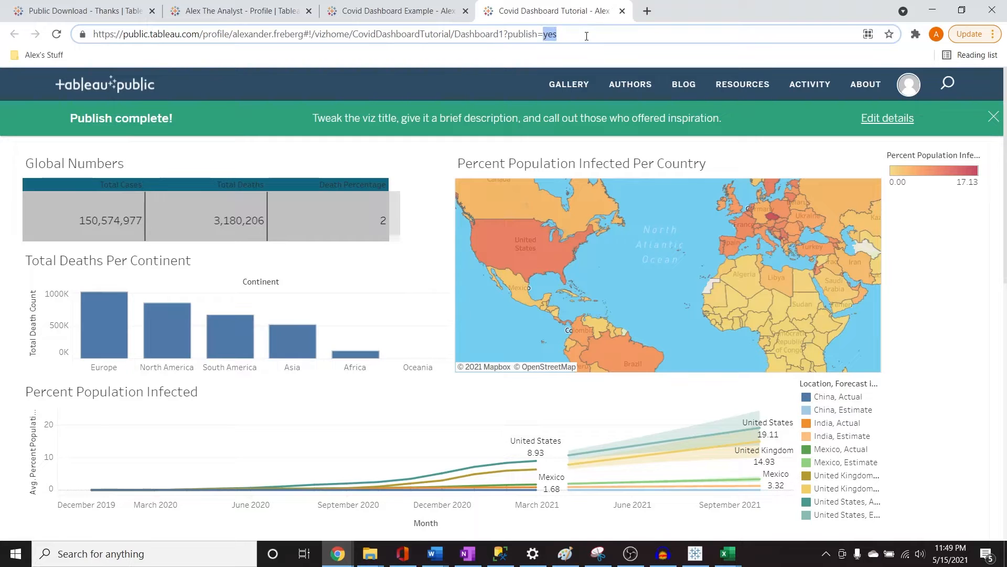
{"action": "key", "text": "ctrl+a"}
{"action": "key", "text": "ctrl+c"}
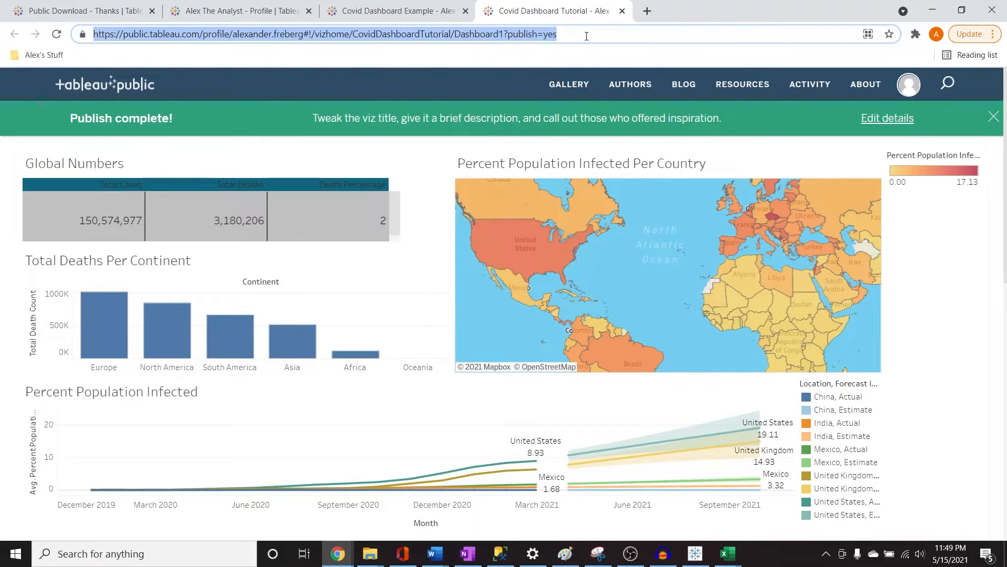
{"action": "left_click", "coordinate": [647, 11]}
{"action": "key", "text": "ctrl+v"}
{"action": "key", "text": "Return"}
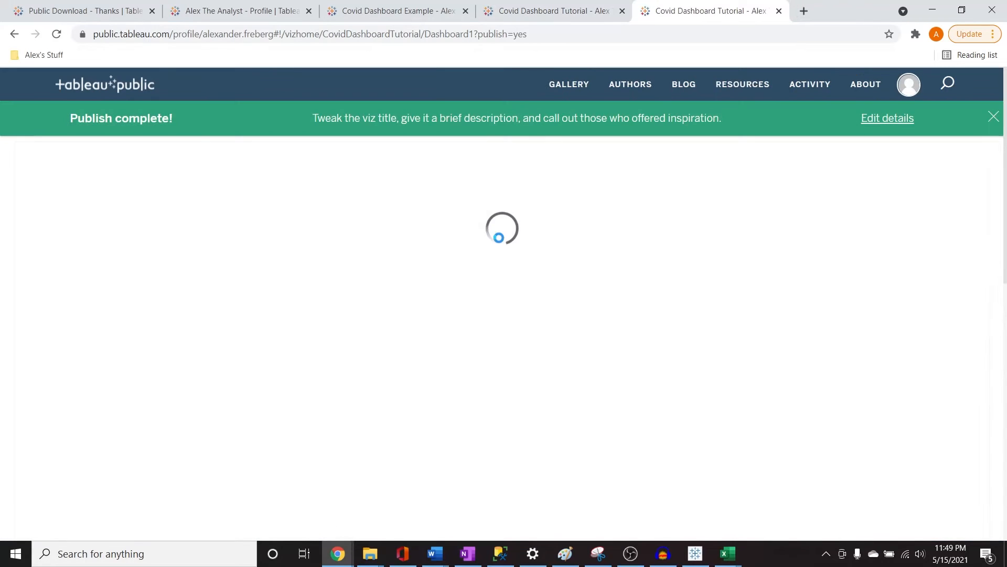
Step: Dismiss the publish notice on the original dashboard page and switch to the open Tableau Public profile page
{"action": "left_click", "coordinate": [543, 7]}
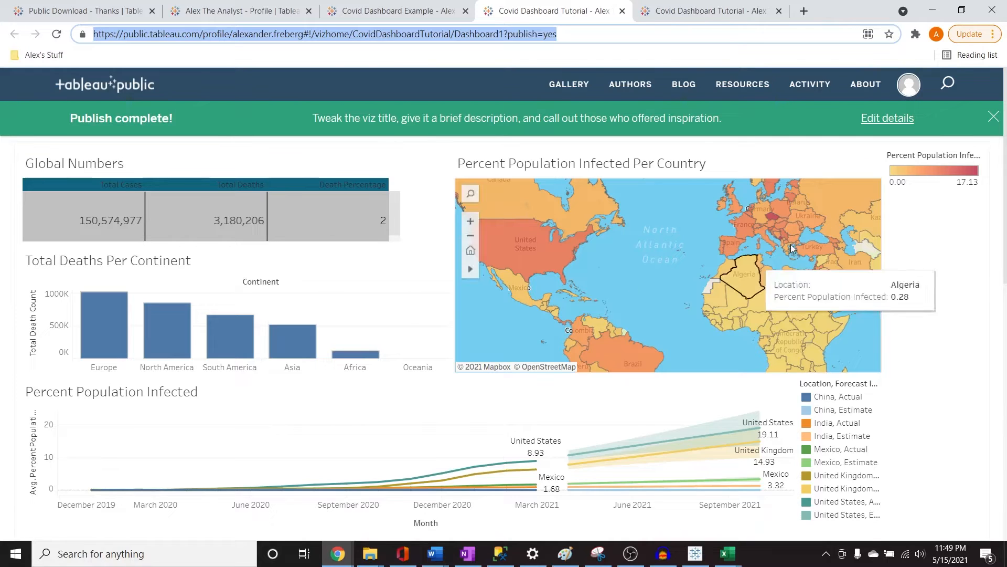
{"action": "left_click", "coordinate": [994, 117]}
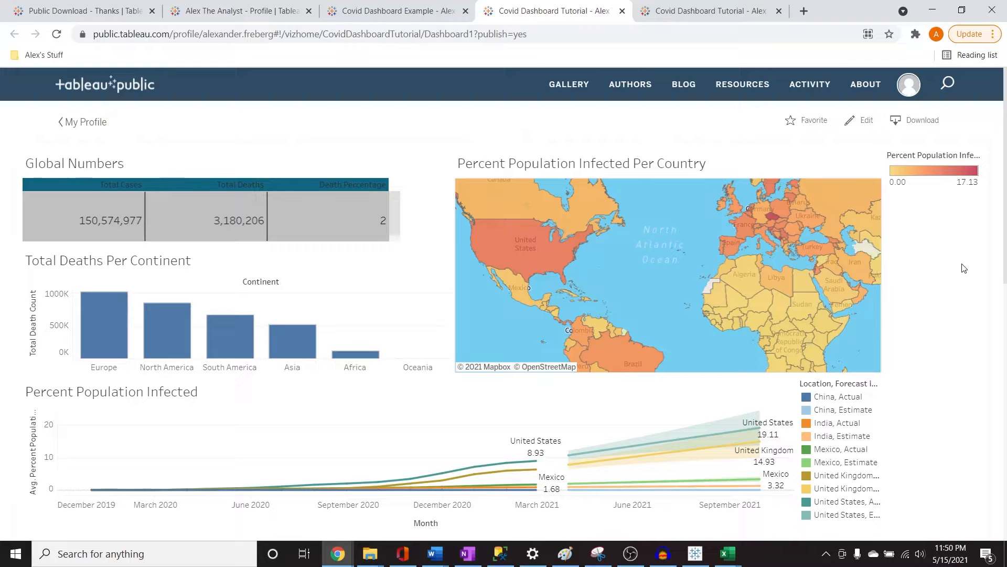
{"action": "left_click", "coordinate": [291, 9]}
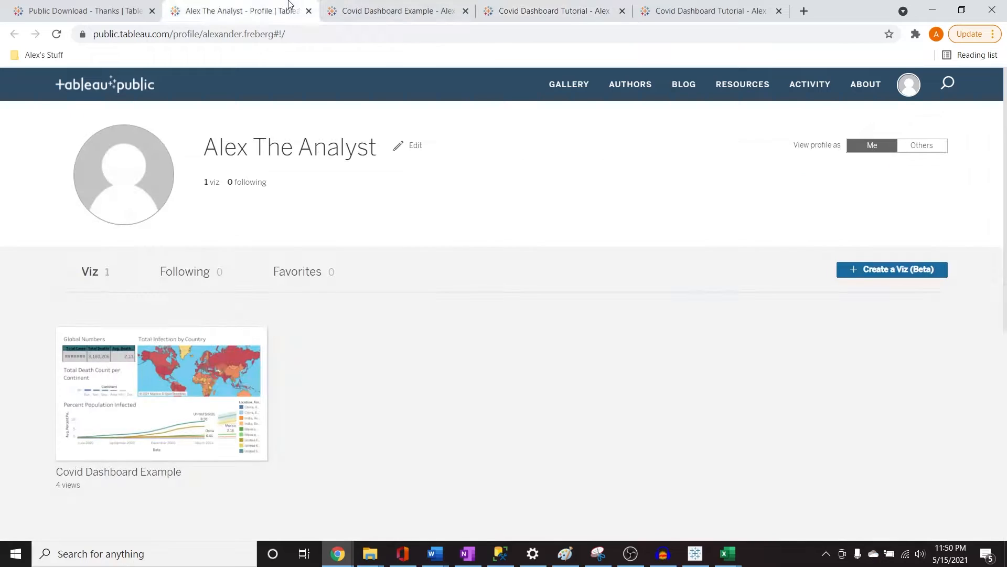